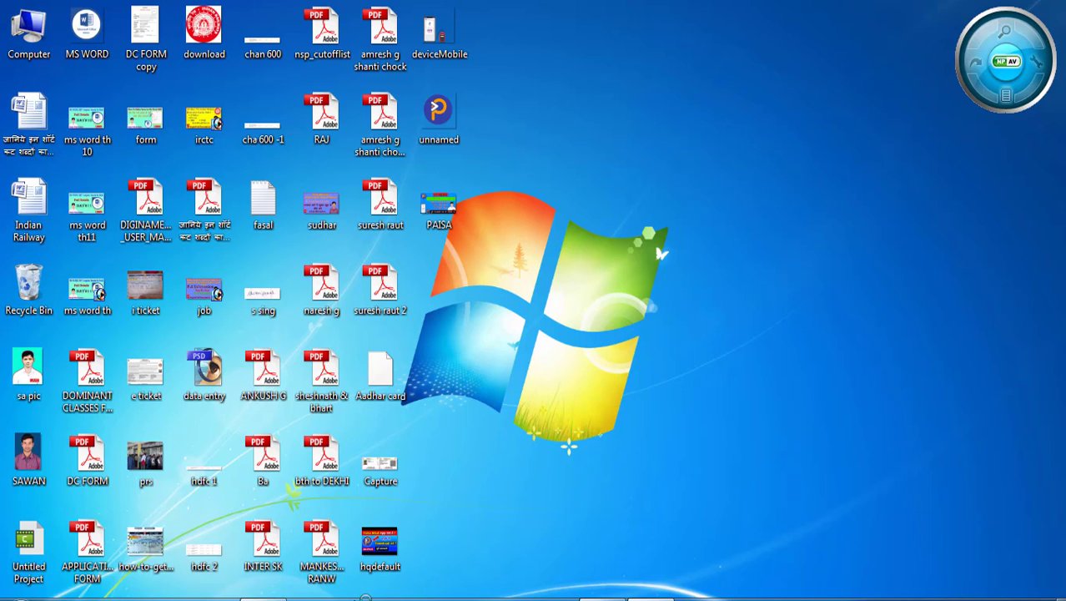
- Launch Chrome and search Google for 'sarkari result'
click(364, 597)
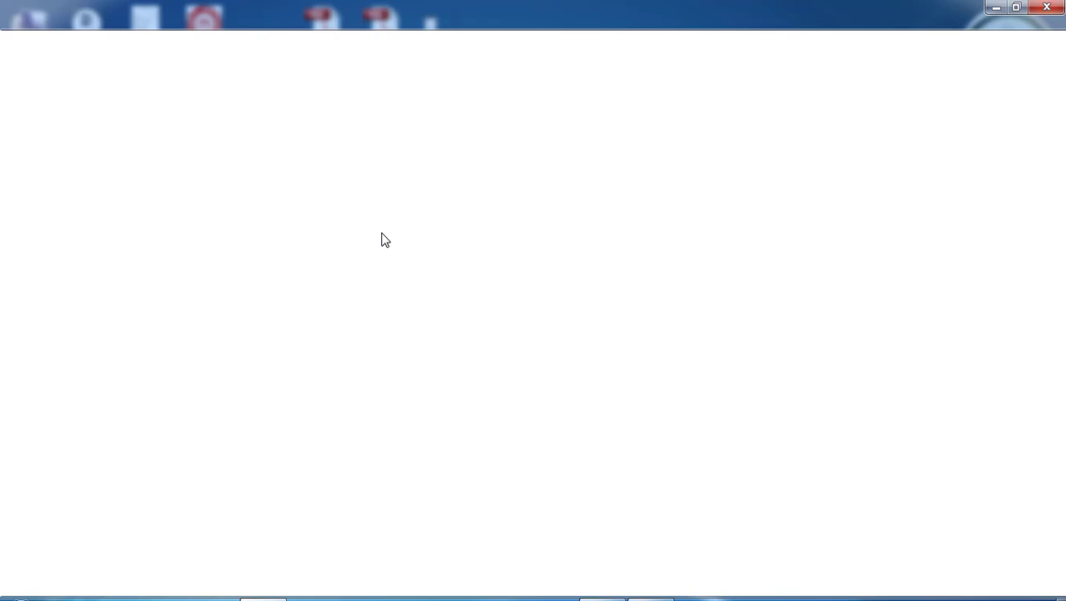
text(sar)
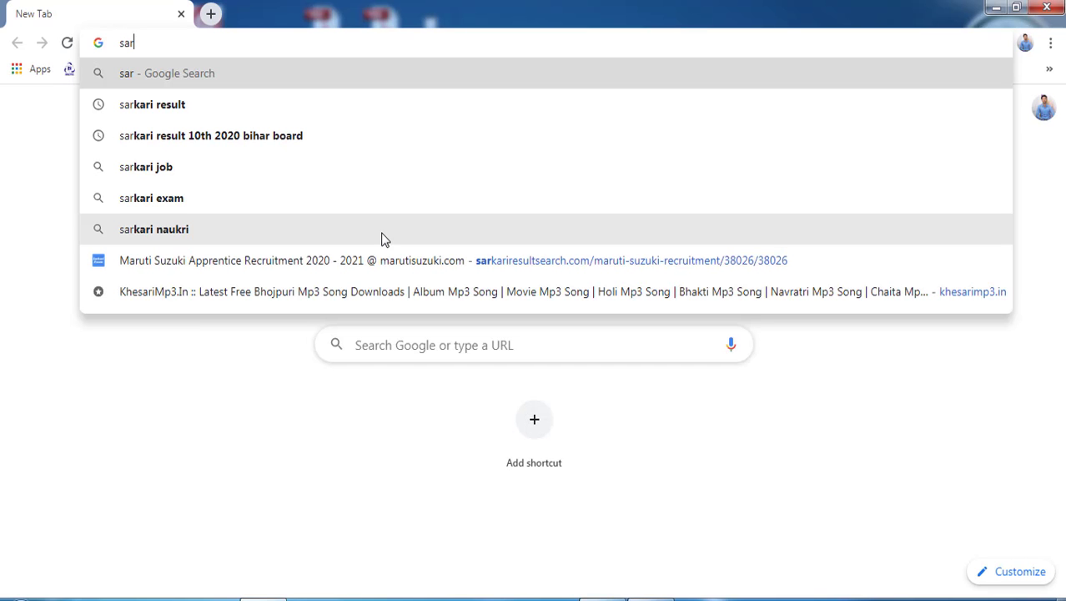
key(Down)
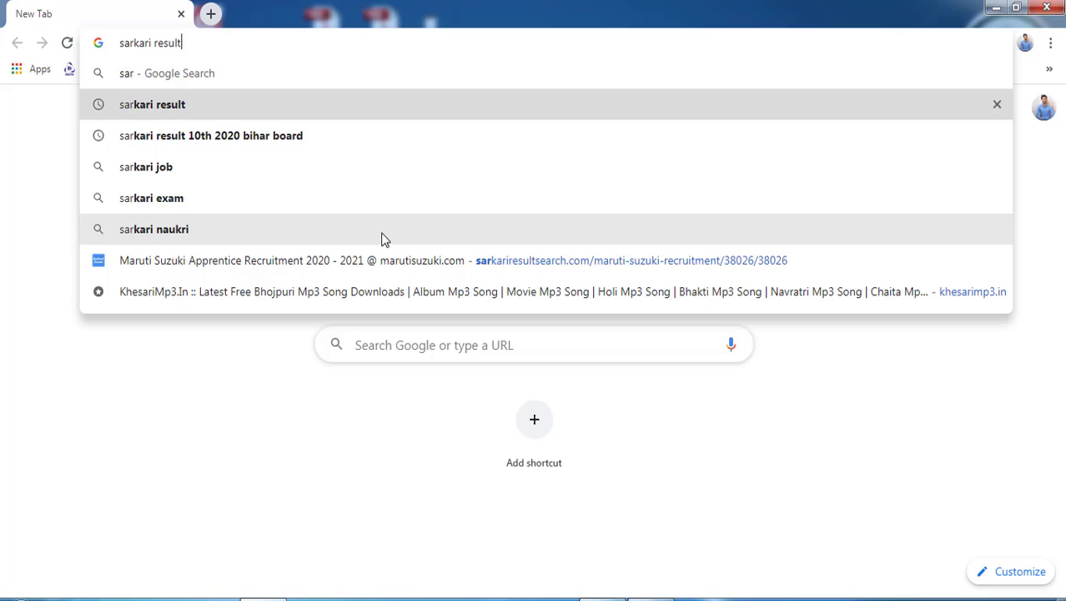
key(Return)
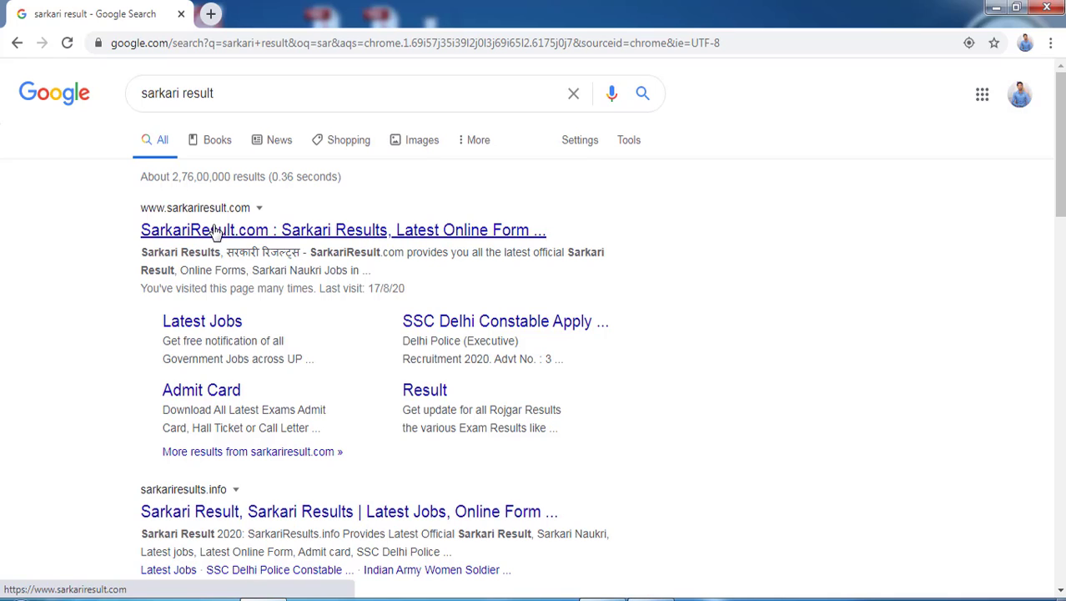
- Open SarkariResult.com from the results and choose the SSC Delhi Constable application notice
drag(148, 226, 552, 245)
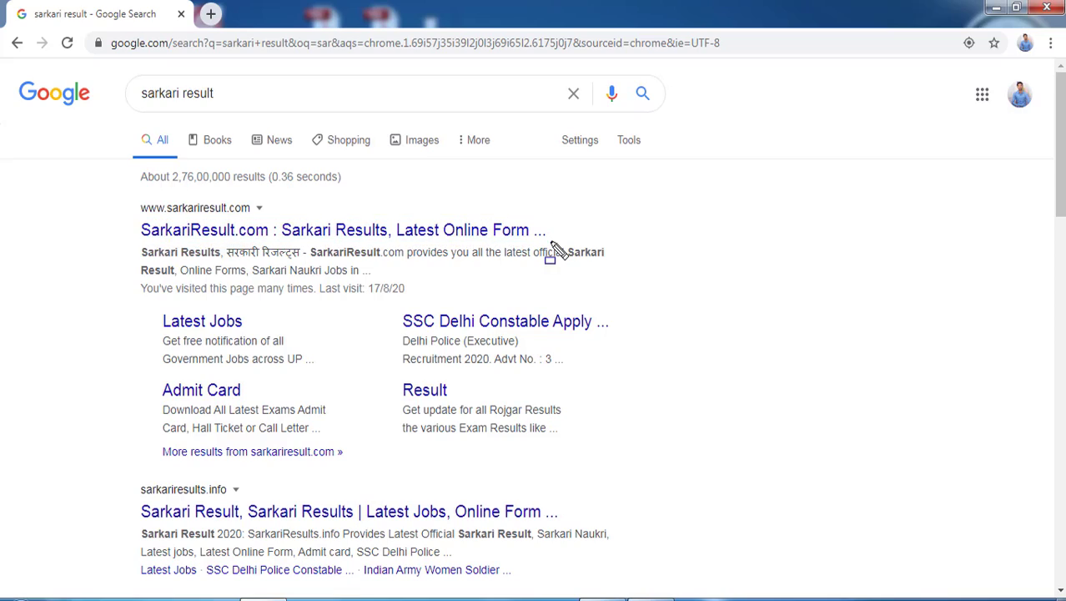
click(492, 229)
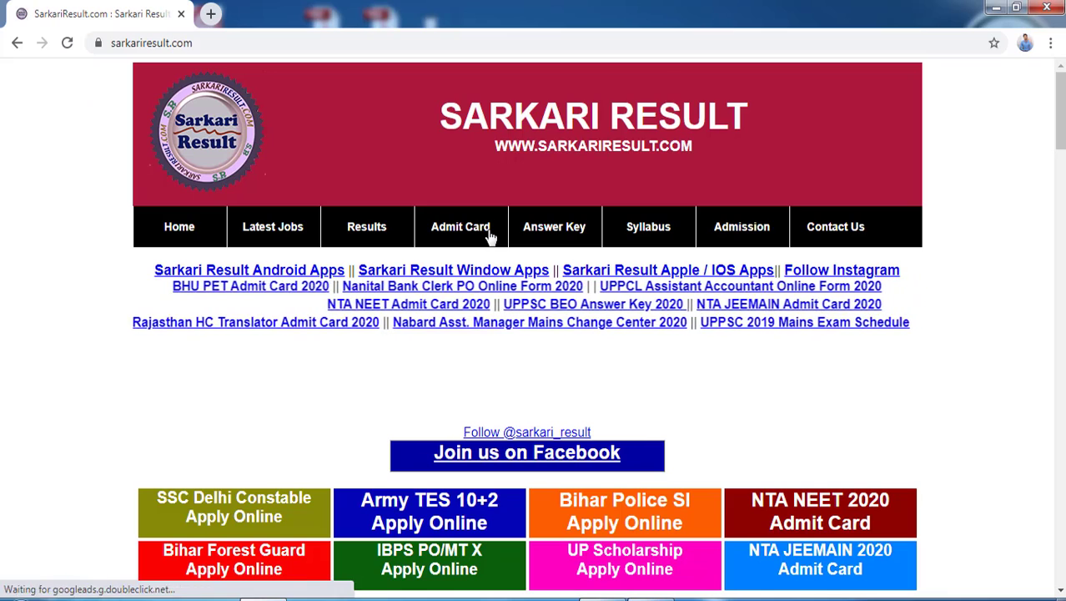
scroll(490, 238, down, 3)
scroll(527, 333, down, 3)
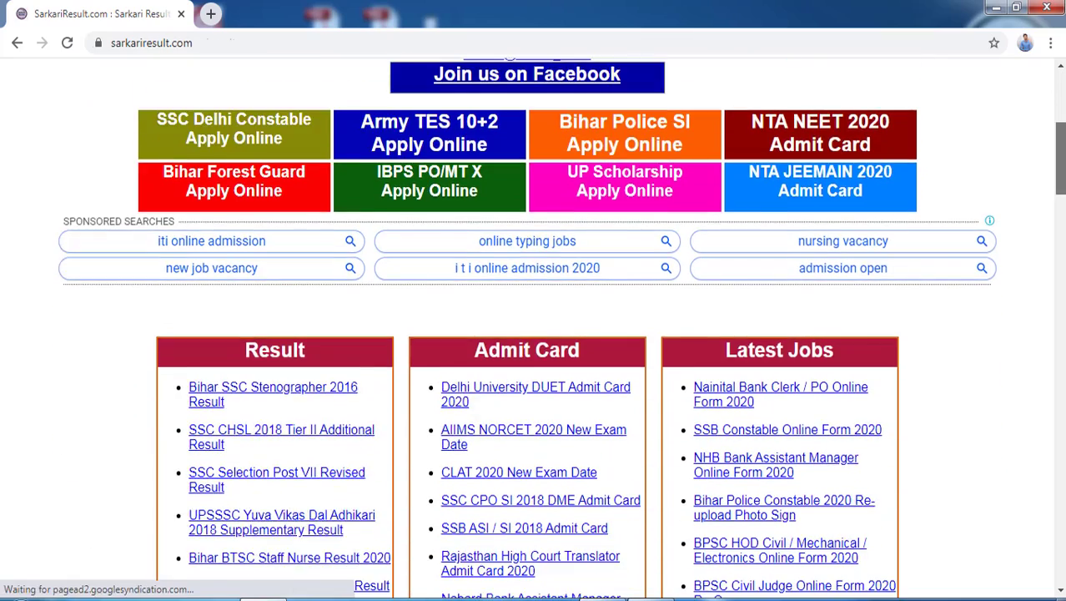
scroll(527, 334, up, 5)
scroll(957, 214, down, 2)
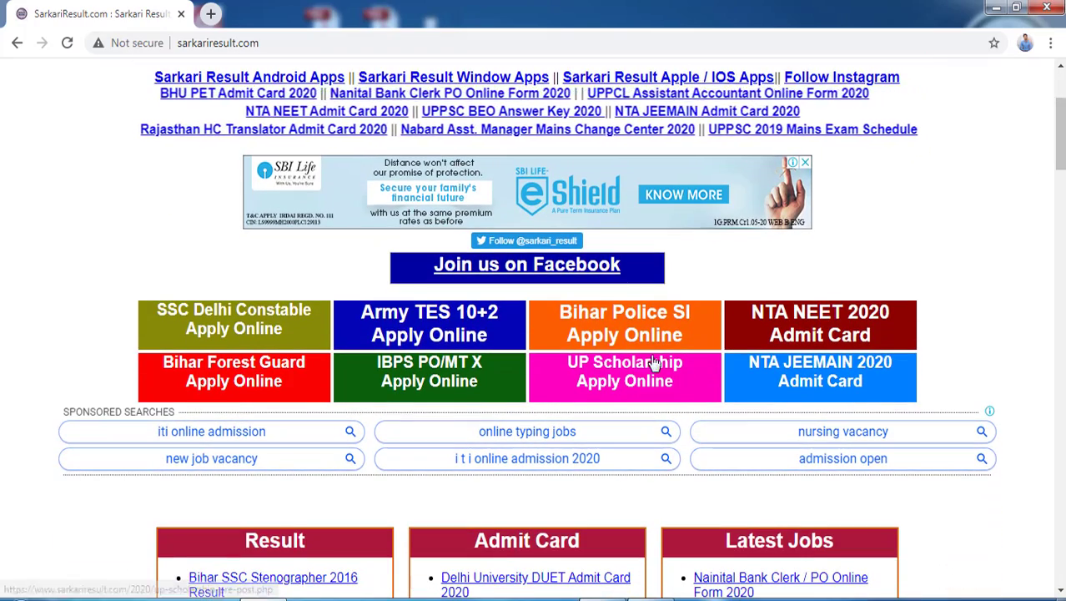
click(243, 322)
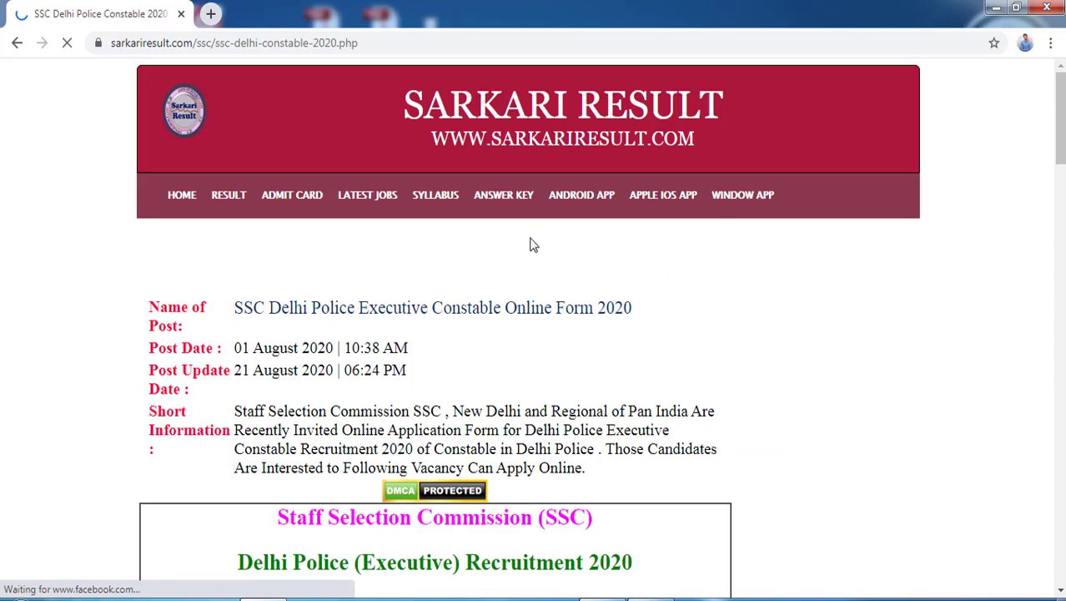
- Mark the important dates, from the 01/08/2020 start to the 14/09/2020 fee deadline and admit card
scroll(530, 243, down, 2)
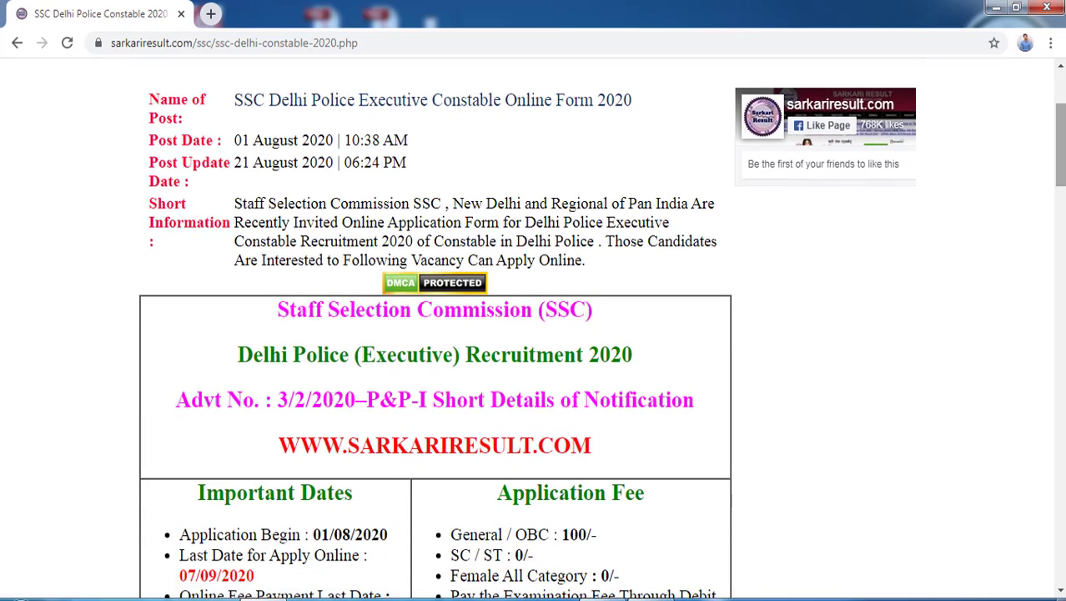
scroll(530, 328, down, 4)
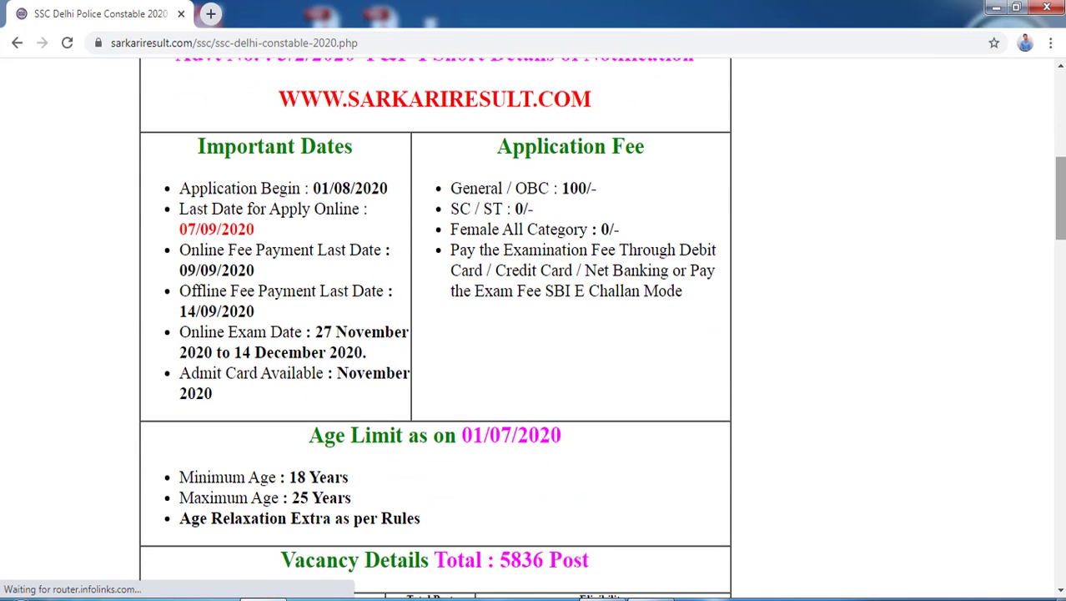
mouse_move(156, 170)
mouse_down()
mouse_move(384, 213)
mouse_move(405, 202)
mouse_up()
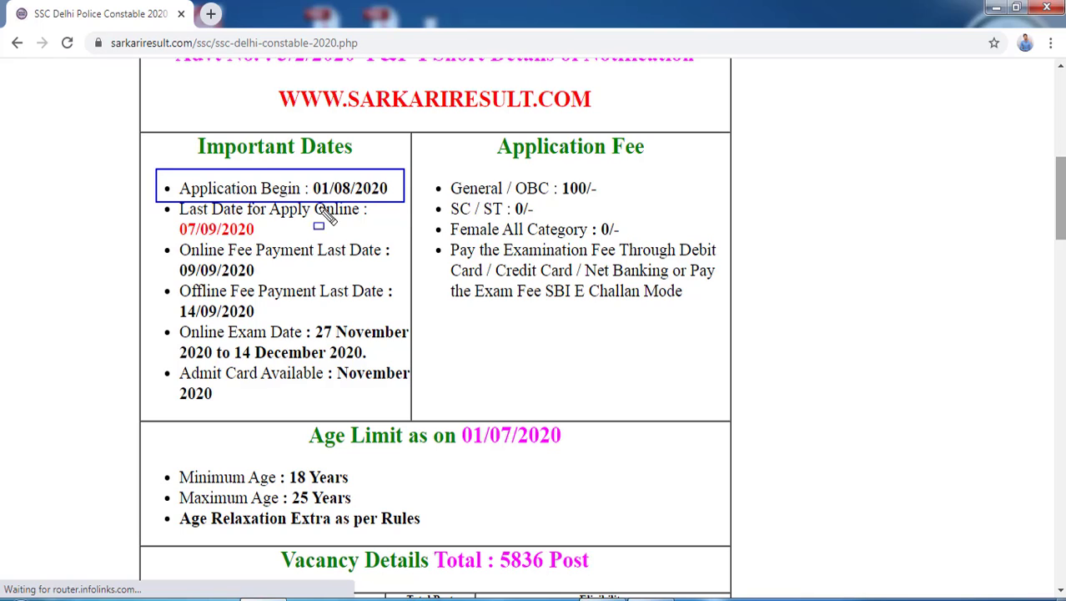
mouse_move(296, 157)
mouse_down()
mouse_move(321, 190)
mouse_move(390, 202)
mouse_up()
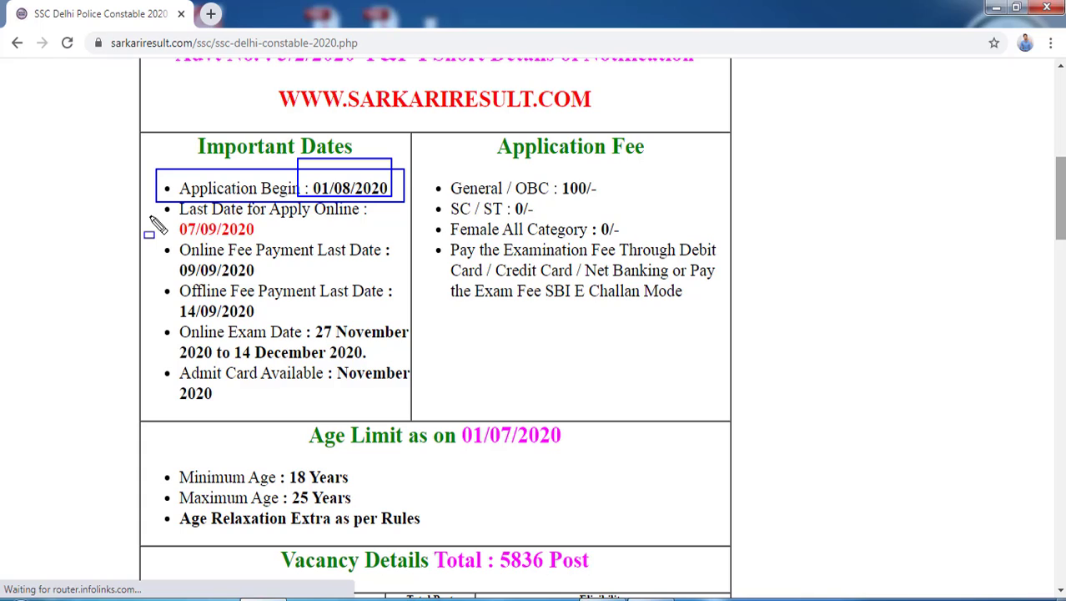
mouse_move(150, 216)
mouse_down()
mouse_move(219, 250)
mouse_move(279, 238)
mouse_up()
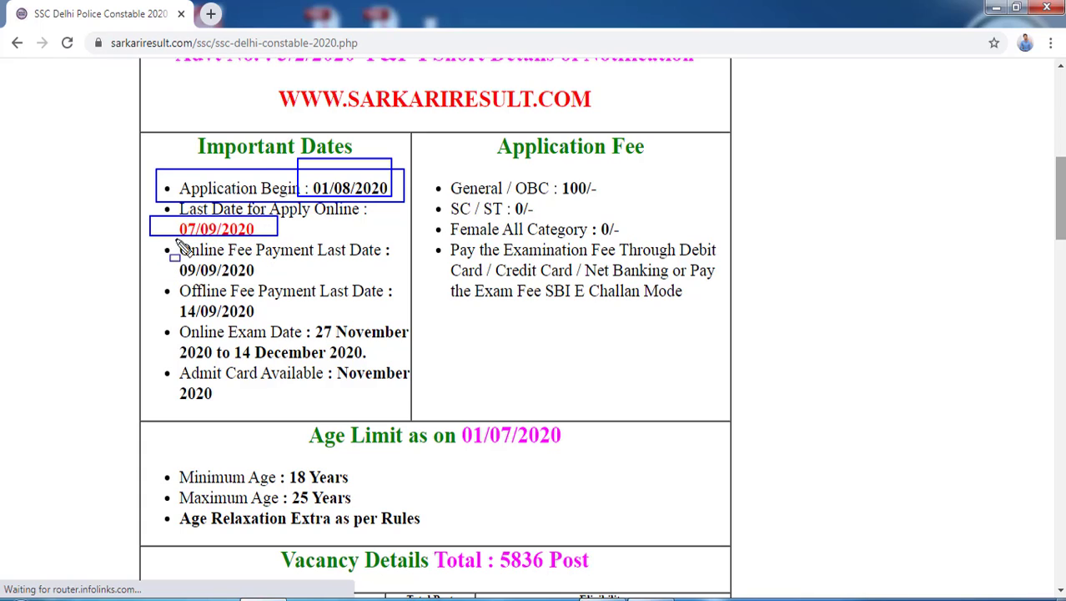
mouse_move(165, 239)
mouse_down()
mouse_move(343, 262)
mouse_move(320, 290)
mouse_move(334, 282)
mouse_up()
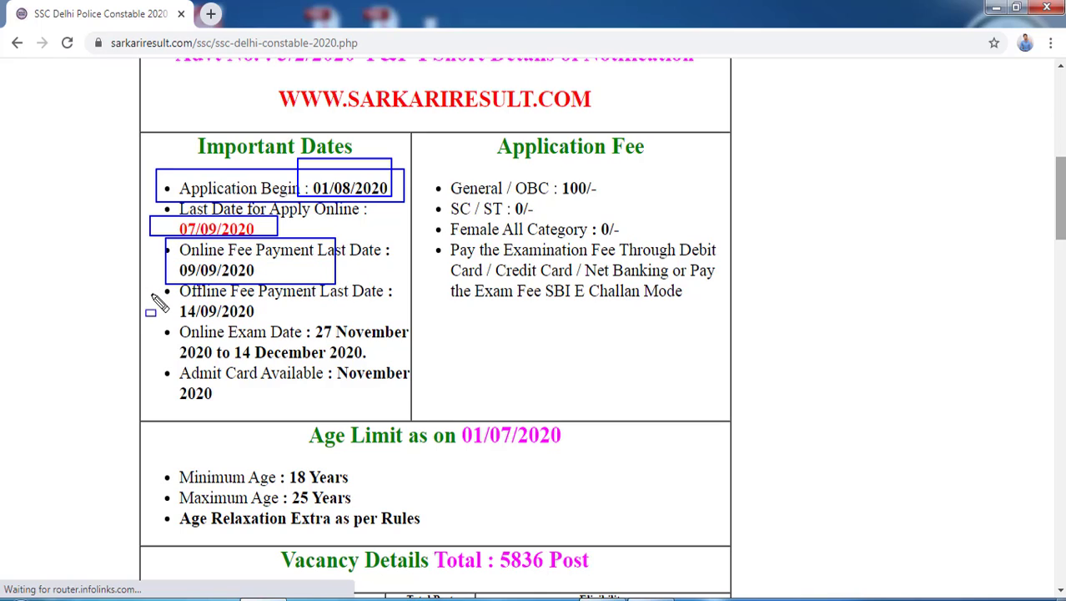
mouse_move(150, 297)
mouse_down()
mouse_move(198, 322)
mouse_move(317, 331)
mouse_move(314, 317)
mouse_move(321, 329)
mouse_move(414, 349)
mouse_up()
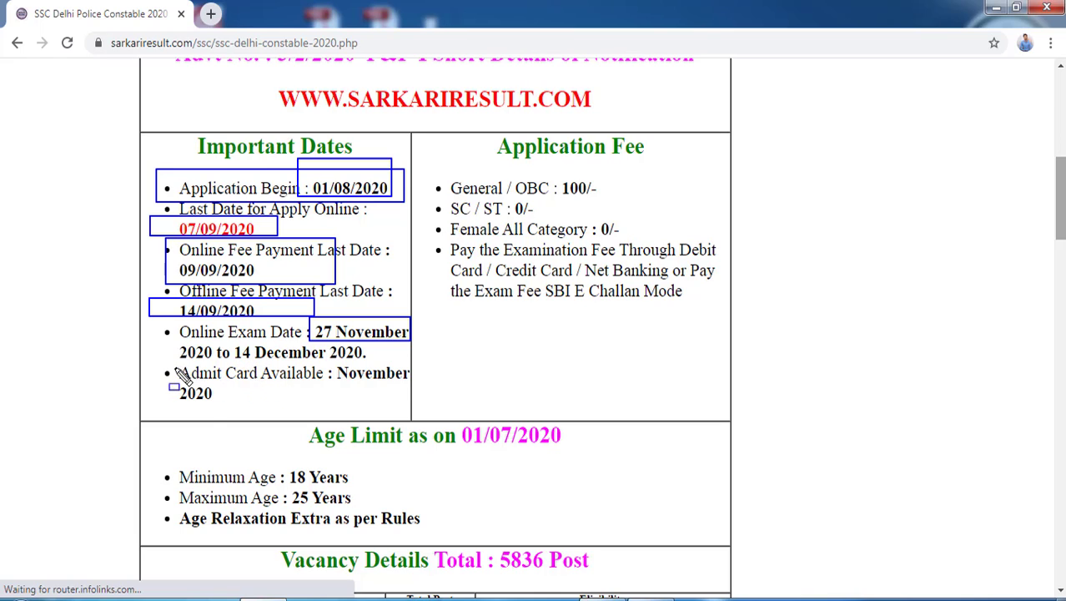
mouse_move(176, 366)
mouse_down()
mouse_move(392, 413)
mouse_move(416, 390)
mouse_up()
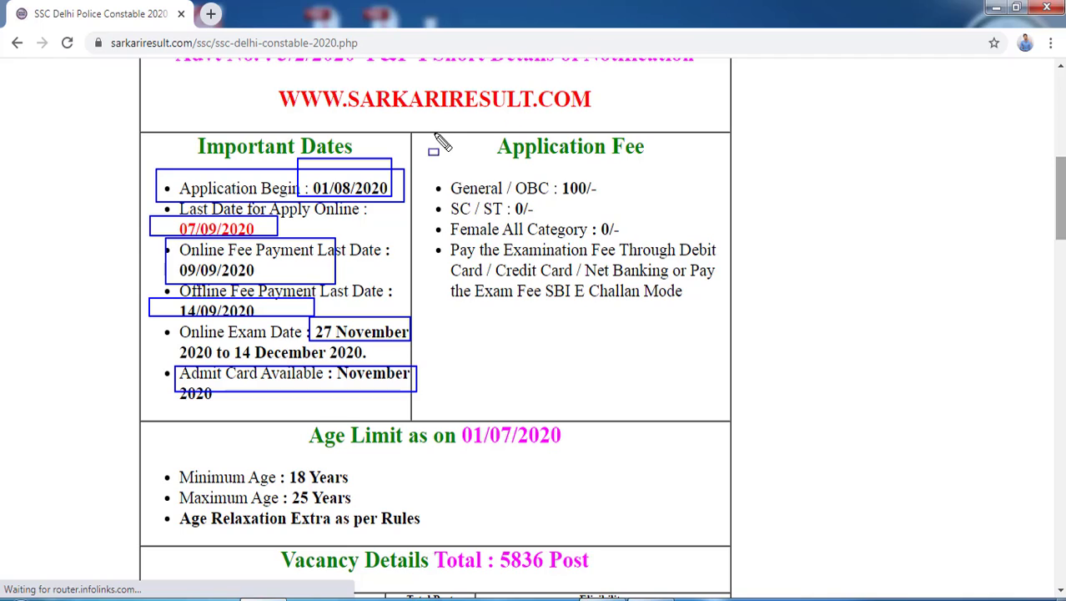
- Mark the fees (General/OBC 100/-, SC/ST 0/-) and the 18–25 year age limit
drag(440, 169, 620, 199)
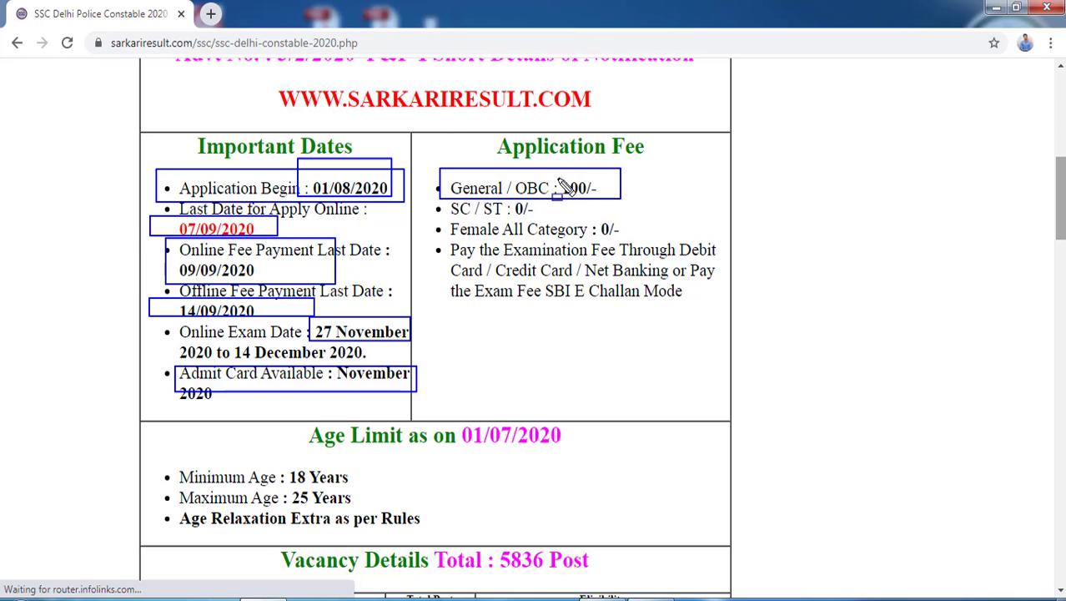
drag(559, 178, 608, 206)
mouse_move(433, 200)
mouse_down()
mouse_move(492, 224)
mouse_move(541, 224)
mouse_up()
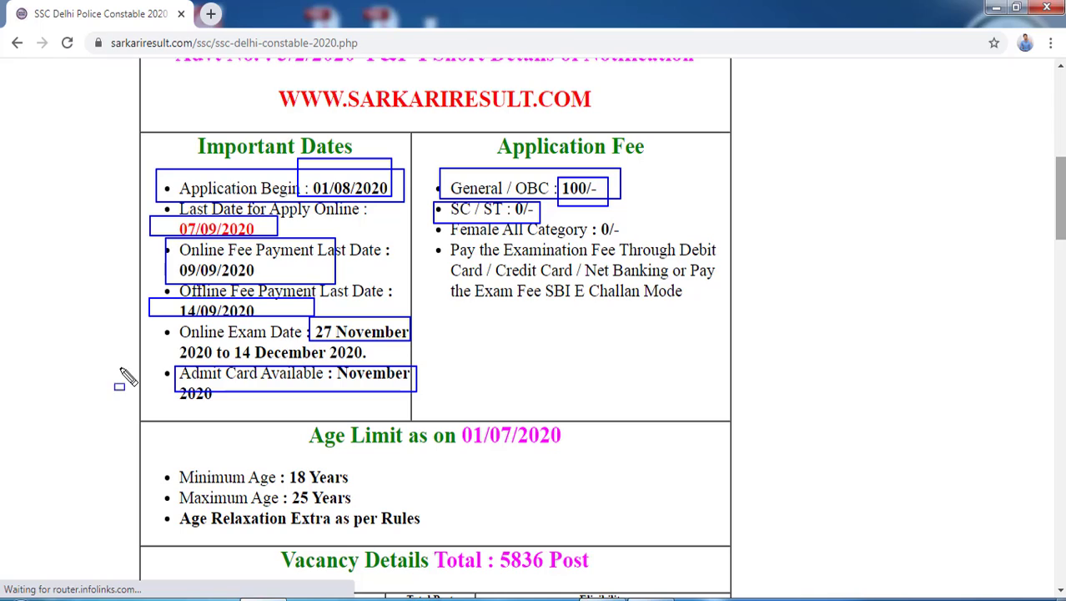
drag(289, 421, 410, 434)
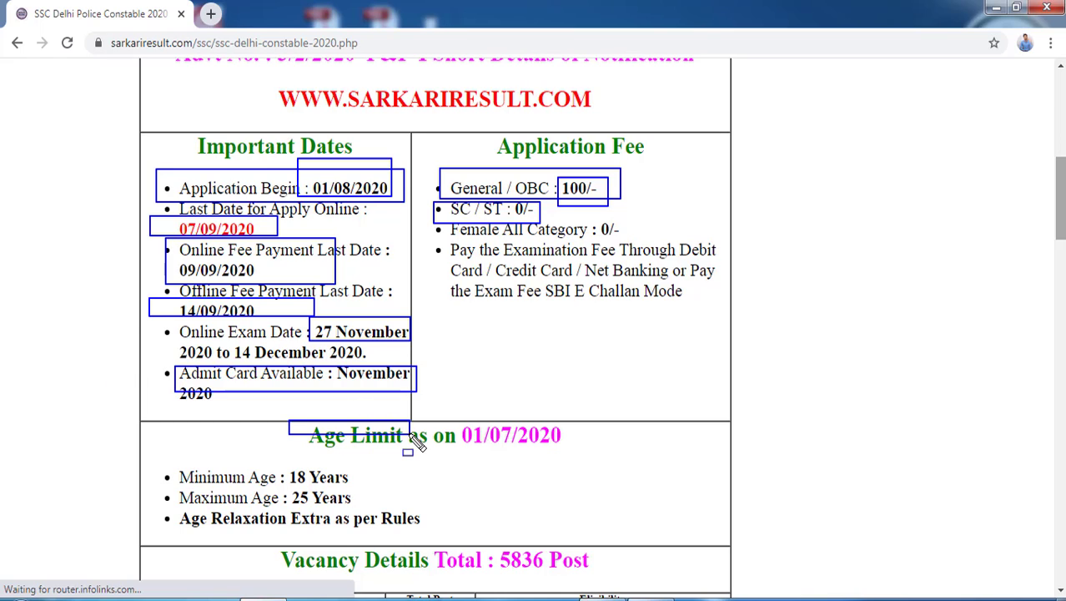
mouse_move(152, 454)
mouse_down()
mouse_move(217, 477)
mouse_move(370, 497)
mouse_up()
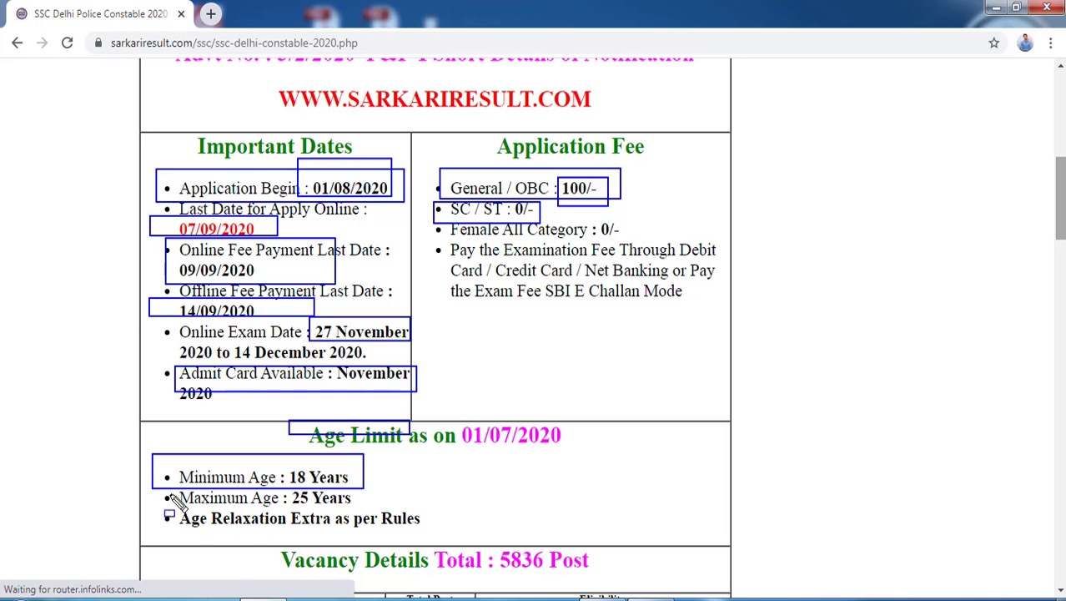
drag(157, 487, 359, 507)
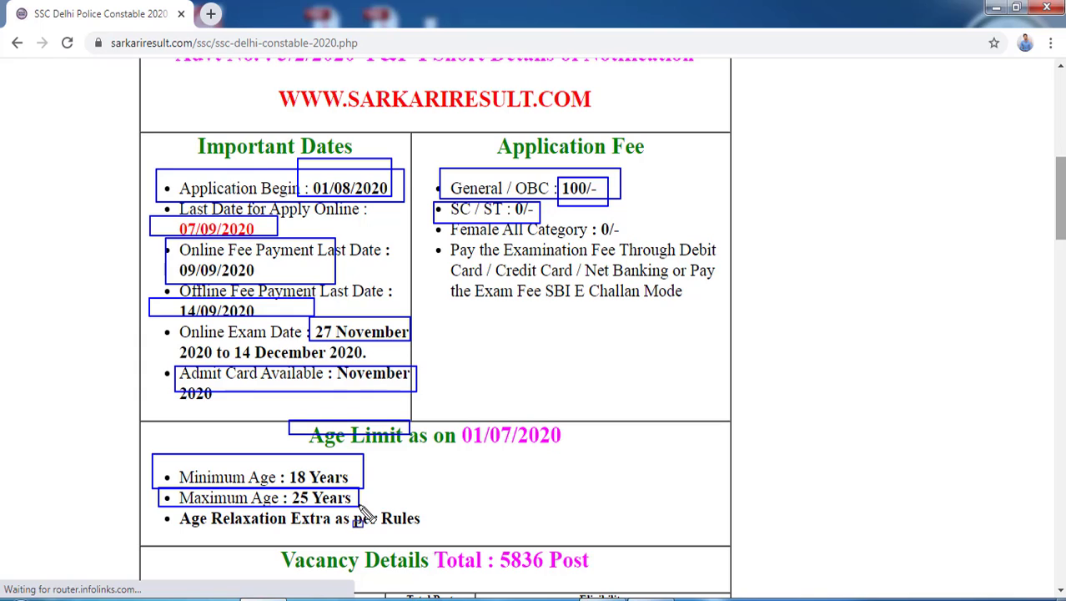
- Clear earlier marks and outline the vacancy figures: 1868, 933, 381, 709/328 and 3902 total male
key(Escape)
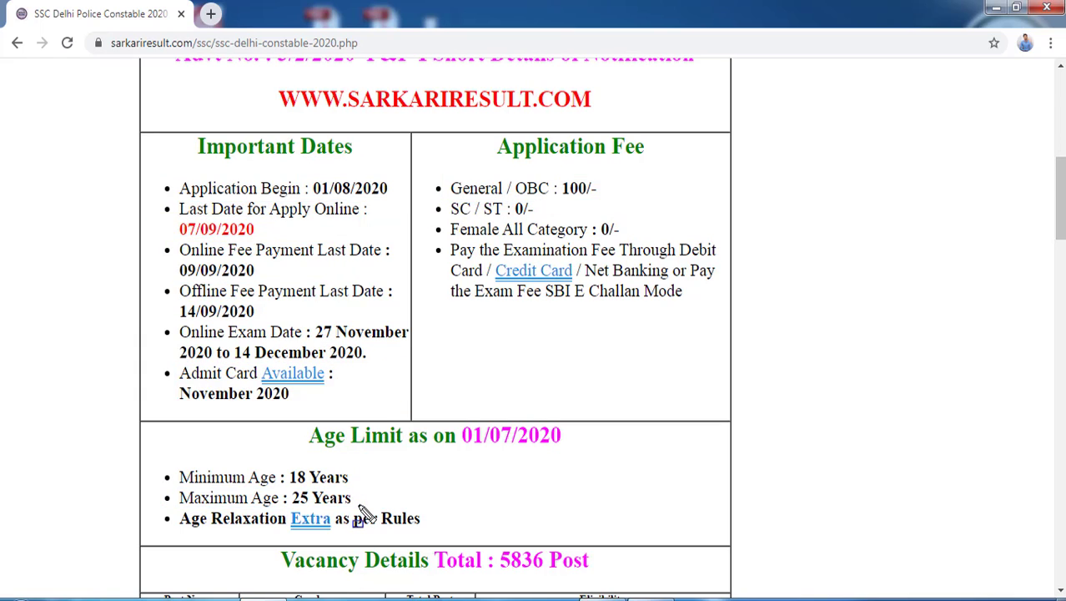
scroll(699, 215, down, 8)
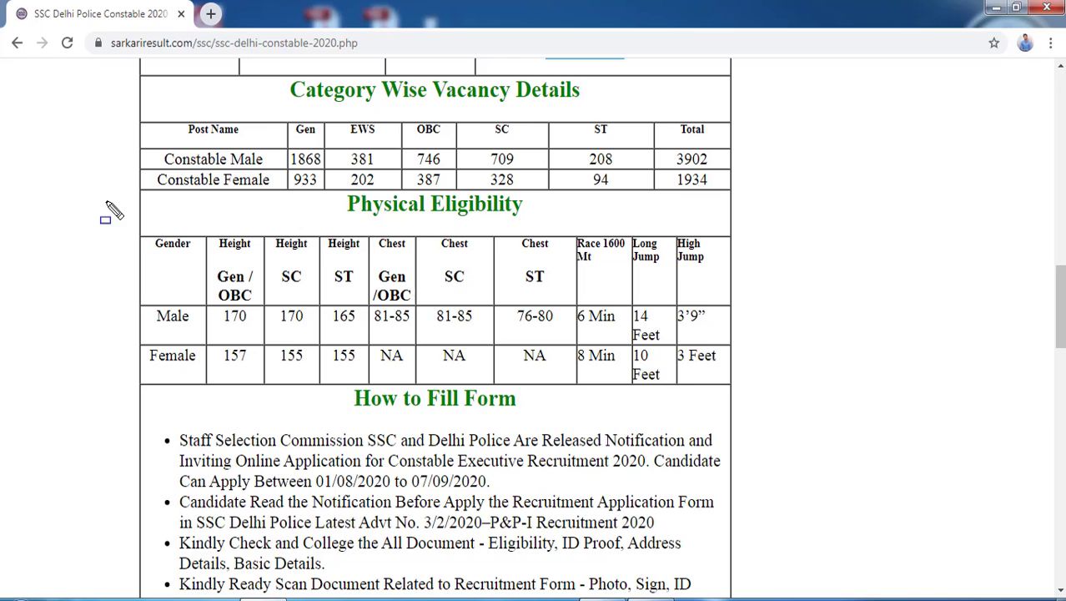
mouse_move(145, 136)
mouse_down()
mouse_move(217, 170)
mouse_move(254, 163)
mouse_up()
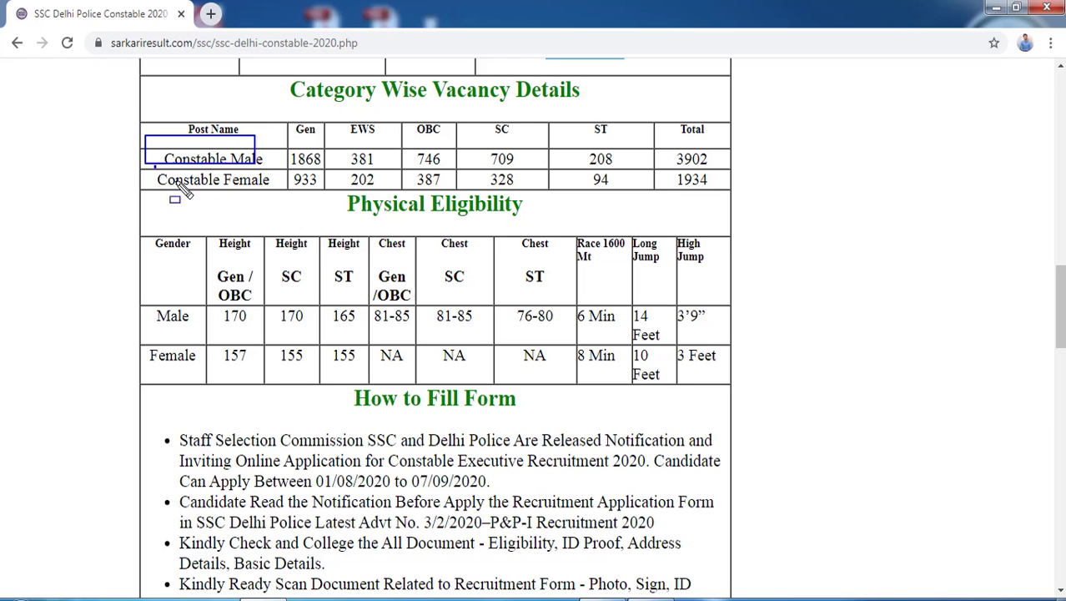
drag(155, 166, 267, 195)
drag(273, 142, 340, 179)
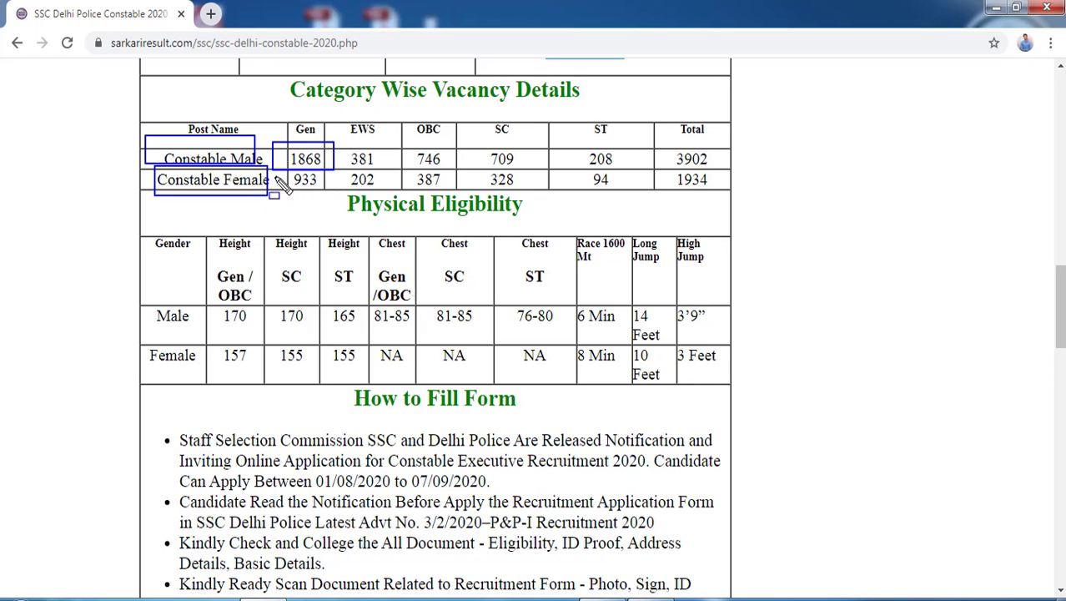
drag(280, 171, 318, 191)
drag(340, 138, 447, 195)
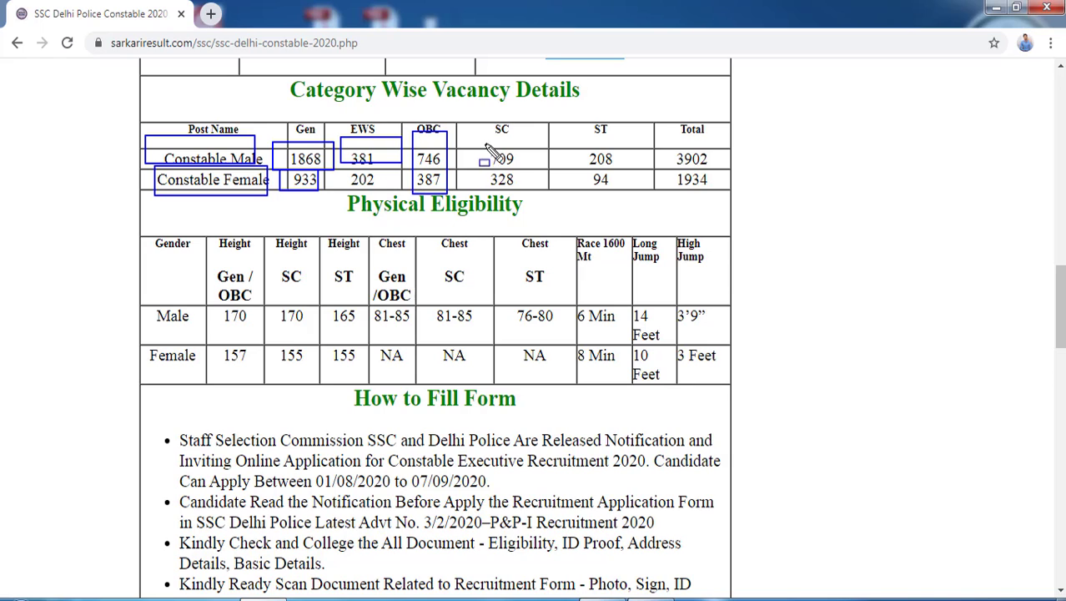
drag(475, 143, 538, 198)
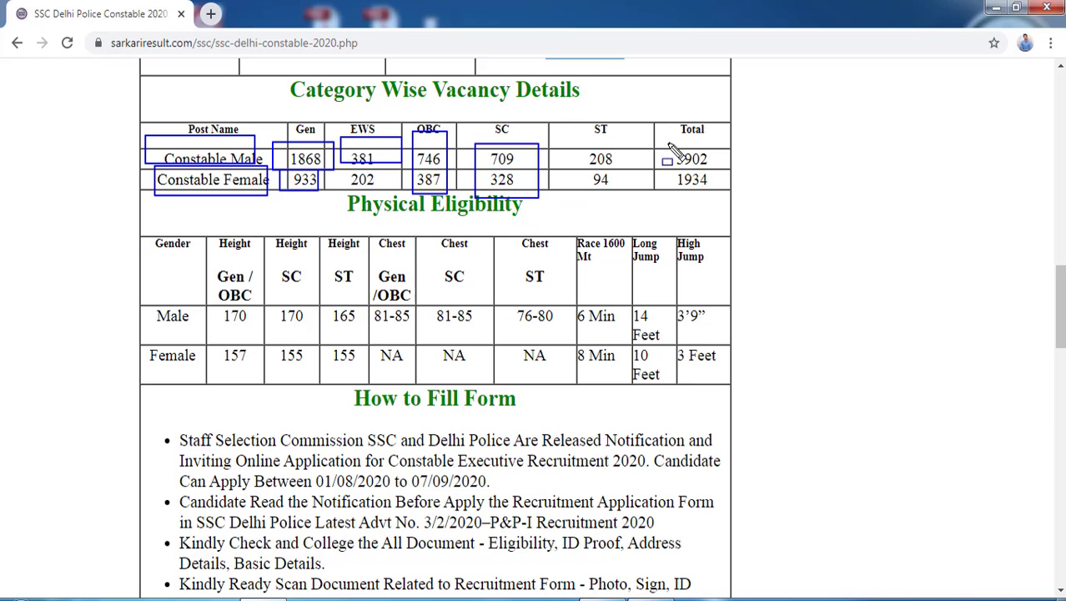
drag(668, 145, 725, 172)
- Outline the male physical requirements: heights 170 and 165, chest 81-85, 6-minute race, high jump
drag(147, 285, 260, 331)
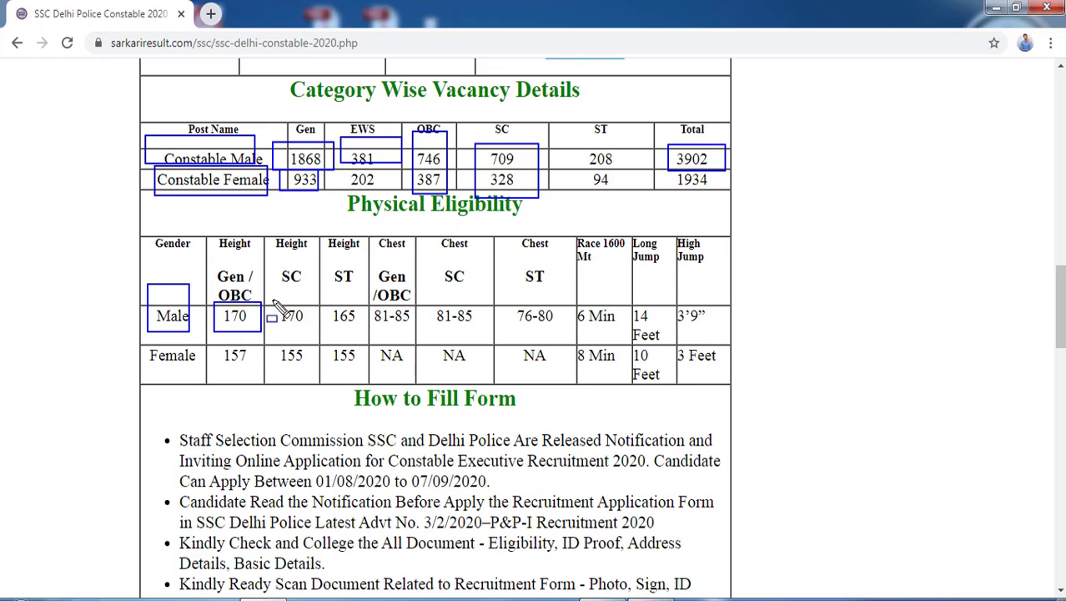
drag(270, 304, 311, 340)
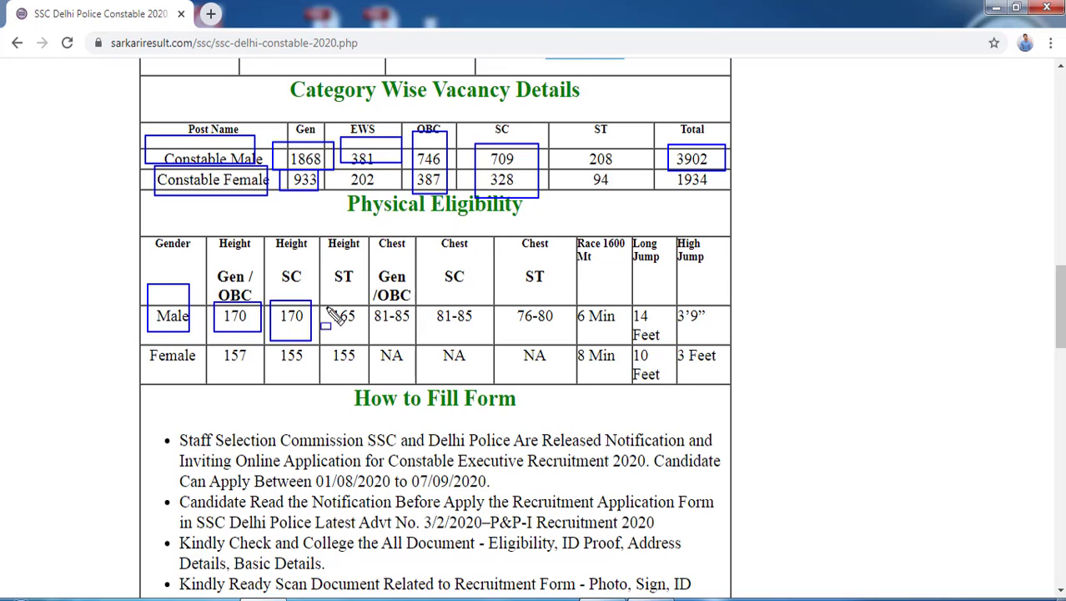
drag(326, 305, 364, 332)
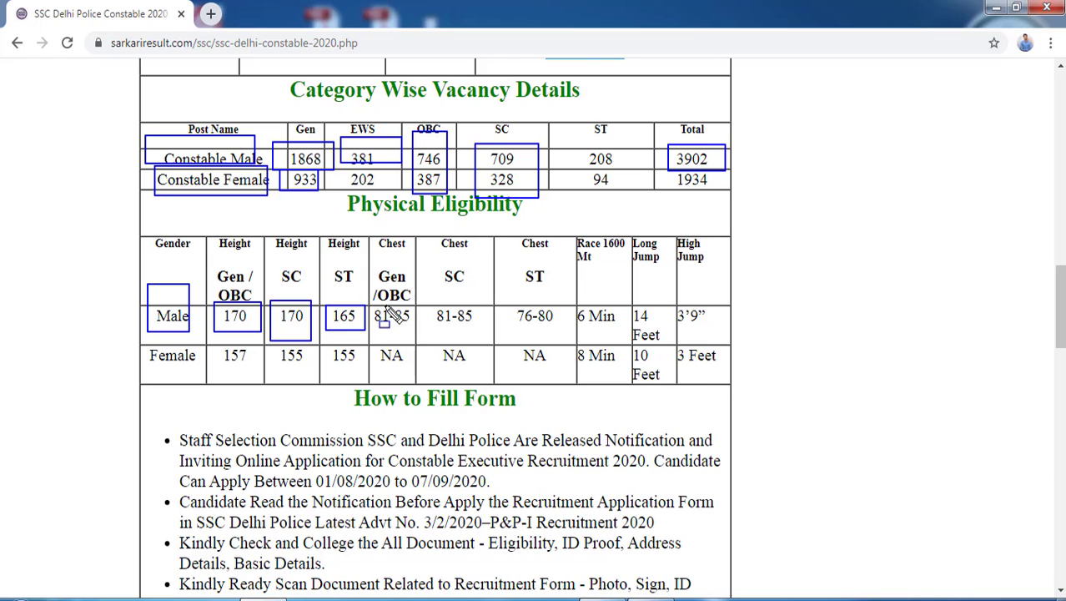
drag(367, 231, 429, 267)
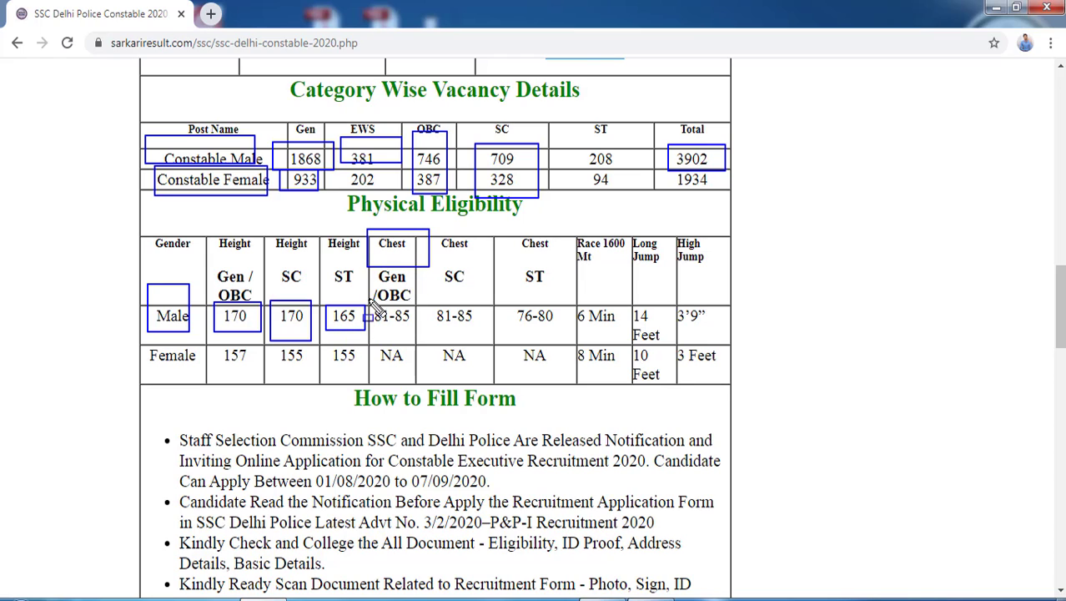
mouse_move(365, 302)
mouse_down()
mouse_move(461, 342)
mouse_move(401, 340)
mouse_up()
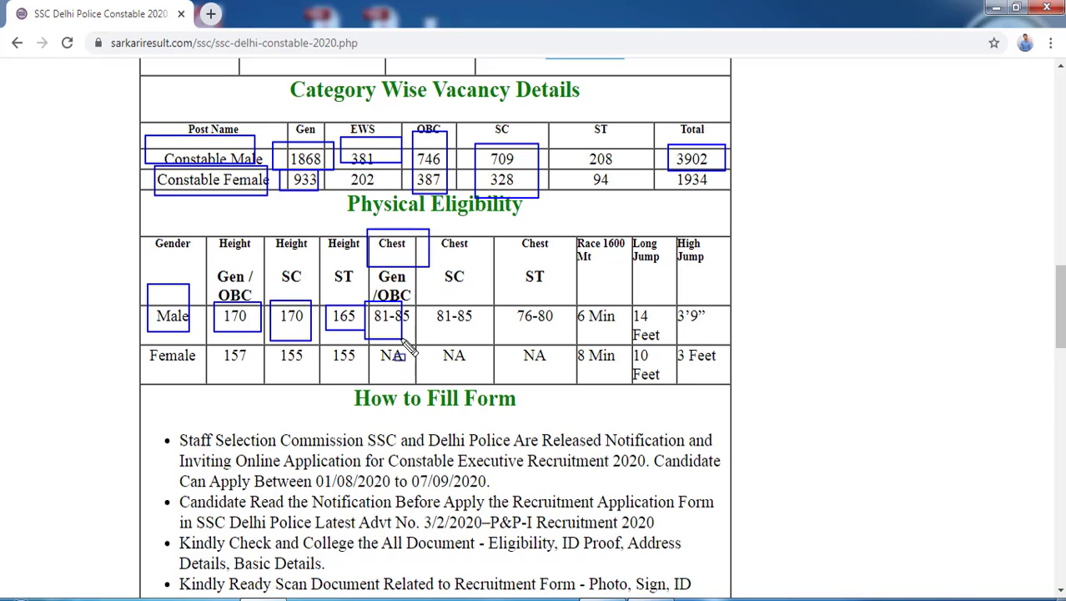
mouse_move(426, 303)
mouse_down()
mouse_move(480, 328)
mouse_move(562, 332)
mouse_up()
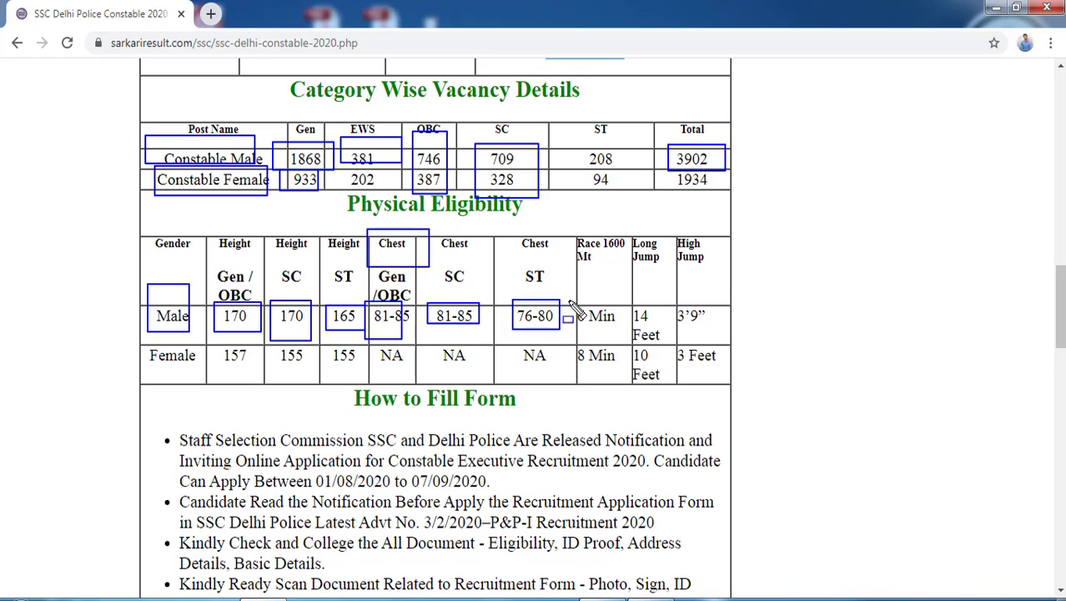
drag(567, 303, 675, 343)
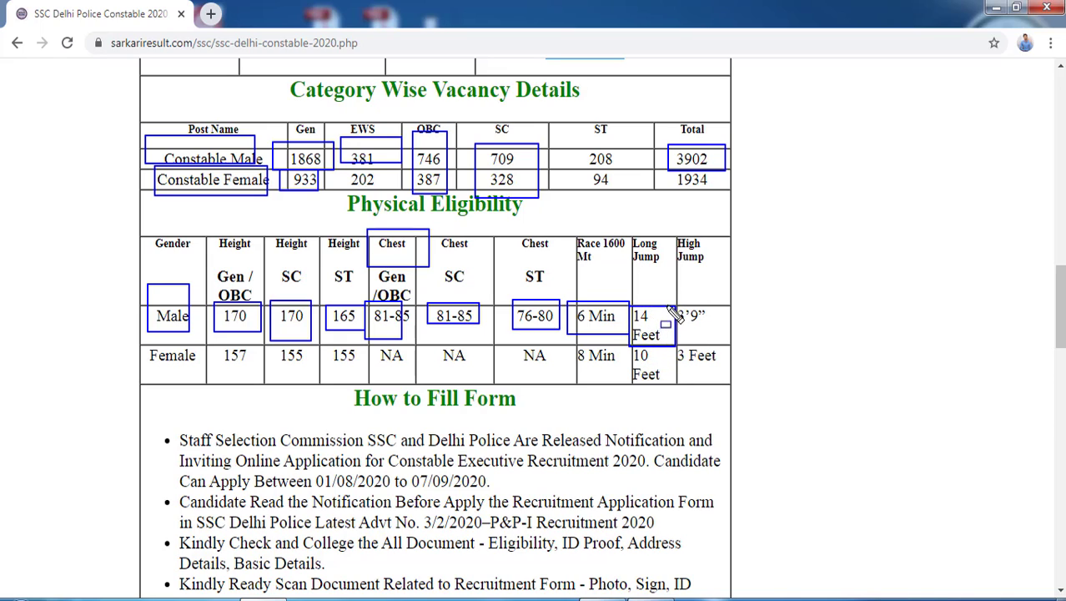
drag(681, 309, 723, 332)
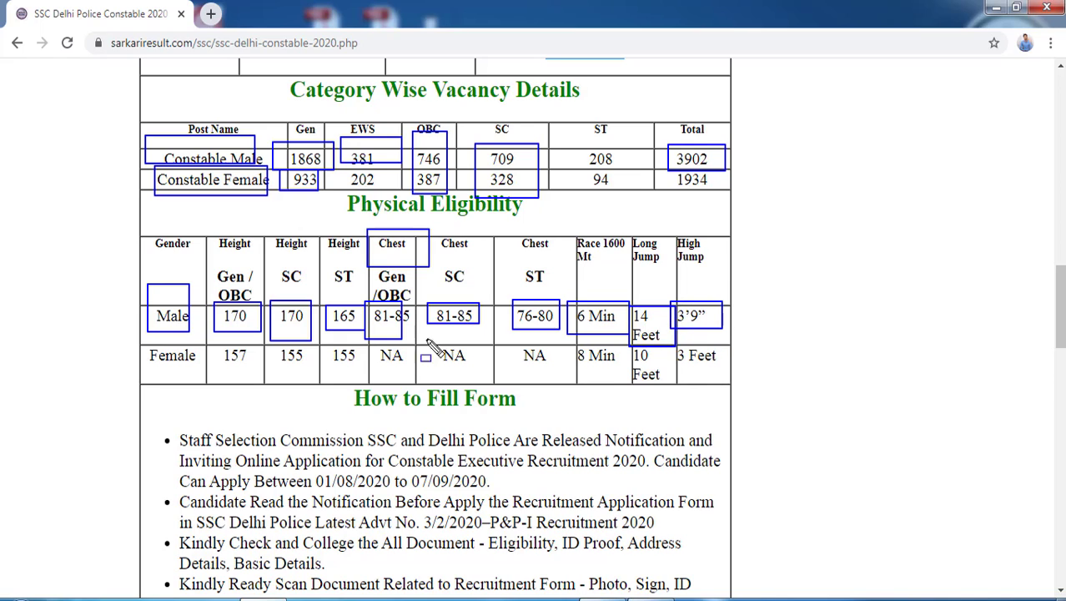
- Outline the female requirements (height 157/155, 8-minute race, 10-foot jump), then clear all outlines
click(129, 346)
drag(169, 360, 753, 382)
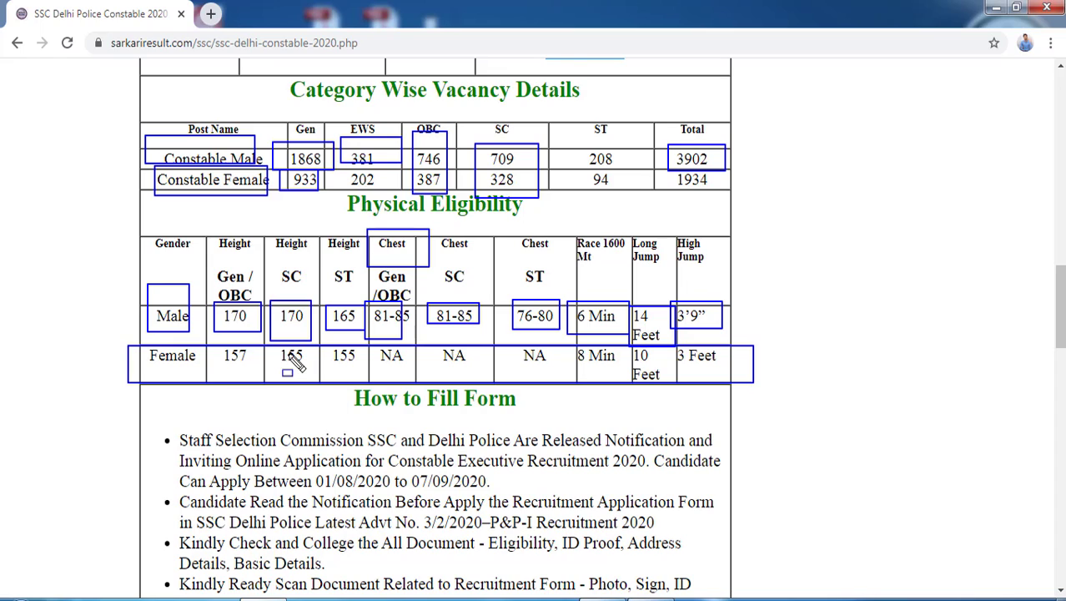
drag(212, 342, 264, 382)
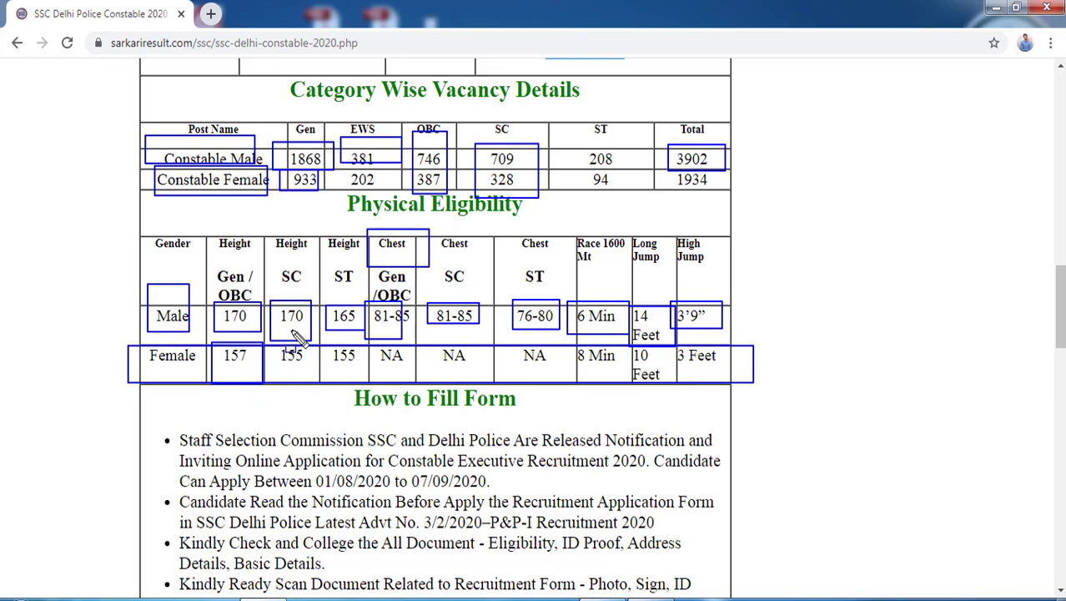
drag(268, 342, 316, 385)
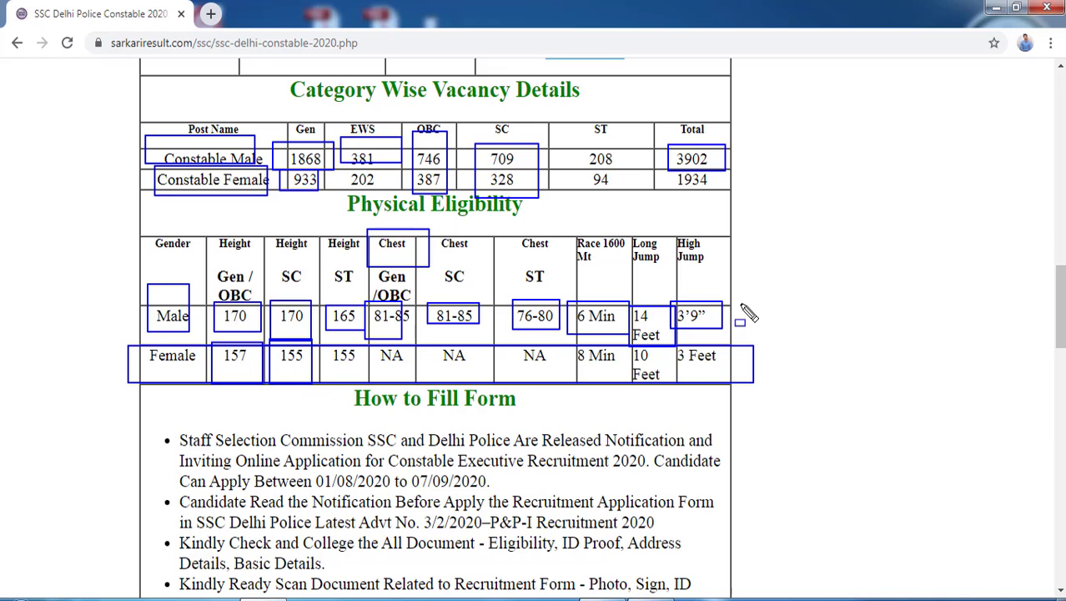
drag(564, 333, 667, 390)
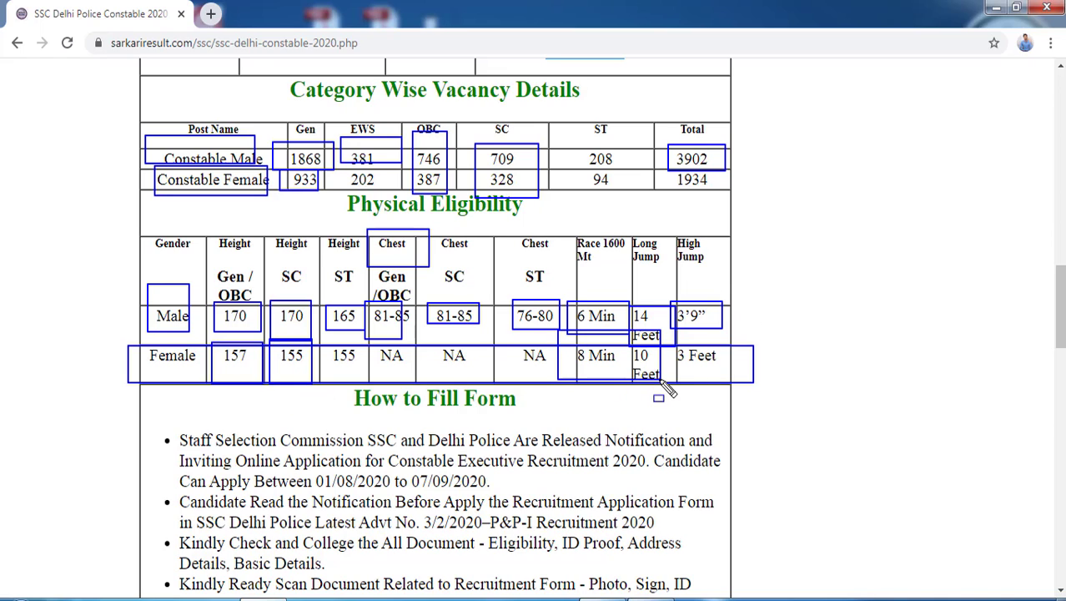
key(Escape)
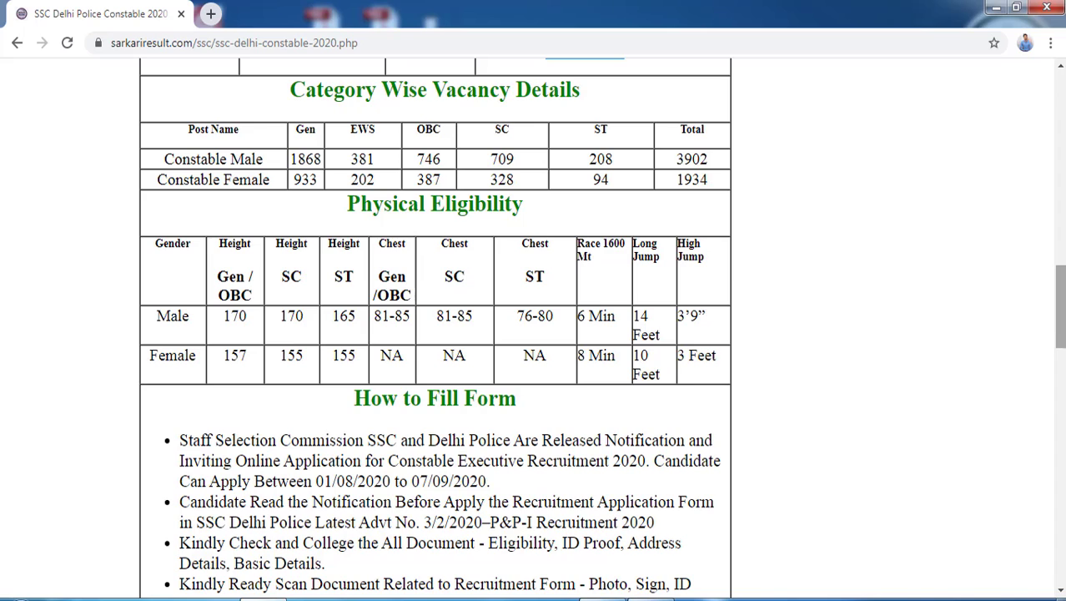
- Follow the Apply Online 'Click Here' link under Some Useful Important Links
scroll(667, 388, down, 10)
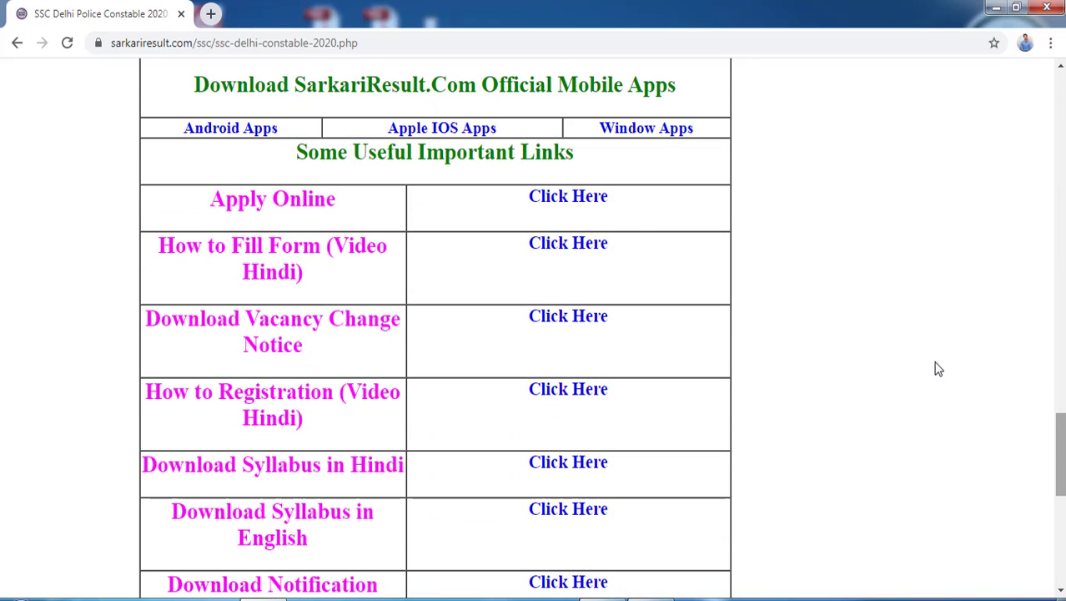
click(575, 200)
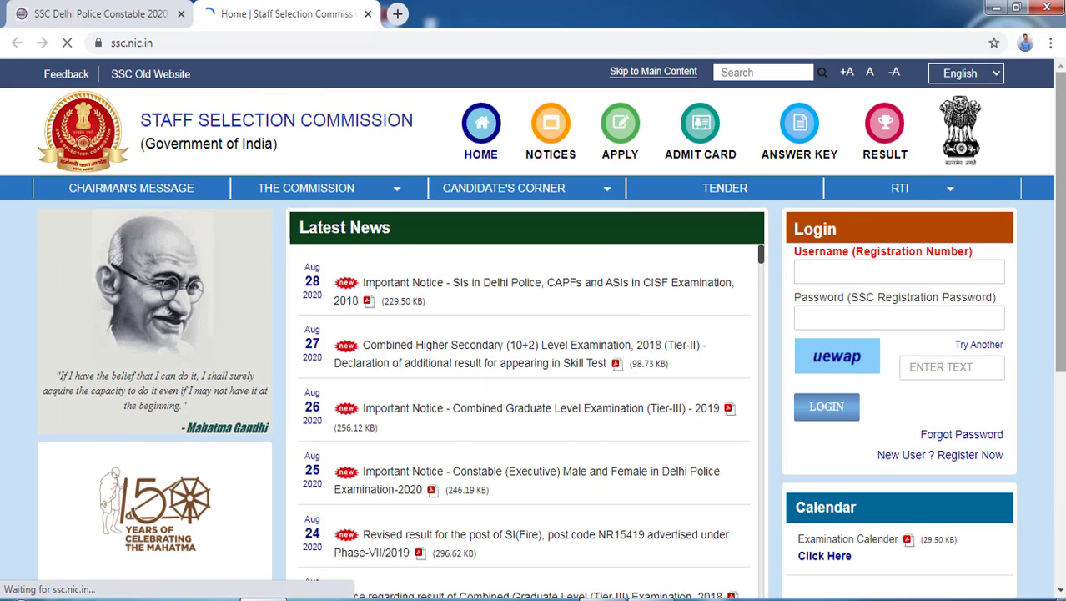
- Choose 'New User ? Register Now' in the ssc.nic.in Login box
scroll(949, 169, down, 1)
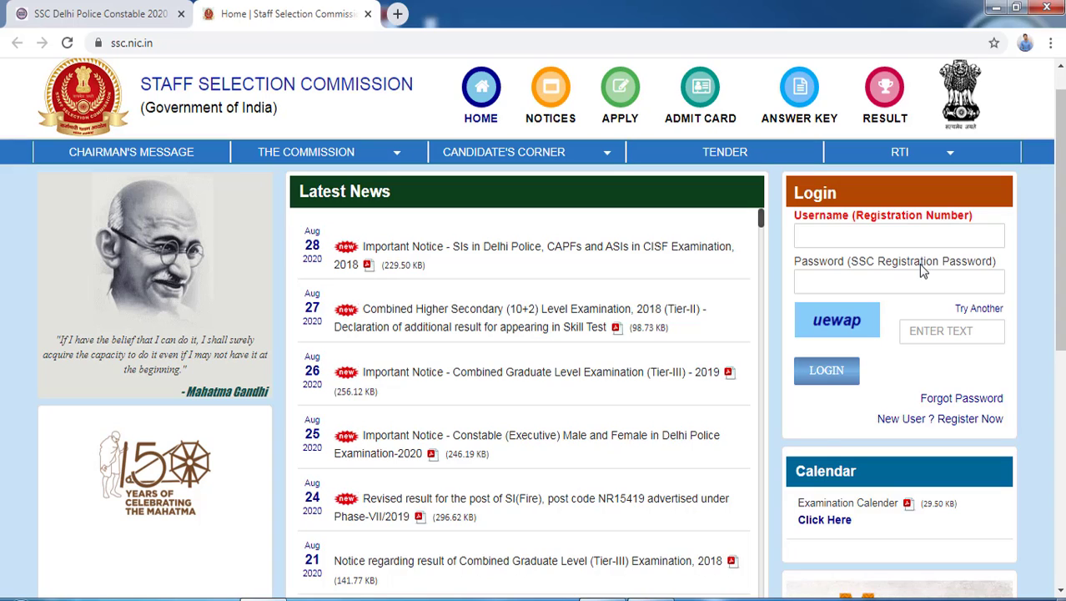
mouse_move(870, 406)
mouse_down()
mouse_move(923, 439)
mouse_move(1024, 428)
mouse_up()
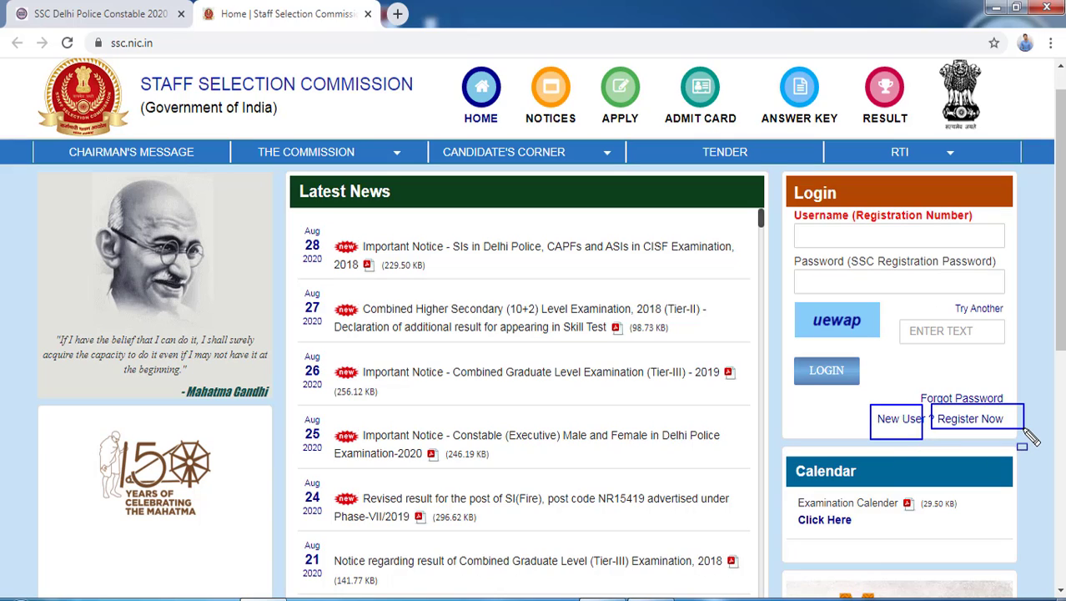
click(967, 422)
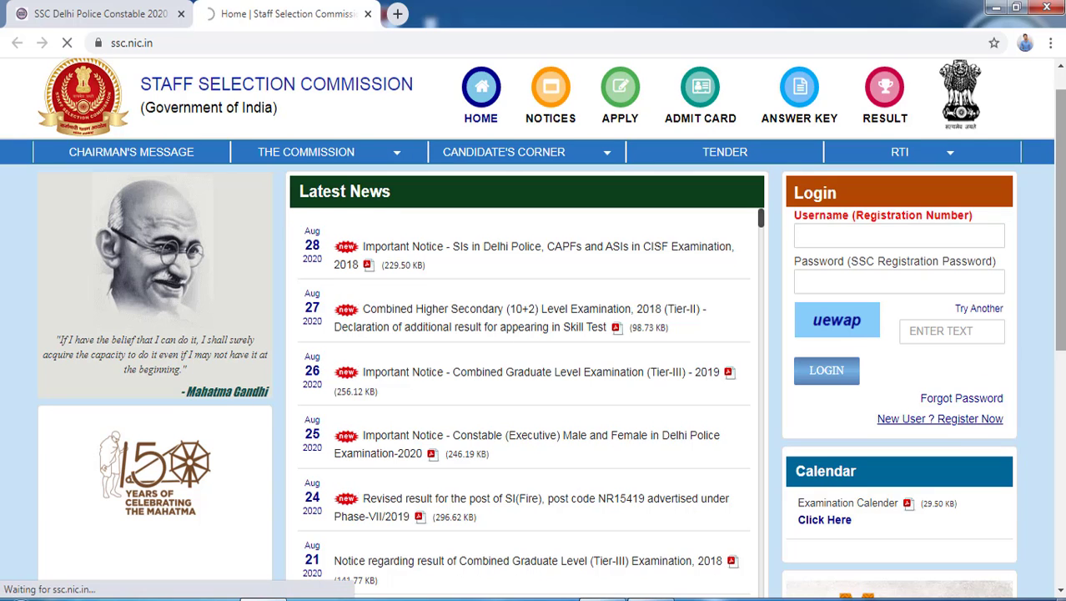
scroll(968, 424, down, 1)
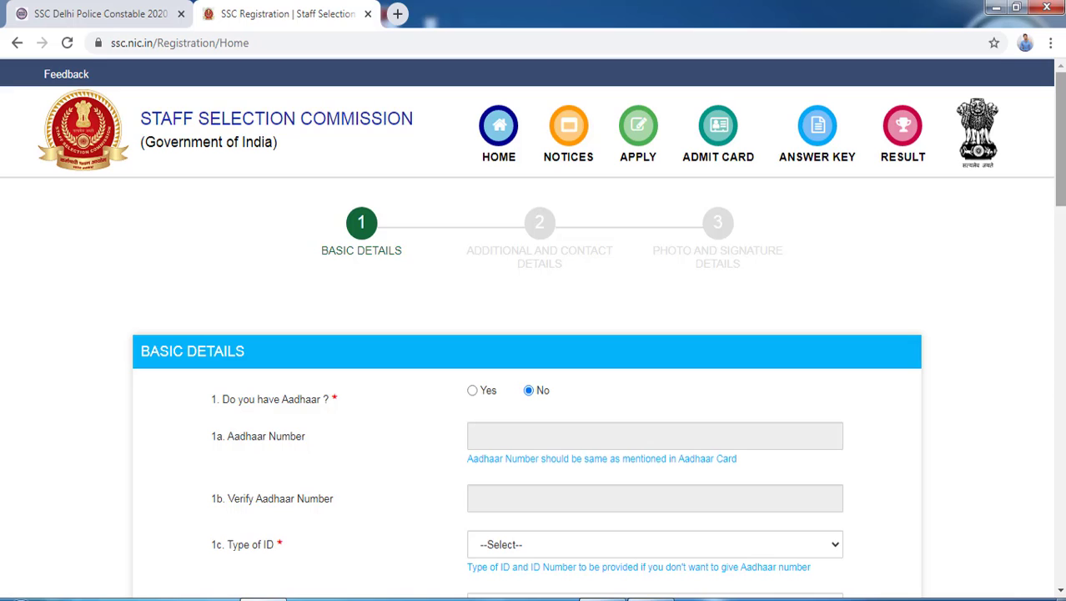
- Answer Yes to having Aadhaar and go through the Aadhaar number fields
scroll(610, 185, down, 3)
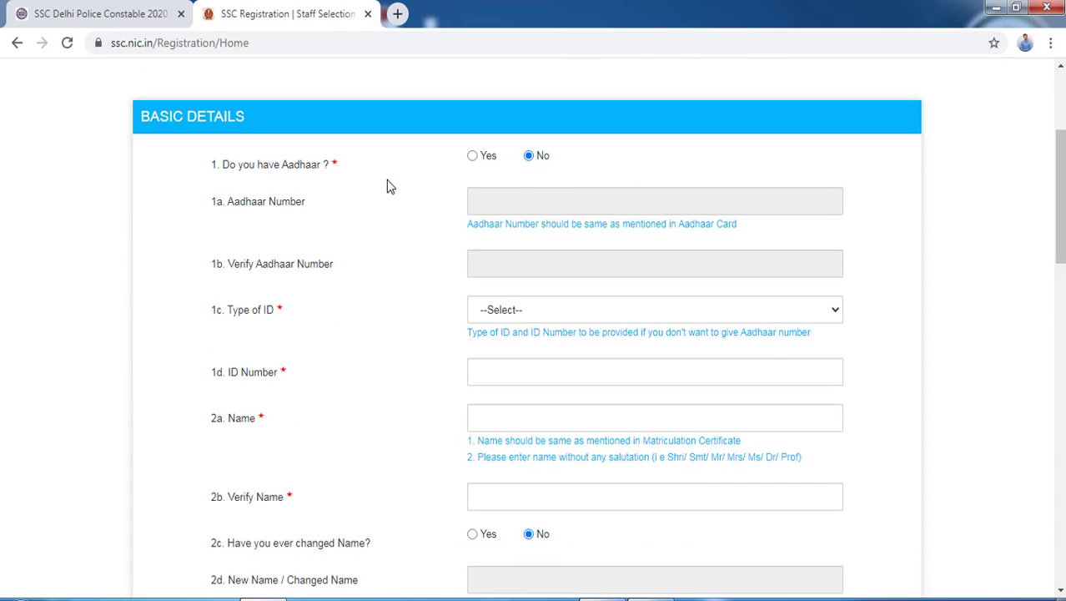
click(472, 157)
click(496, 211)
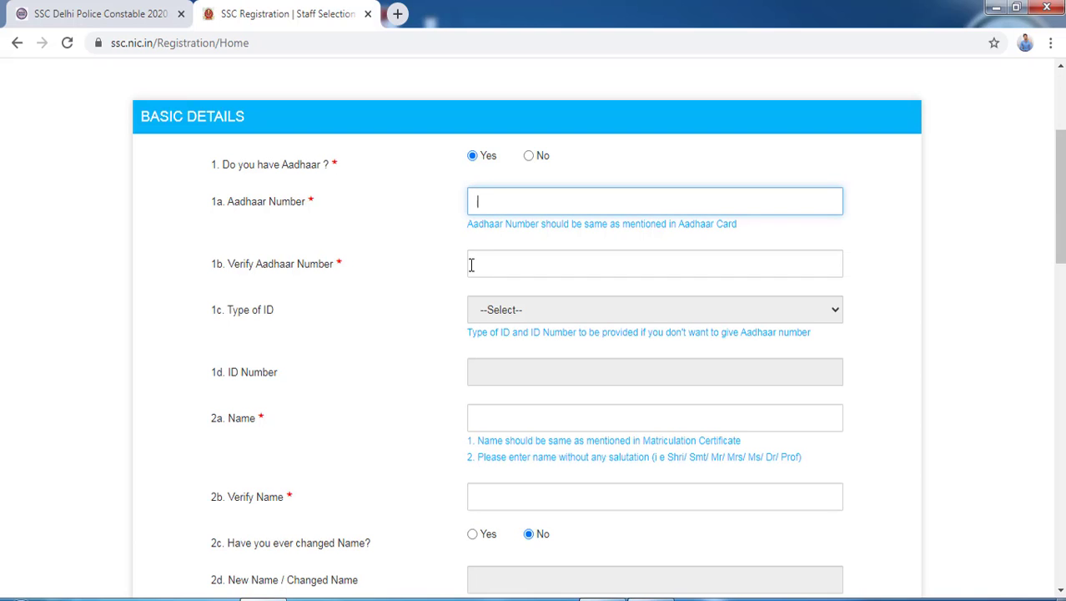
click(491, 267)
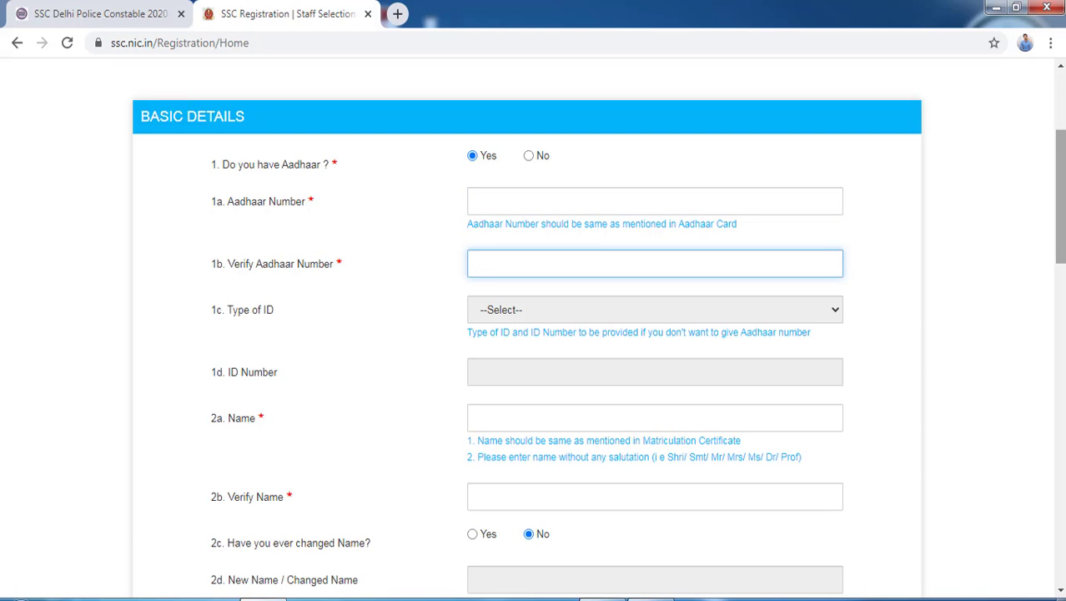
scroll(491, 266, down, 1)
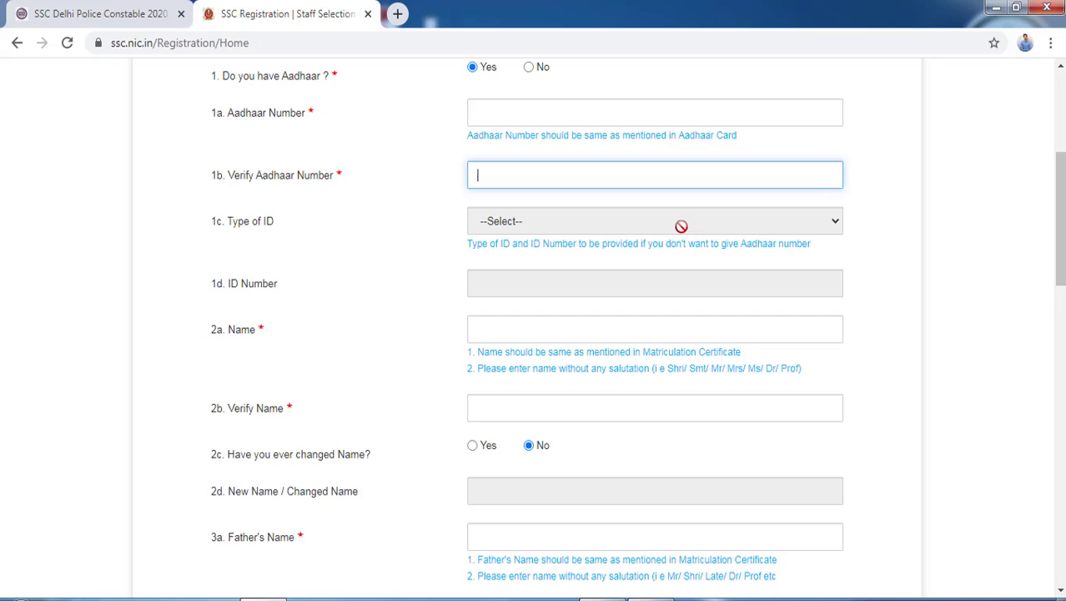
click(681, 225)
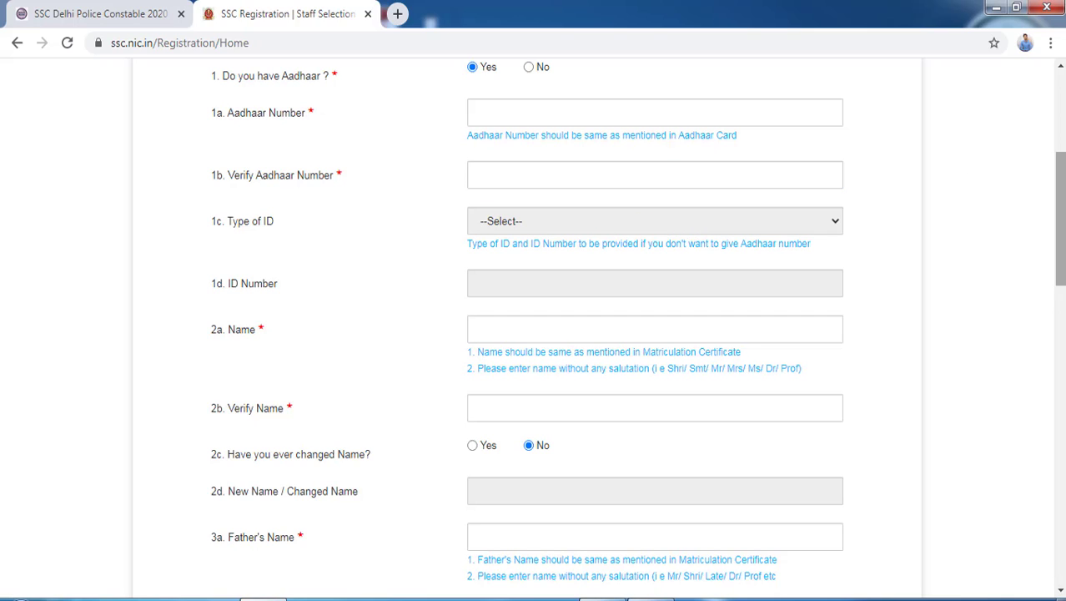
- Copy the Aadhaar number into Verify Aadhaar Number and delete the extra digit
click(617, 108)
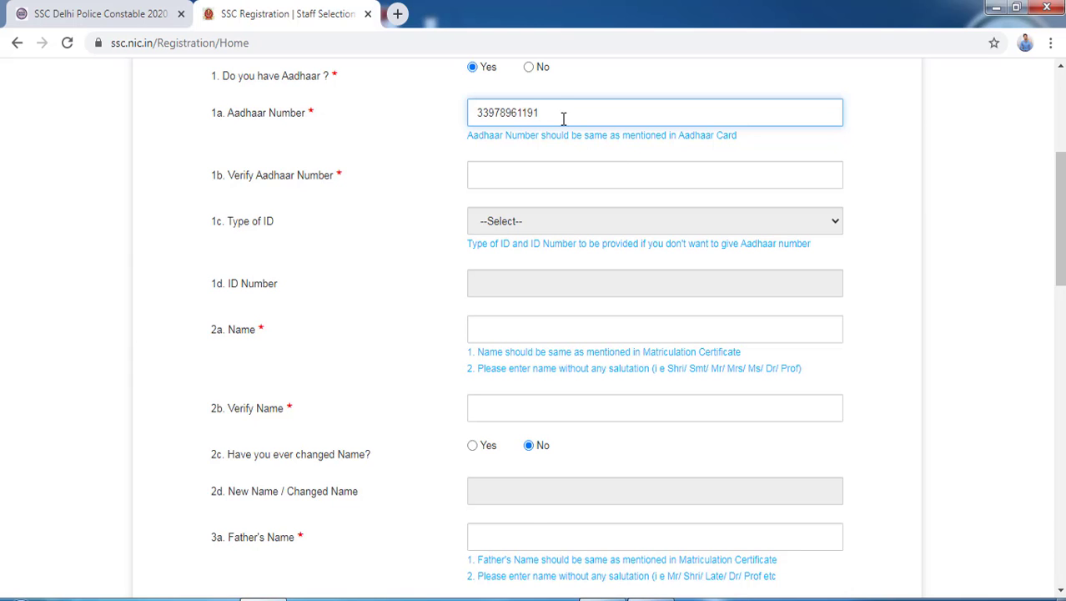
key(ctrl+a)
key(ctrl+c)
click(531, 154)
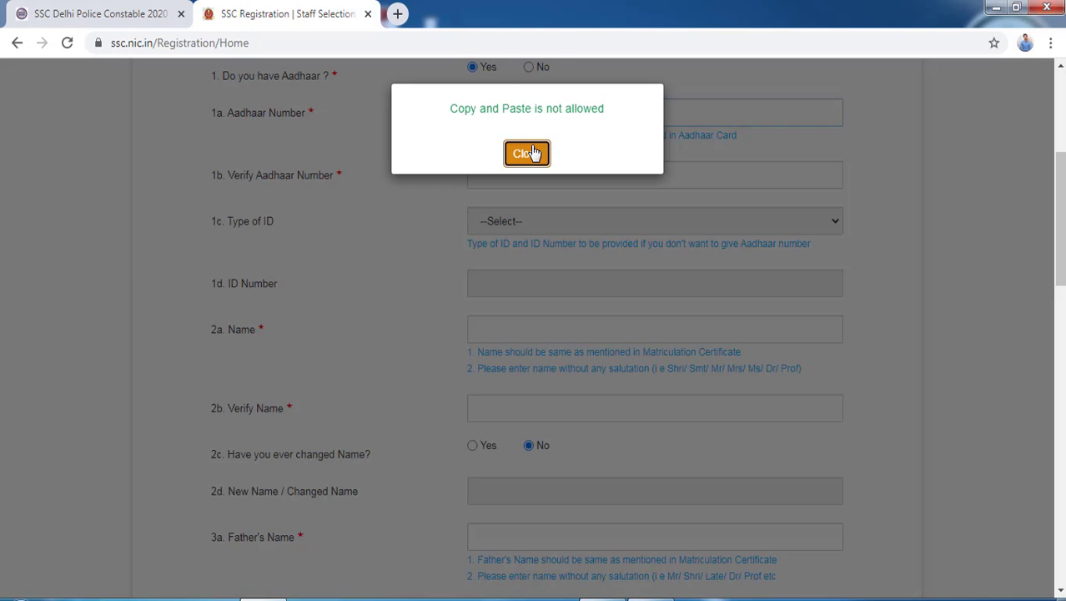
click(532, 175)
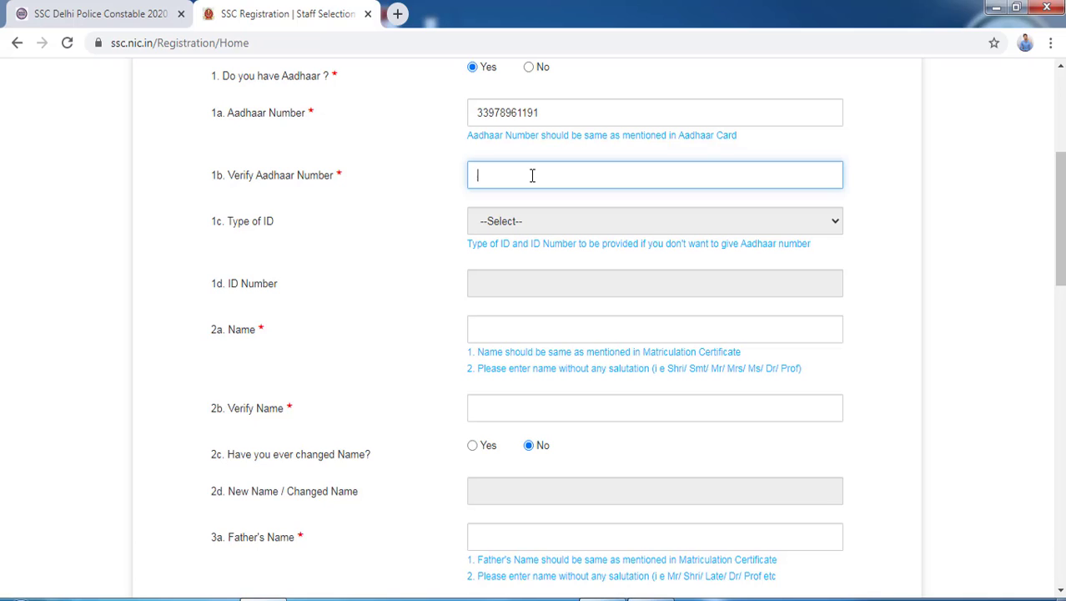
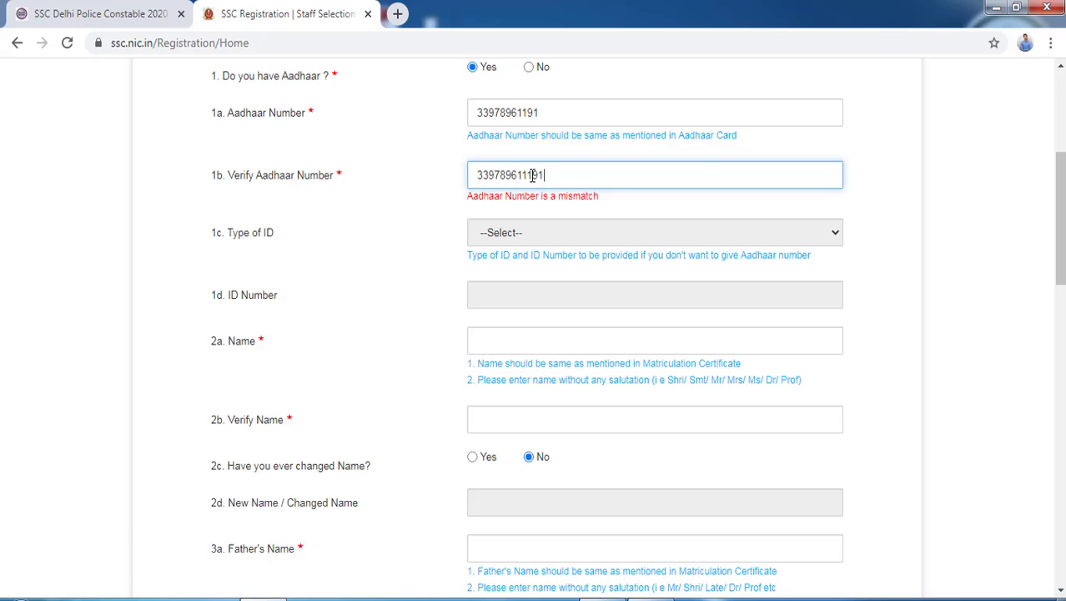
click(520, 226)
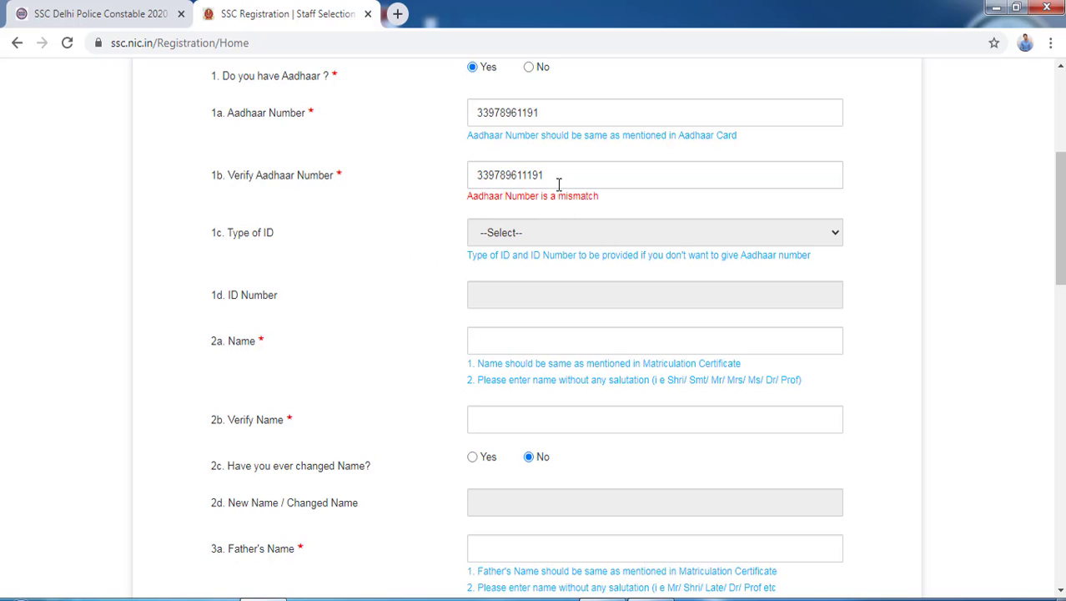
click(530, 176)
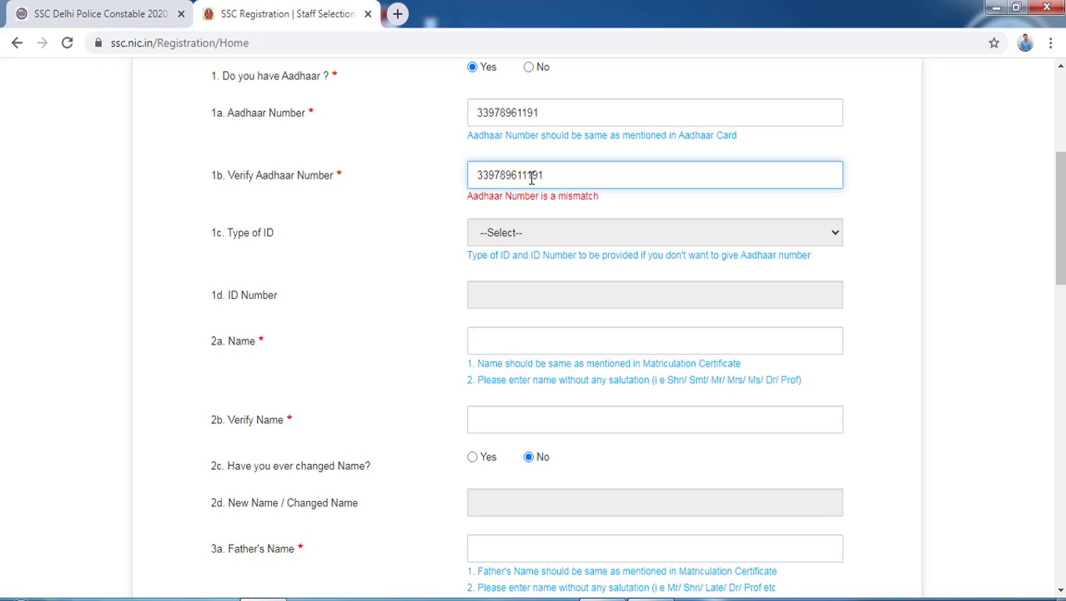
key(BackSpace)
- Switch 'Do you have Aadhaar?' to No and open the Type of ID list
click(553, 215)
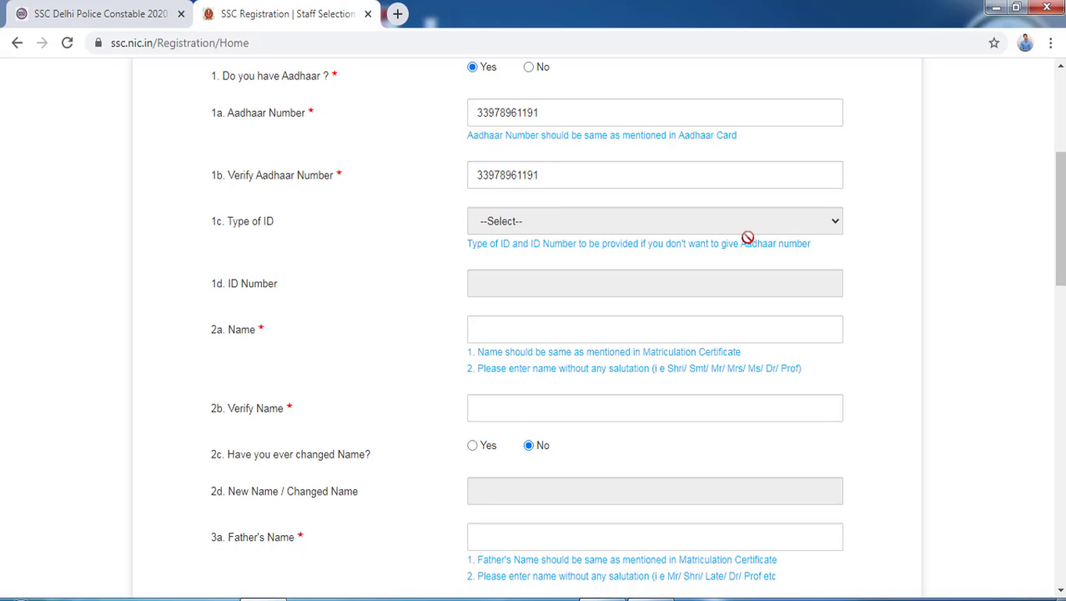
scroll(613, 194, down, 1)
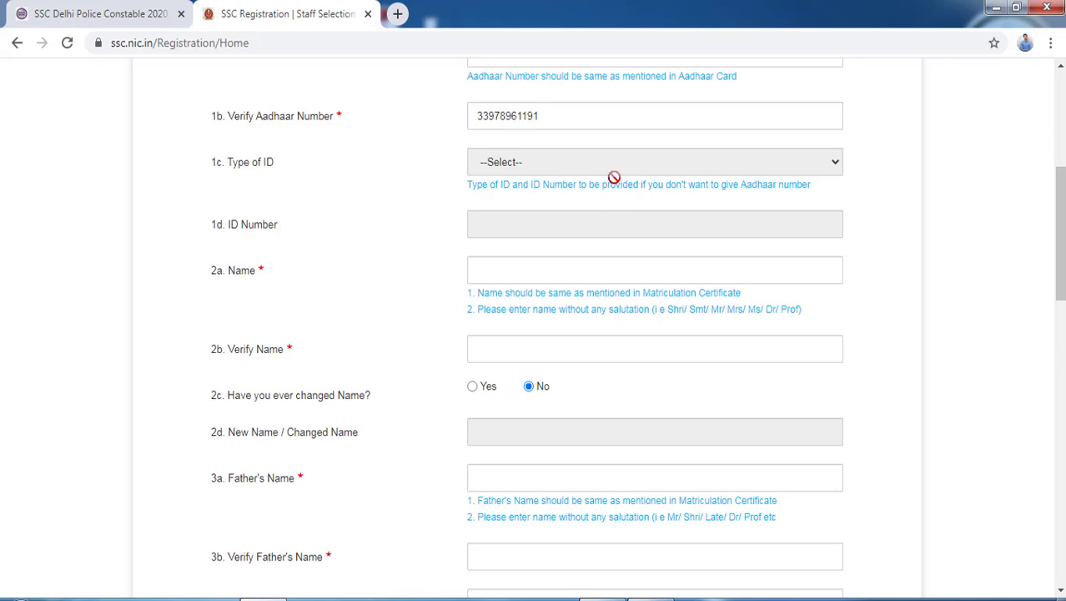
scroll(1059, 233, down, 1)
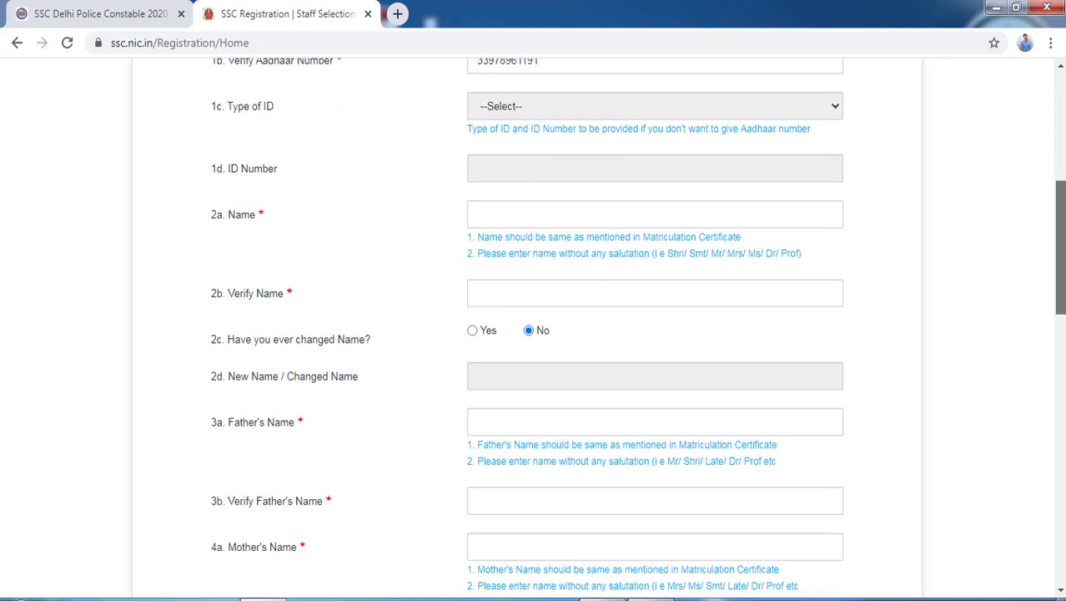
scroll(1060, 234, up, 4)
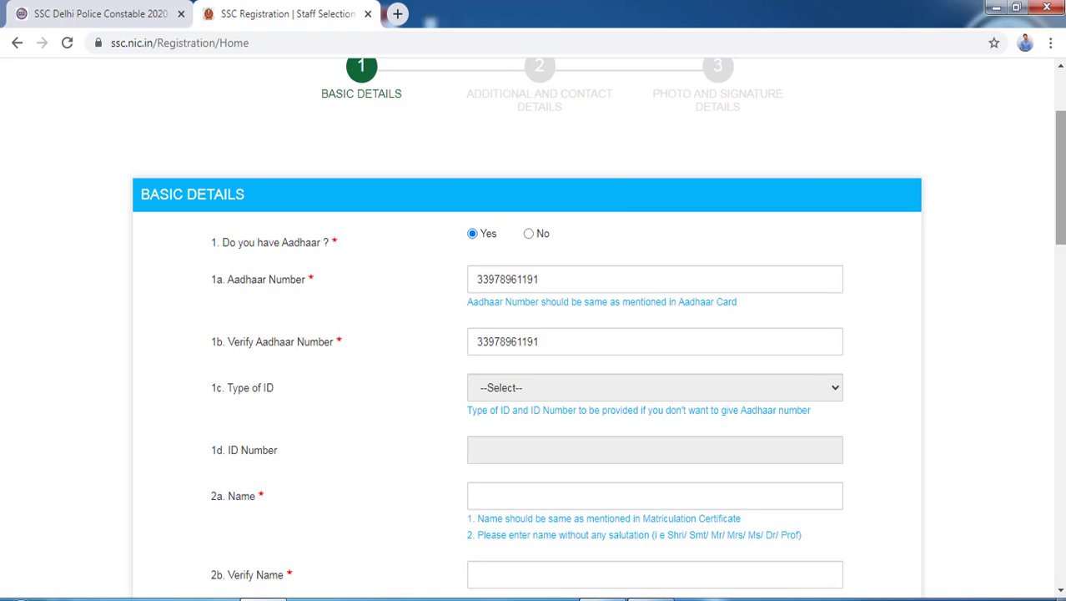
click(531, 236)
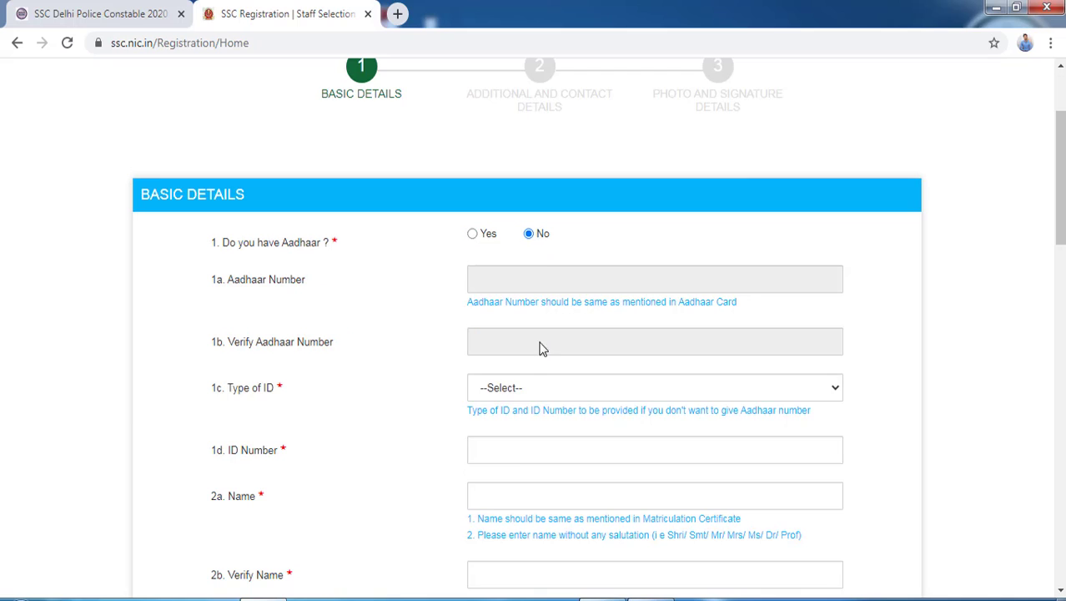
click(536, 391)
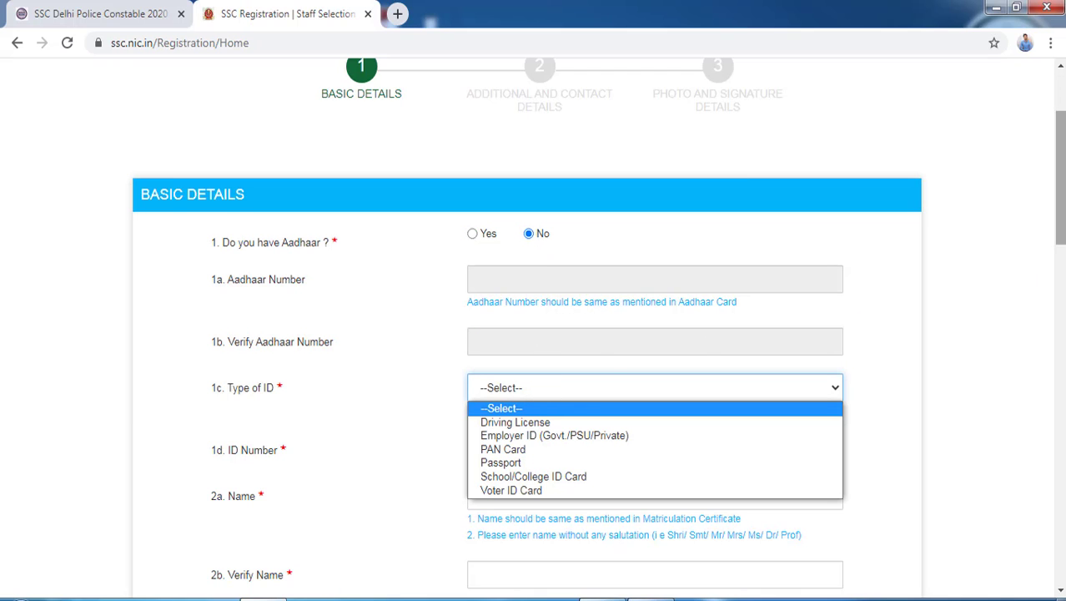
scroll(1059, 175, down, 5)
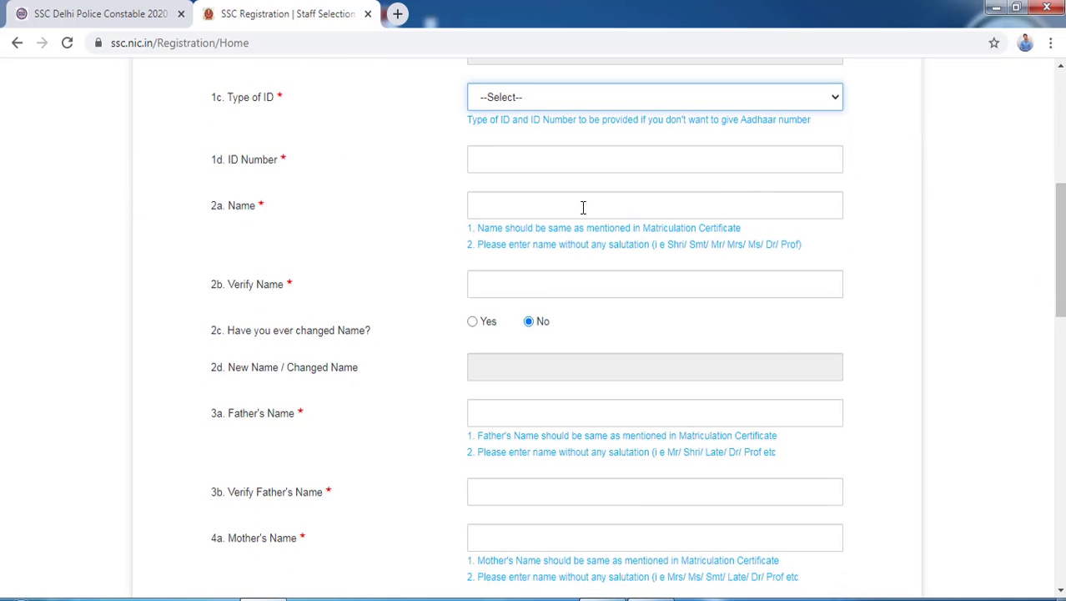
- Fill the Name and Verify Name entries and set the name-change question to No
click(574, 206)
click(365, 231)
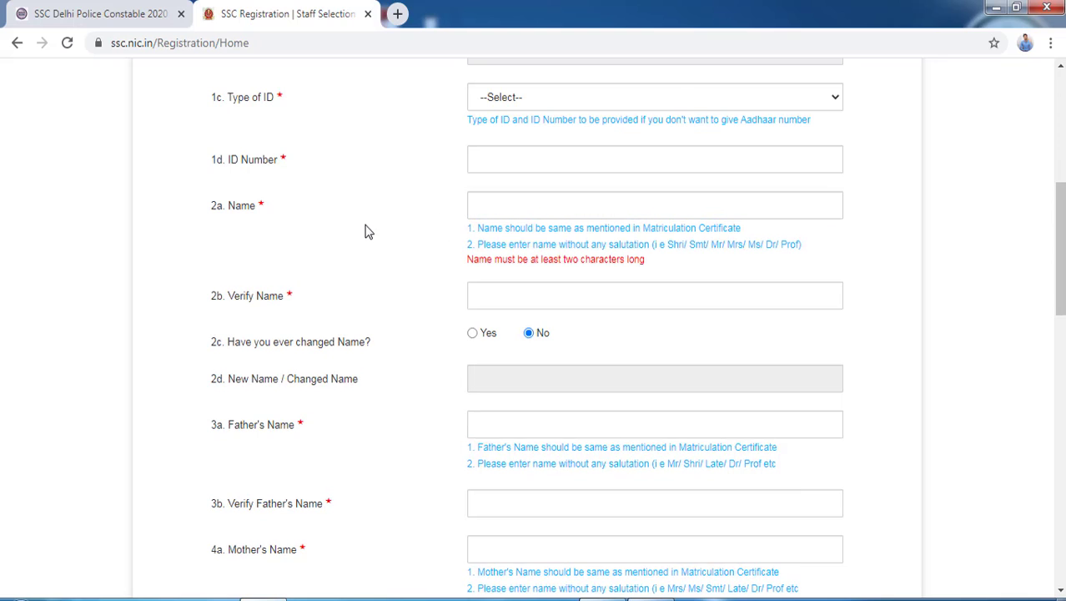
click(523, 295)
scroll(524, 295, down, 2)
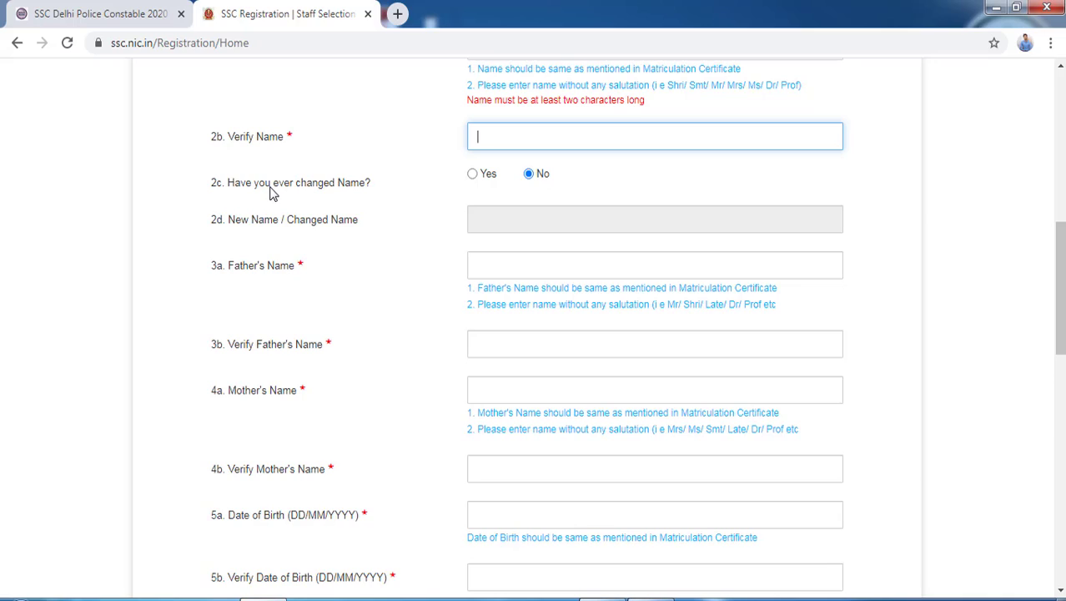
click(474, 174)
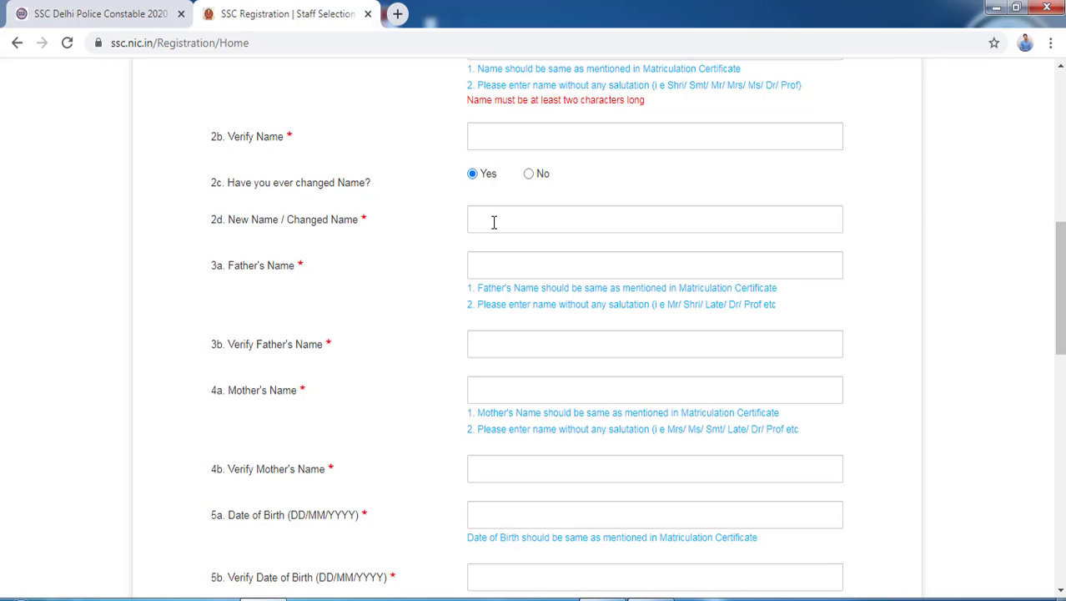
click(528, 174)
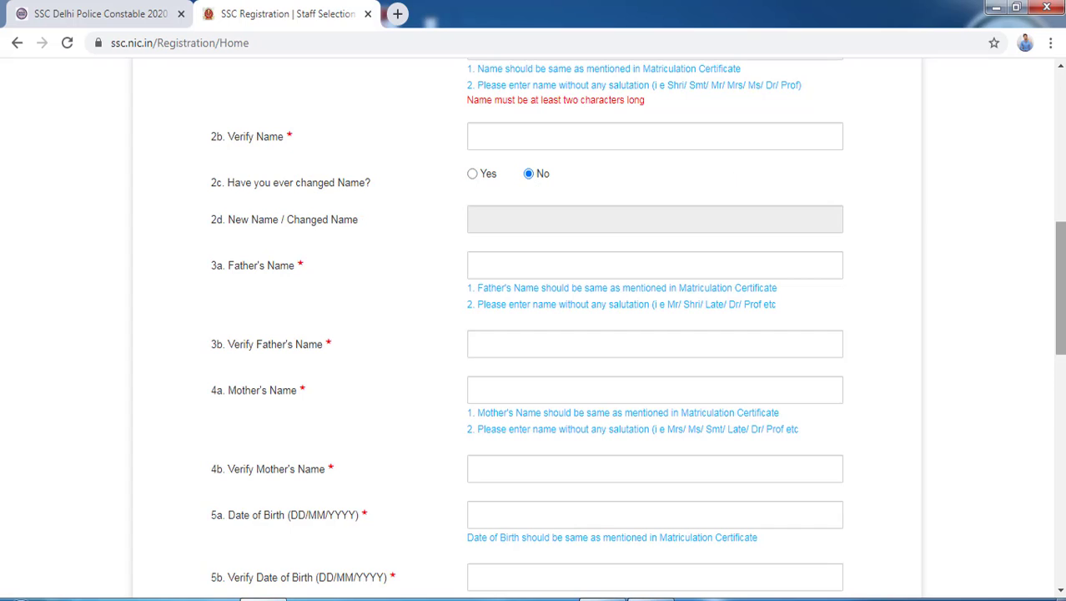
scroll(529, 174, down, 2)
drag(1061, 313, 1061, 312)
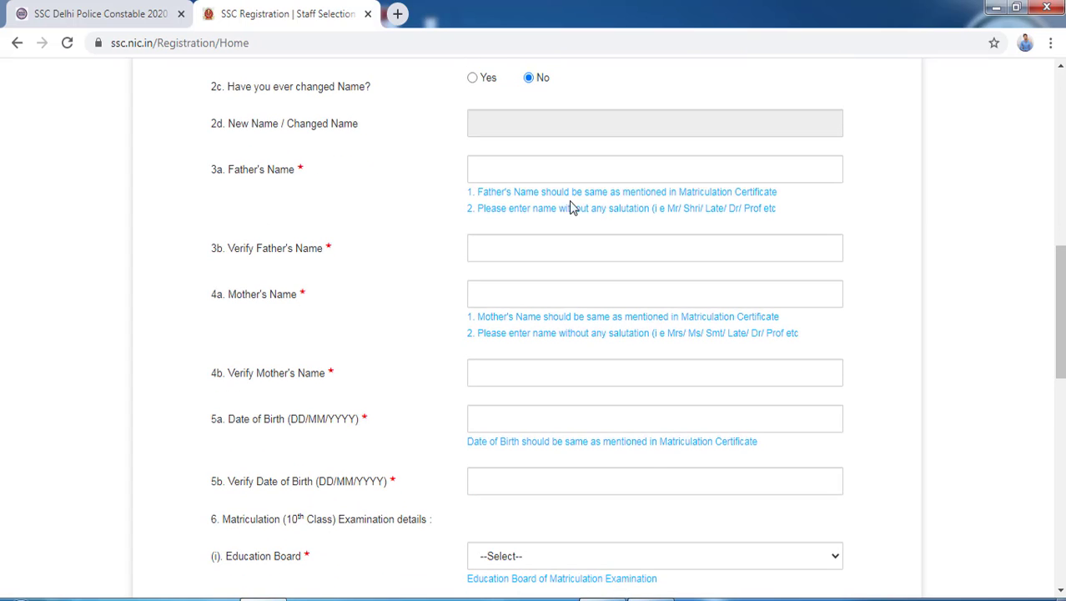
- Go through the Father's Name and Mother's Name fields and their verify entries
click(504, 176)
click(480, 247)
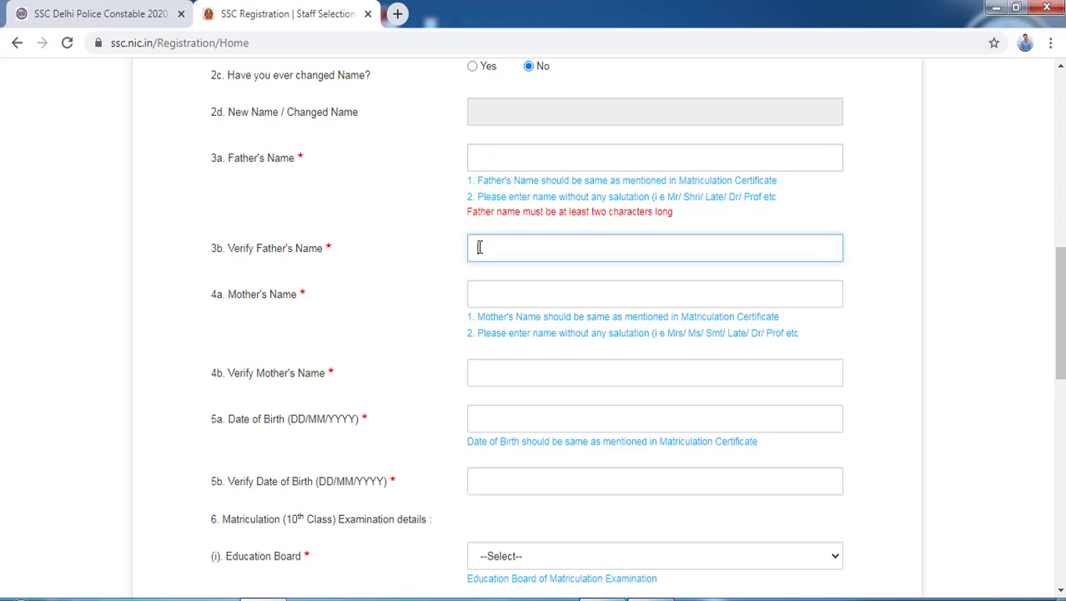
scroll(1059, 313, down, 1)
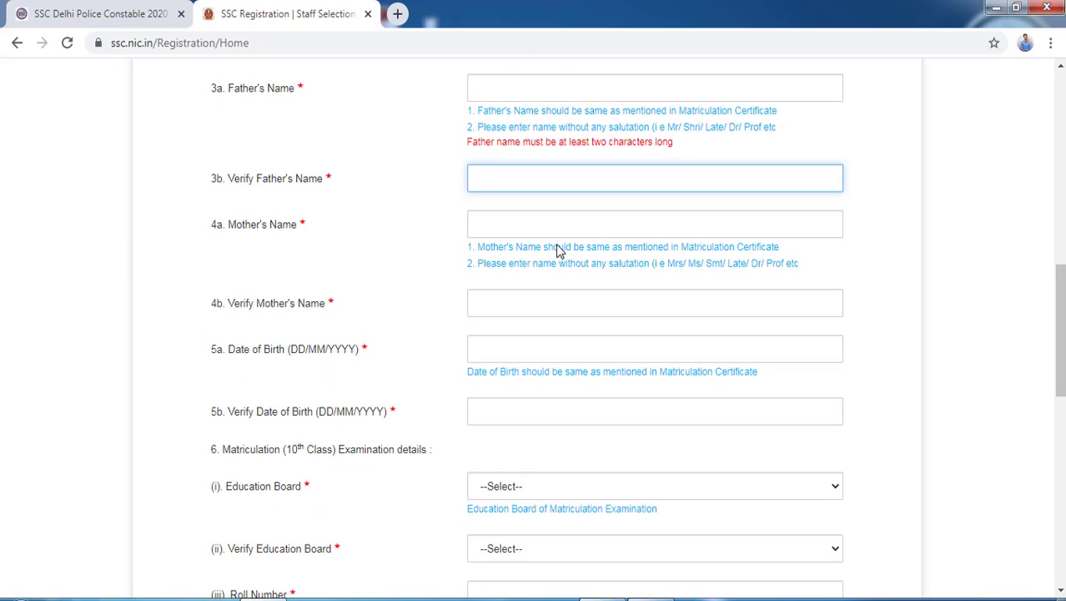
click(520, 230)
scroll(1060, 334, down, 2)
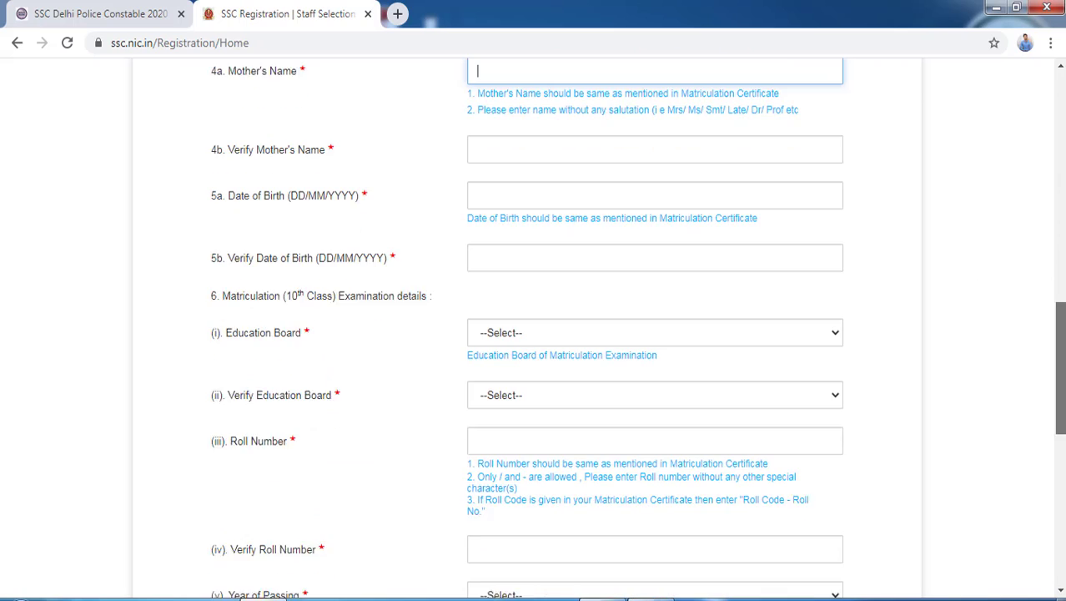
click(492, 138)
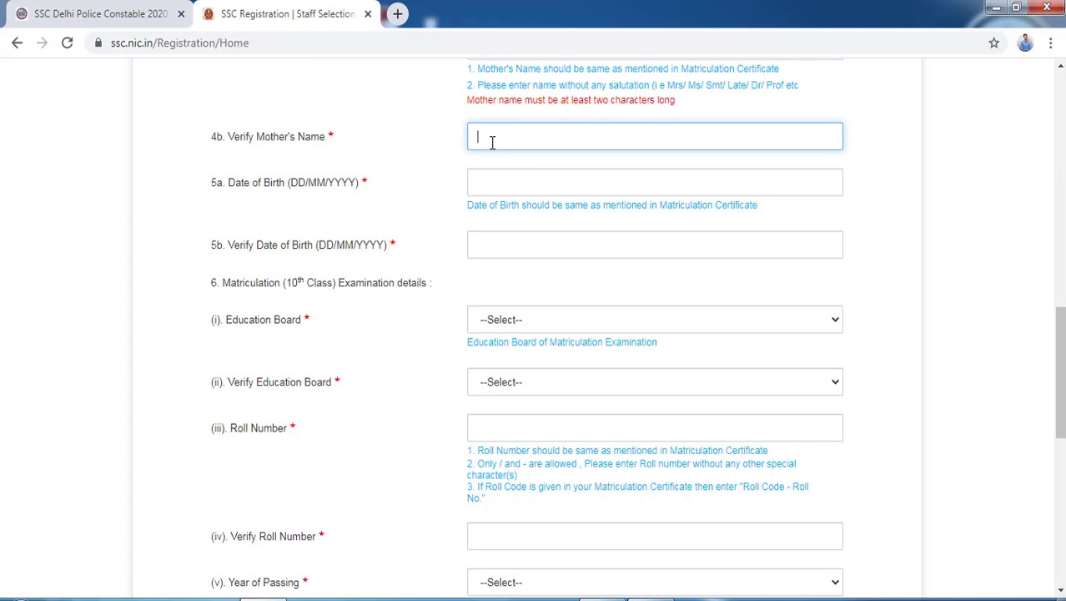
click(495, 178)
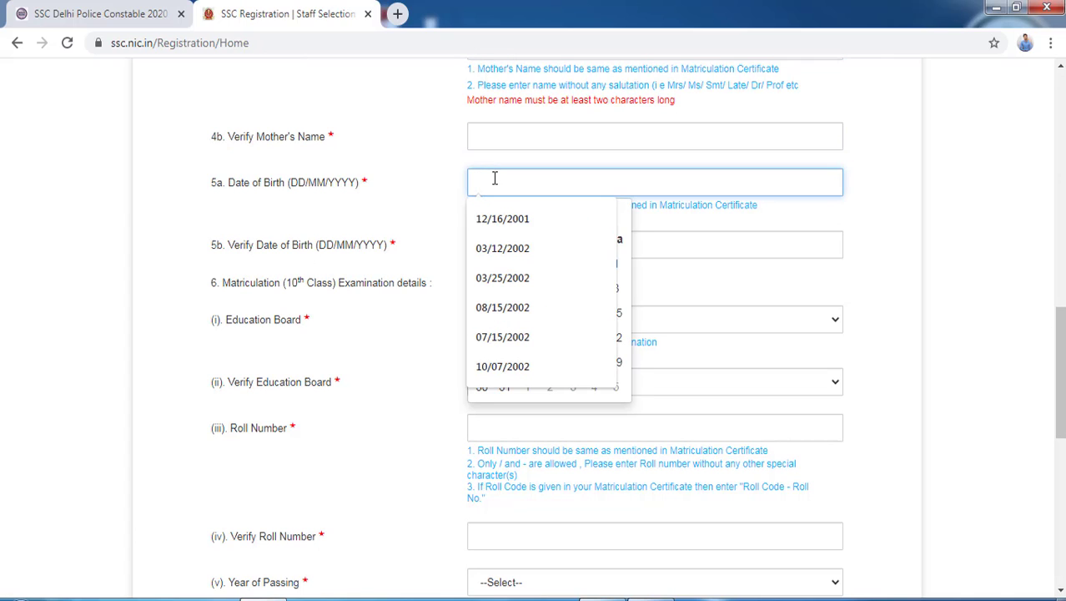
click(435, 182)
click(507, 237)
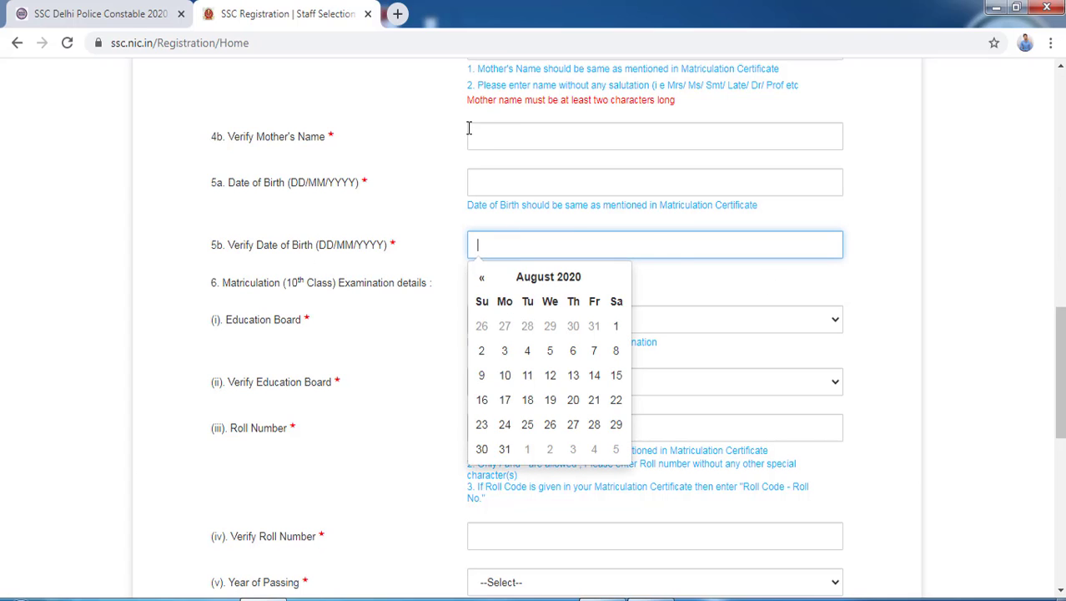
click(521, 141)
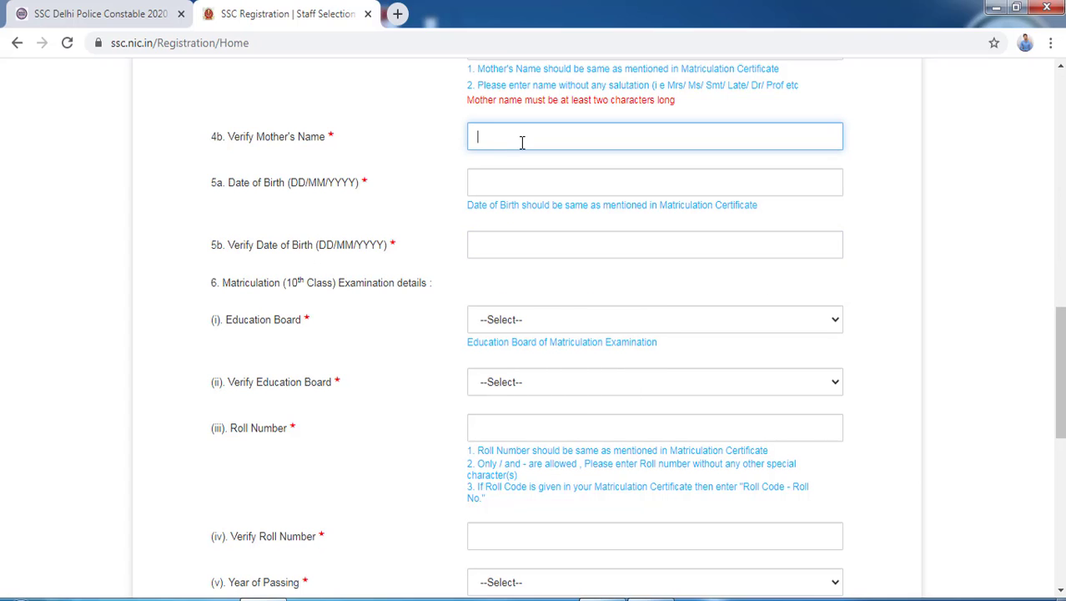
click(526, 181)
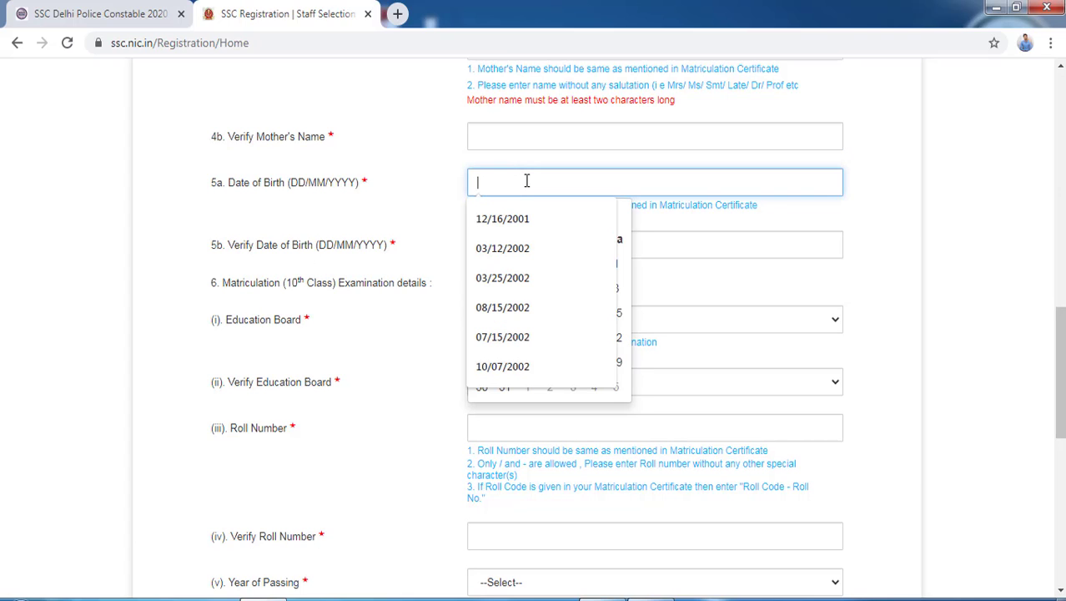
click(425, 192)
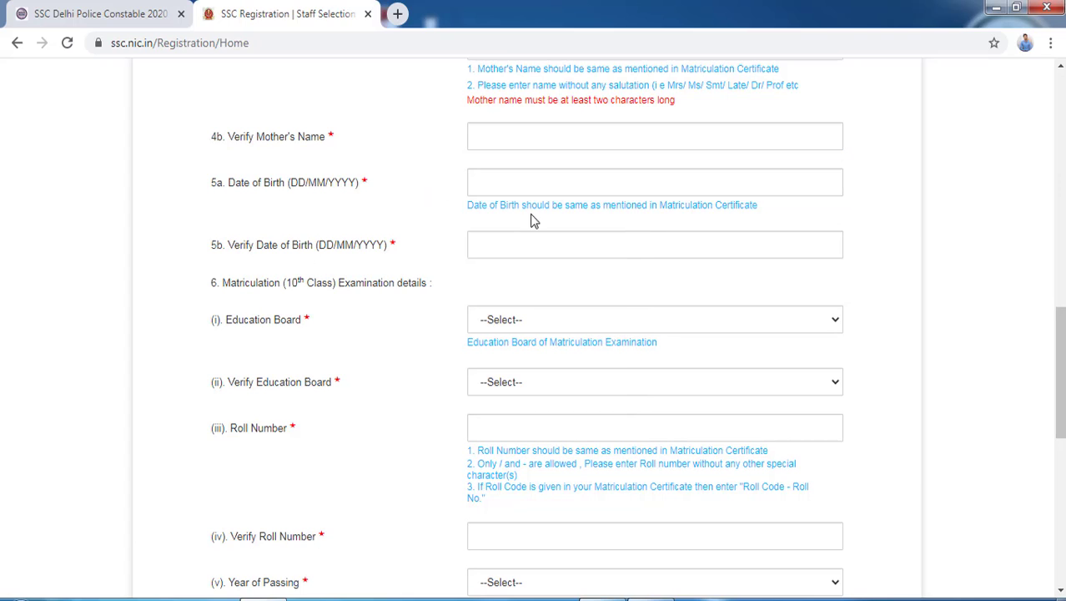
click(558, 189)
click(543, 222)
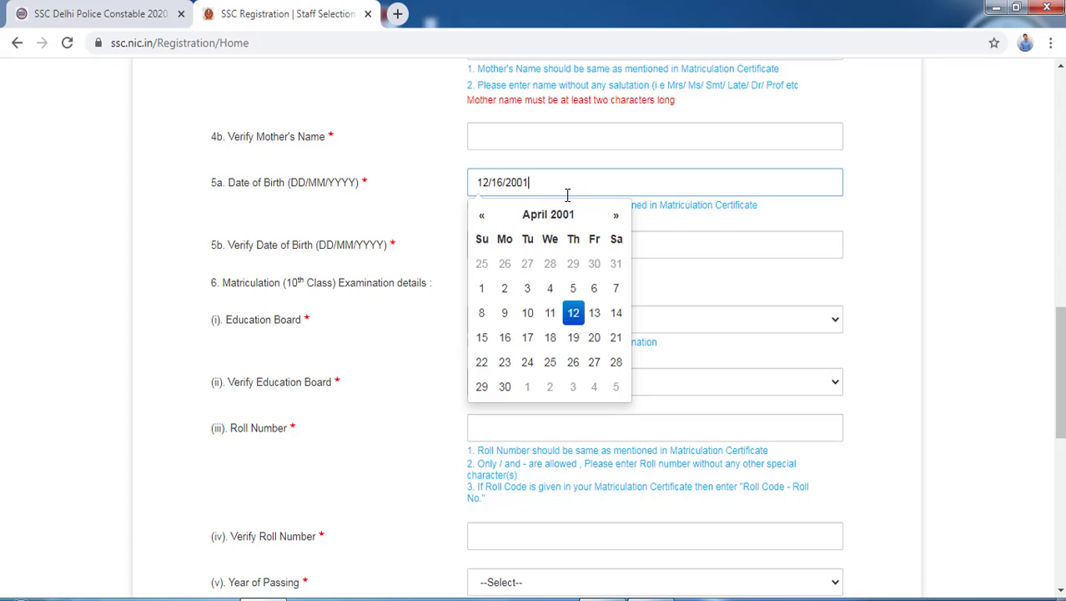
click(570, 218)
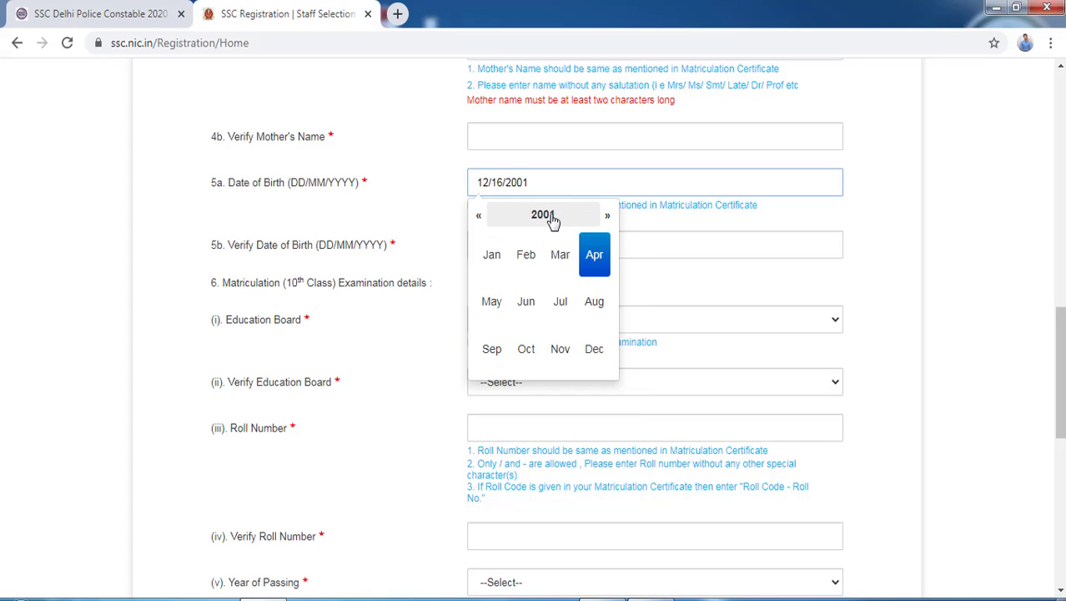
click(552, 219)
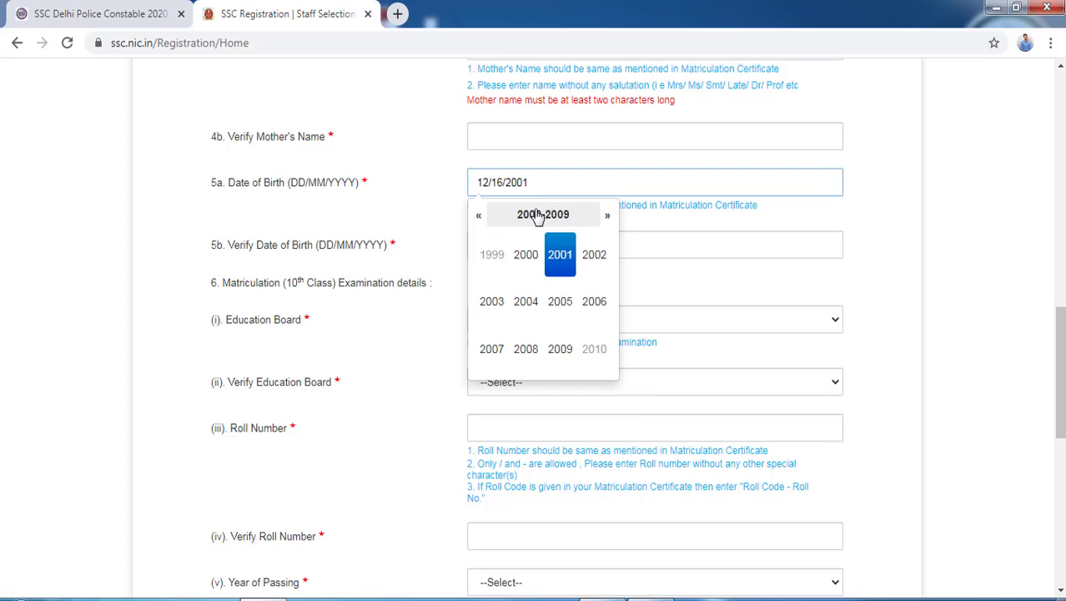
click(479, 218)
click(479, 219)
click(479, 218)
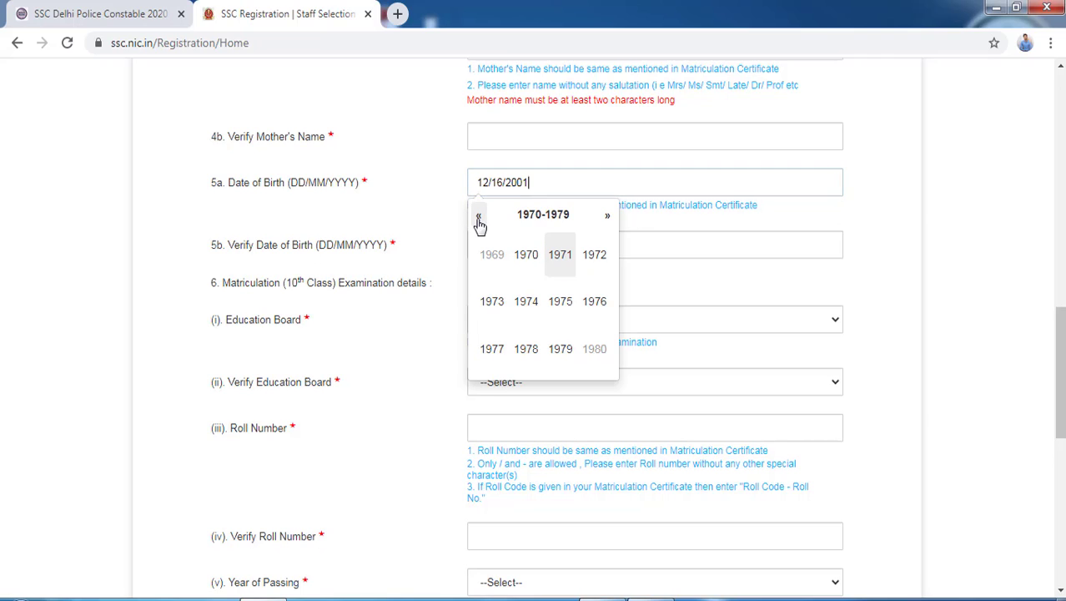
click(608, 218)
click(608, 218)
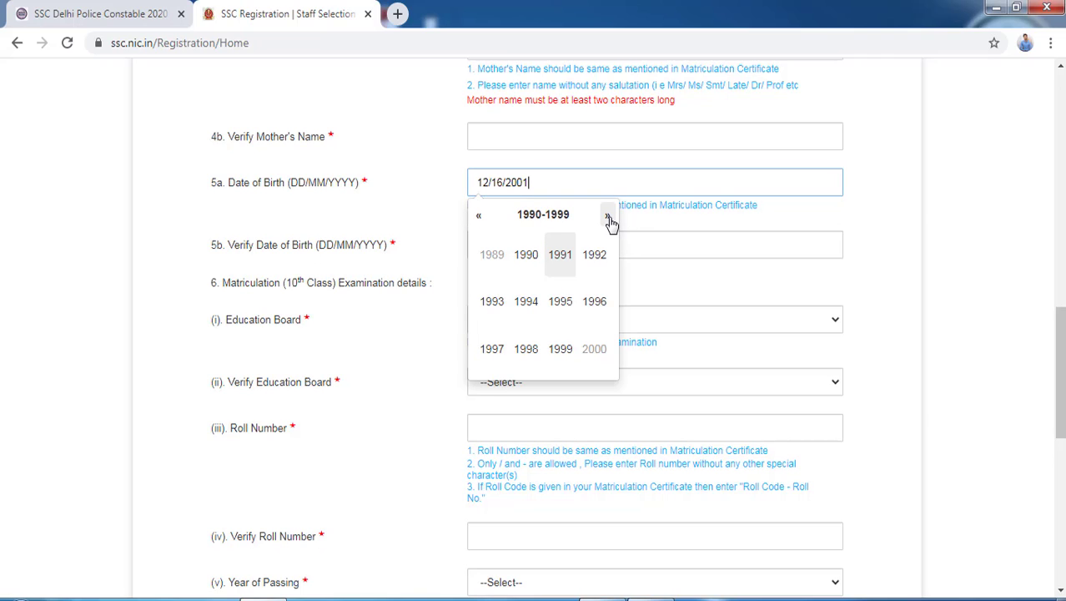
click(559, 349)
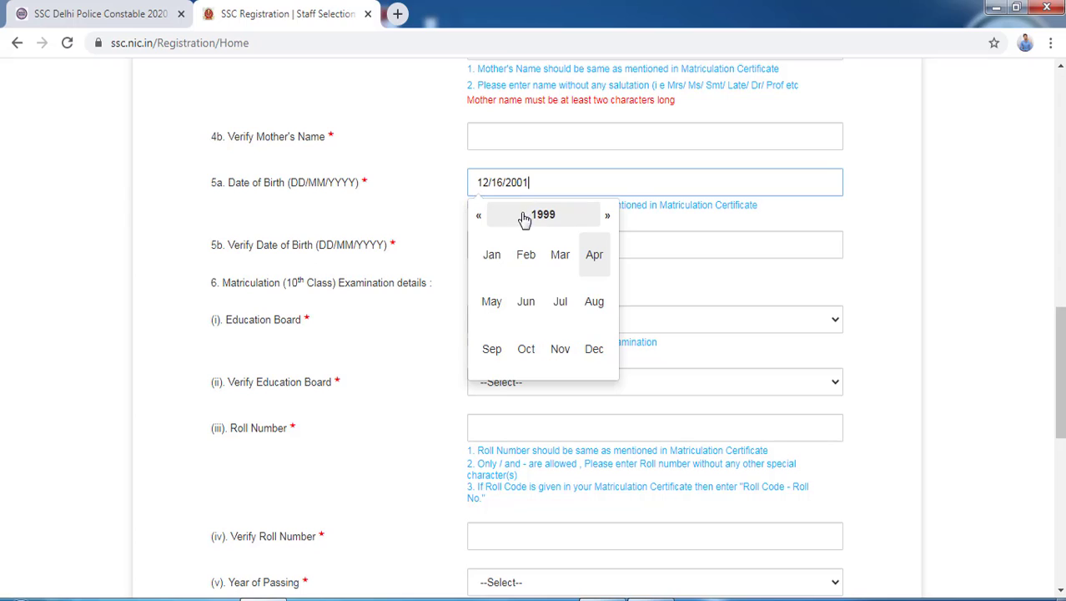
click(493, 256)
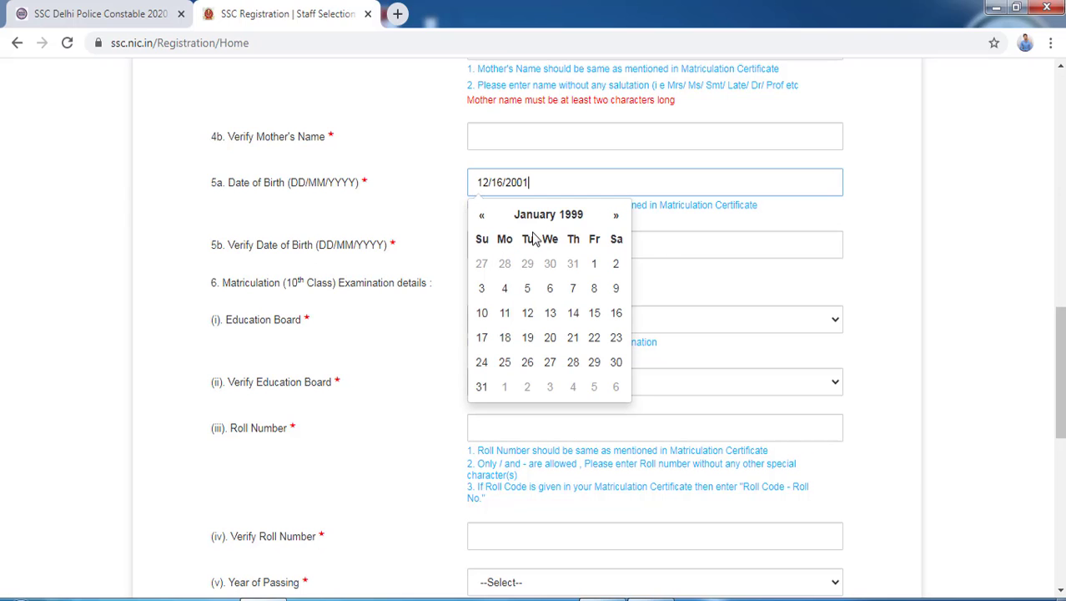
click(591, 271)
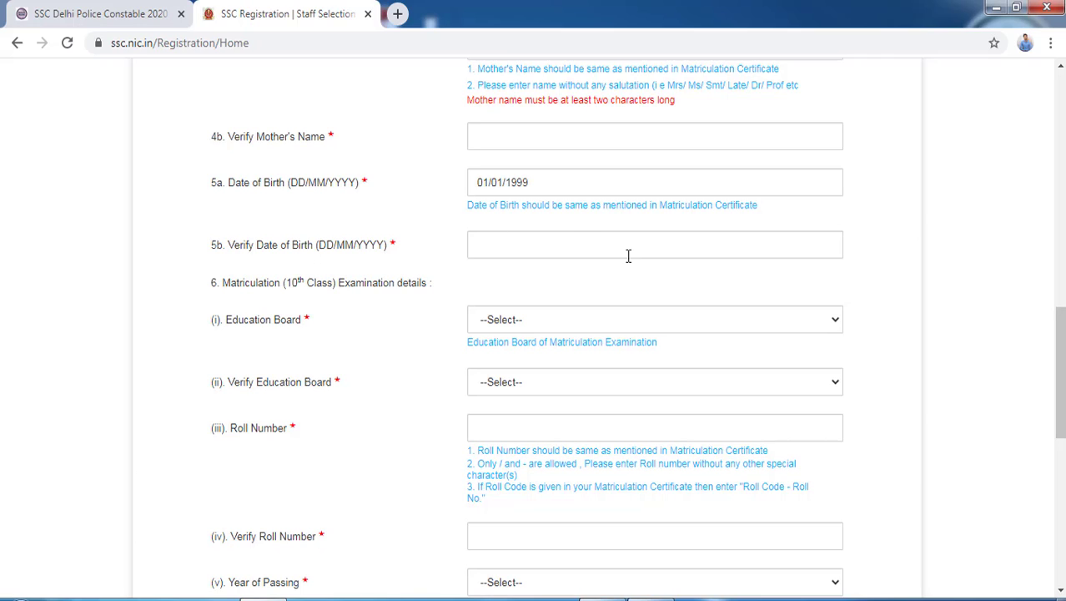
click(569, 239)
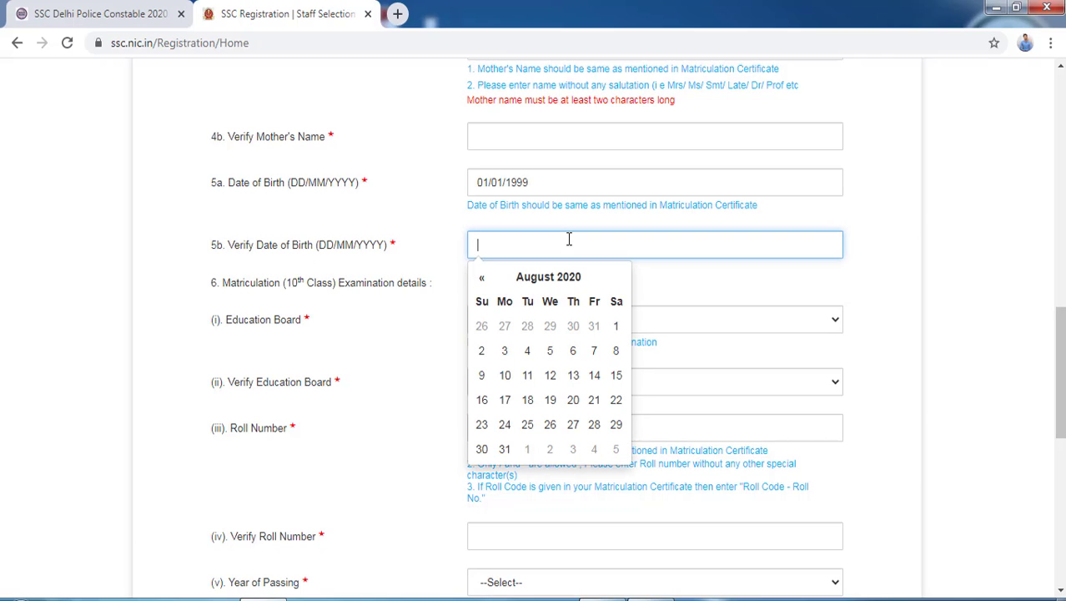
click(553, 283)
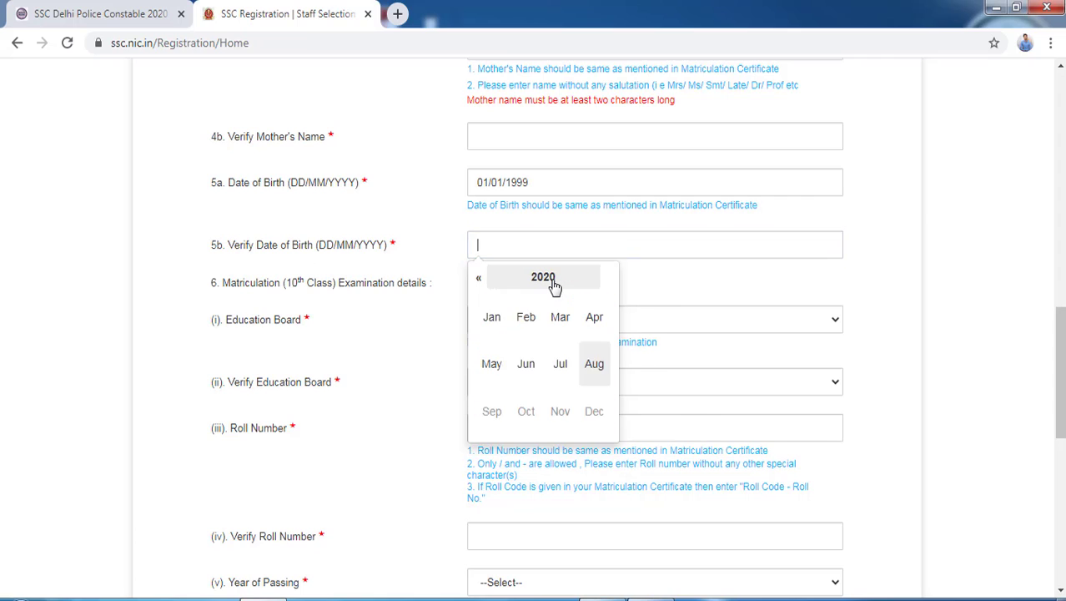
click(554, 283)
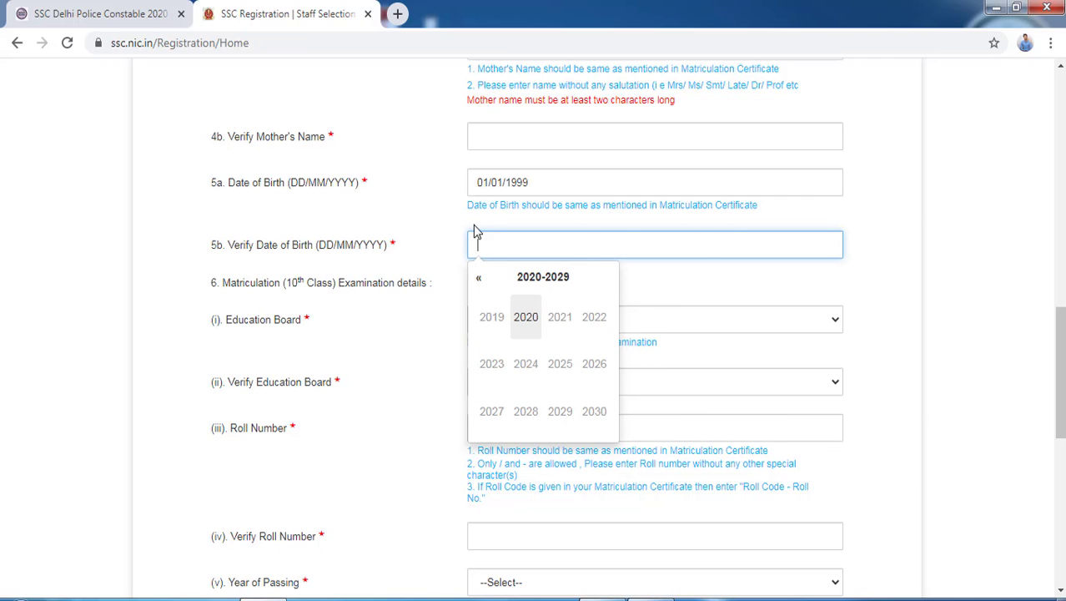
click(448, 251)
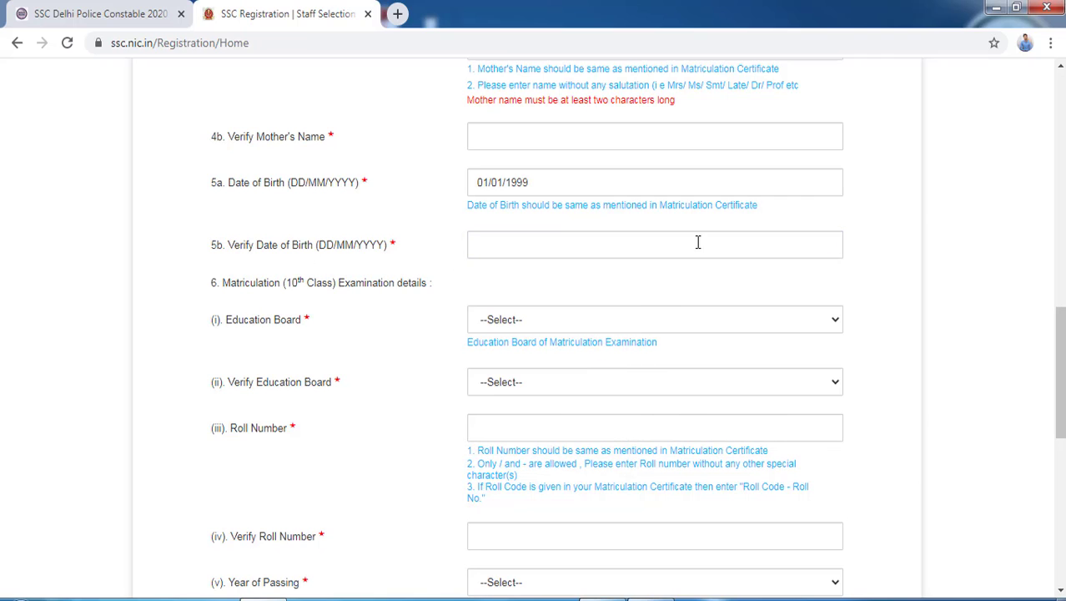
scroll(725, 293, down, 1)
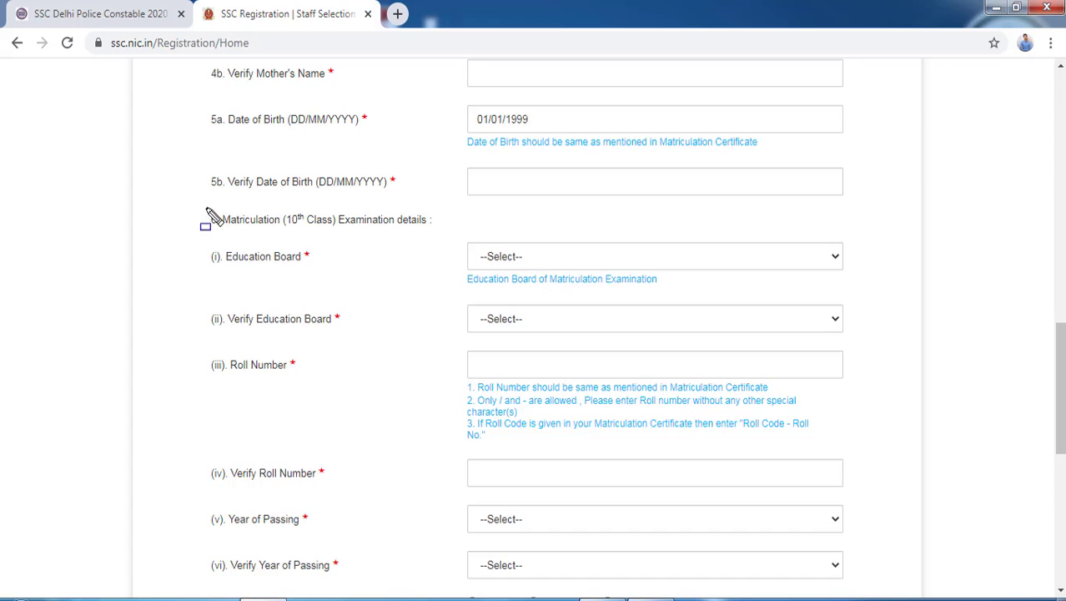
- Choose Bihar Board of Open Schooling And Examination as the matriculation Education Board
drag(206, 207, 507, 246)
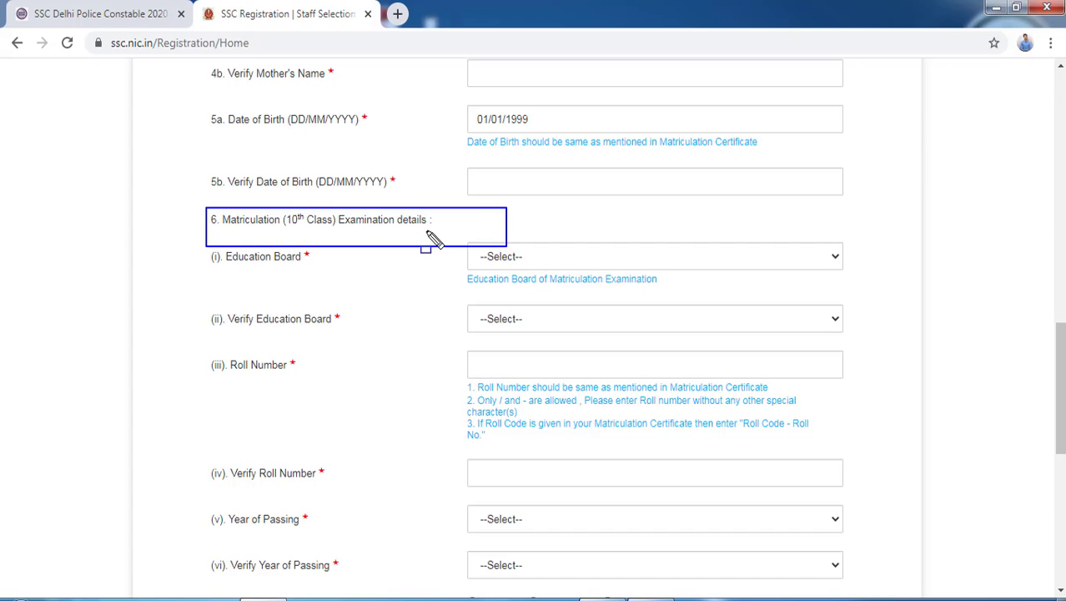
key(ctrl+z)
key(Escape)
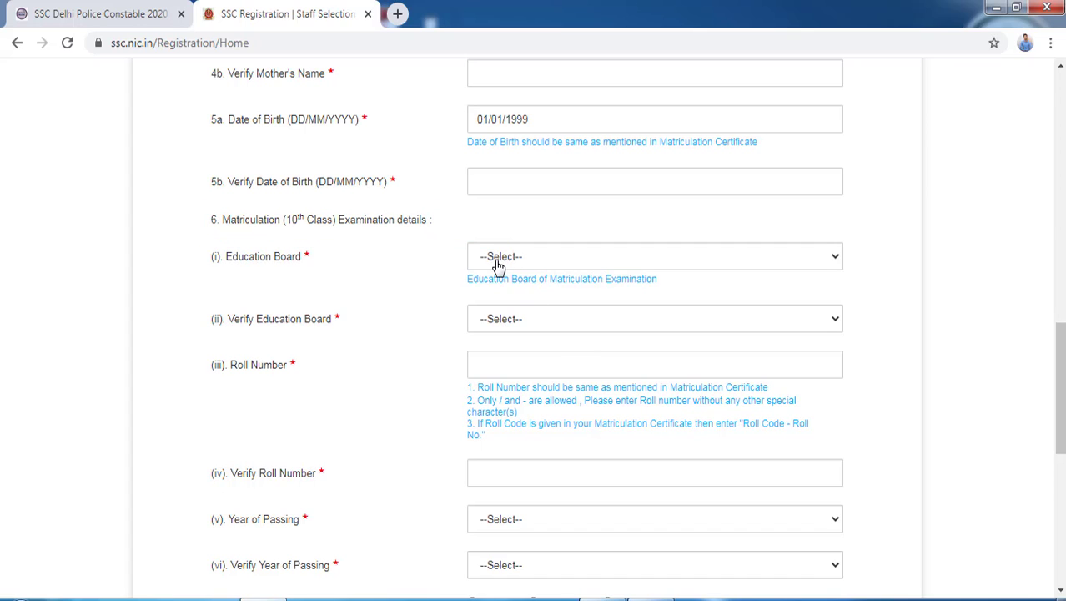
click(498, 259)
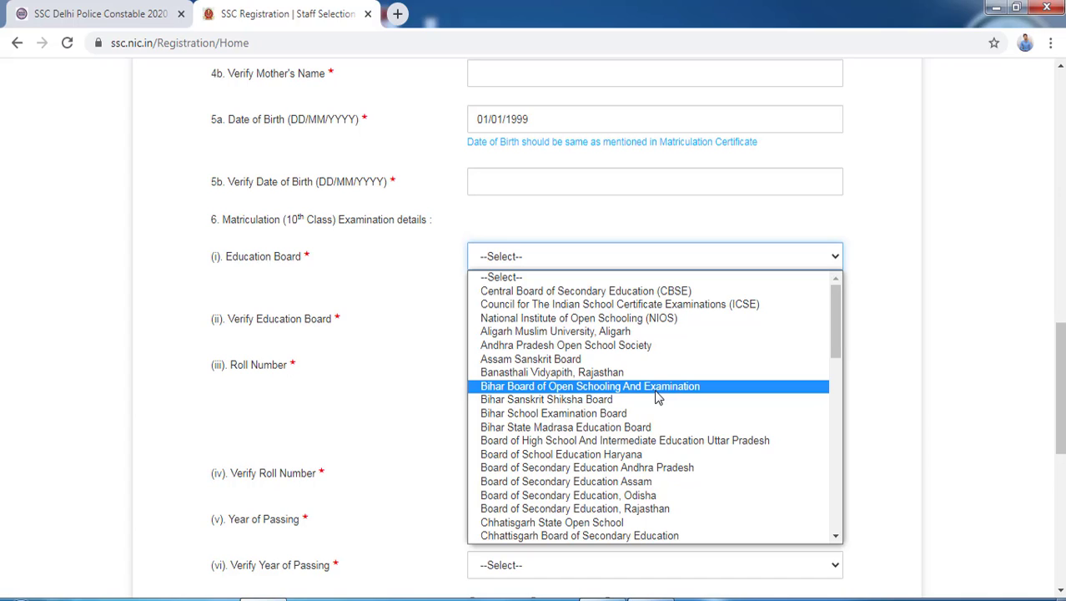
click(656, 386)
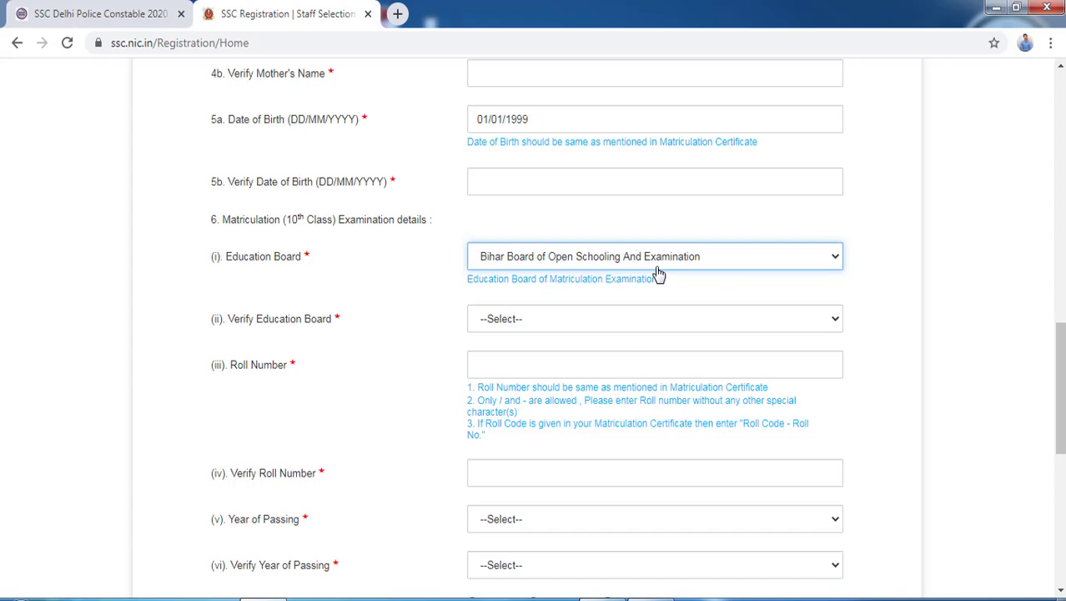
click(551, 328)
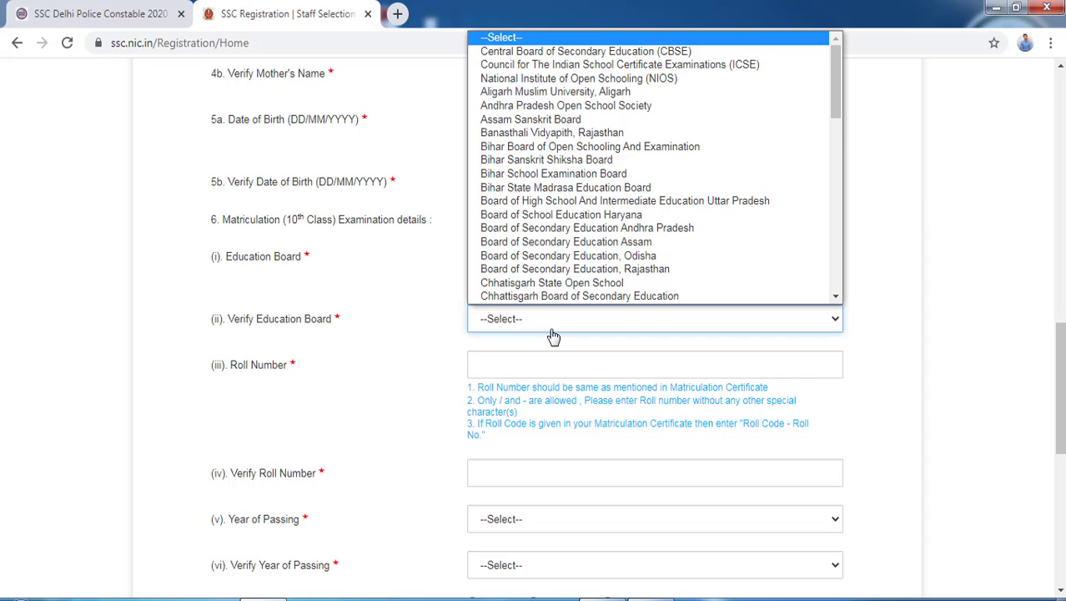
click(416, 317)
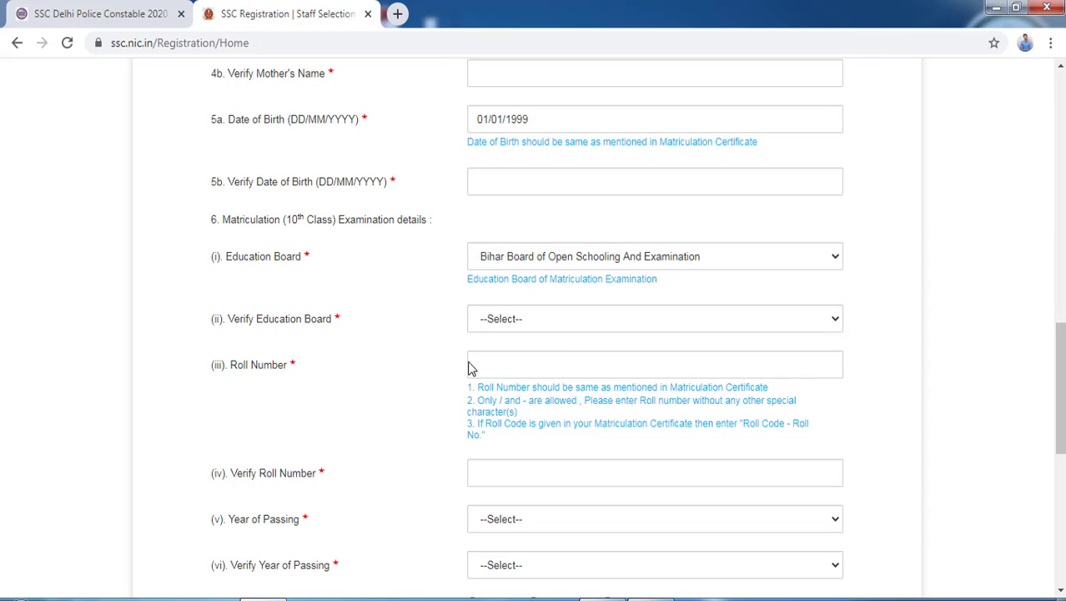
click(527, 368)
- Set Year of Passing and its verification to 2013, and both gender fields to Male
scroll(704, 356, down, 3)
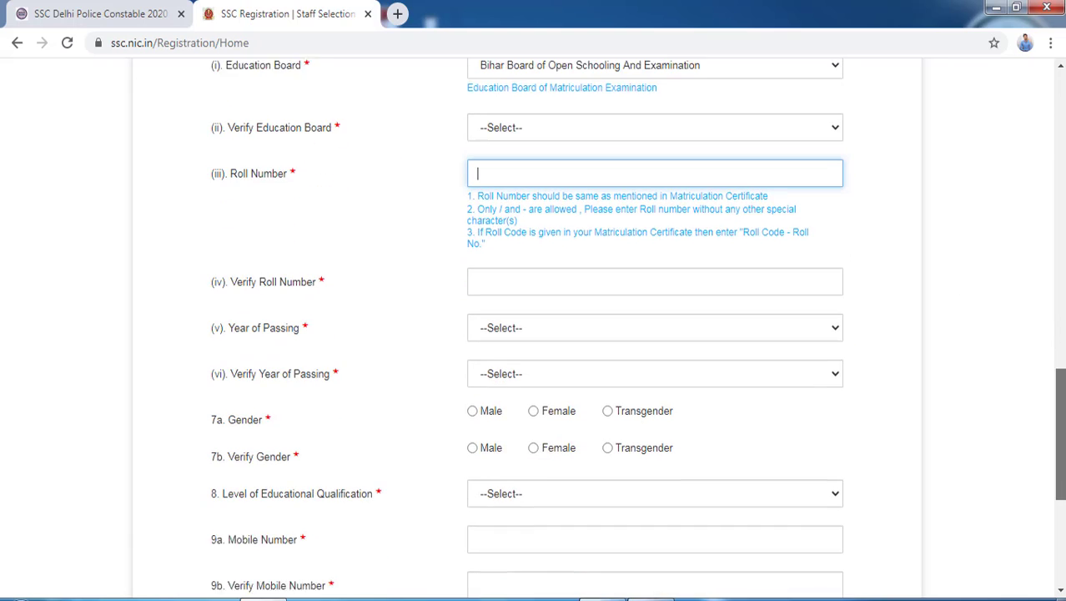
click(584, 284)
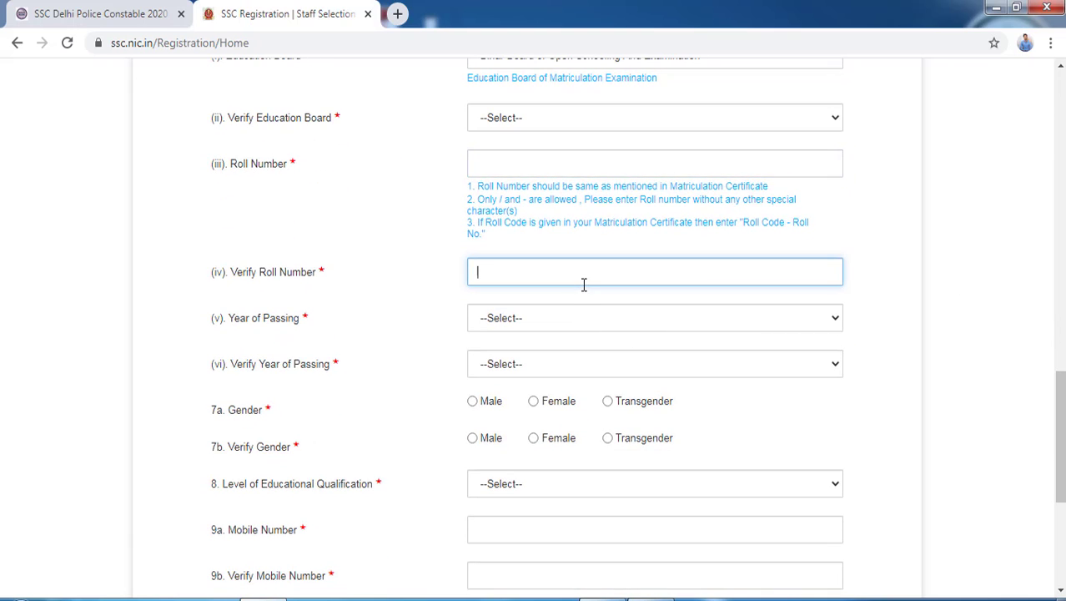
click(520, 327)
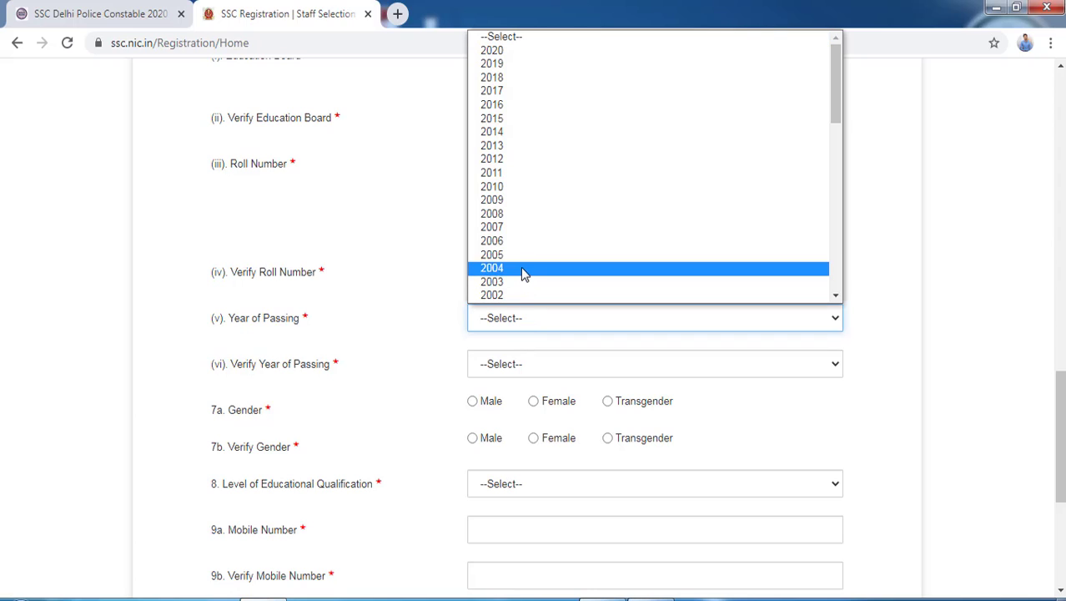
text(2018)
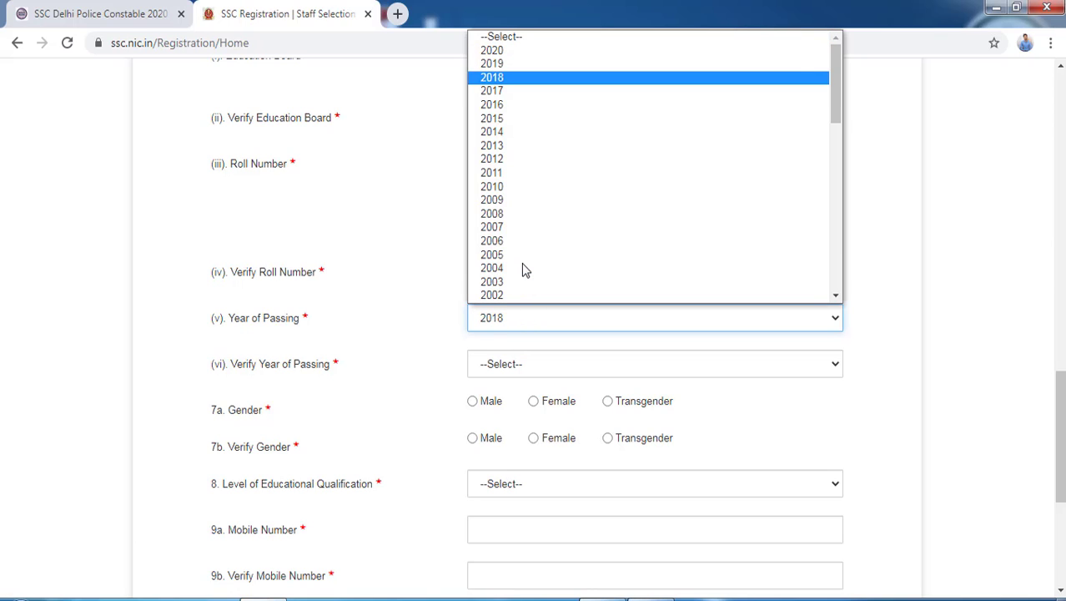
key(Down)
key(Down)
key(Down)
key(Down)
key(Down)
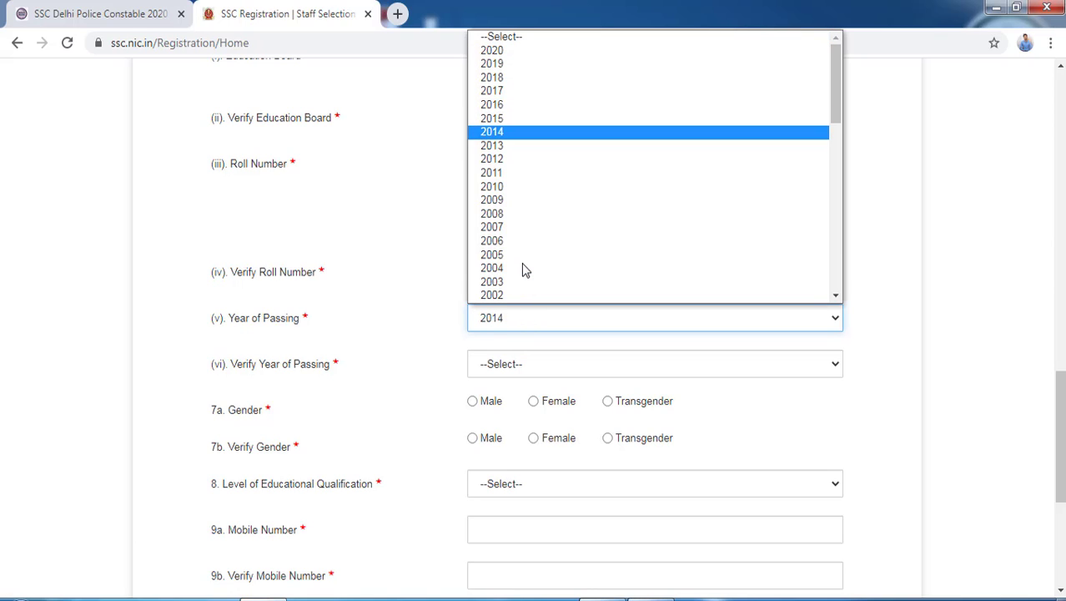
key(Return)
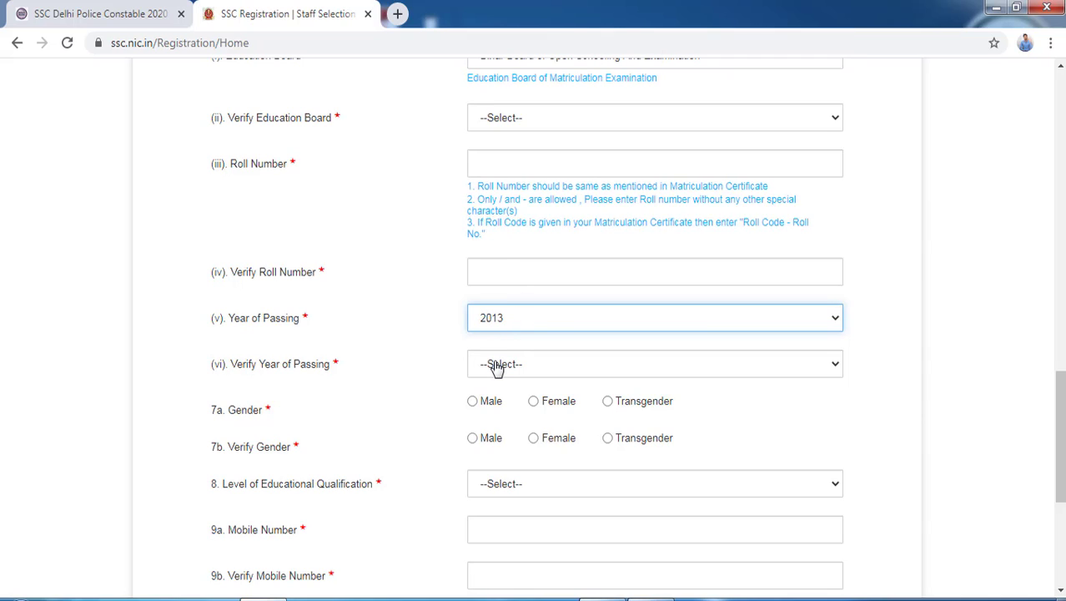
click(500, 366)
text(2013)
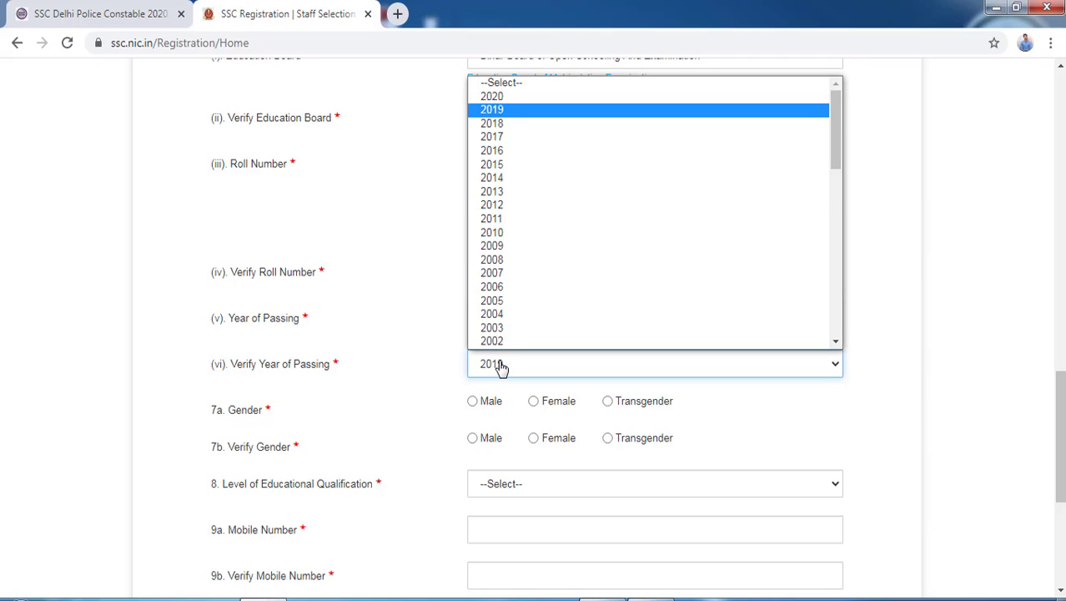
key(Return)
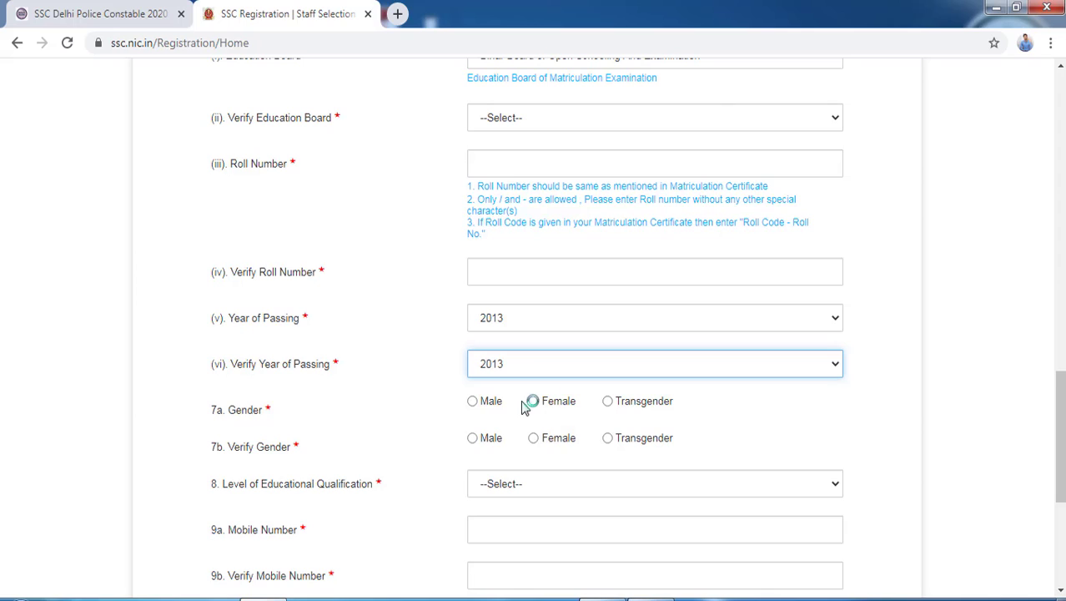
click(481, 407)
click(477, 439)
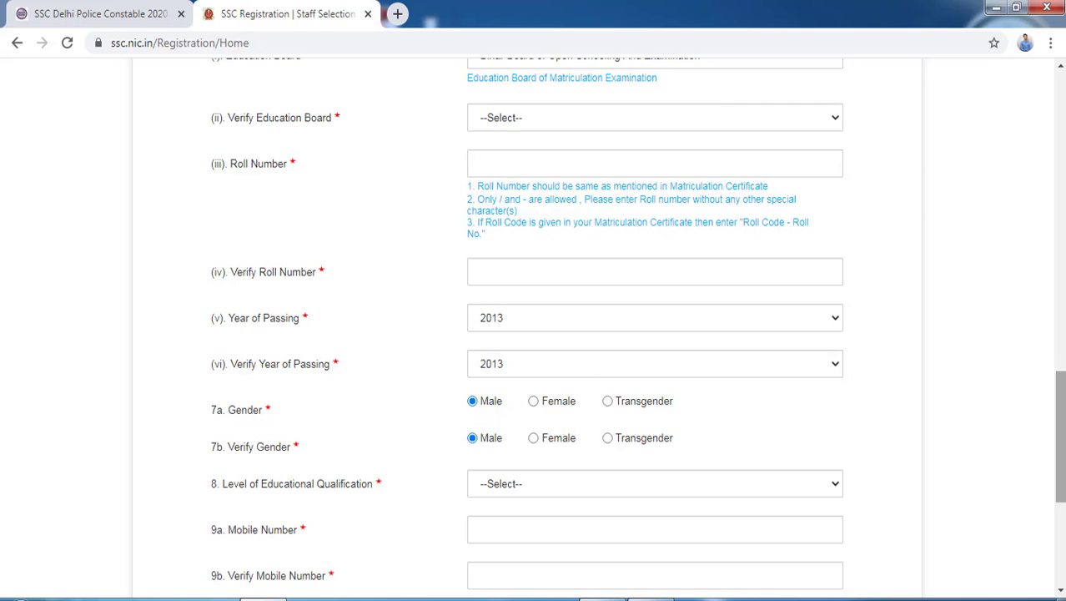
- Select Higher Secondary (10+2) qualification and Bihar as state, then save the form
drag(1057, 375, 1057, 411)
click(529, 333)
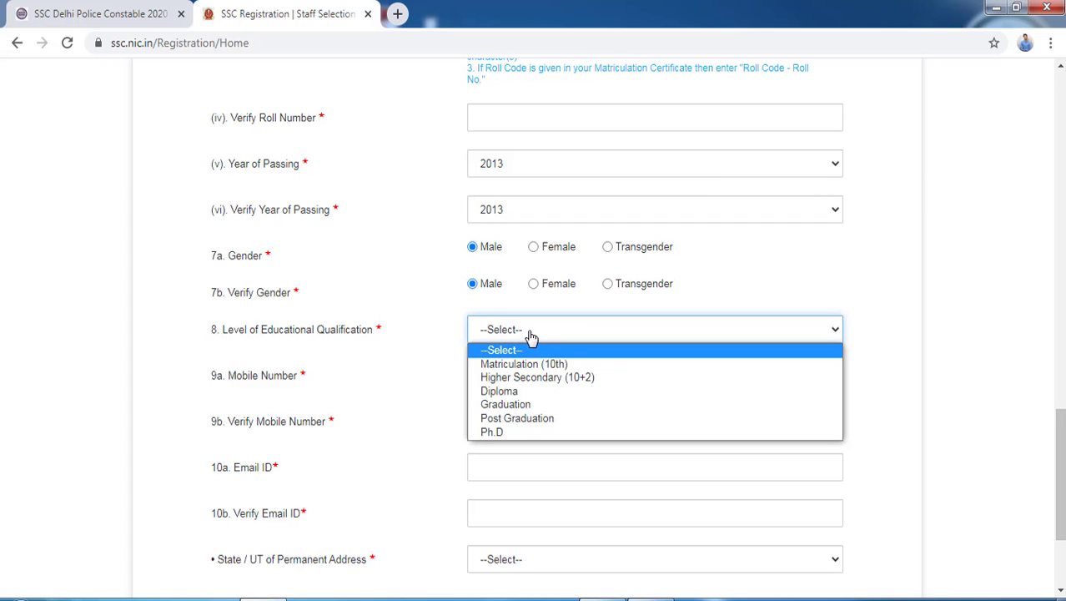
click(583, 381)
click(502, 372)
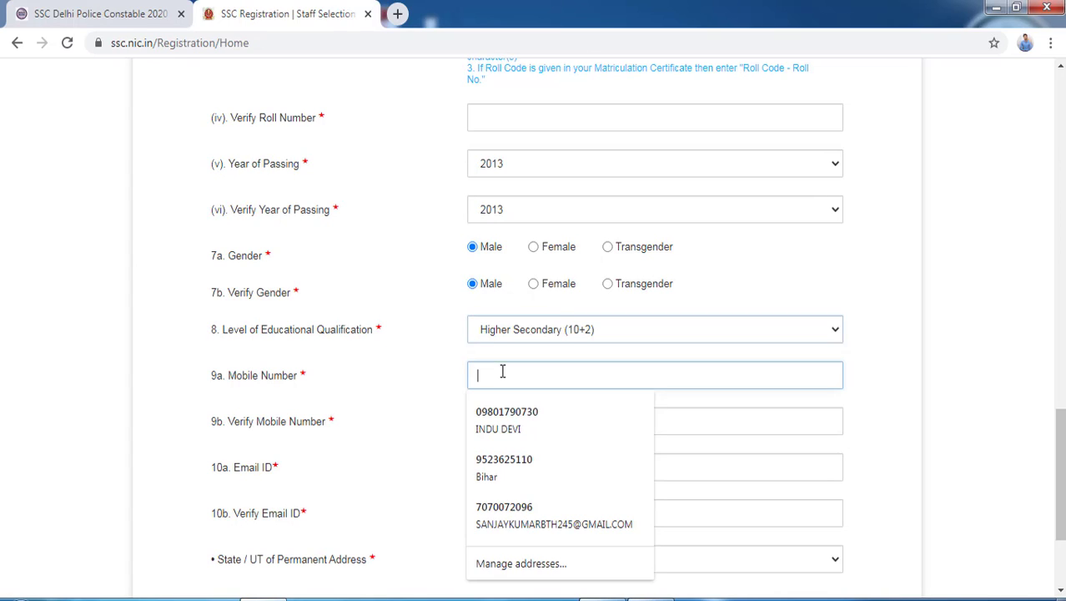
click(425, 408)
click(498, 410)
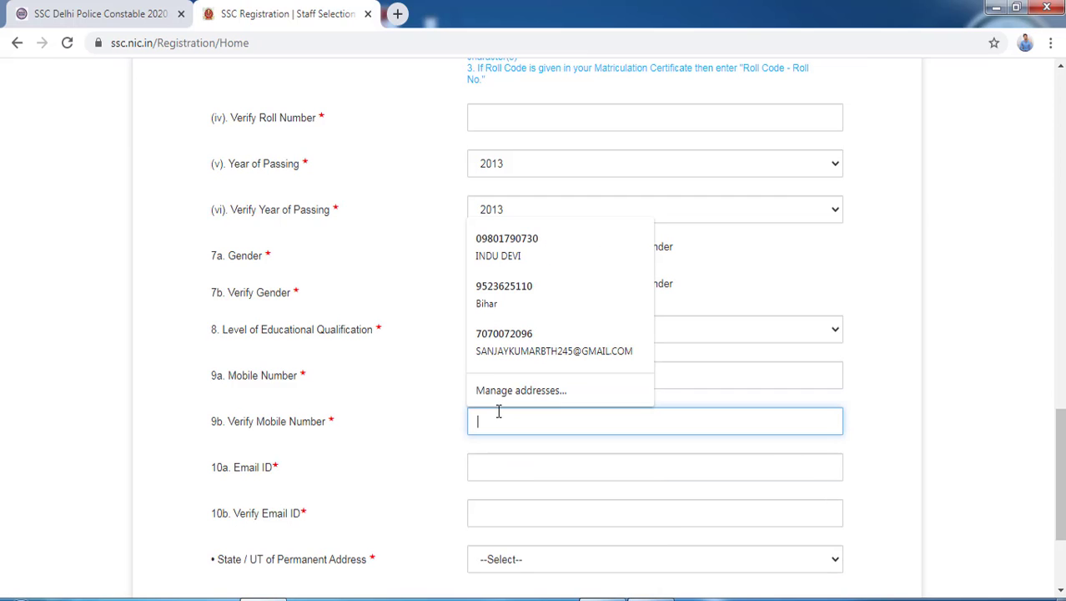
scroll(700, 330, down, 2)
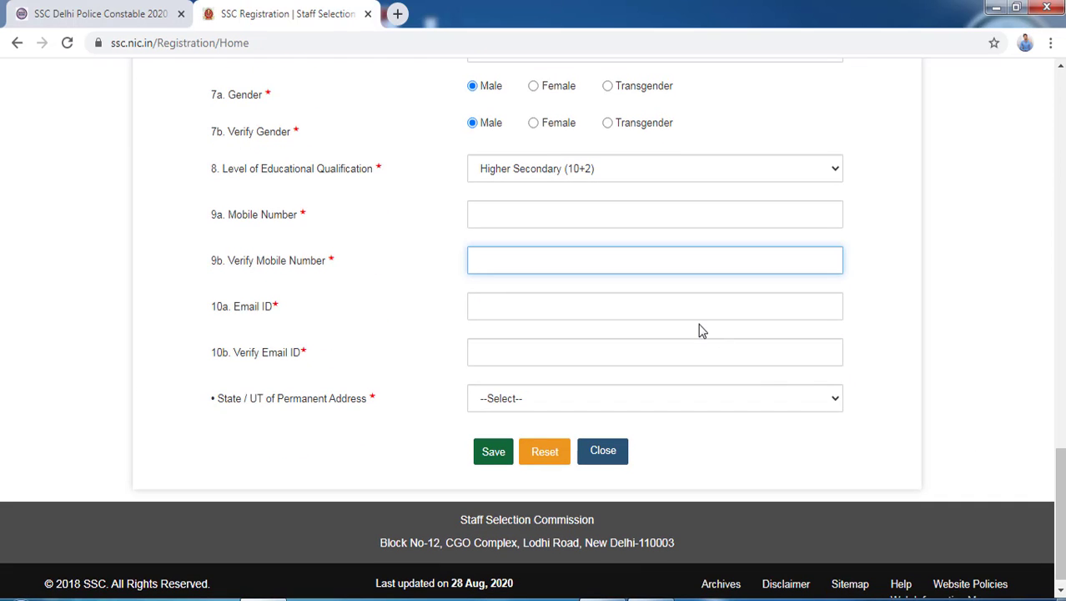
click(591, 344)
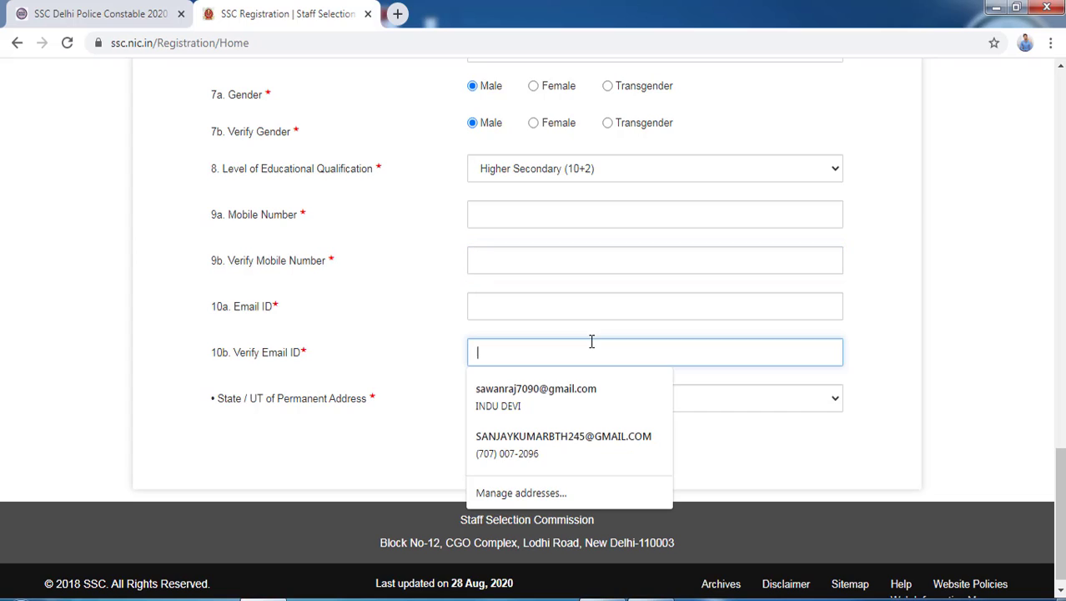
click(390, 405)
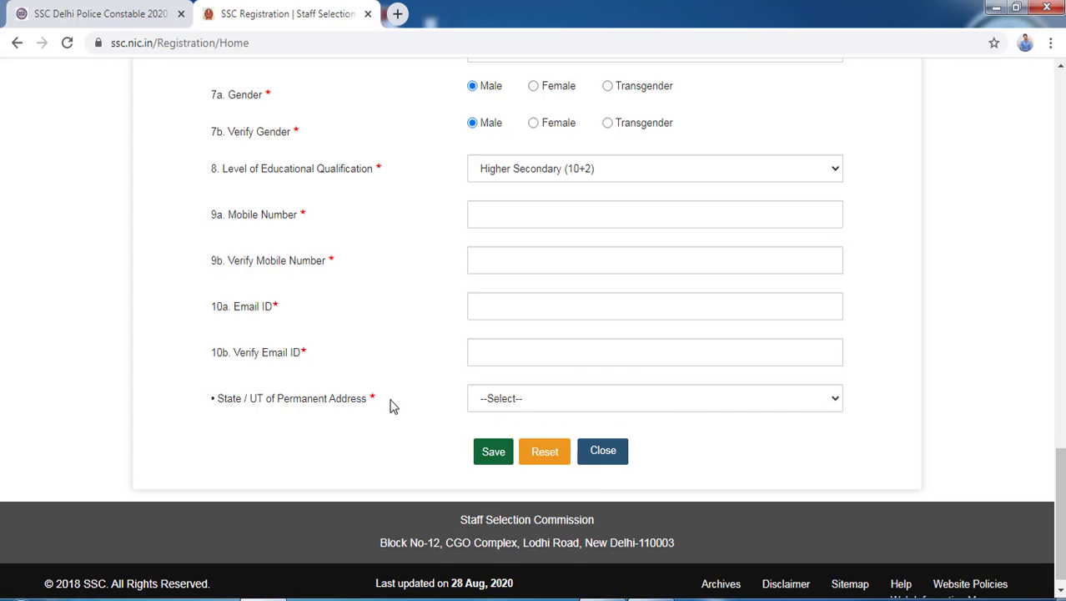
click(513, 406)
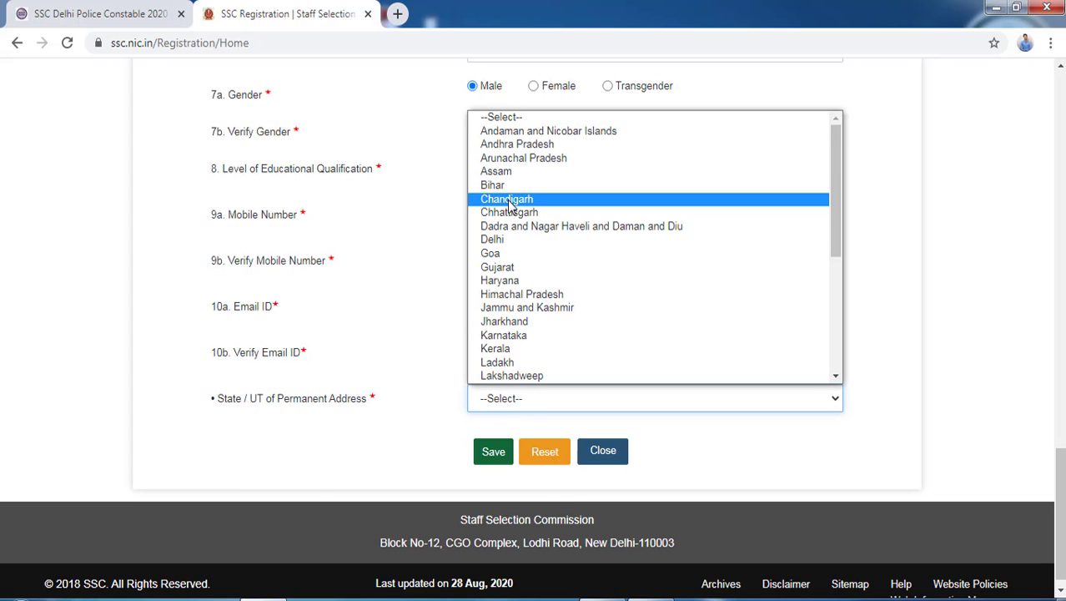
click(498, 187)
click(493, 451)
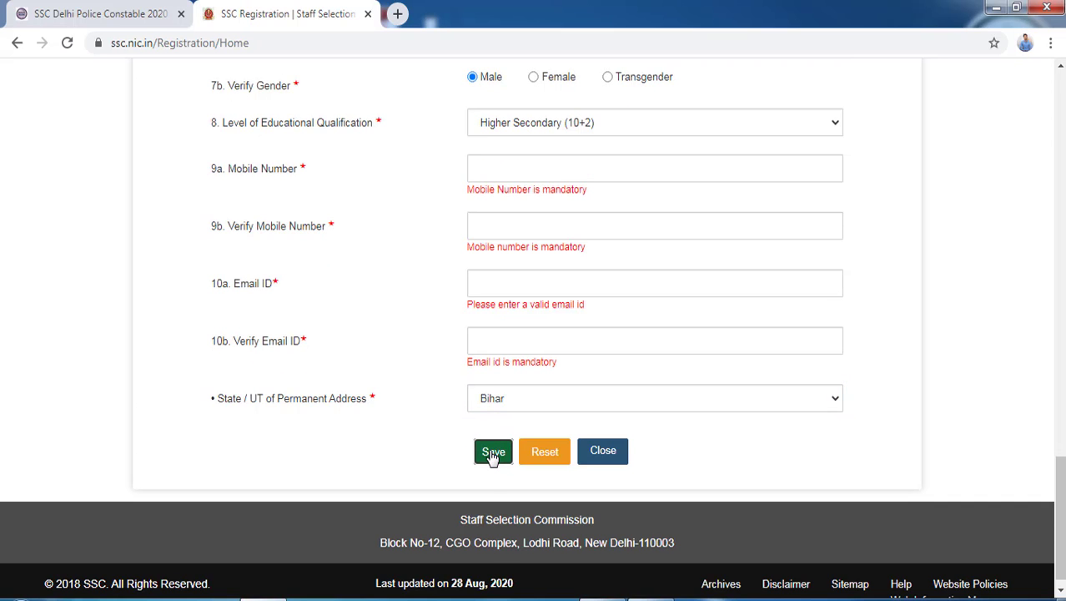
- Go back to the ssc.nic.in home page and click into the login registration number and password fields
drag(1060, 480, 1061, 148)
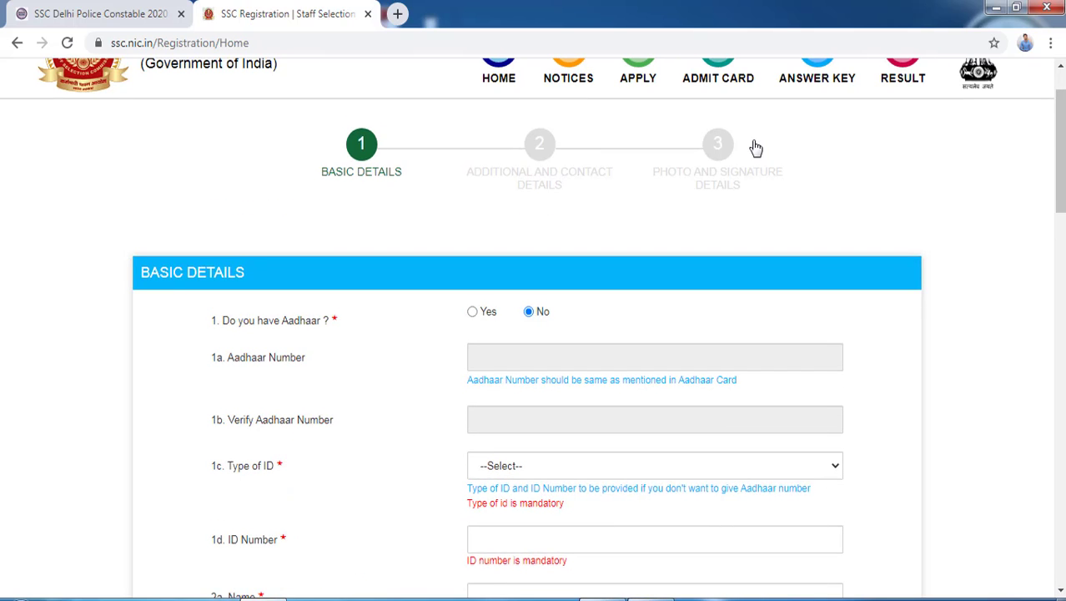
drag(1061, 164, 1061, 143)
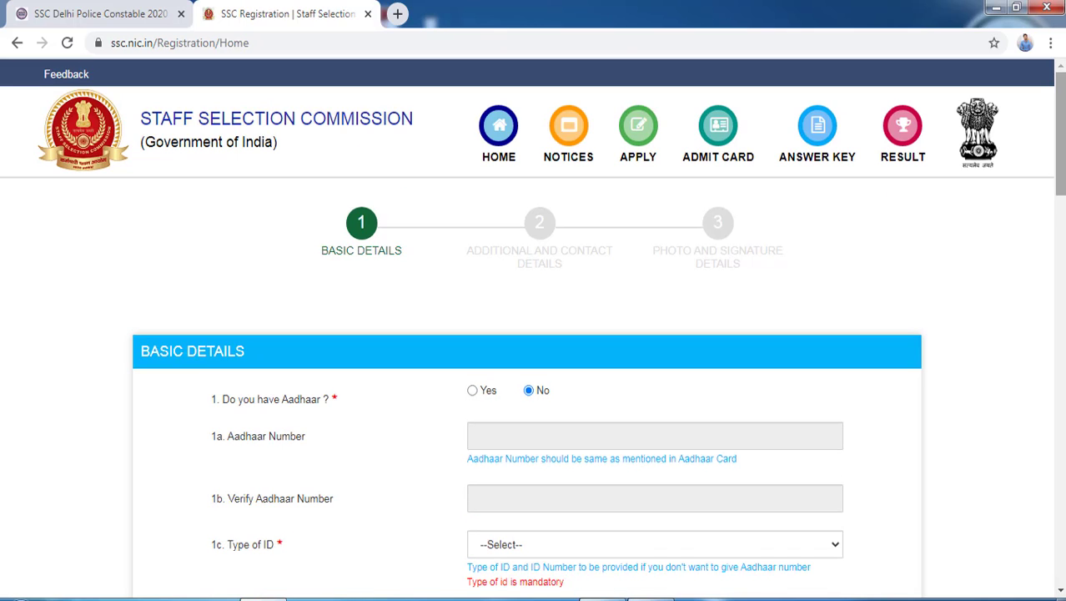
click(16, 43)
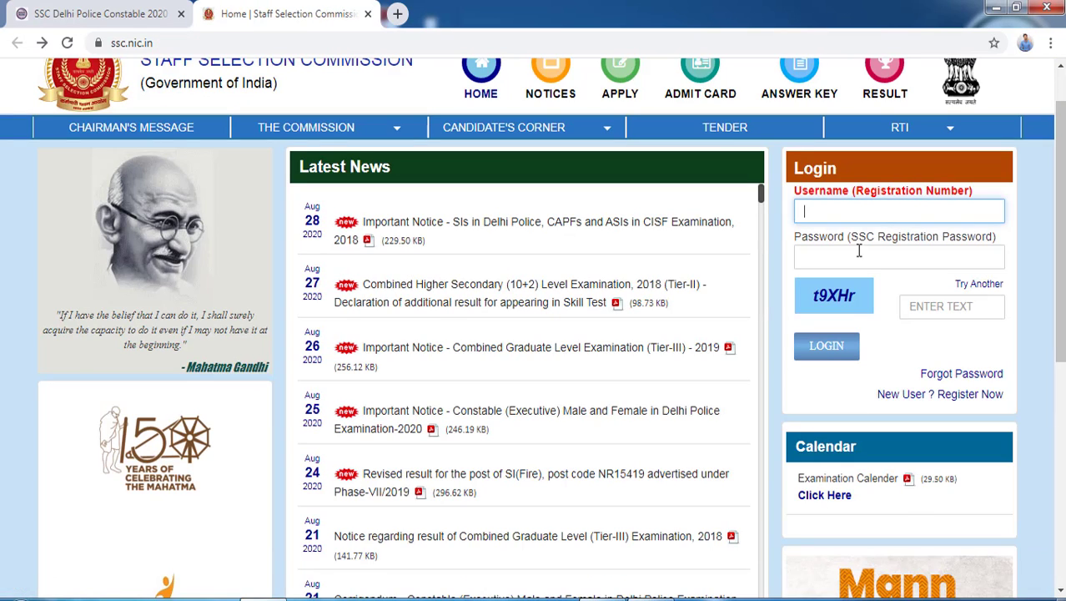
click(856, 253)
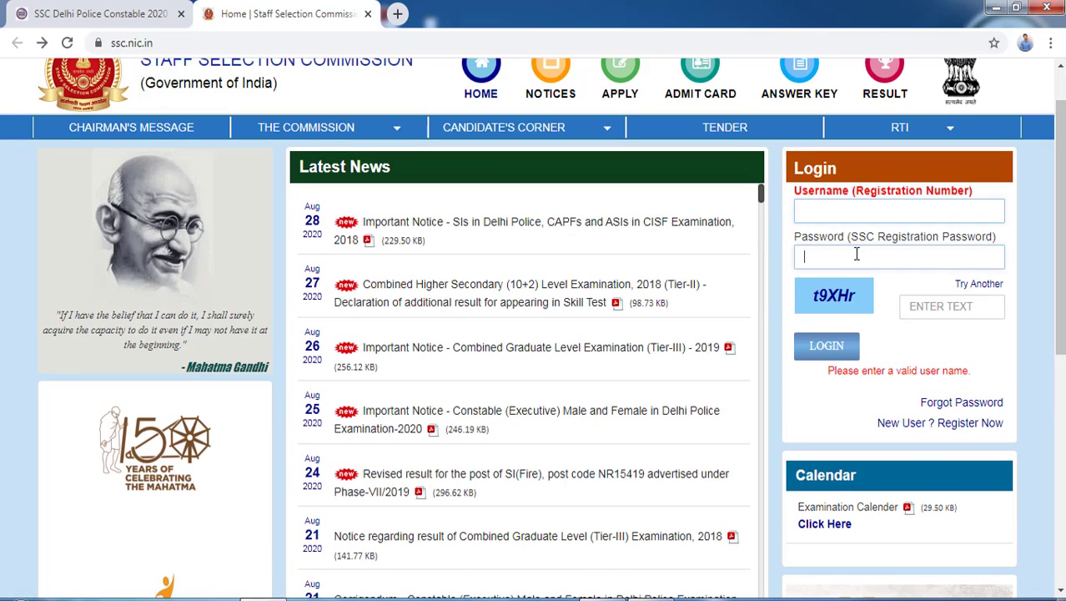
click(781, 286)
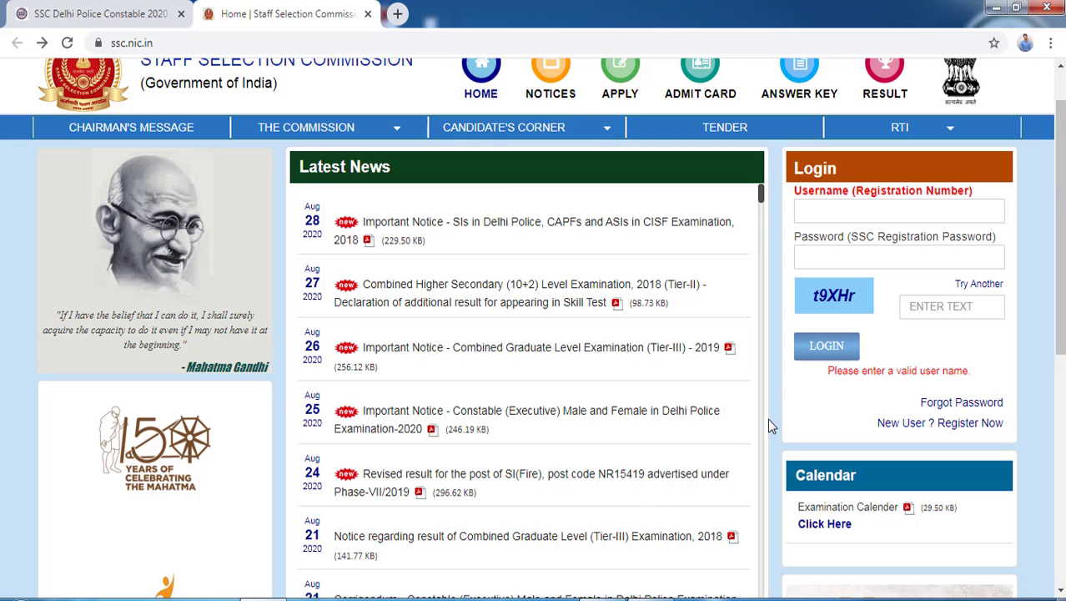
click(861, 213)
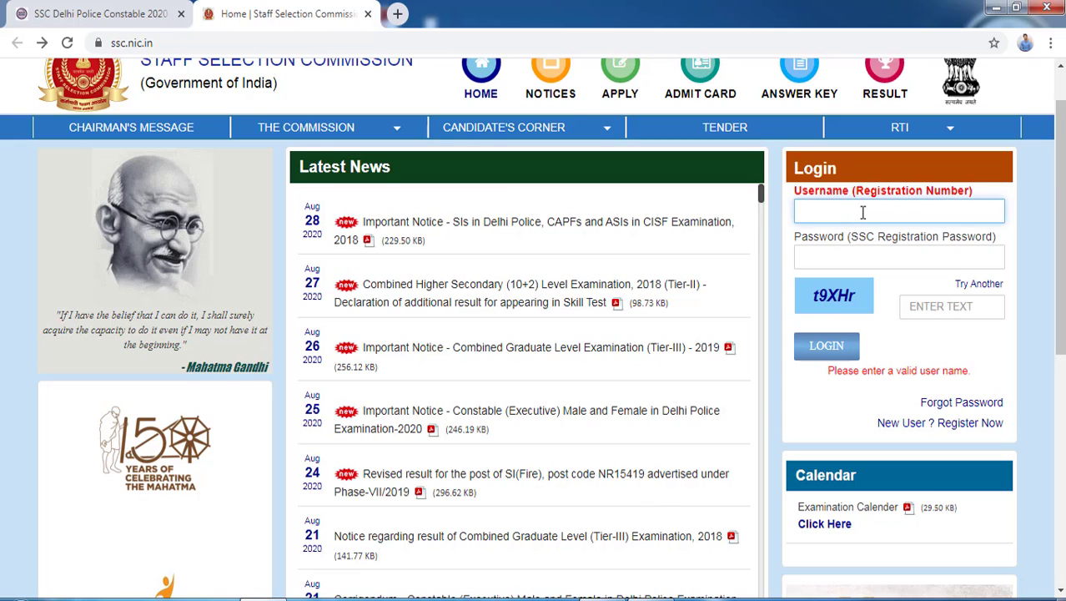
click(1022, 228)
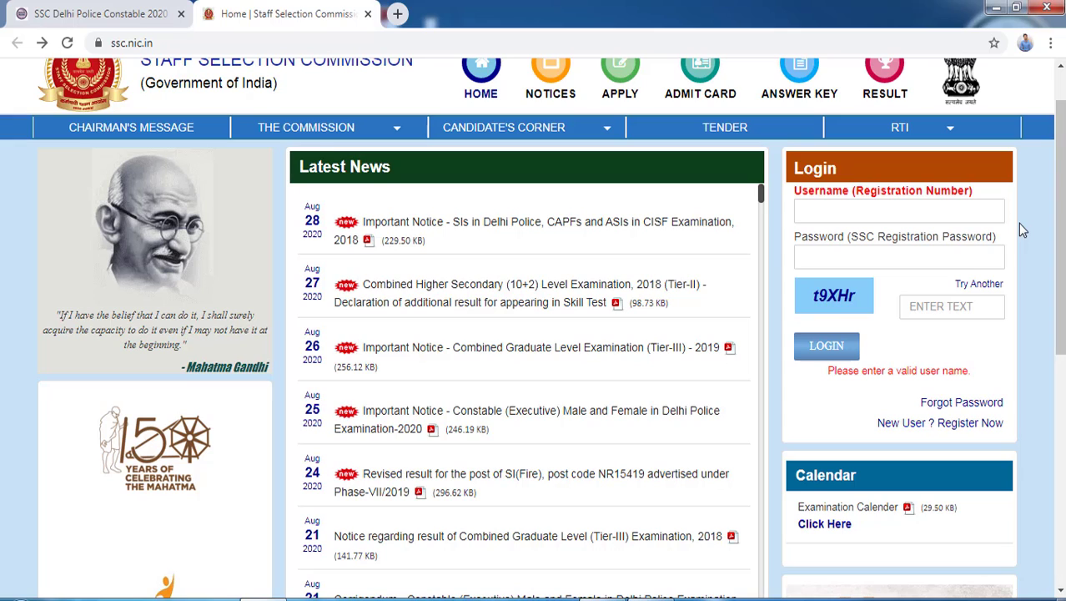
click(930, 222)
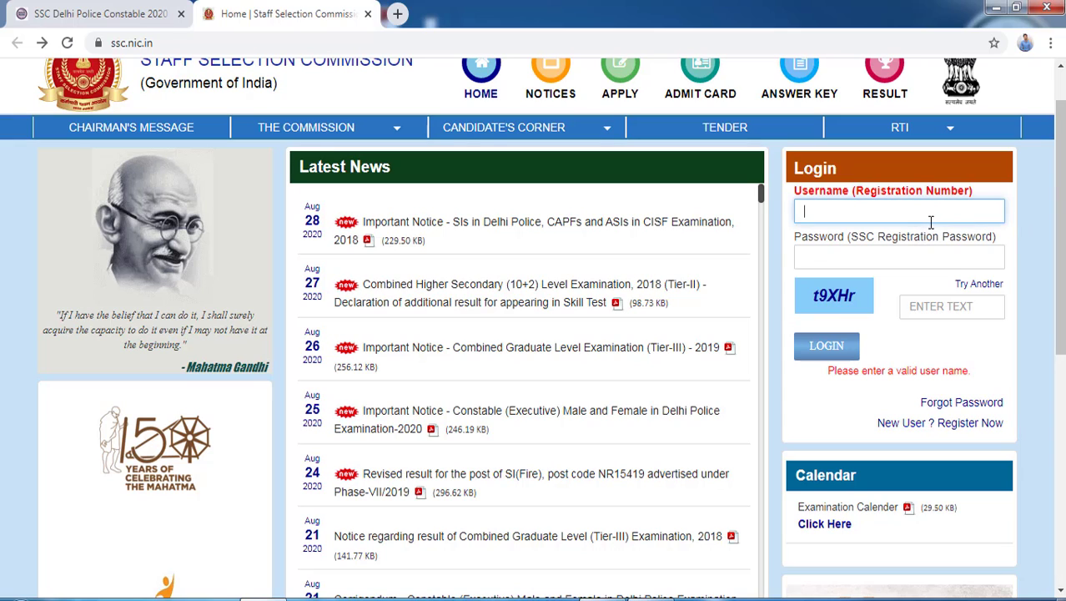
click(1039, 237)
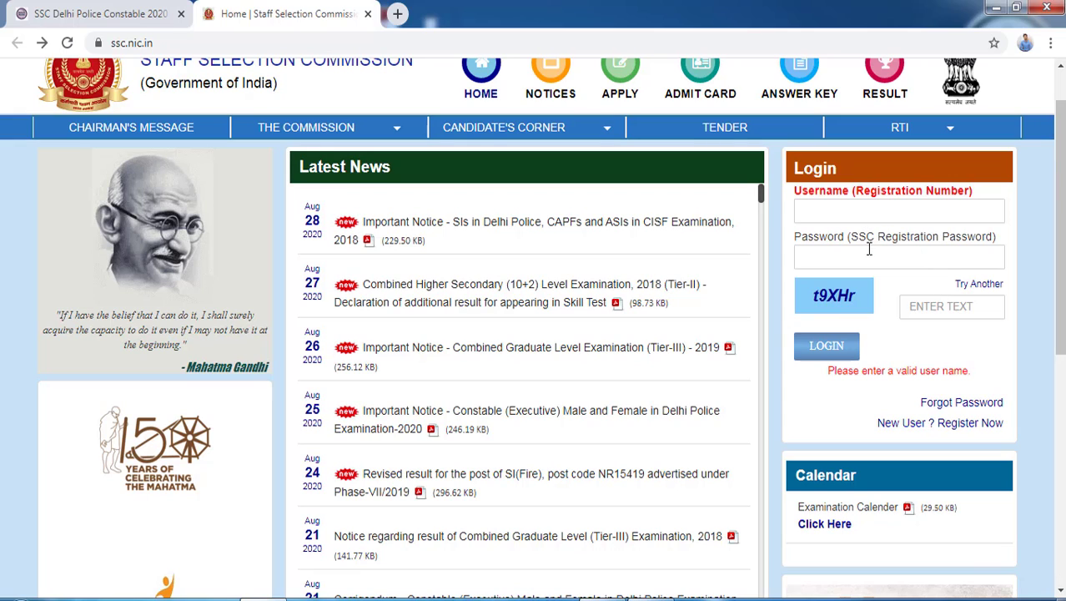
drag(1063, 267, 1063, 316)
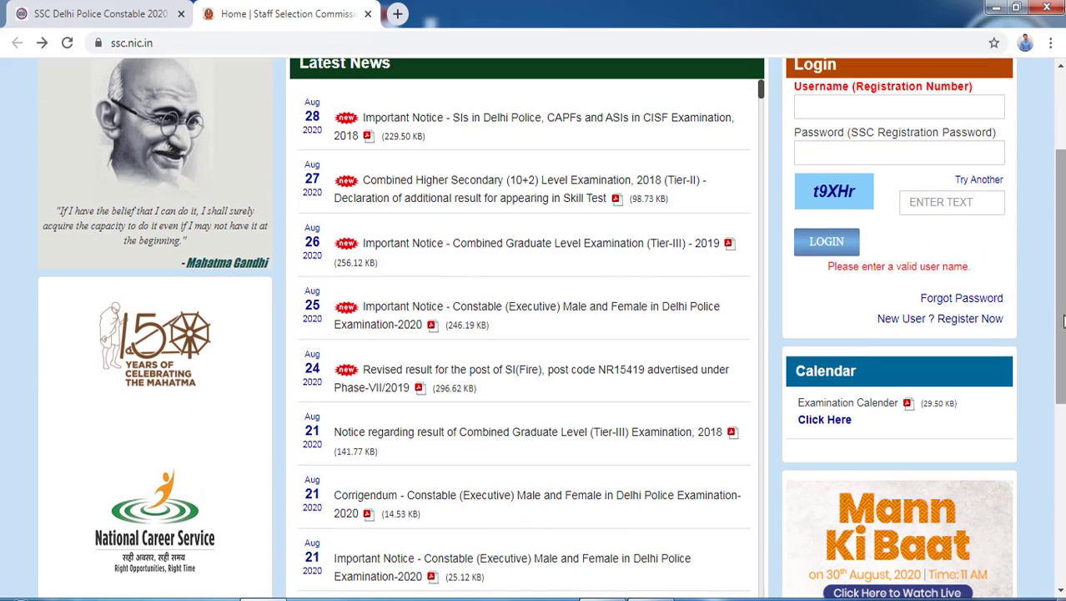
- Submit a Forgot Password request with Bihar as permanent state and the autofilled e-mail and mobile, minus the leading 0
click(964, 304)
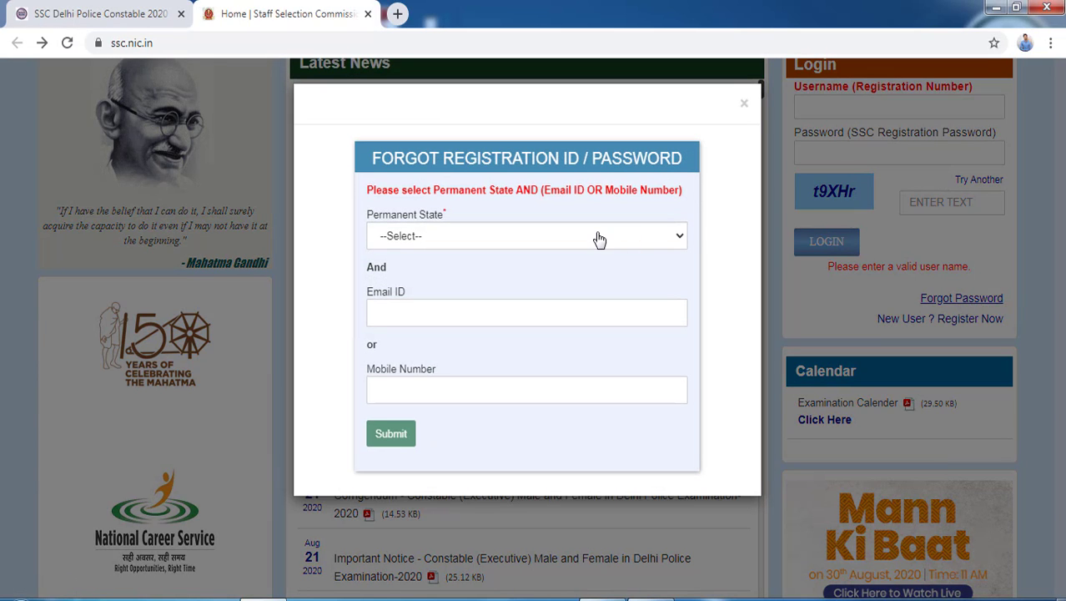
click(599, 237)
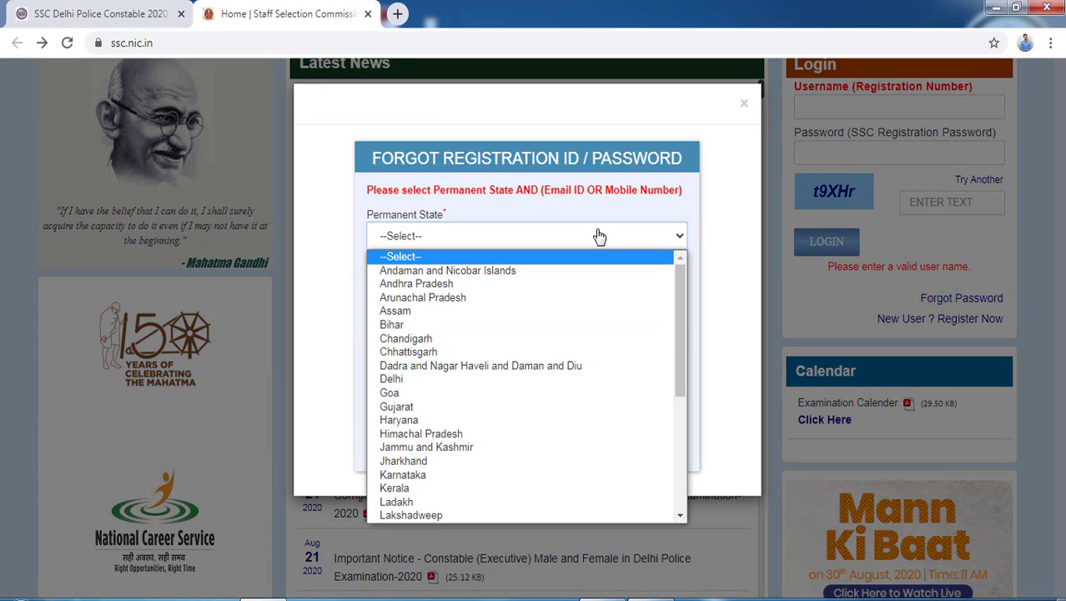
click(515, 324)
click(497, 316)
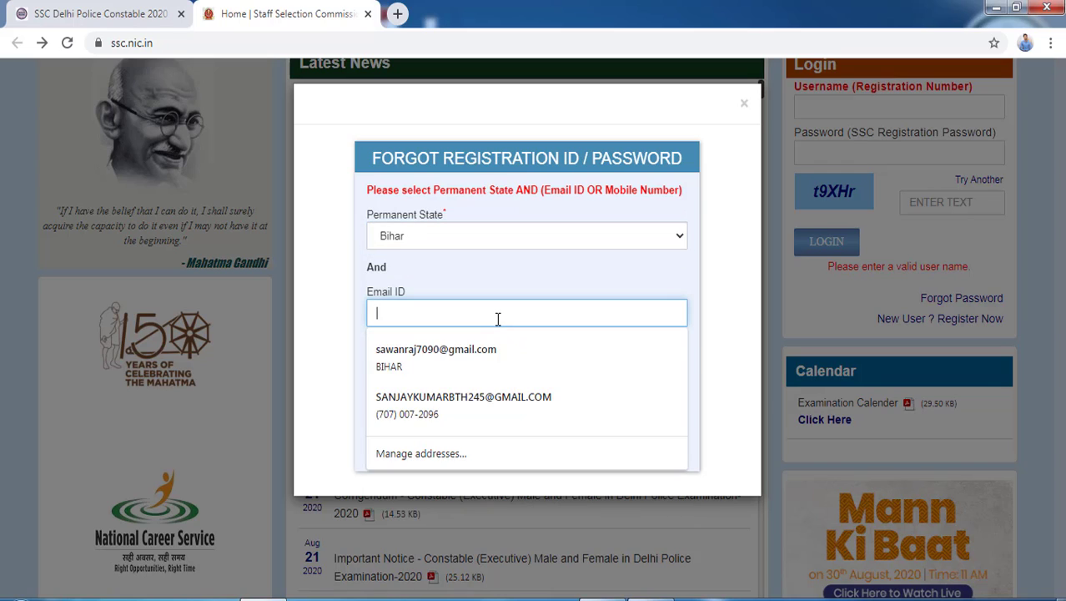
click(492, 344)
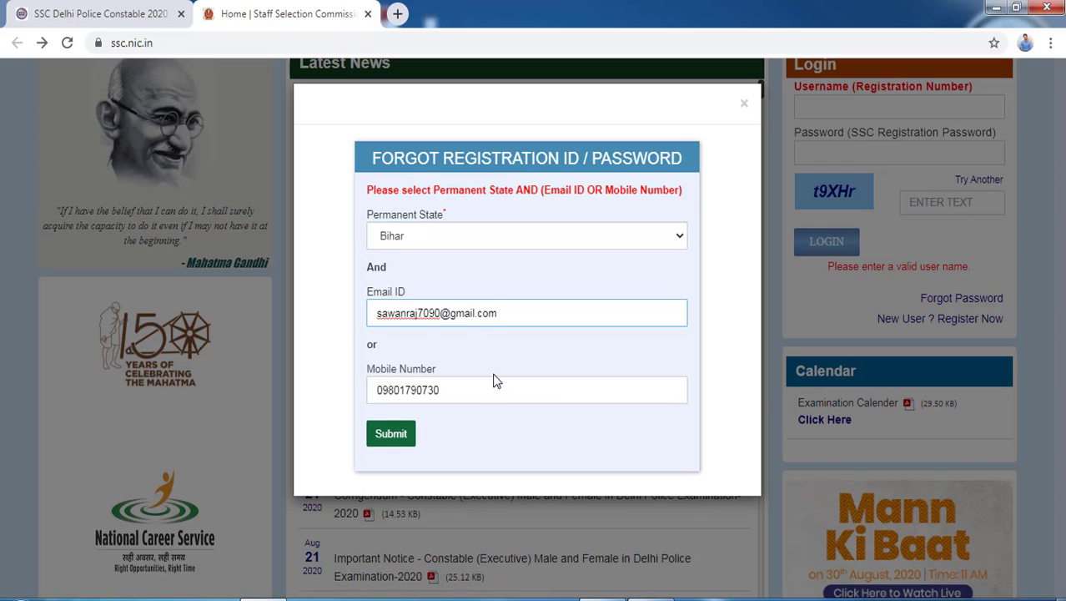
click(384, 398)
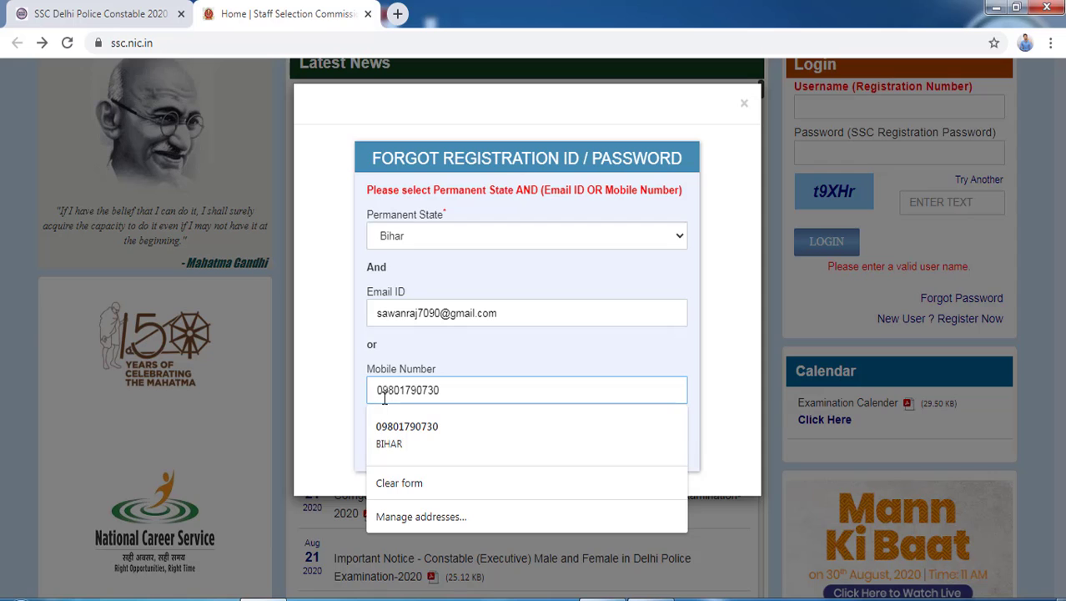
key(BackSpace)
click(394, 440)
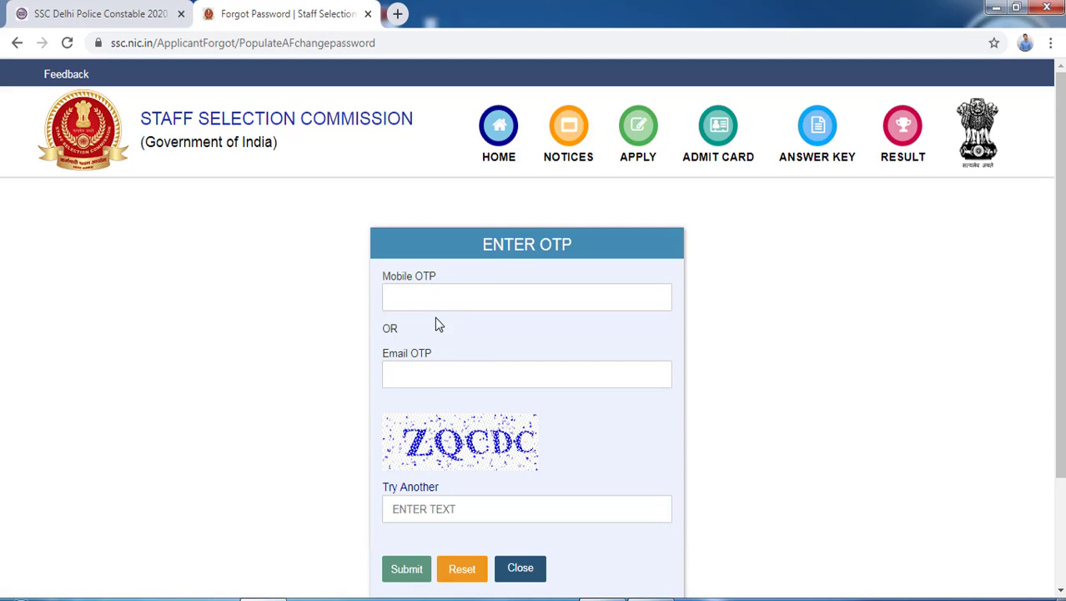
- Enter the received mobile OTP and the displayed captcha, then submit them
click(438, 306)
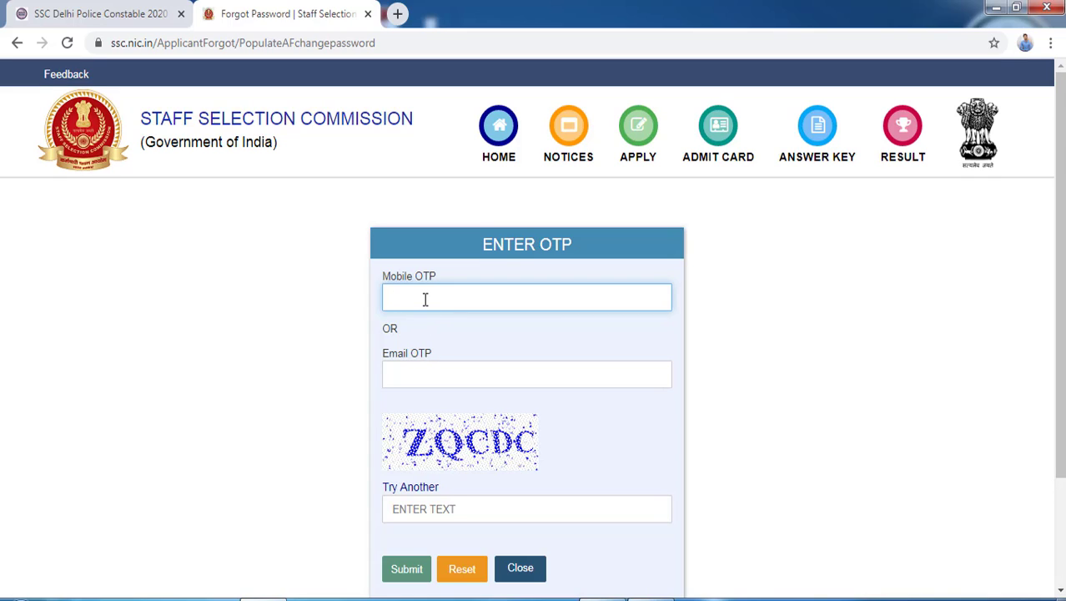
click(438, 513)
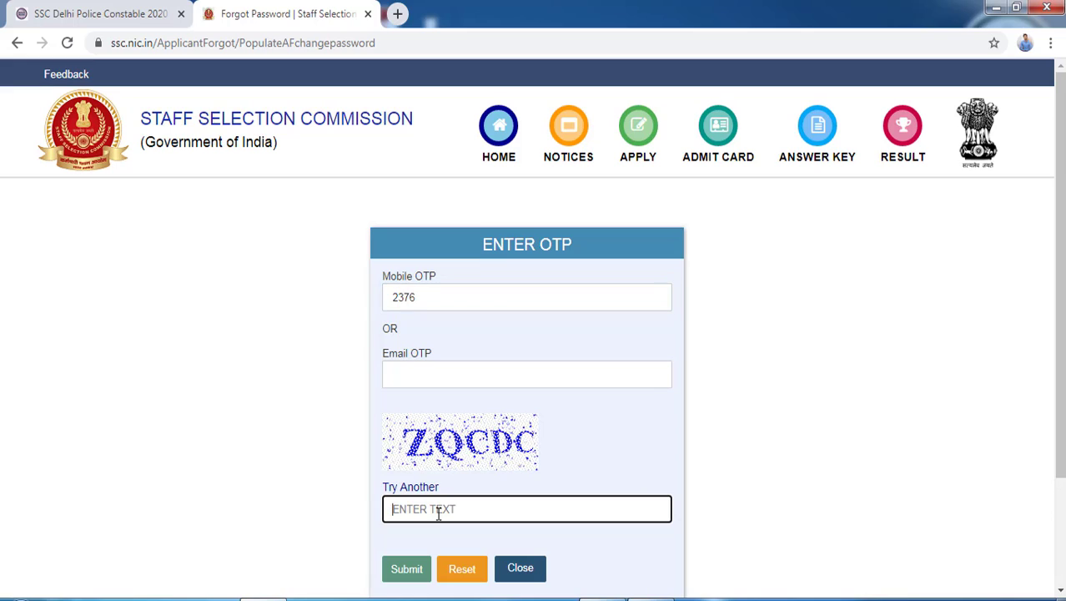
text(ZQCDC)
click(399, 571)
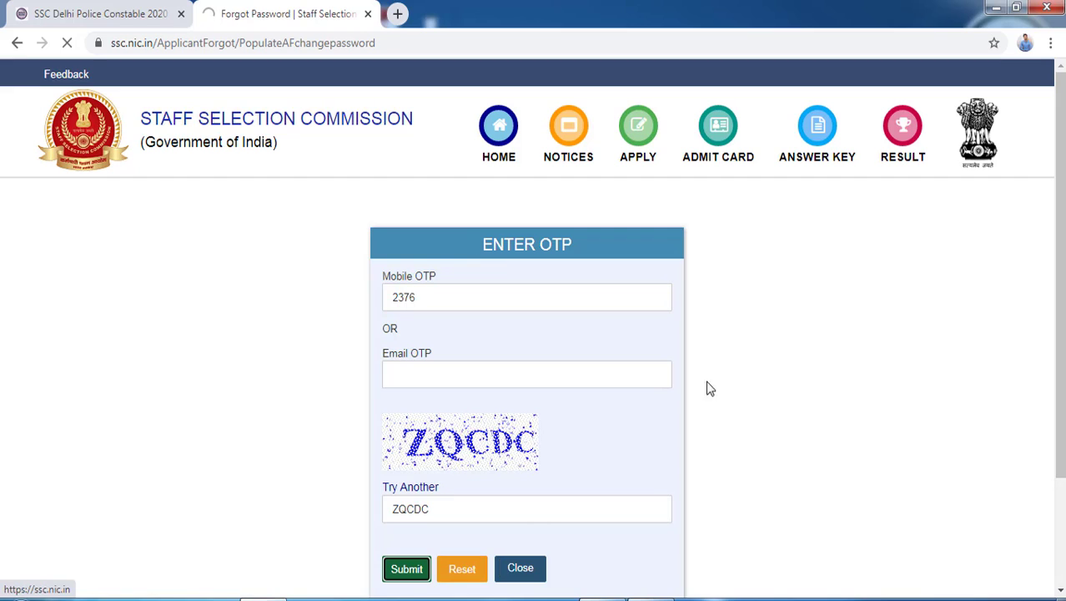
scroll(532, 329, down, 1)
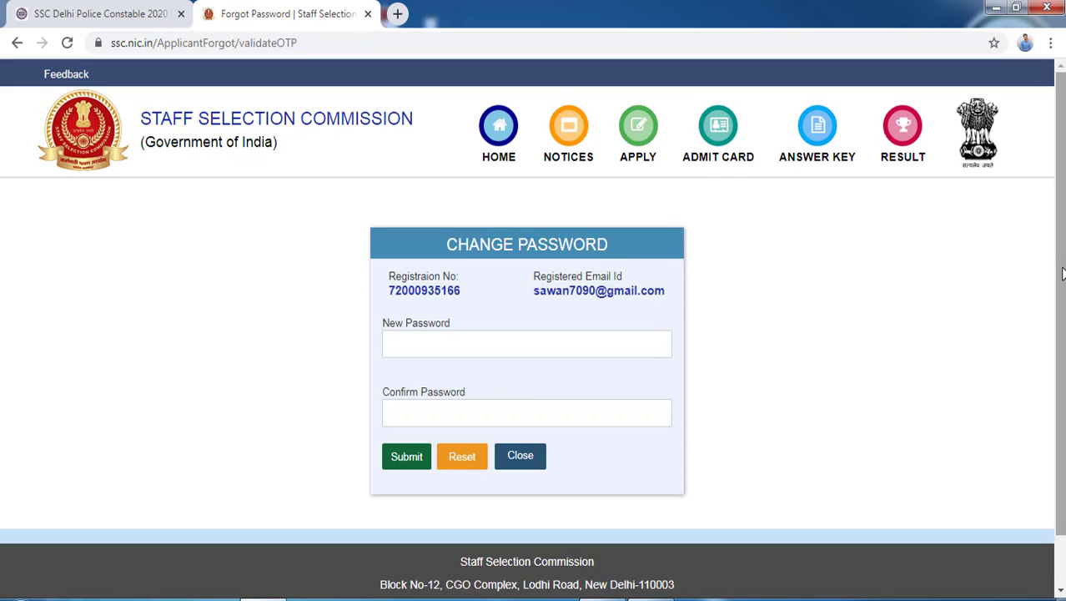
- Open Notepad through Windows search and type the new account password into a blank note
click(526, 348)
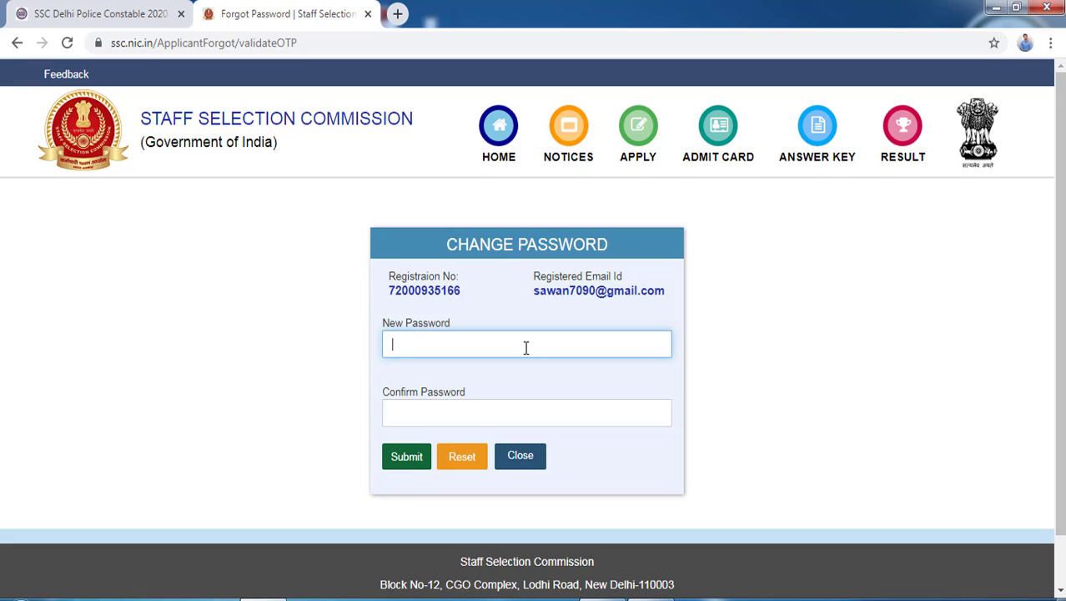
key(super)
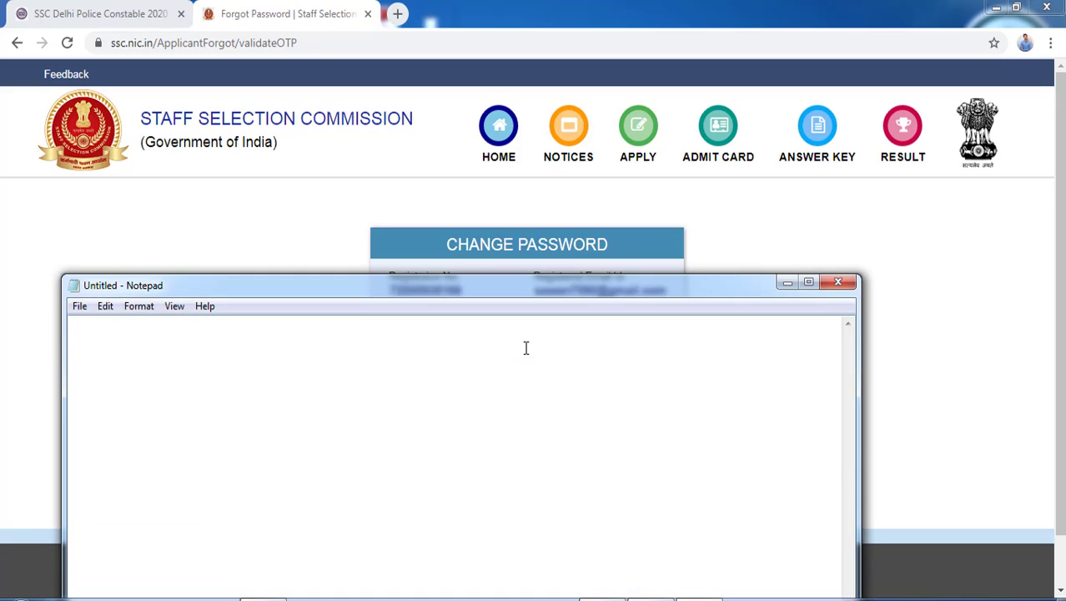
- Enter the new password in New and Confirm Password, submit it, and return to the home page login
click(848, 211)
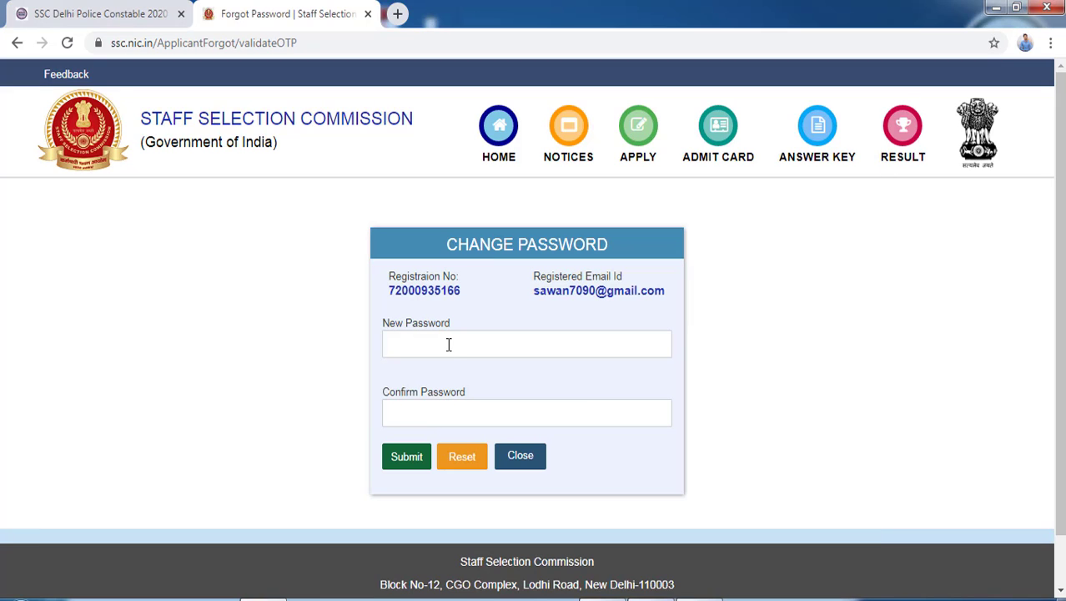
click(448, 344)
text(NAME)
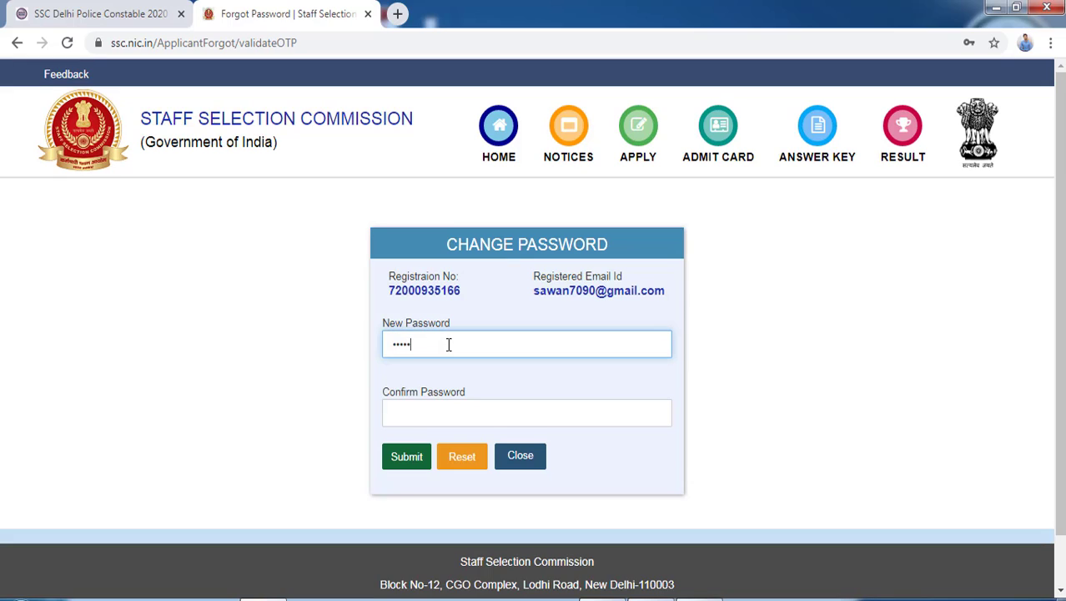
text(••••••)
click(435, 413)
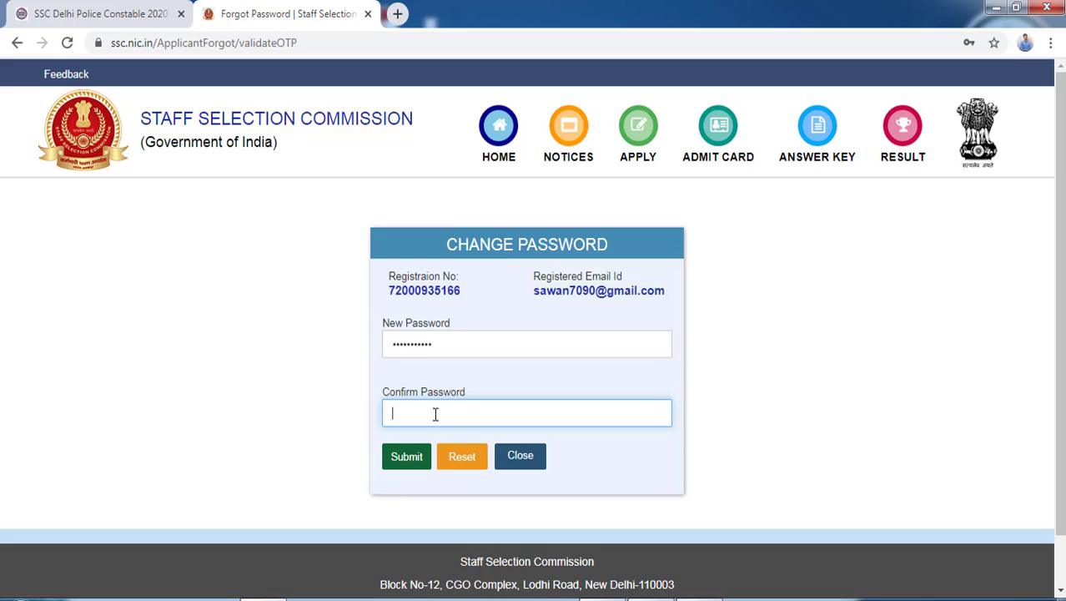
text(•••••)
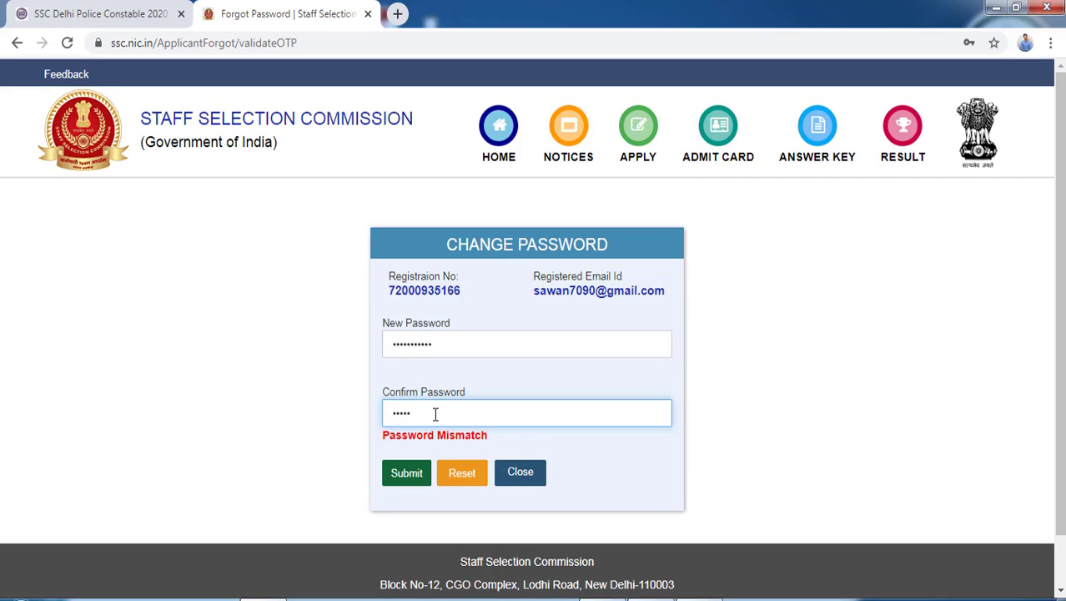
text(••••)
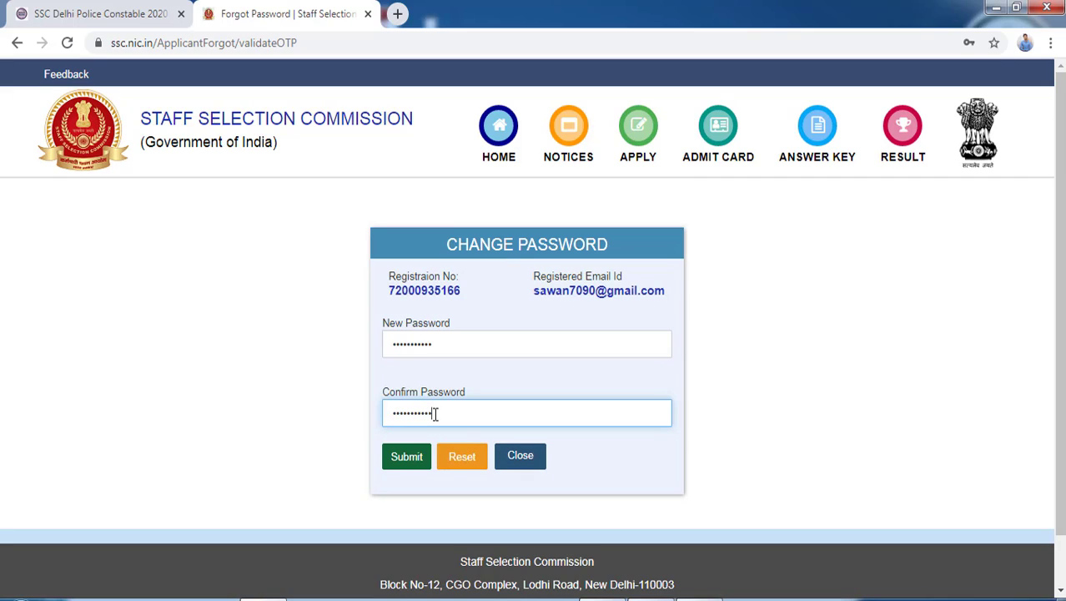
click(421, 462)
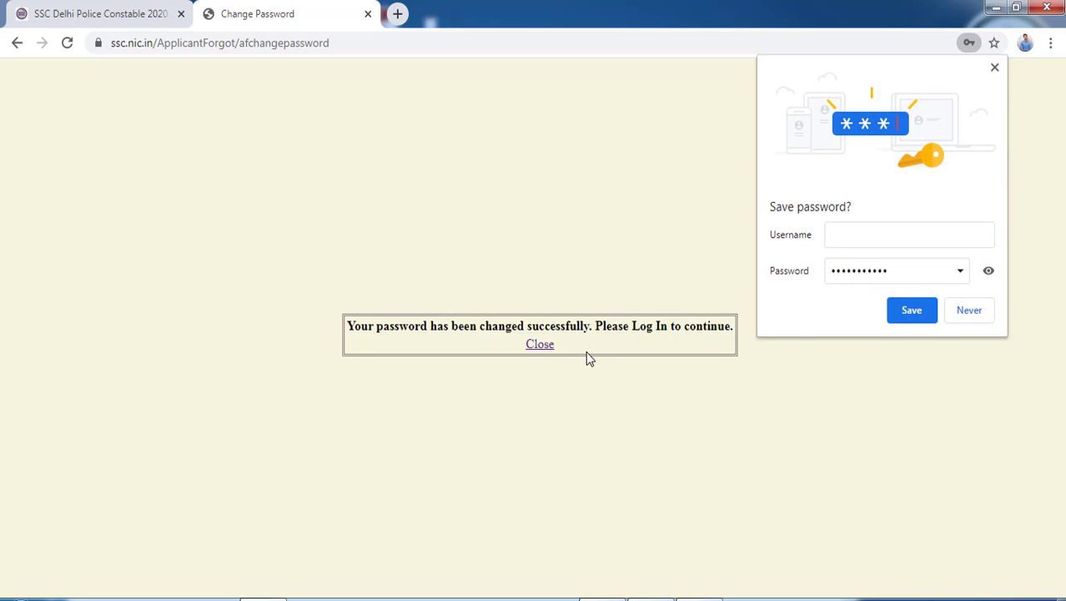
click(539, 344)
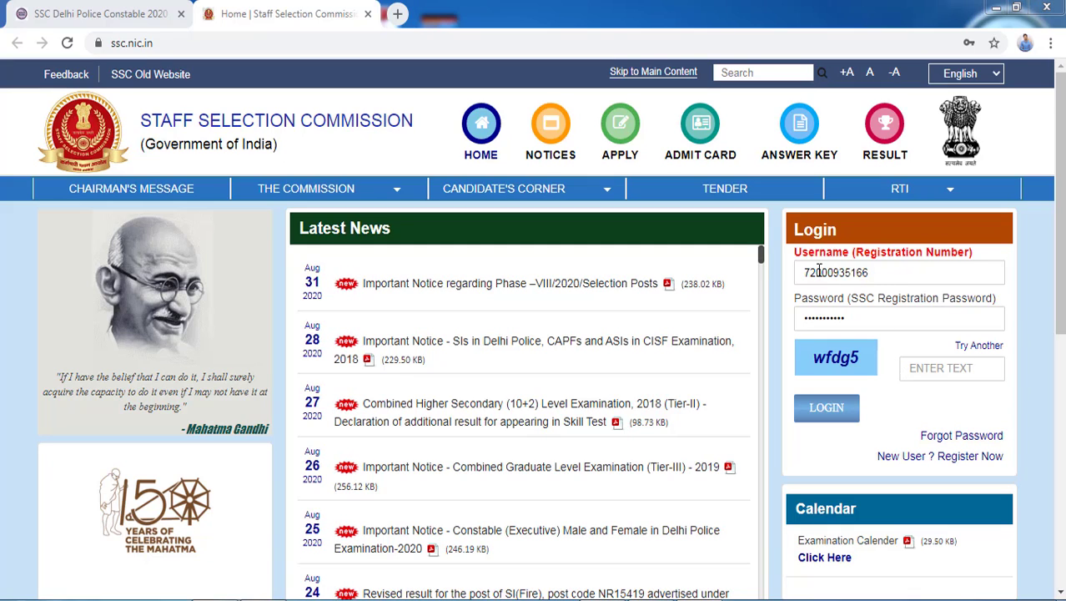
- Clear the stray captcha text, enter the shown captcha, and log in to the candidate portal
click(901, 369)
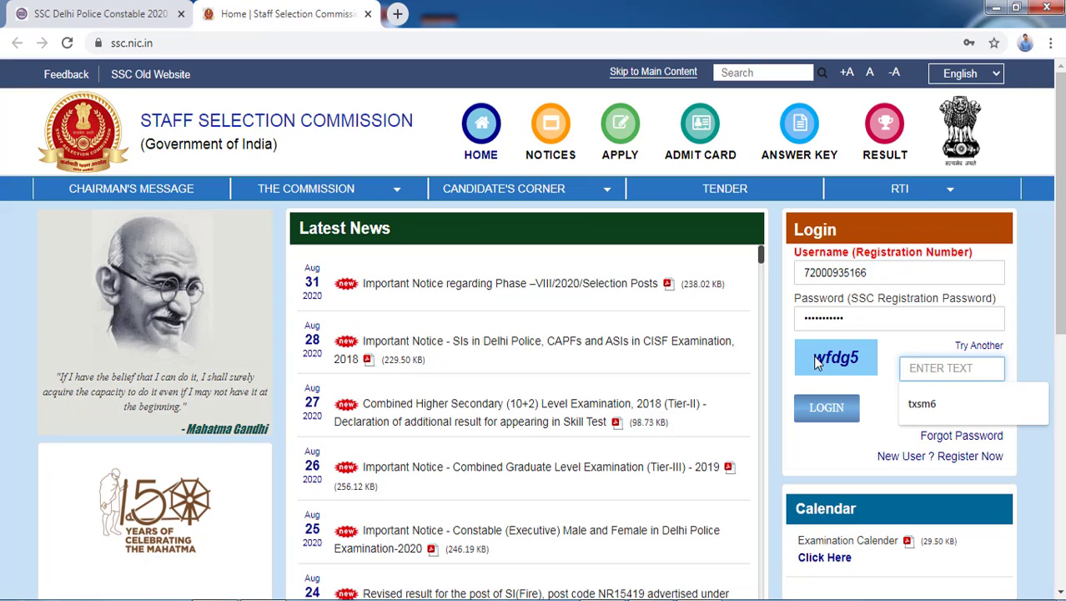
drag(816, 360, 939, 370)
key(BackSpace)
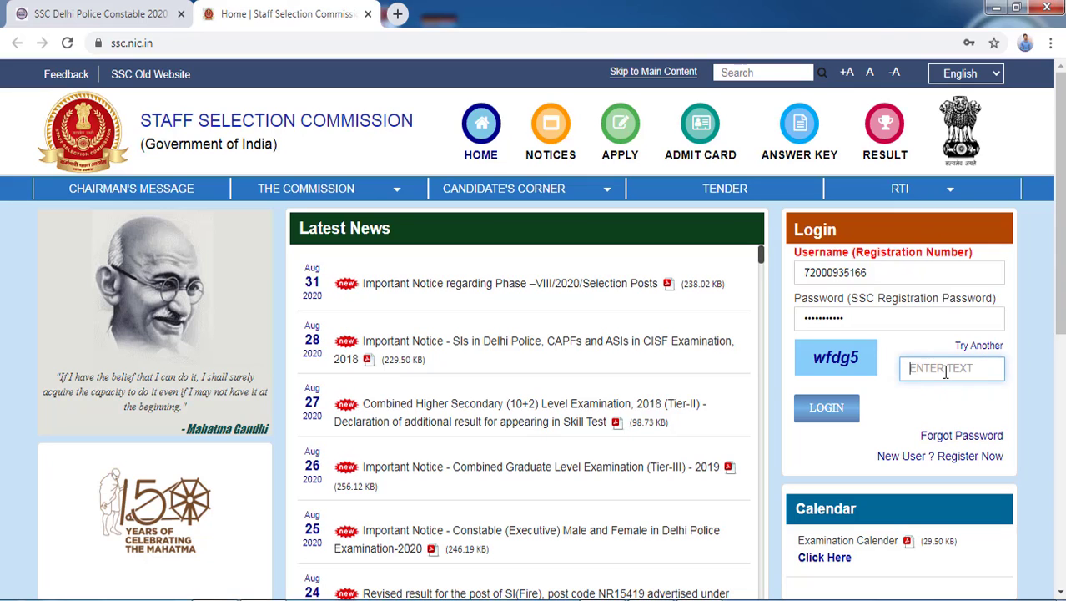
text(wfd)
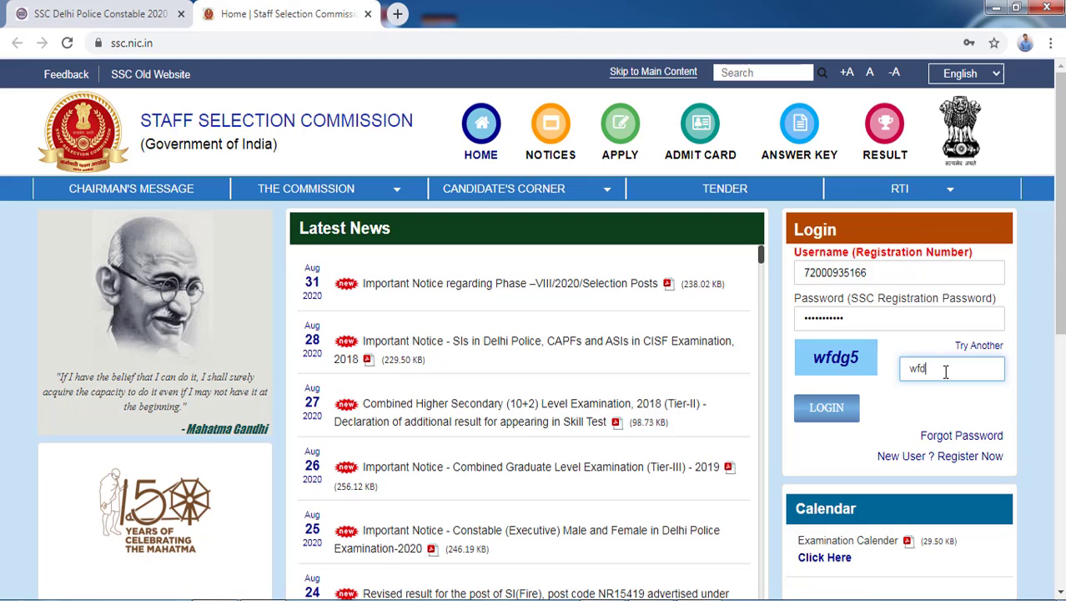
text(g5)
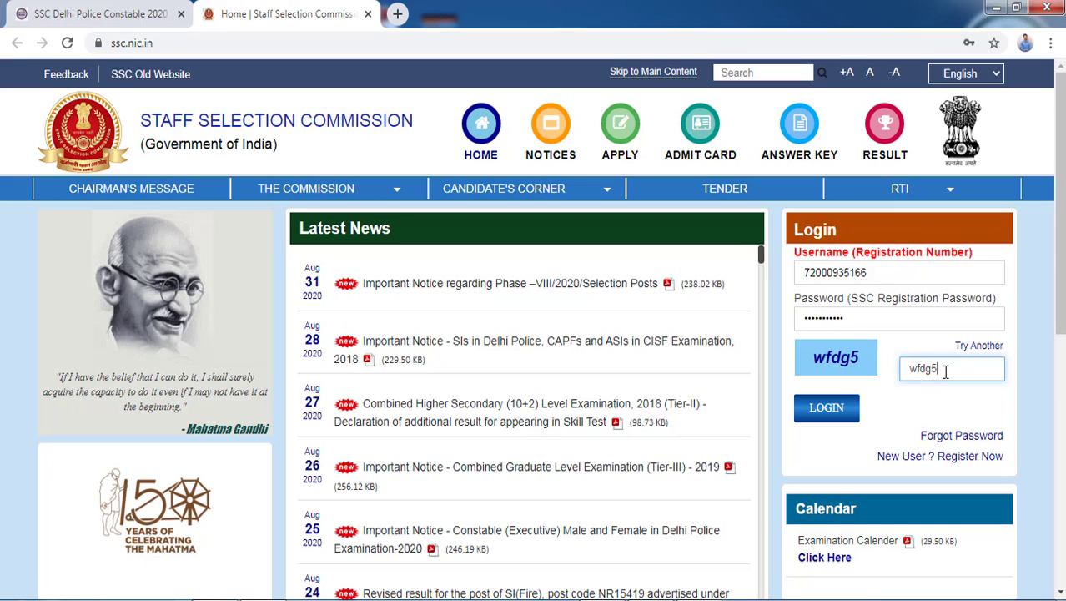
click(836, 414)
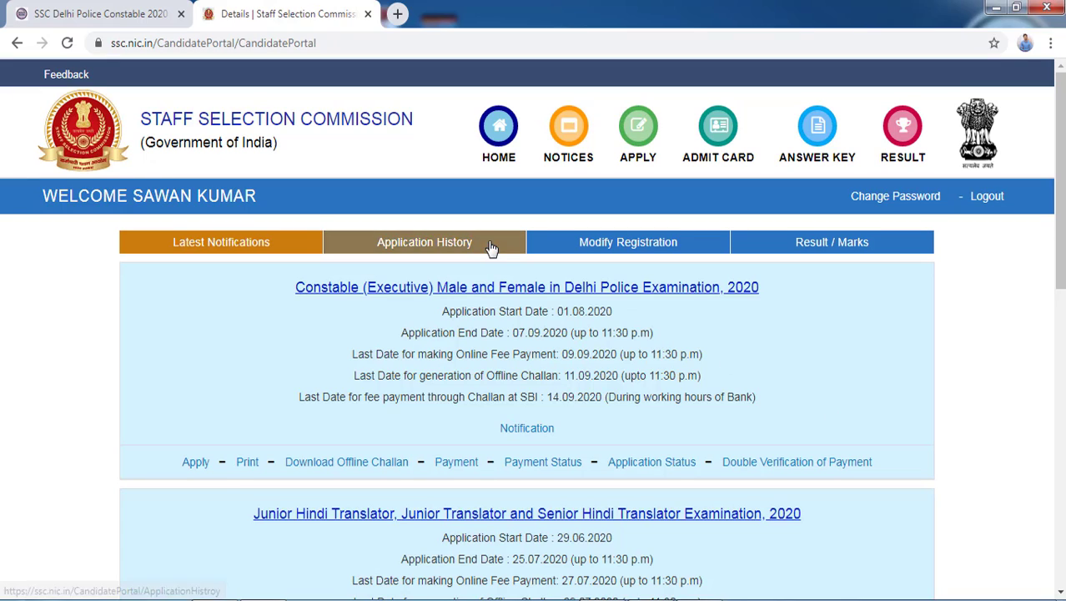
click(424, 242)
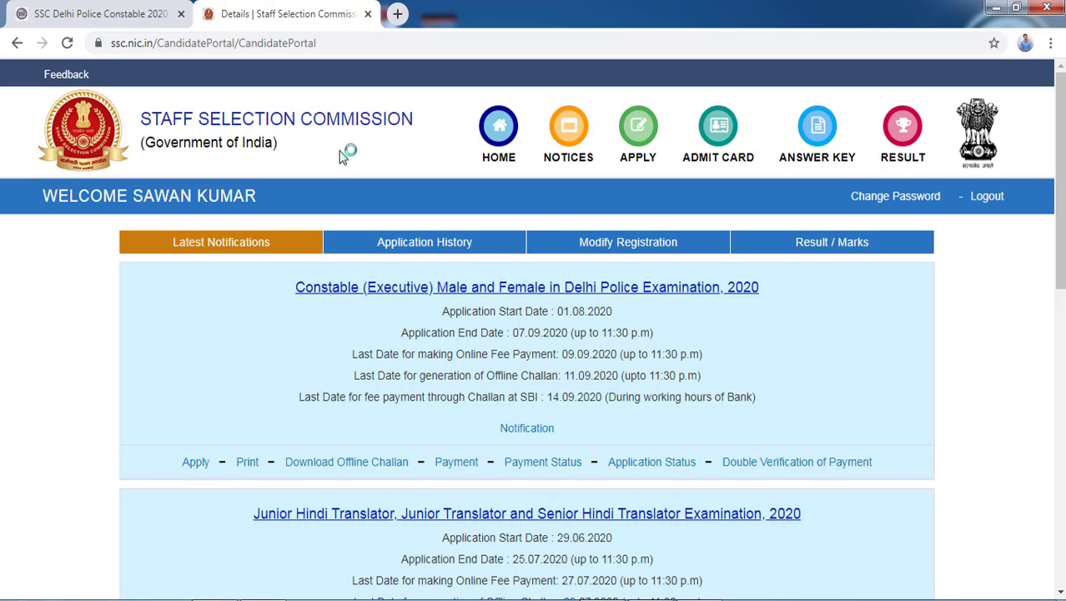
- Open Modify Registration, scroll through Basic Details, and advance with Next
click(594, 243)
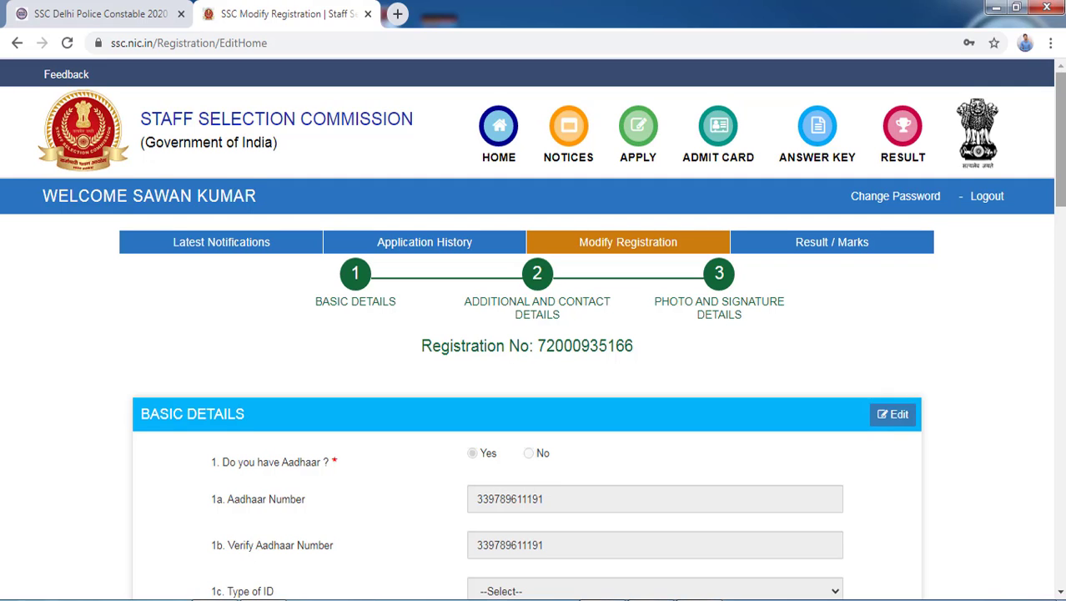
mouse_move(1059, 137)
mouse_down()
mouse_move(1060, 281)
mouse_move(1059, 151)
mouse_up()
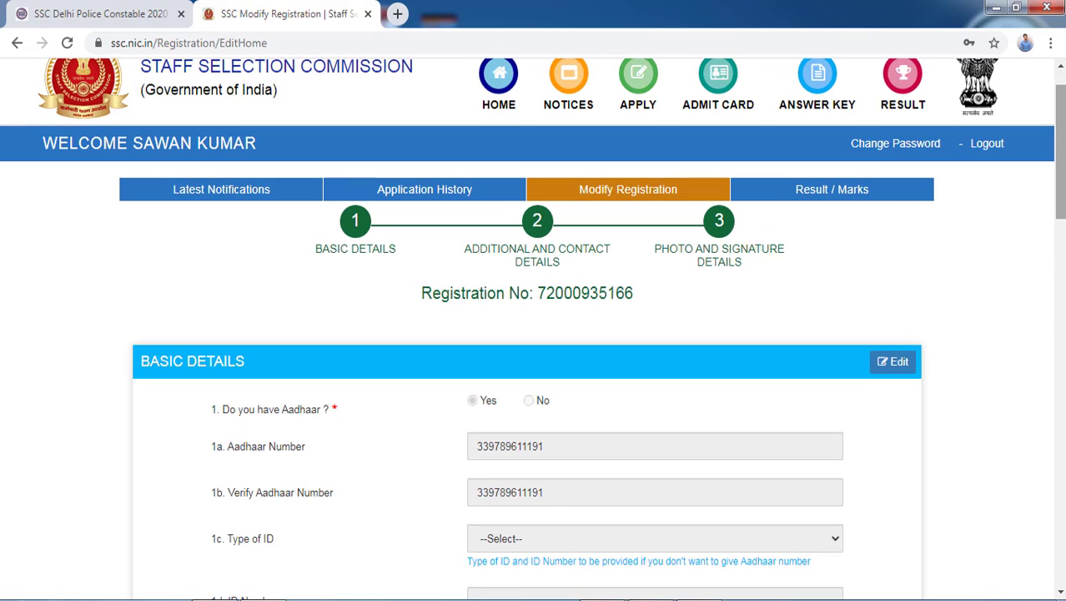
drag(1059, 152, 1059, 517)
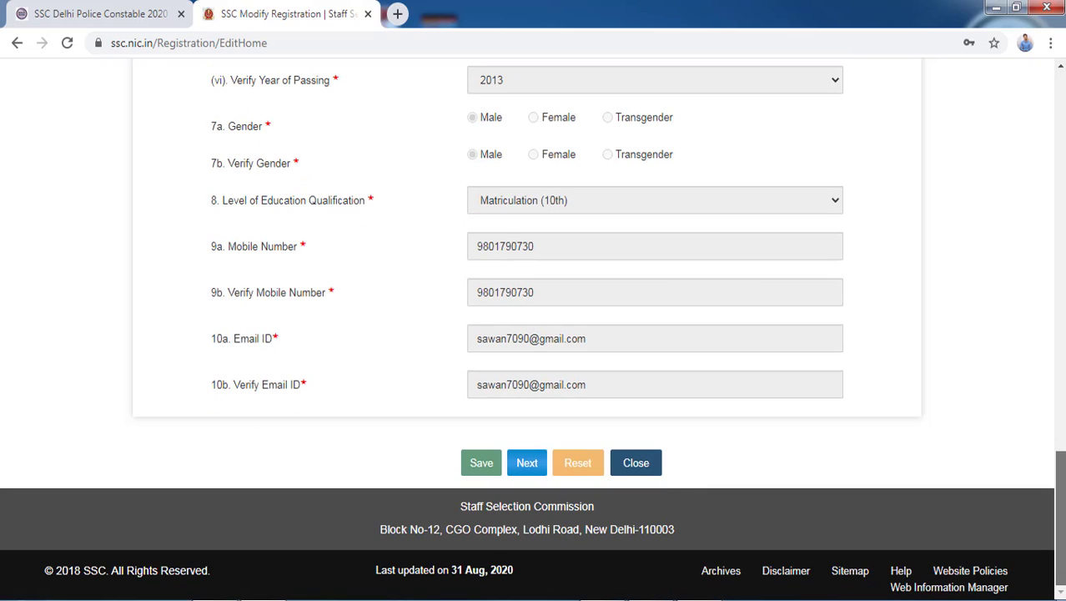
click(527, 463)
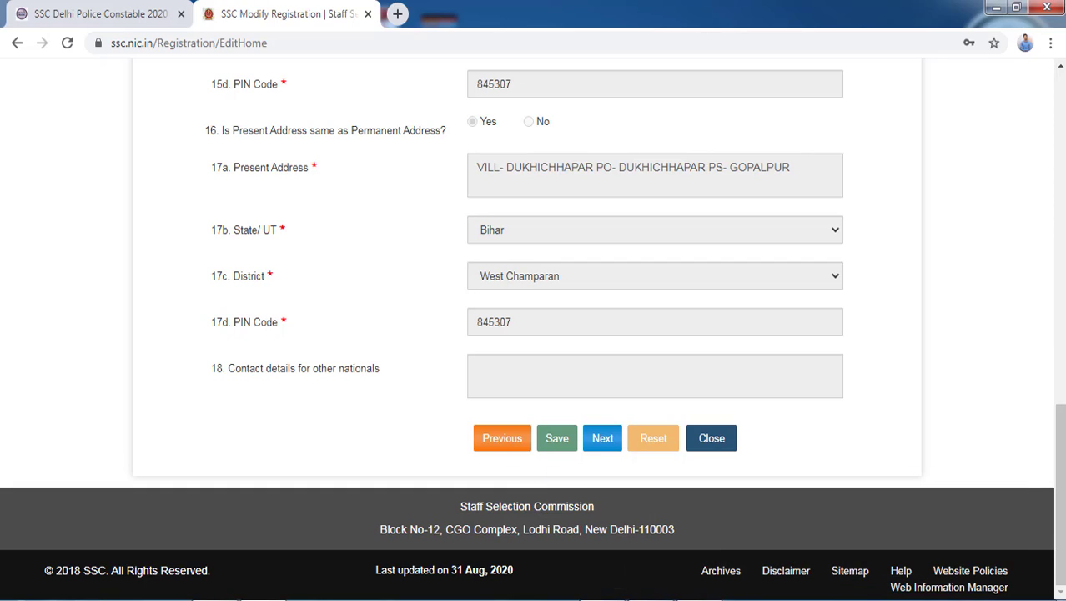
- Go back to Basic Details and scroll down again to the Next button
scroll(1059, 492, up, 3)
scroll(1063, 242, up, 4)
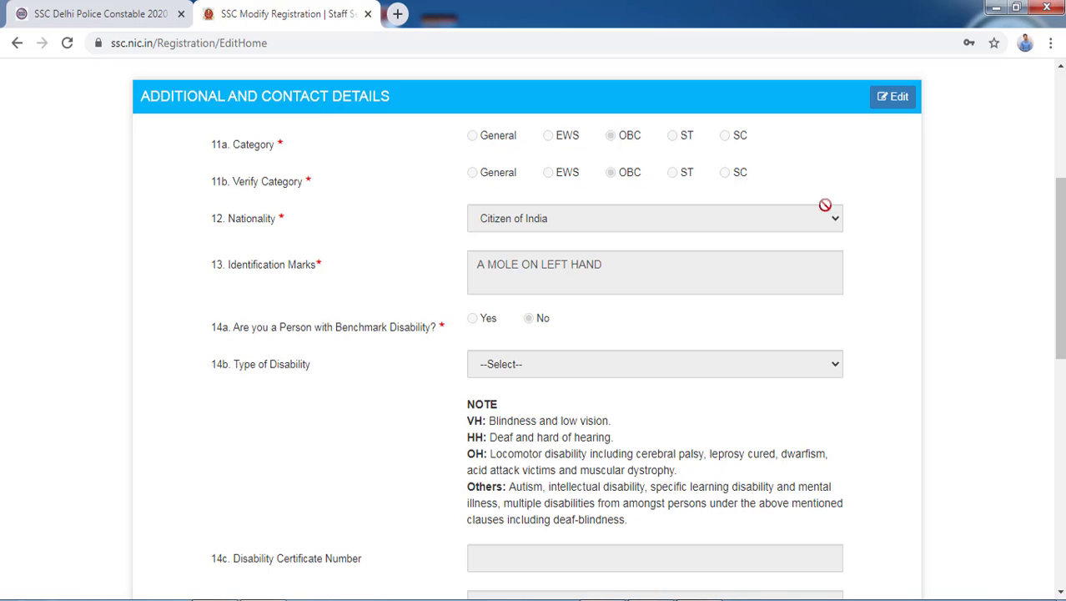
drag(1059, 250, 1059, 483)
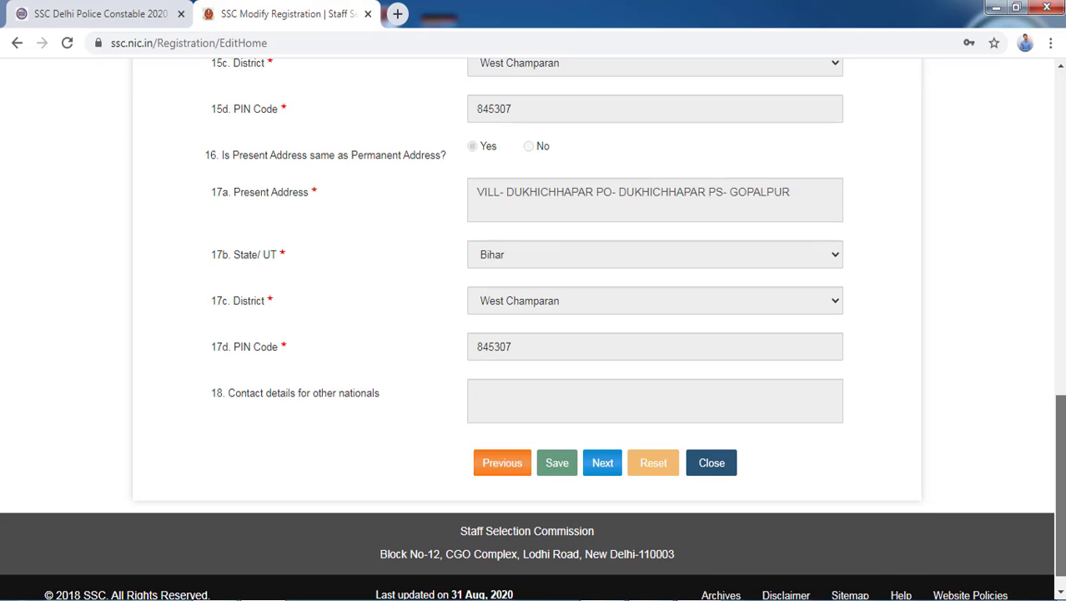
click(528, 464)
drag(1059, 363, 1058, 209)
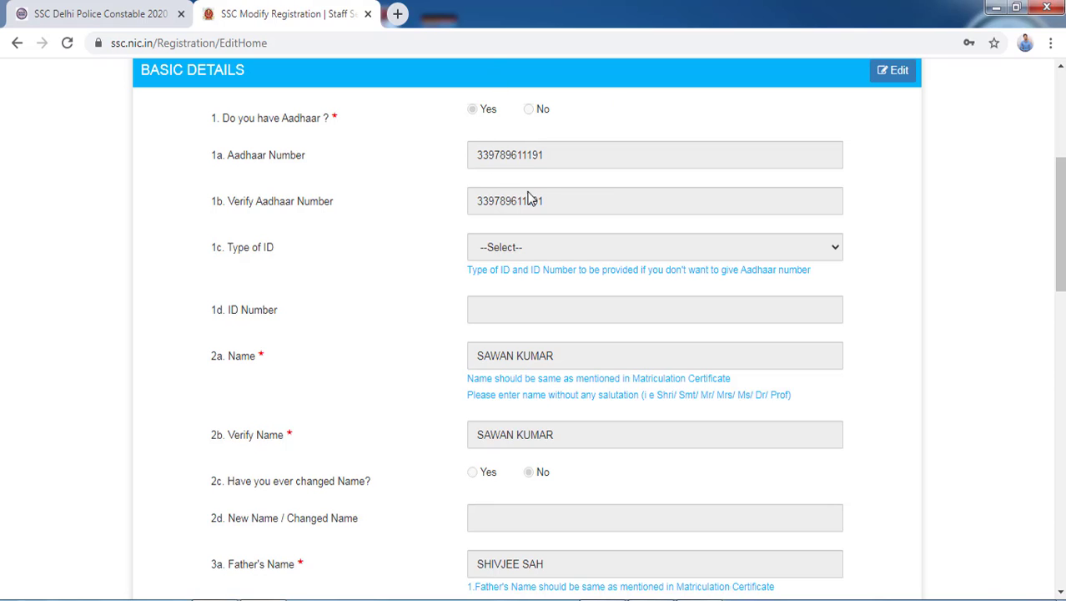
scroll(1043, 254, down, 3)
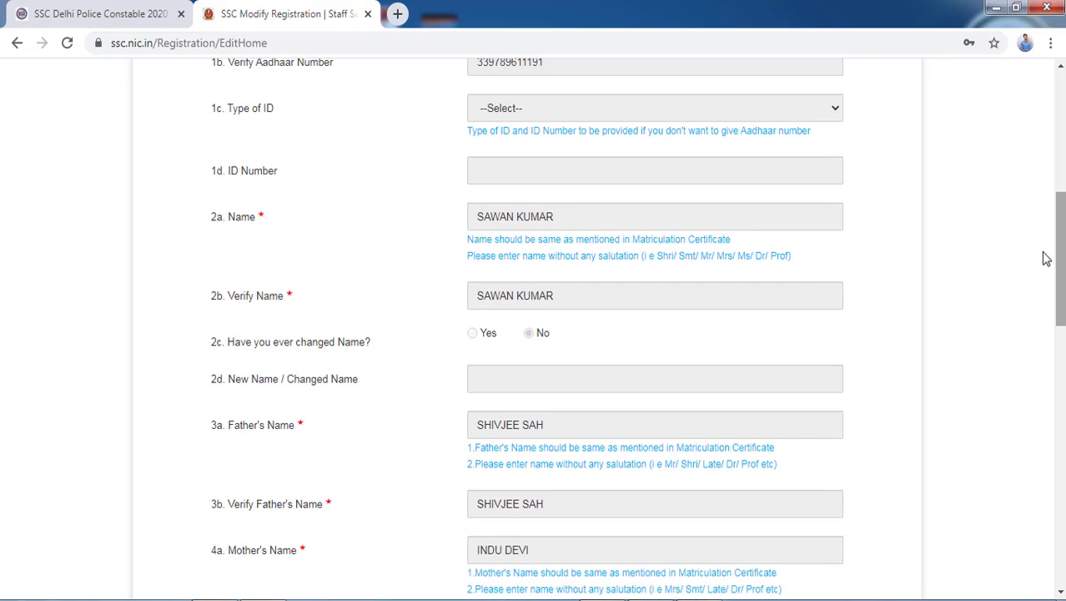
scroll(1042, 254, down, 2)
scroll(534, 334, down, 4)
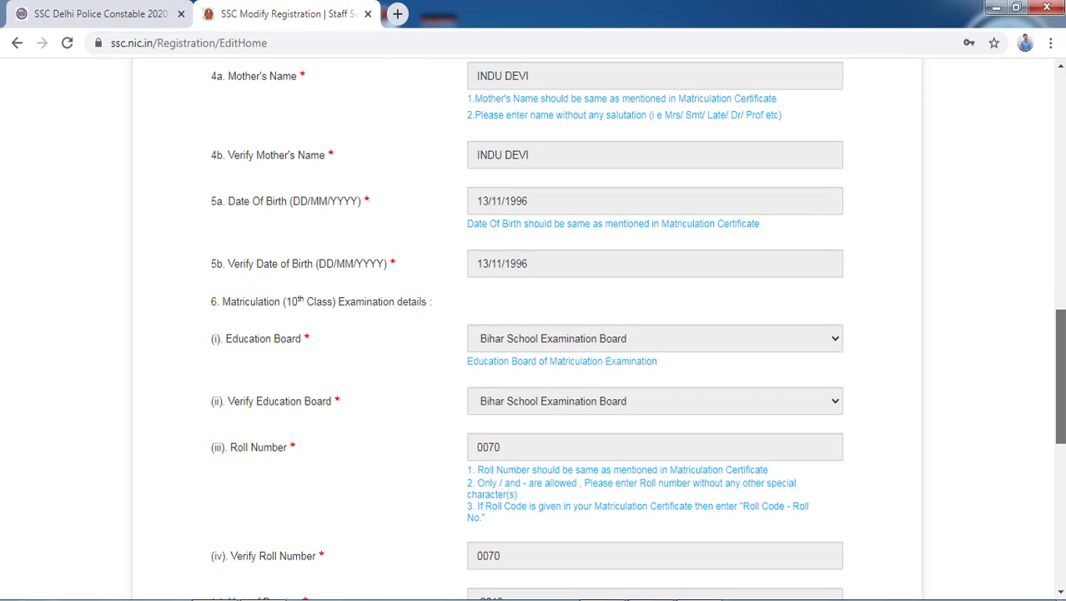
scroll(695, 258, up, 5)
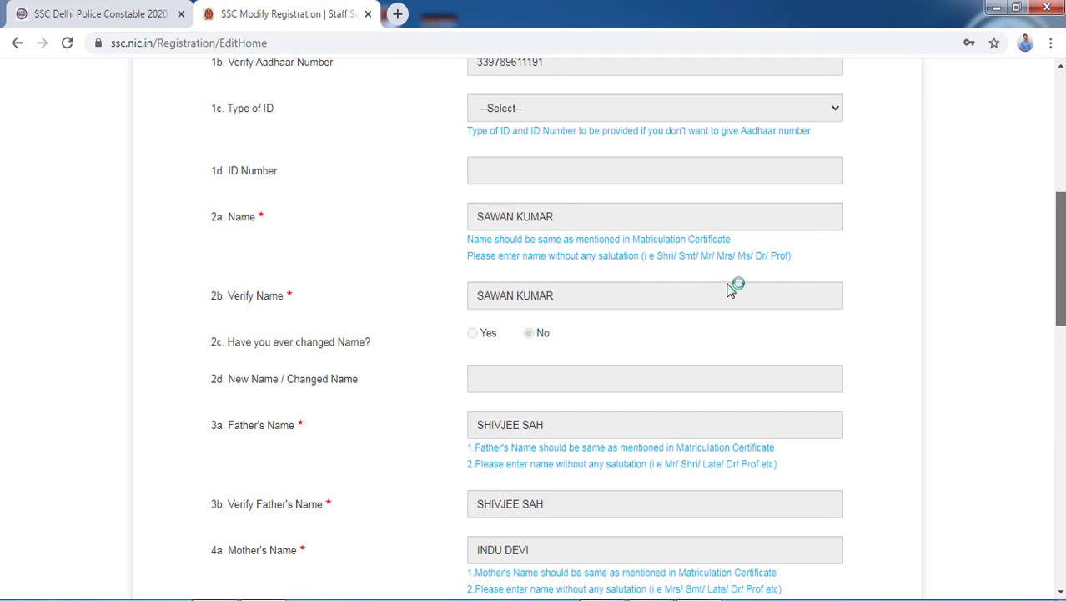
scroll(817, 353, down, 6)
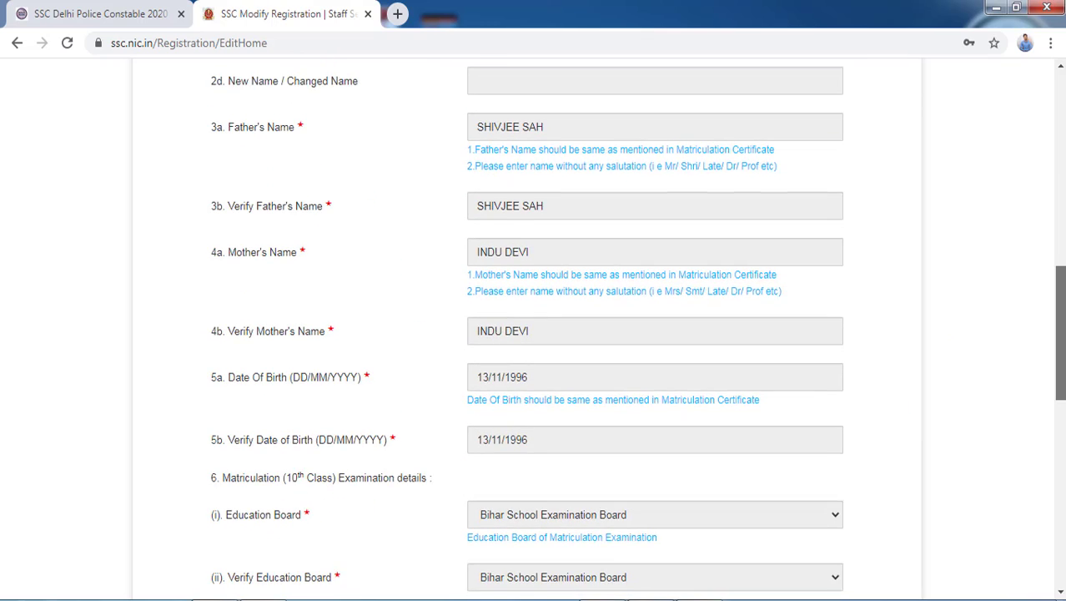
scroll(615, 127, down, 2)
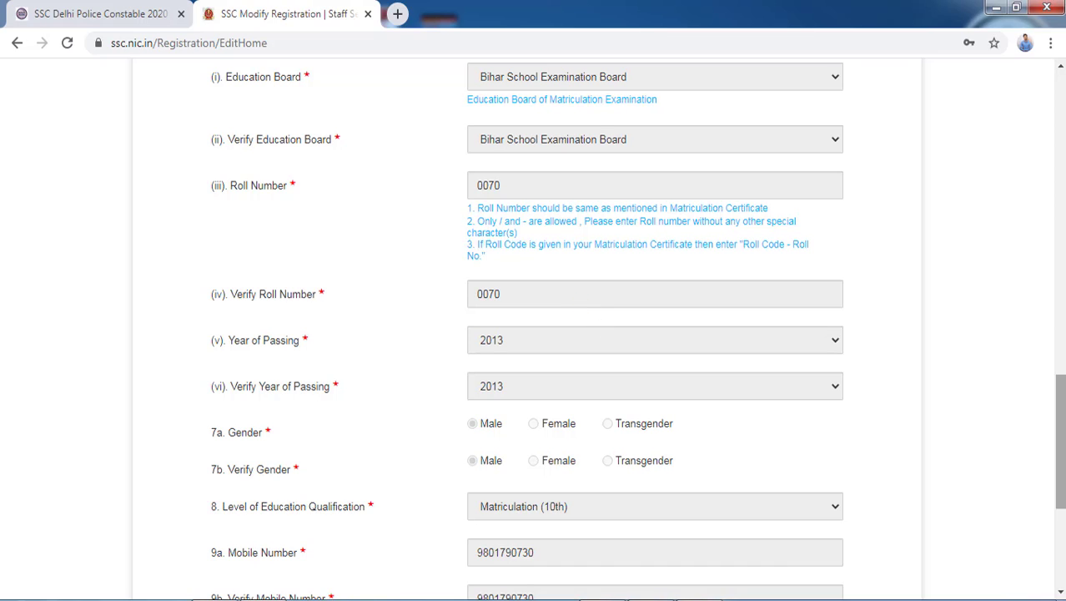
drag(1059, 442, 1060, 506)
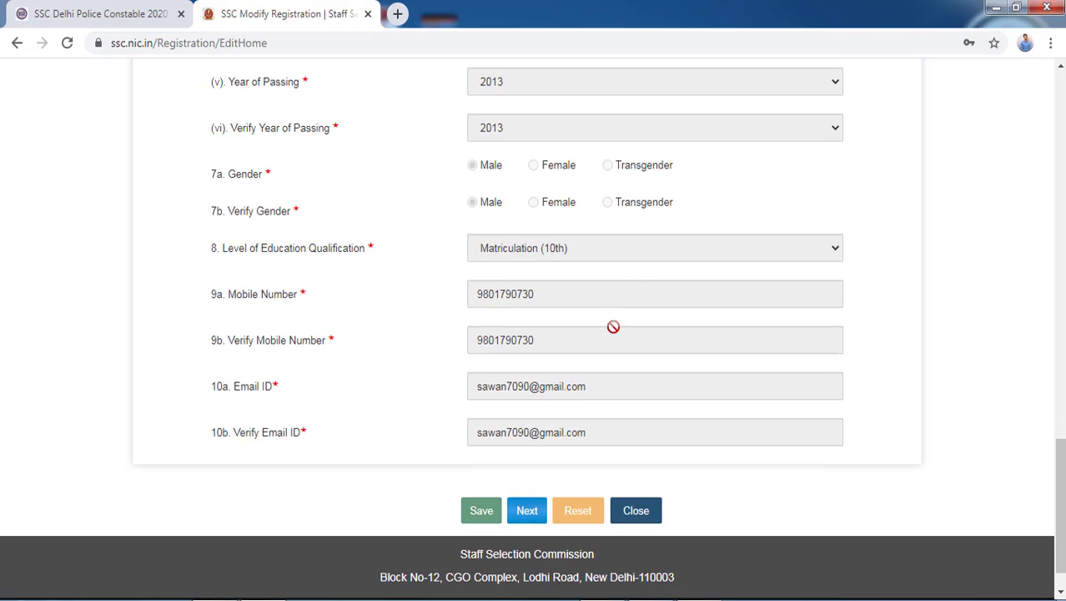
- Advance to Additional and Contact Details and scroll through category, permanent and present address to the bottom
click(528, 511)
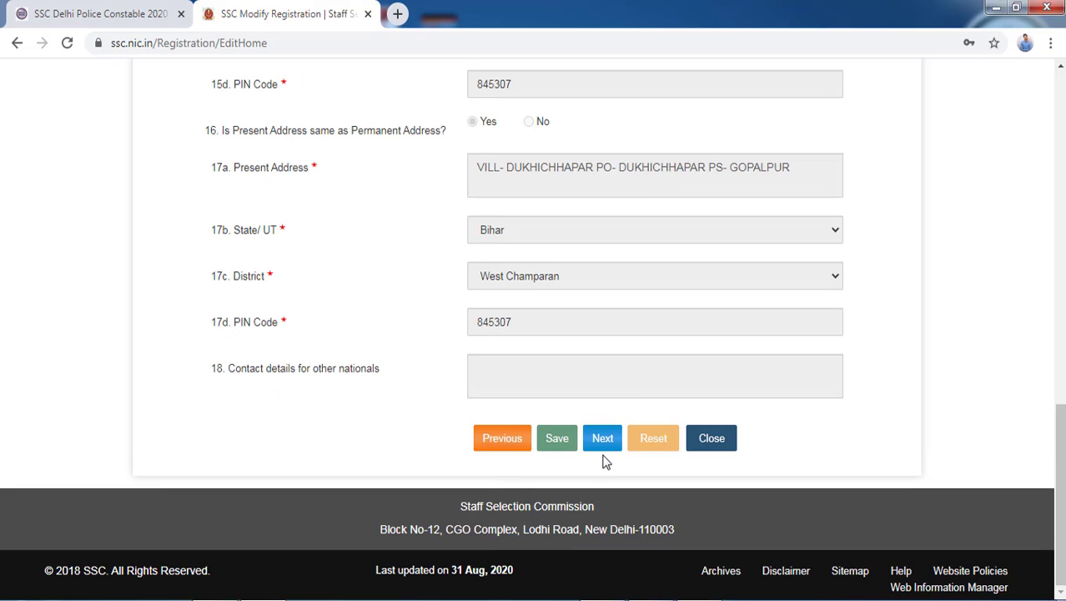
drag(1056, 488, 1061, 277)
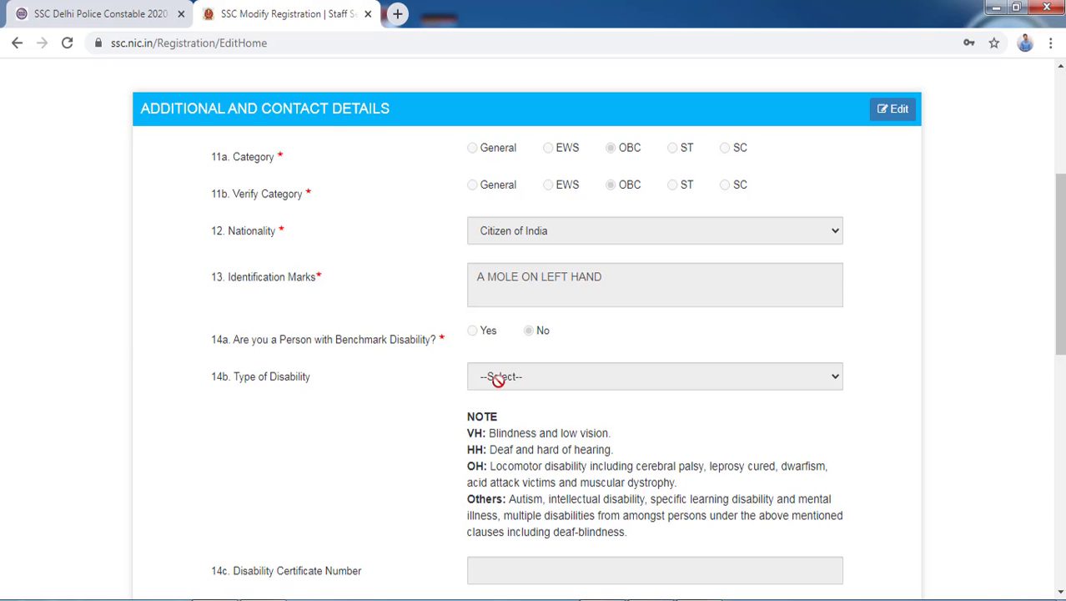
drag(1061, 272, 1061, 358)
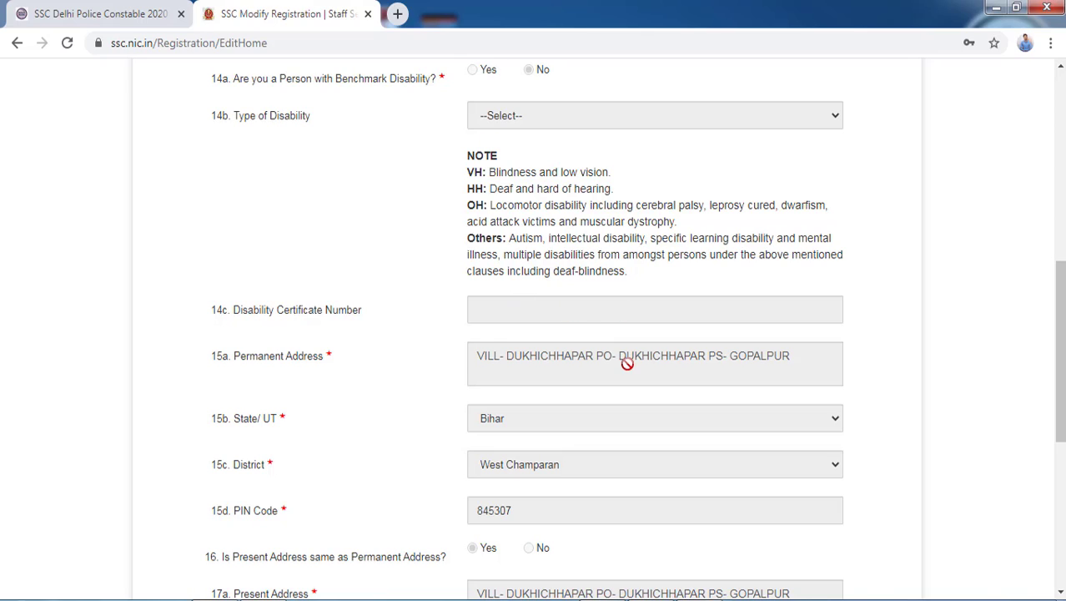
scroll(628, 363, down, 1)
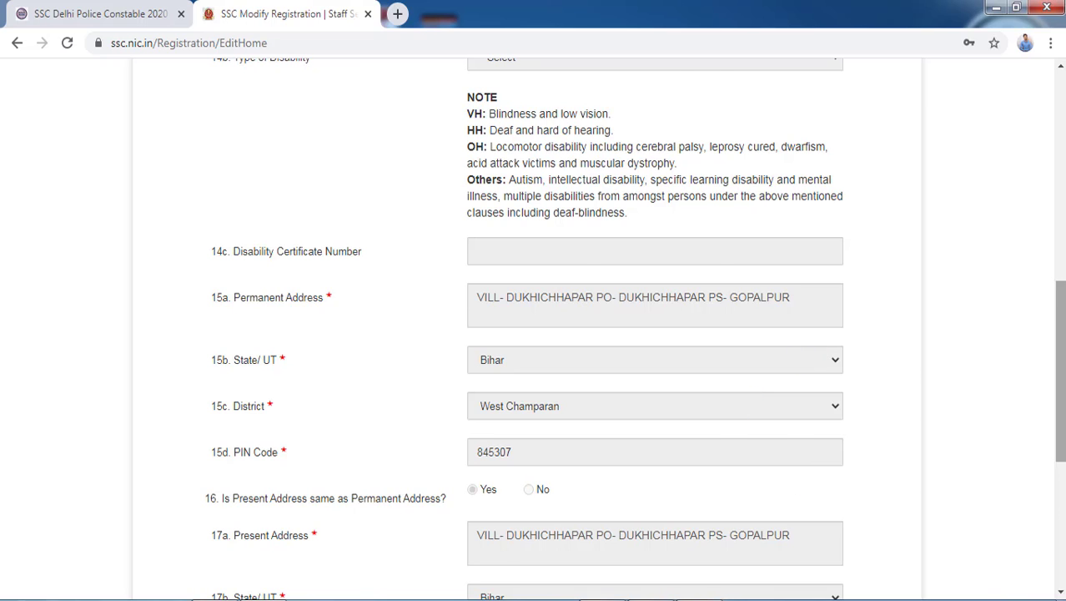
scroll(1059, 376, down, 2)
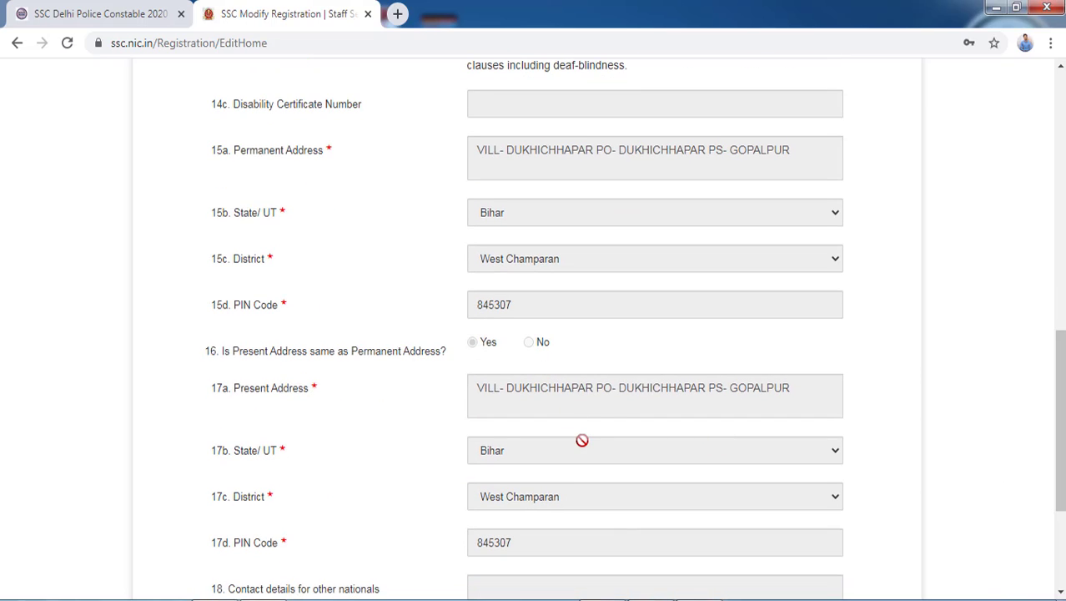
drag(1059, 379, 1060, 384)
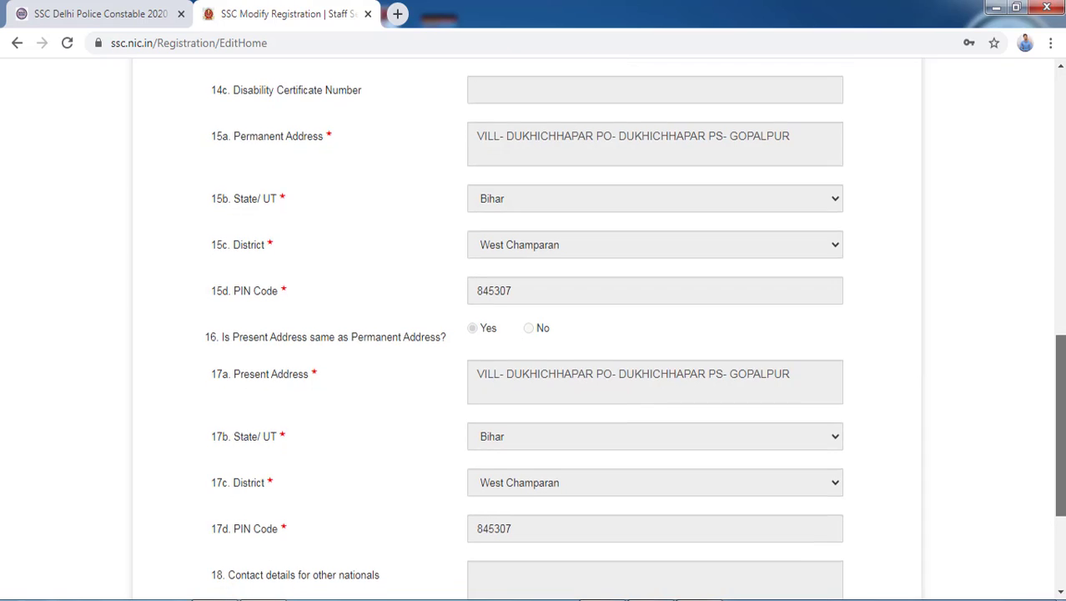
scroll(1059, 383, down, 3)
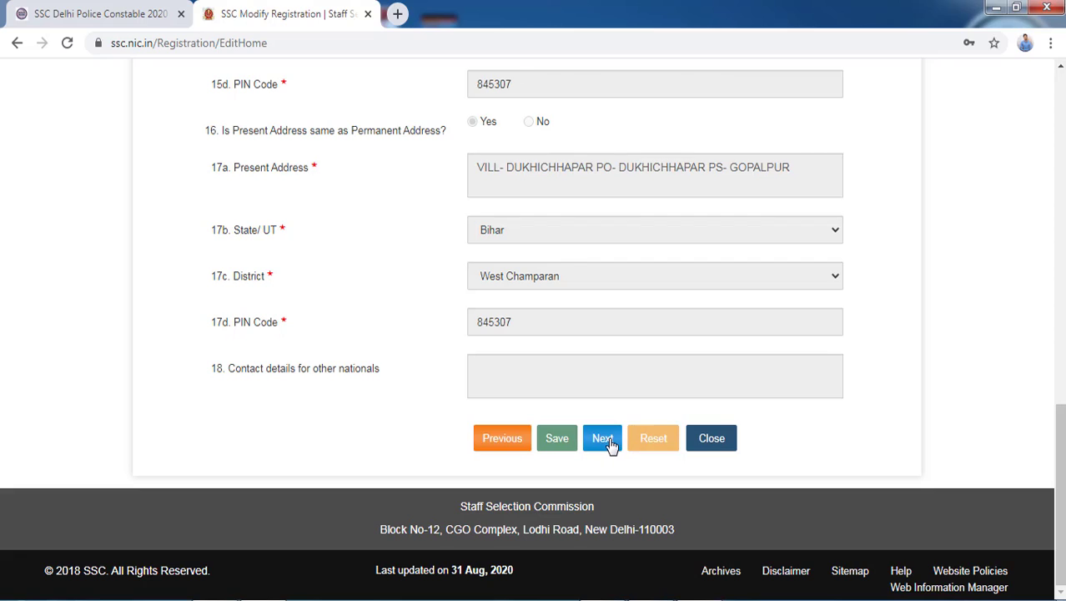
- Advance to the Photo and Signature step and scroll to show the uploaded photo and signature
click(602, 439)
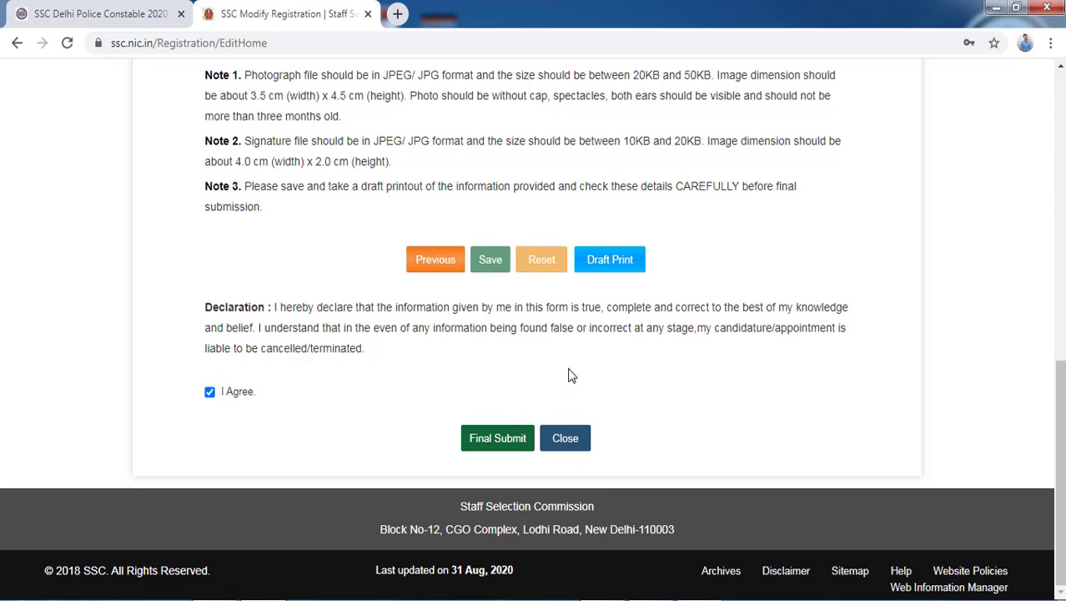
drag(1059, 371, 1060, 367)
scroll(525, 334, up, 1)
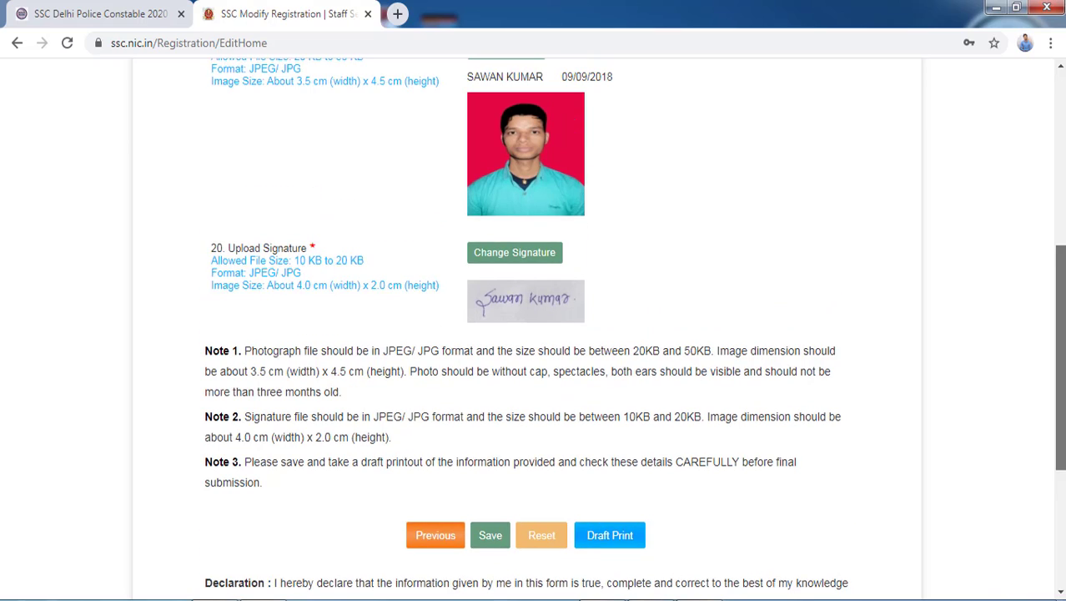
drag(1061, 296, 1061, 298)
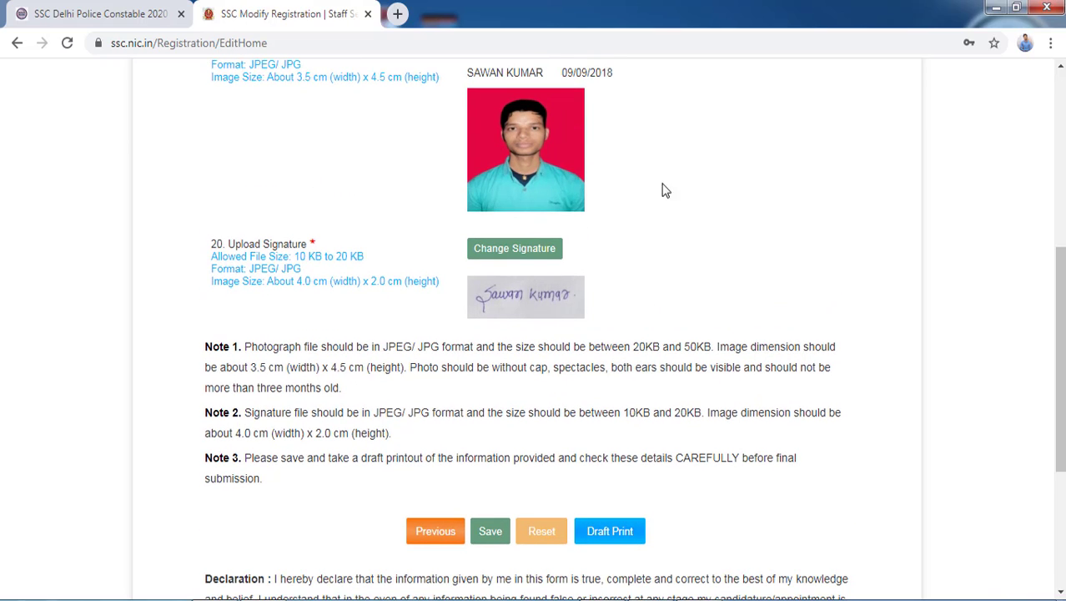
drag(1055, 338, 1055, 306)
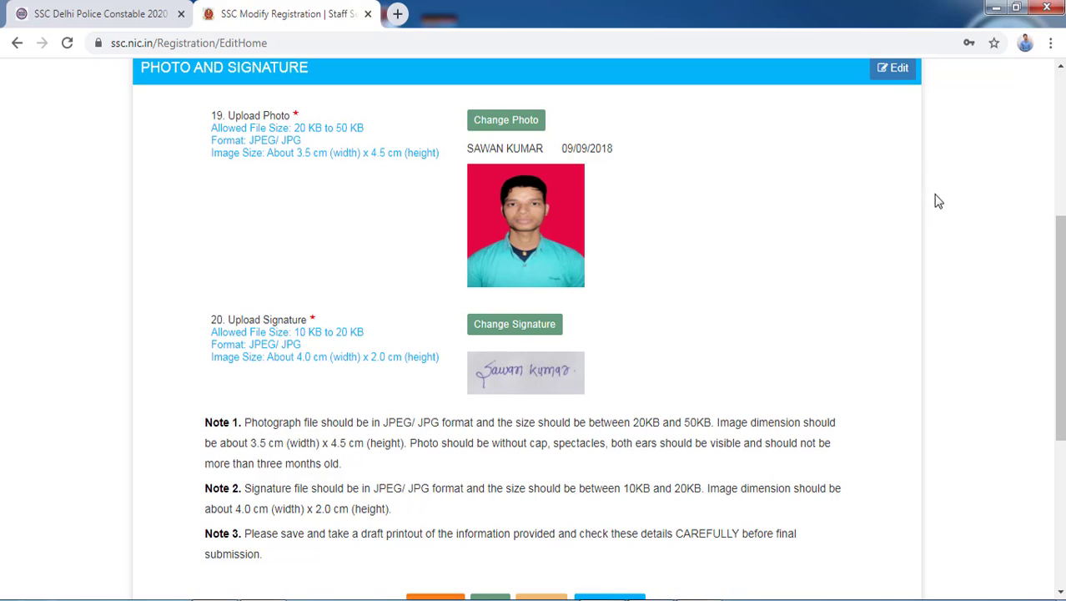
- Unlock editing, accept the warning, and upload the new photo file from the Desktop
click(899, 73)
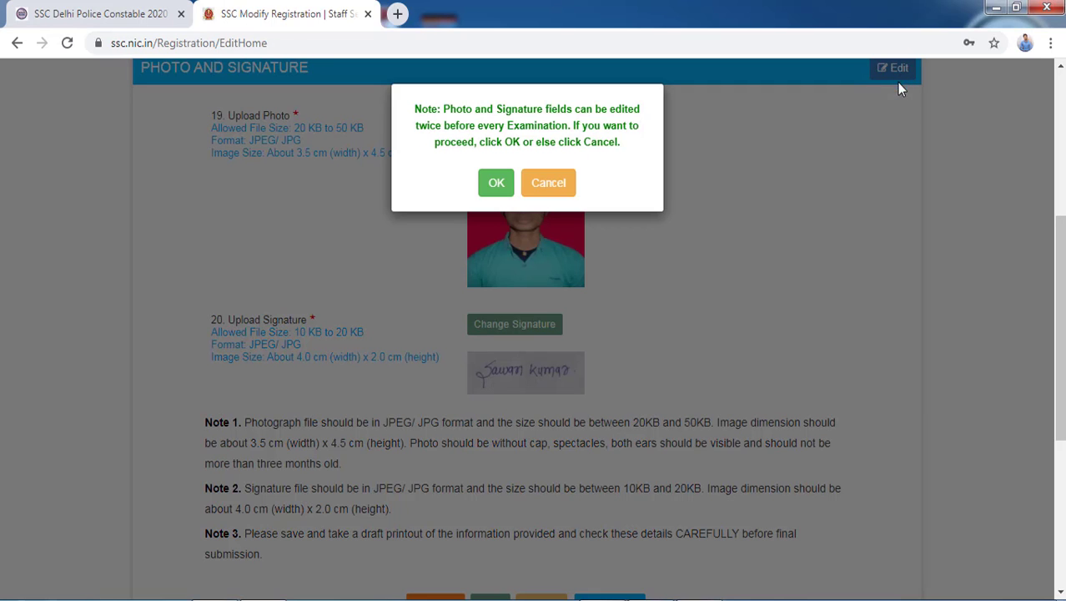
click(495, 182)
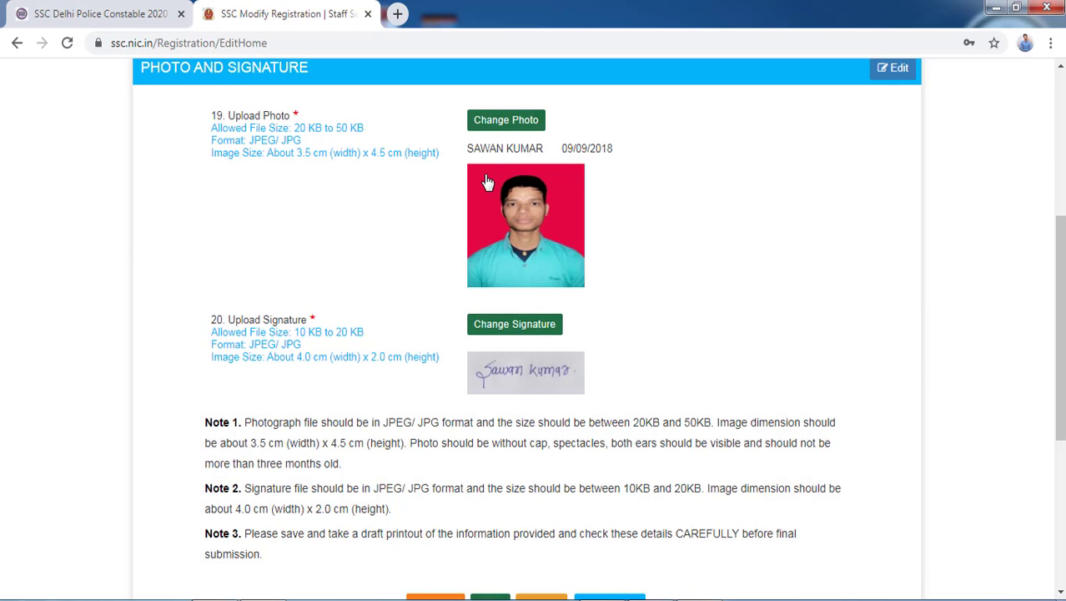
click(528, 126)
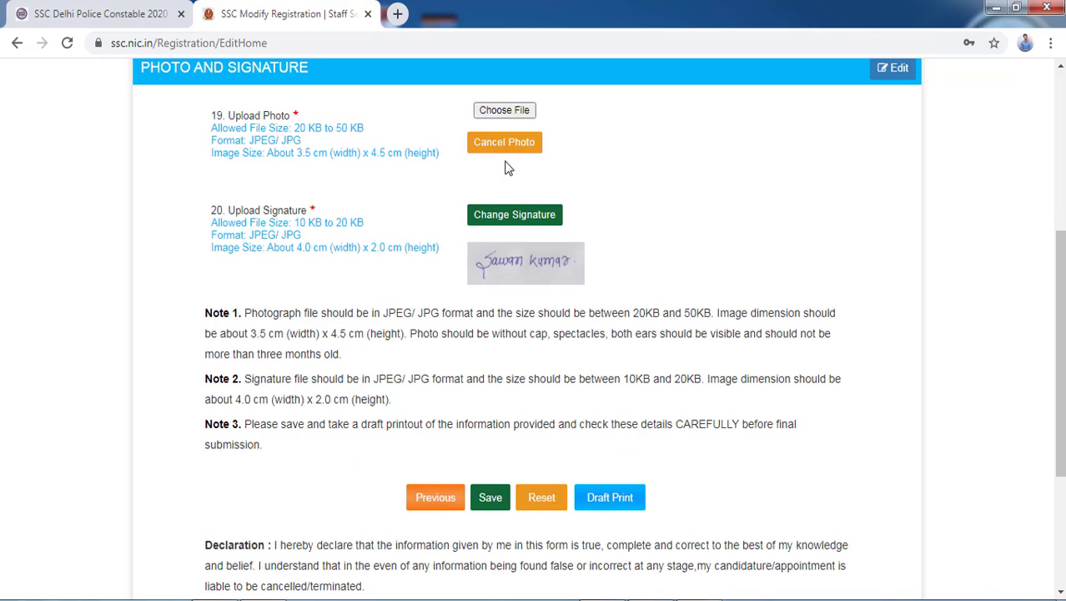
click(511, 116)
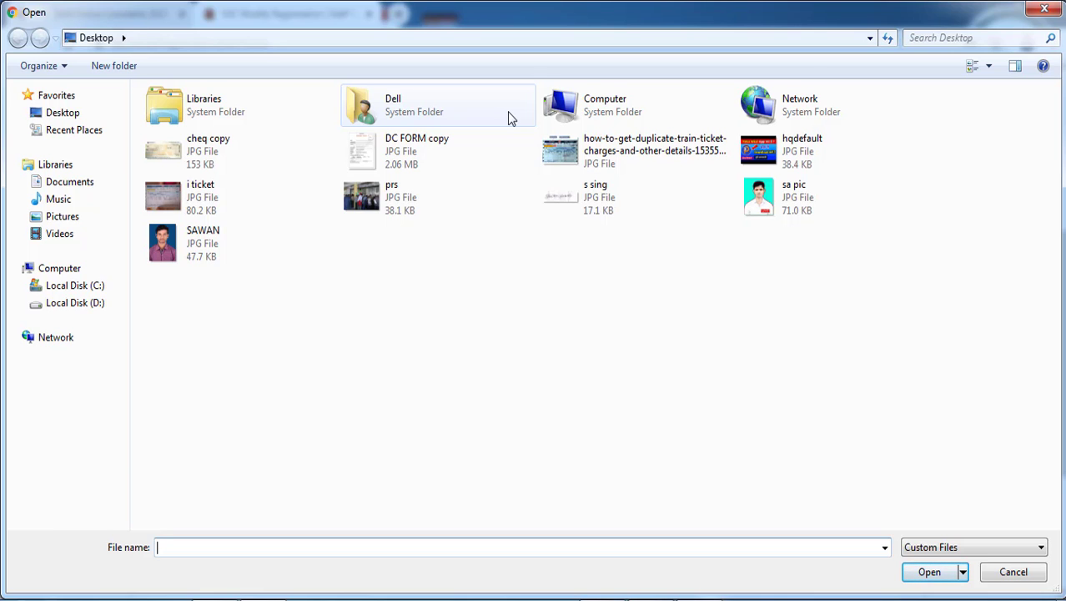
click(193, 244)
double_click(193, 244)
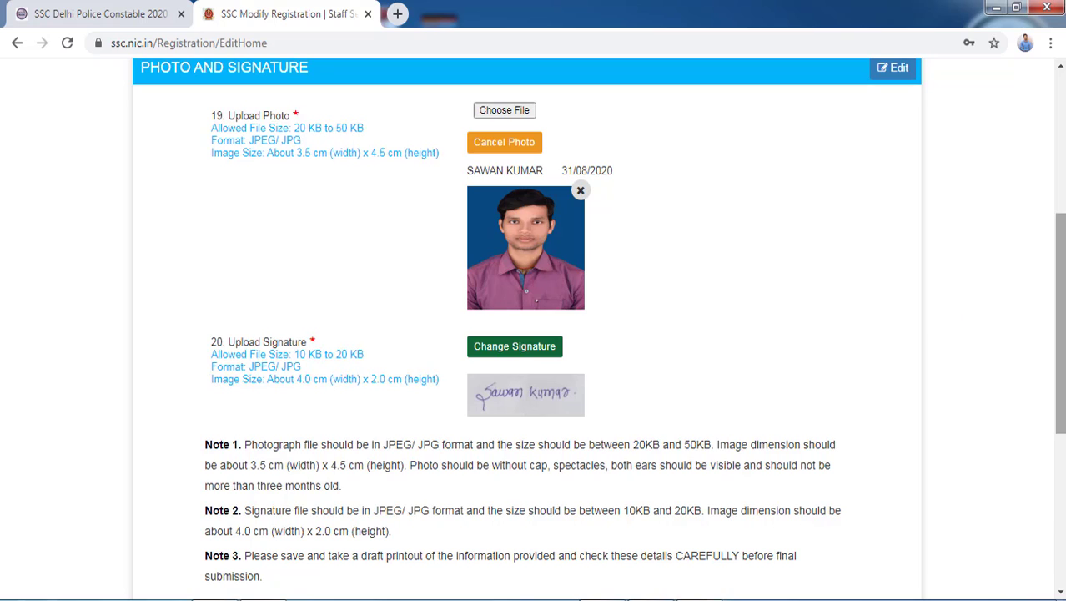
- Save the updated photo and signature and close the 'Photo and signature are saved' message
scroll(951, 317, down, 3)
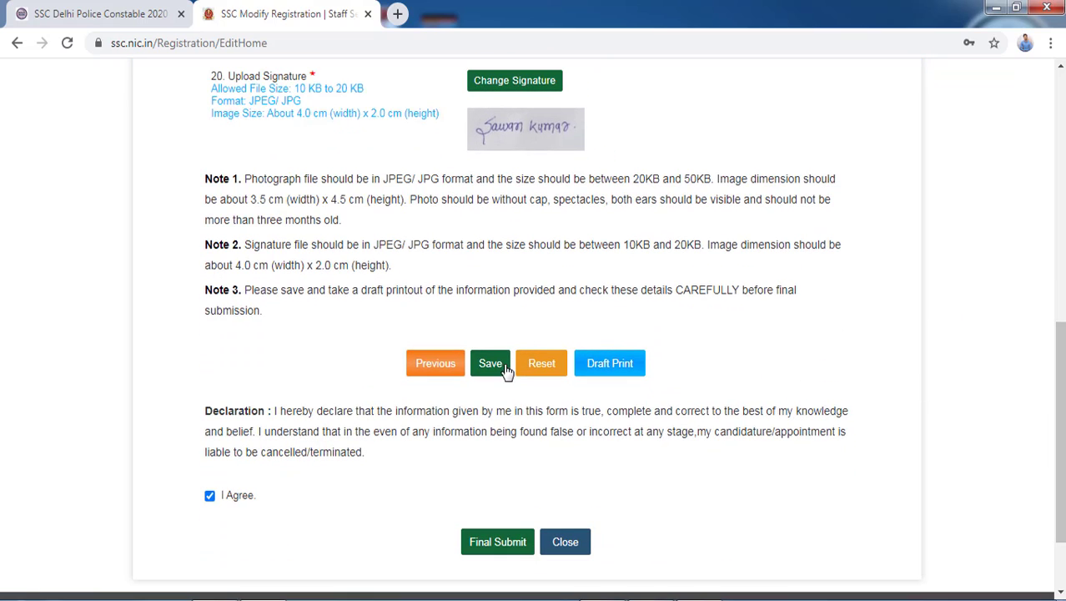
click(504, 367)
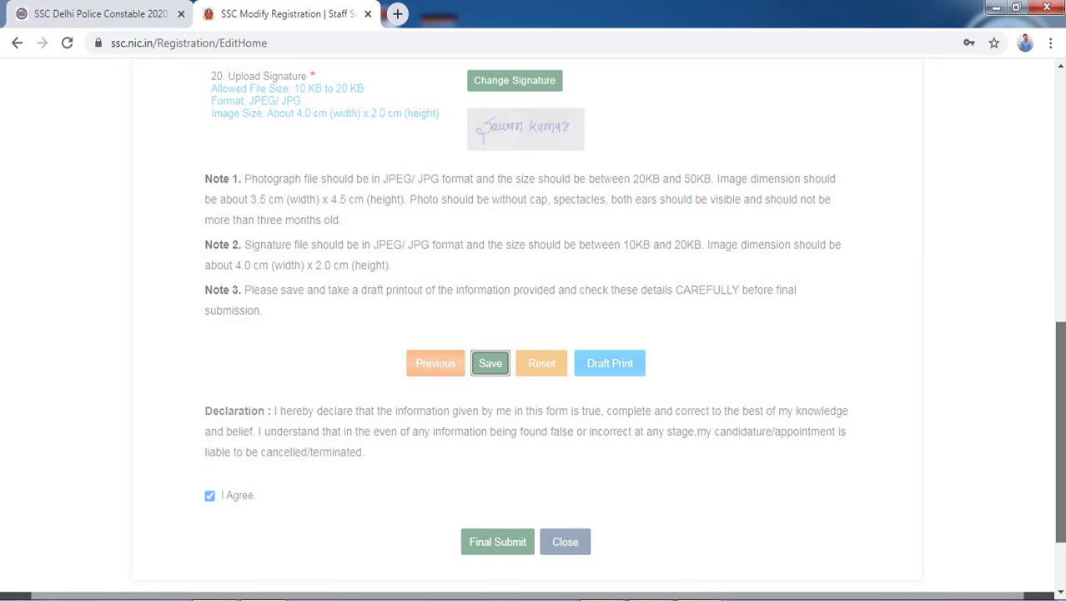
drag(1064, 419, 1064, 254)
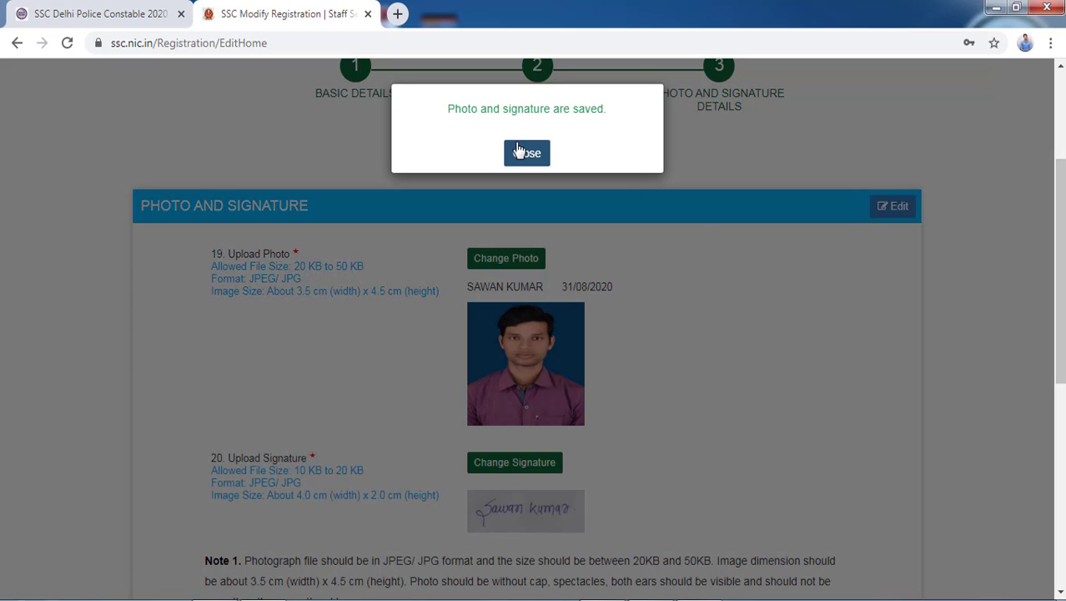
click(521, 153)
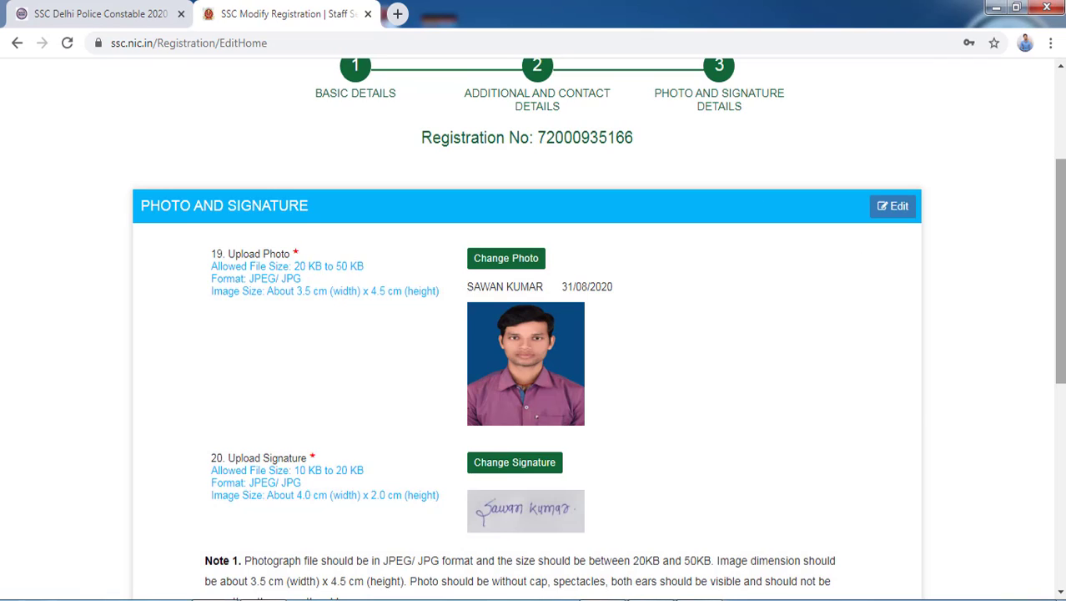
drag(1060, 275, 1059, 398)
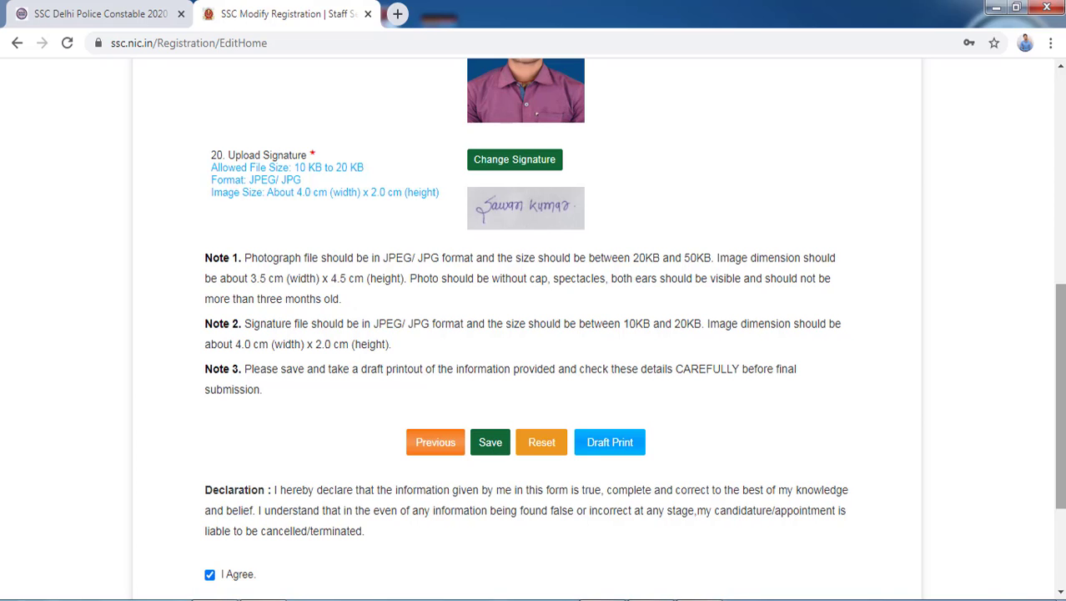
- With I Agree ticked at the bottom of the page, final-submit the modified registration
drag(1059, 392, 1059, 462)
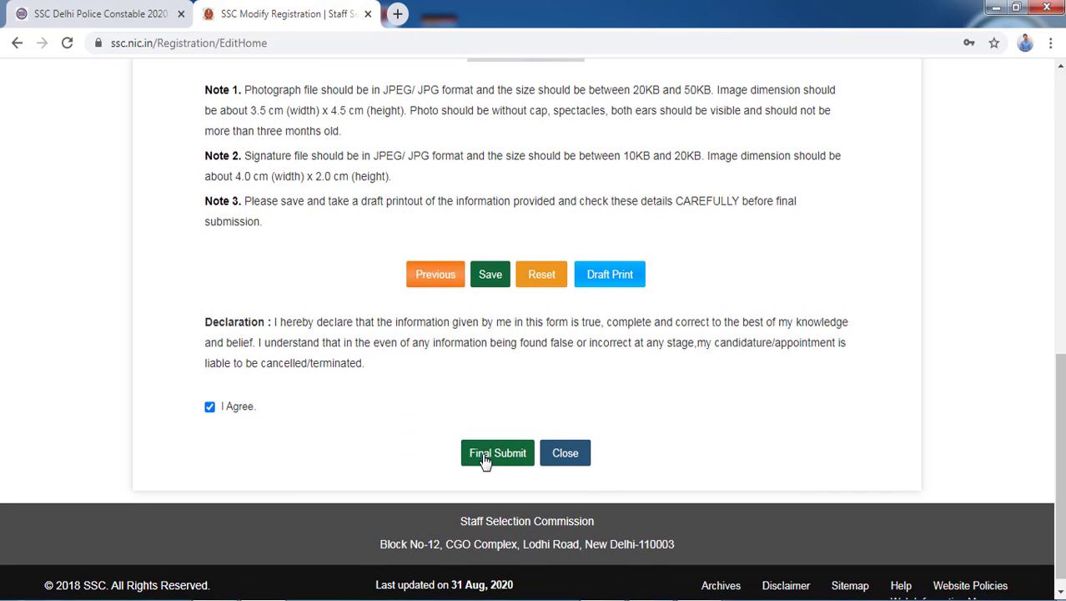
click(485, 461)
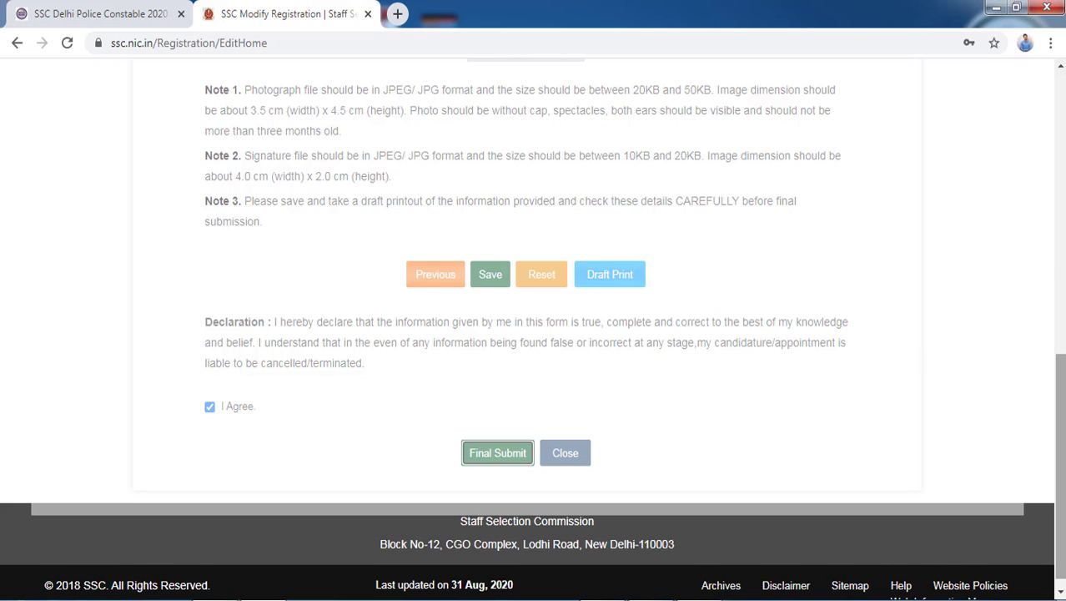
drag(1060, 367, 1060, 211)
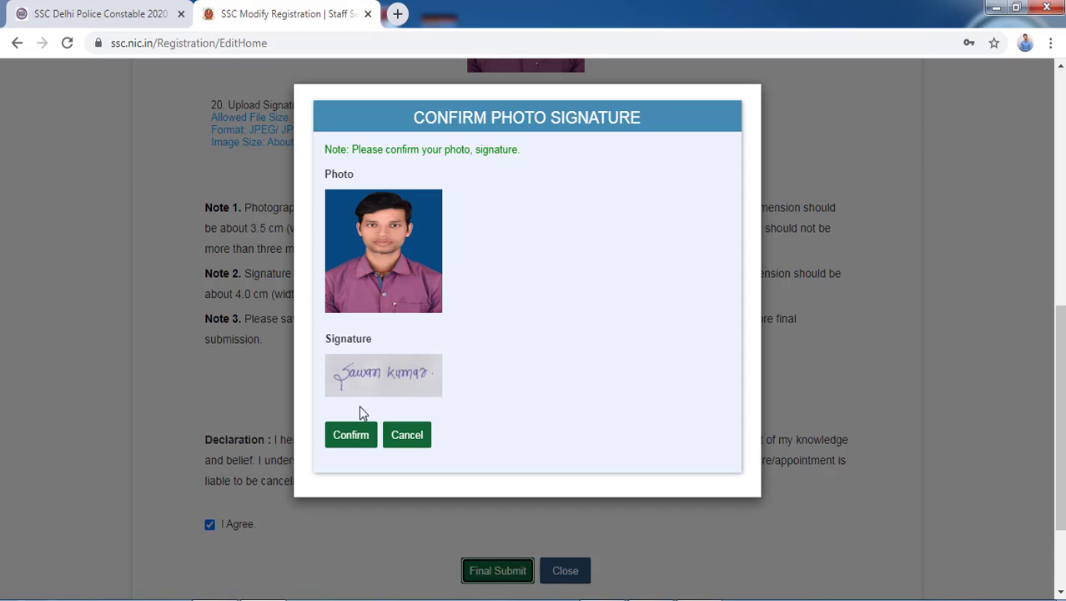
- Confirm the previewed photo and signature, then enter and submit the mobile OTP
click(350, 435)
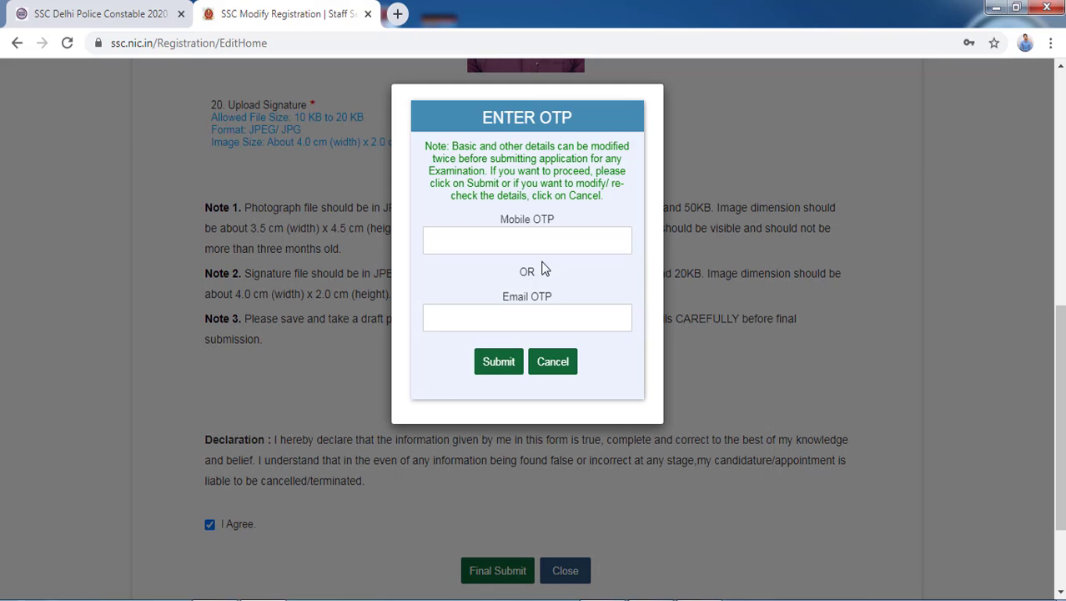
click(530, 240)
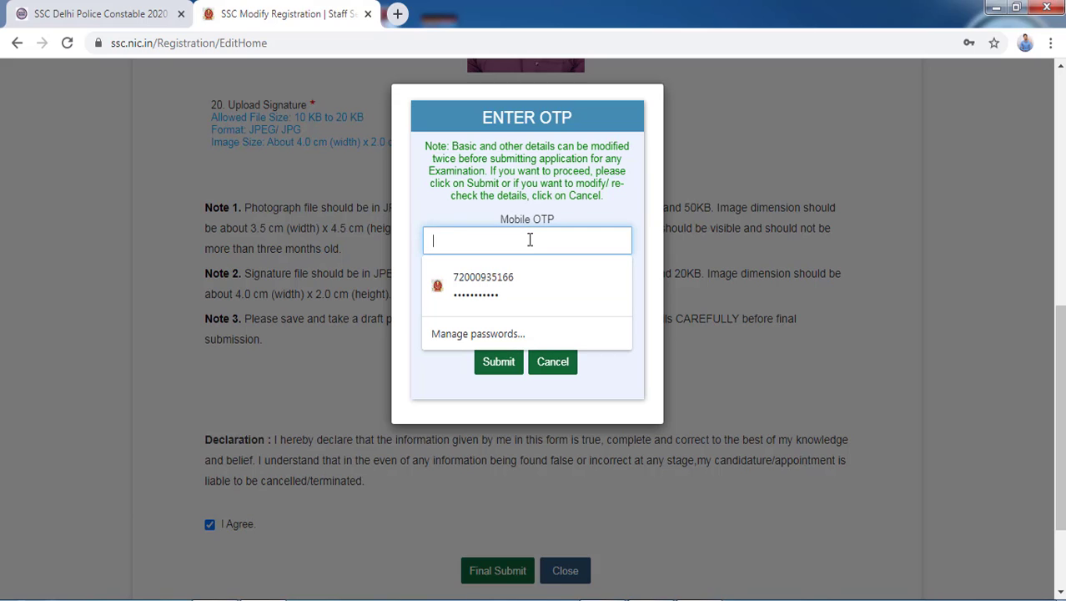
click(445, 218)
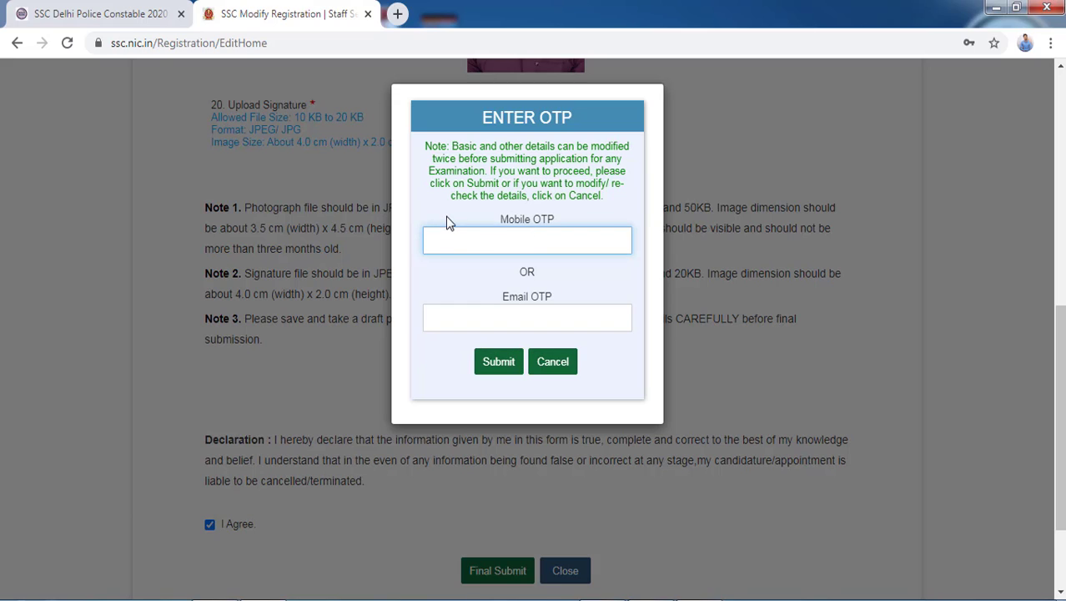
click(469, 321)
click(500, 238)
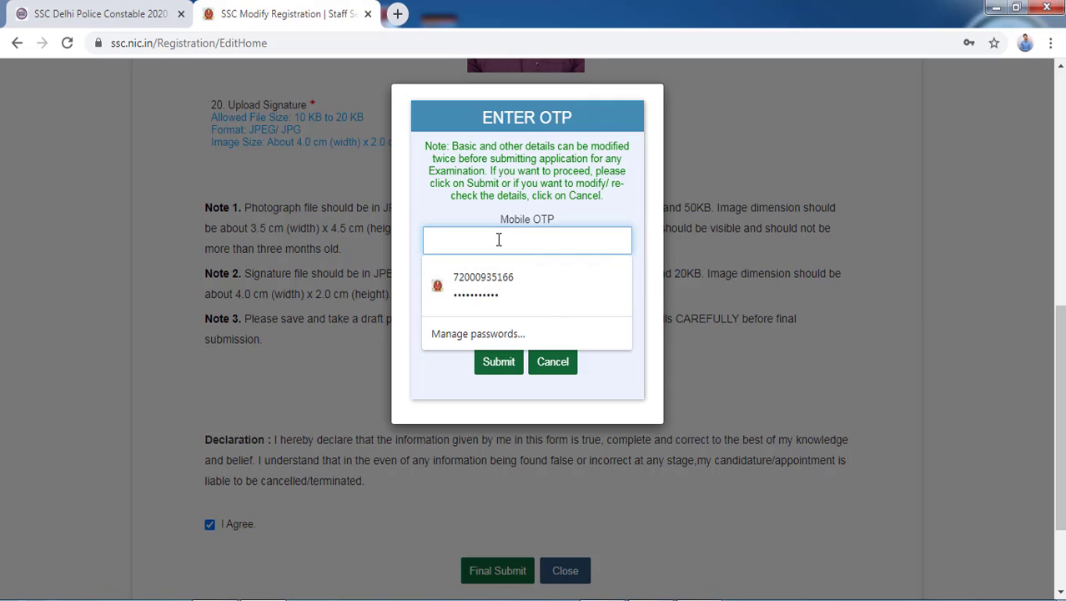
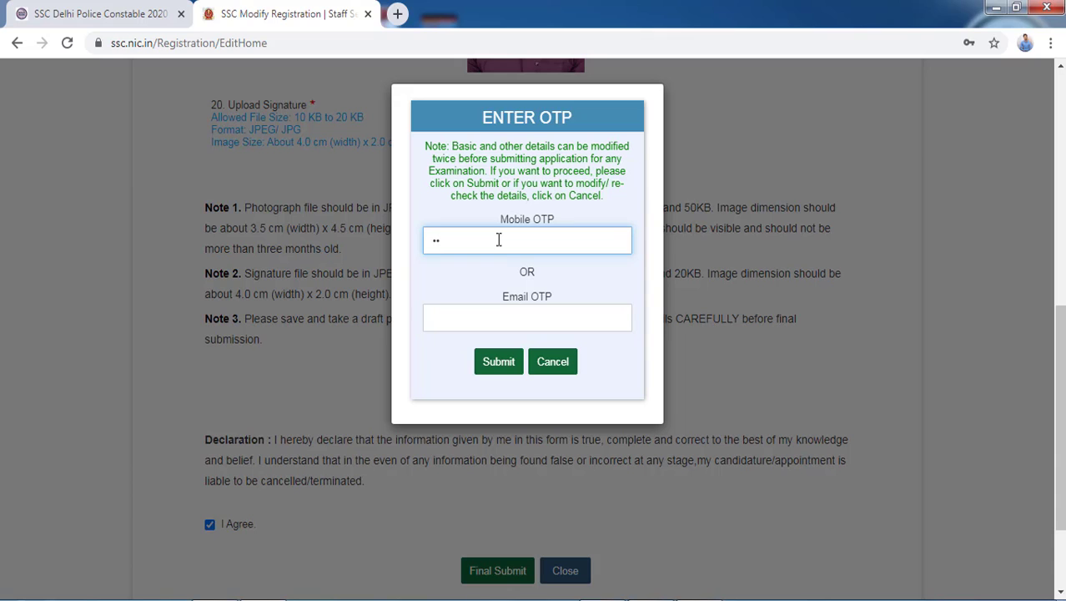
click(508, 363)
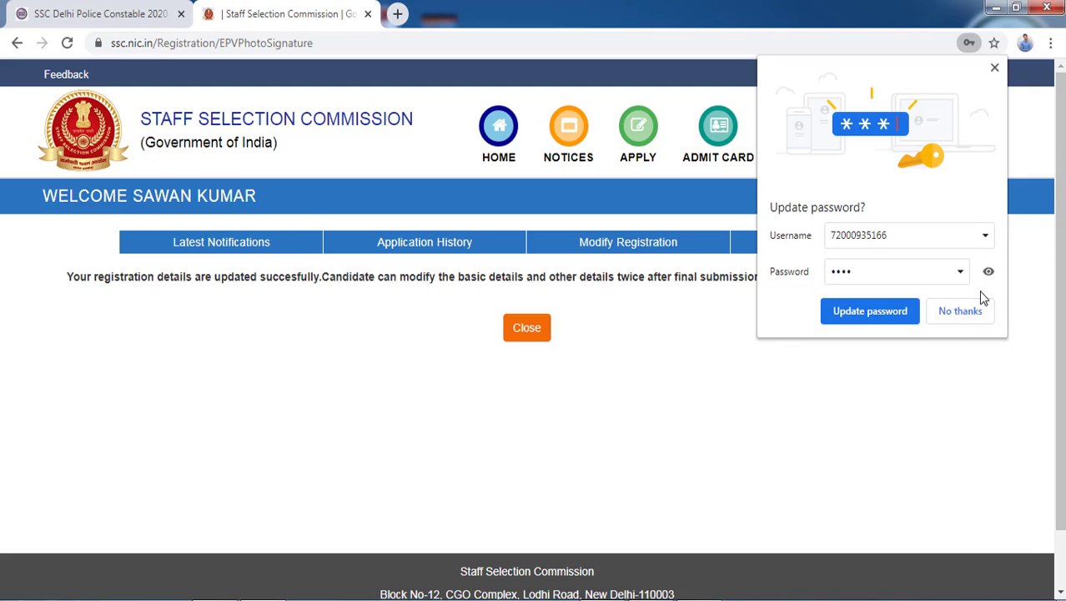
- Decline the password update, close the confirmation, and apply for Delhi Police Constable (Executive) 2020
click(971, 315)
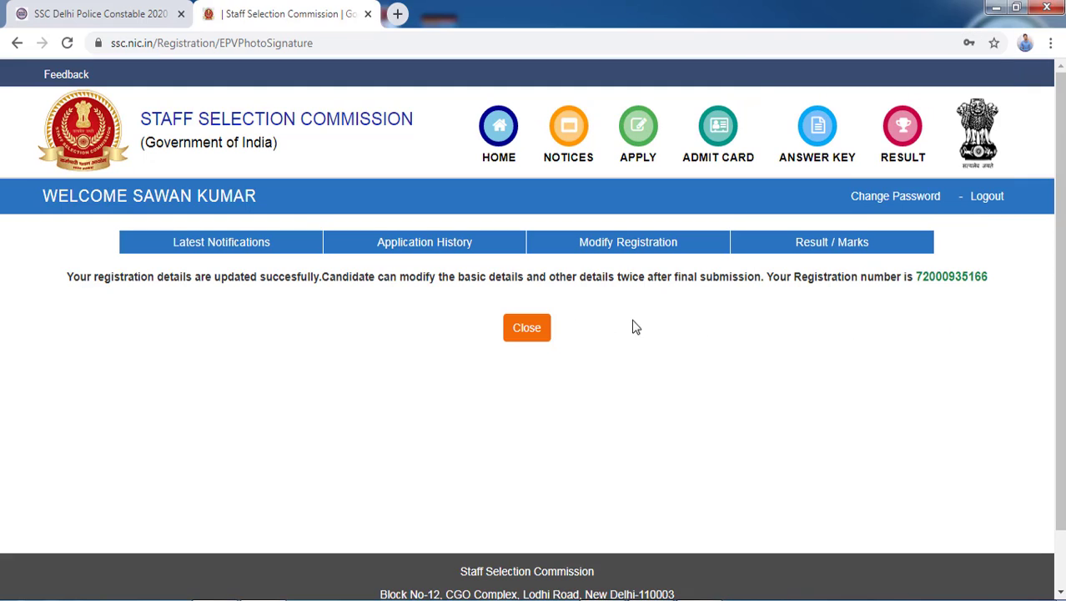
click(533, 332)
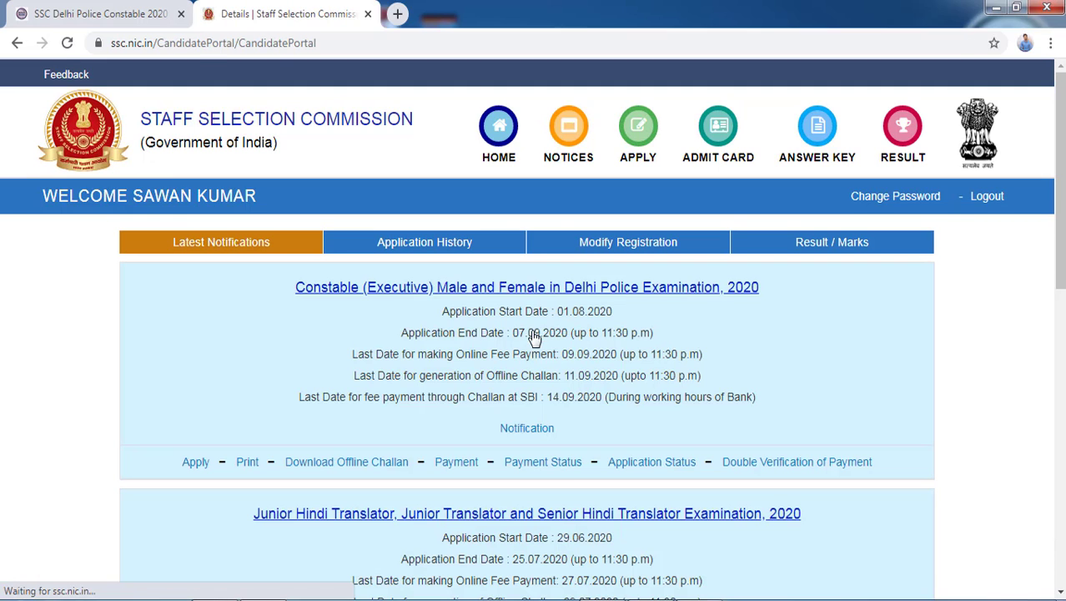
click(199, 467)
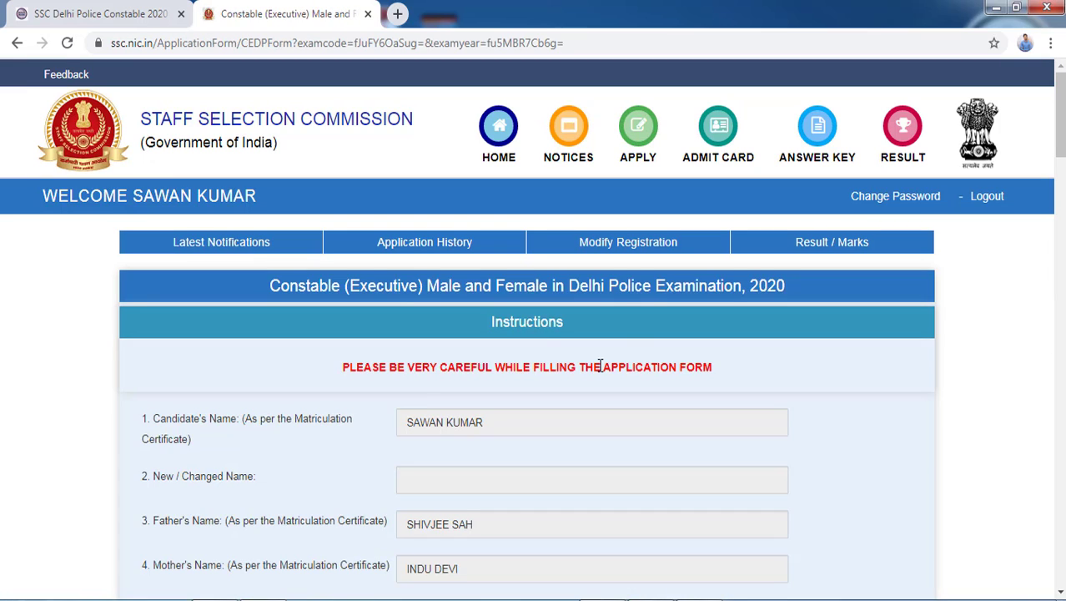
- Answer No to the Delhi OBC, departmental candidate, Delhi Police ward and sports questions
drag(1059, 125, 1059, 164)
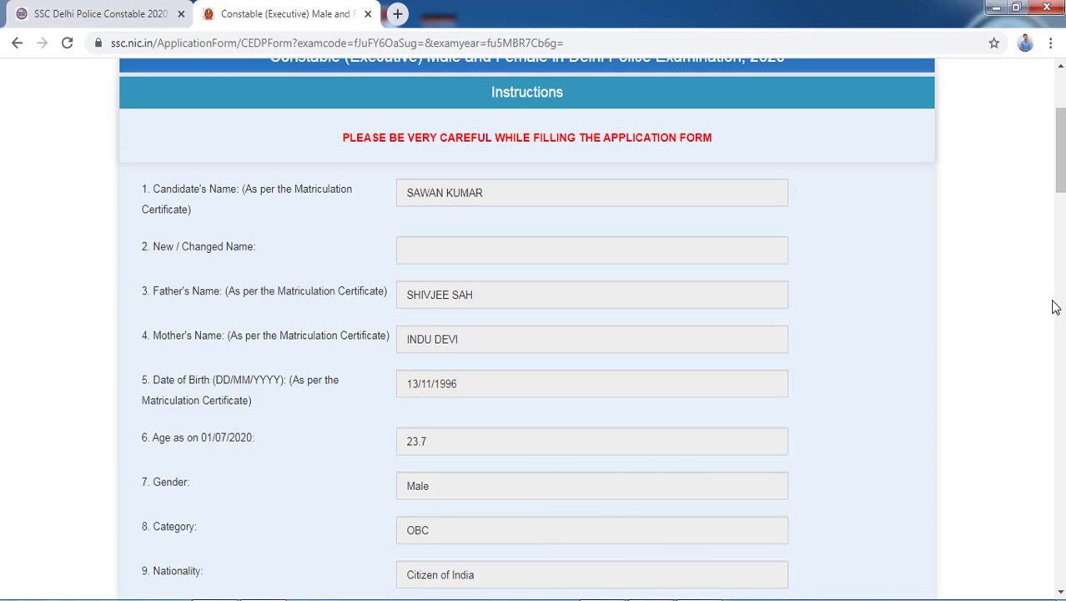
drag(1060, 151, 1059, 232)
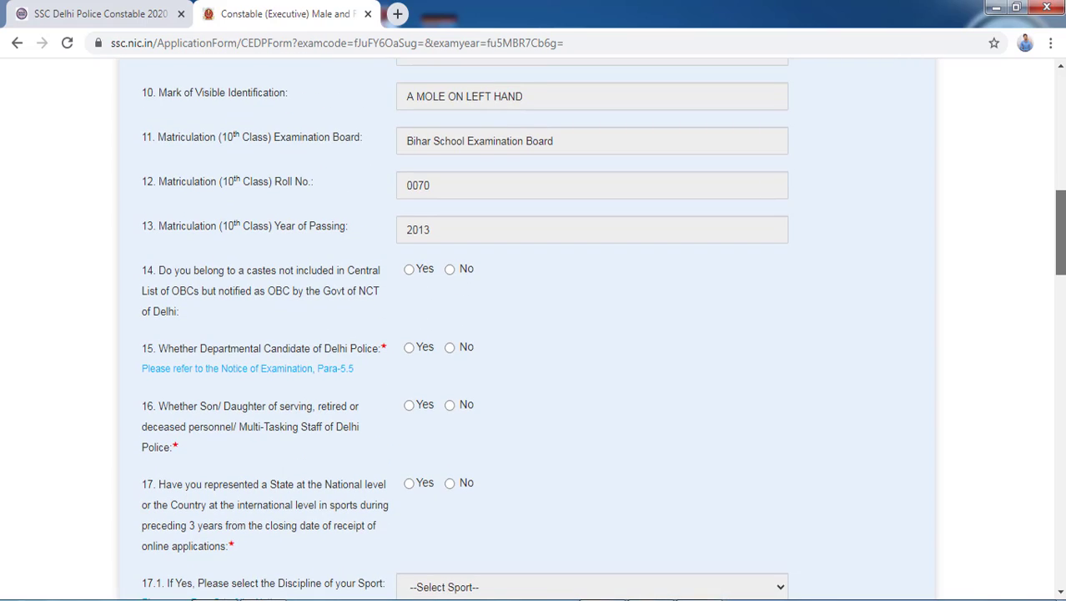
click(450, 270)
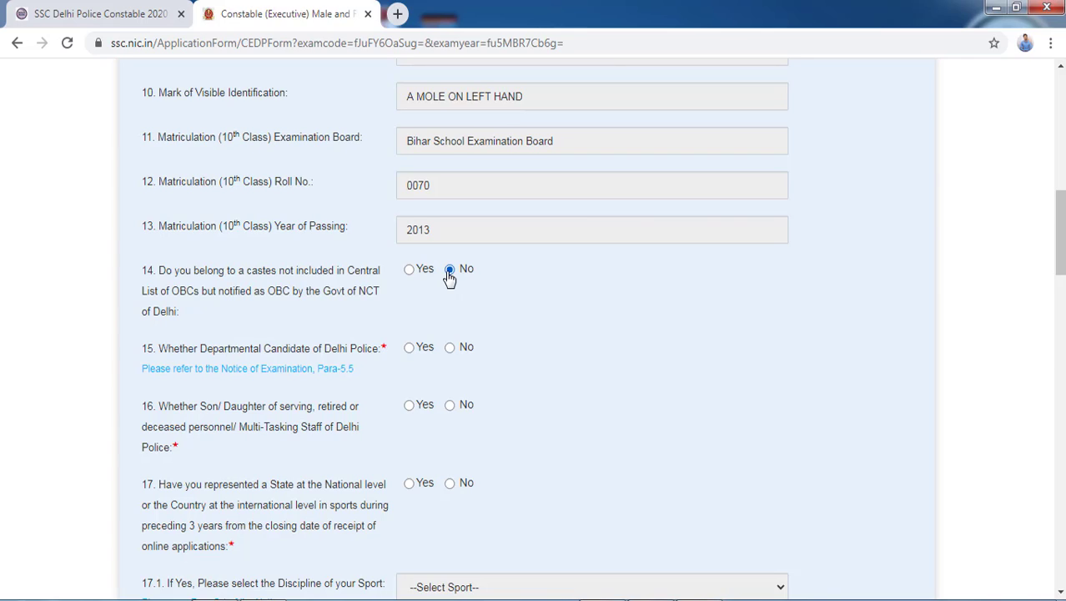
click(449, 348)
click(451, 405)
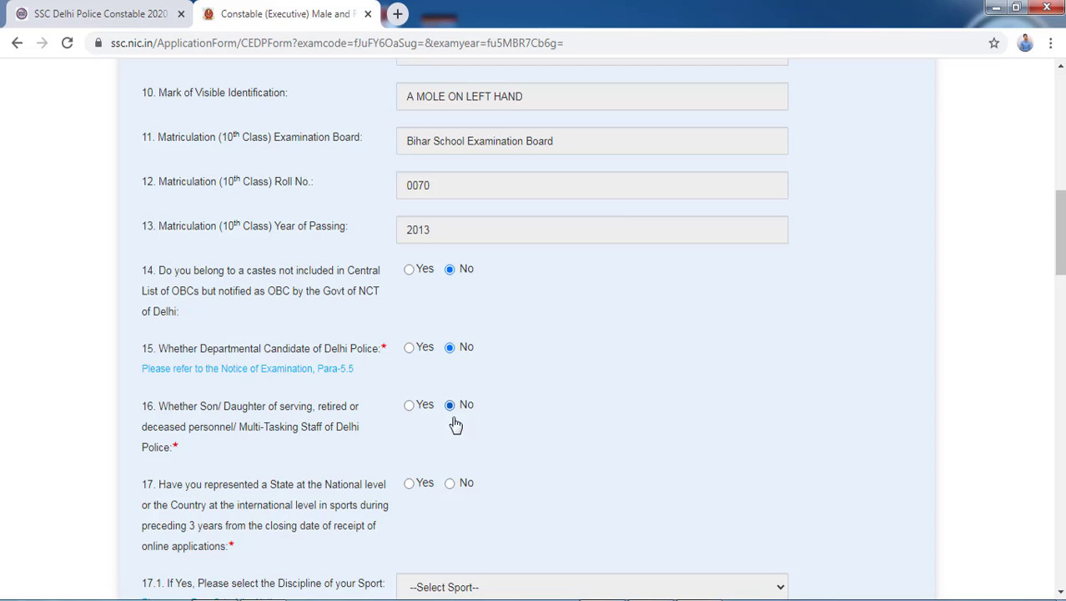
click(451, 484)
scroll(532, 347, down, 3)
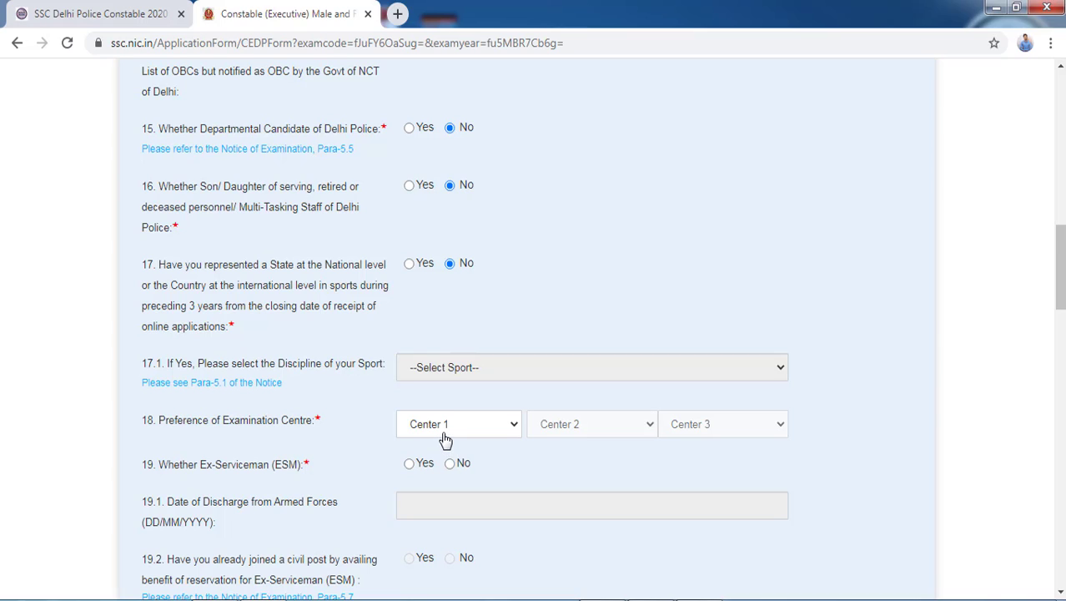
click(445, 439)
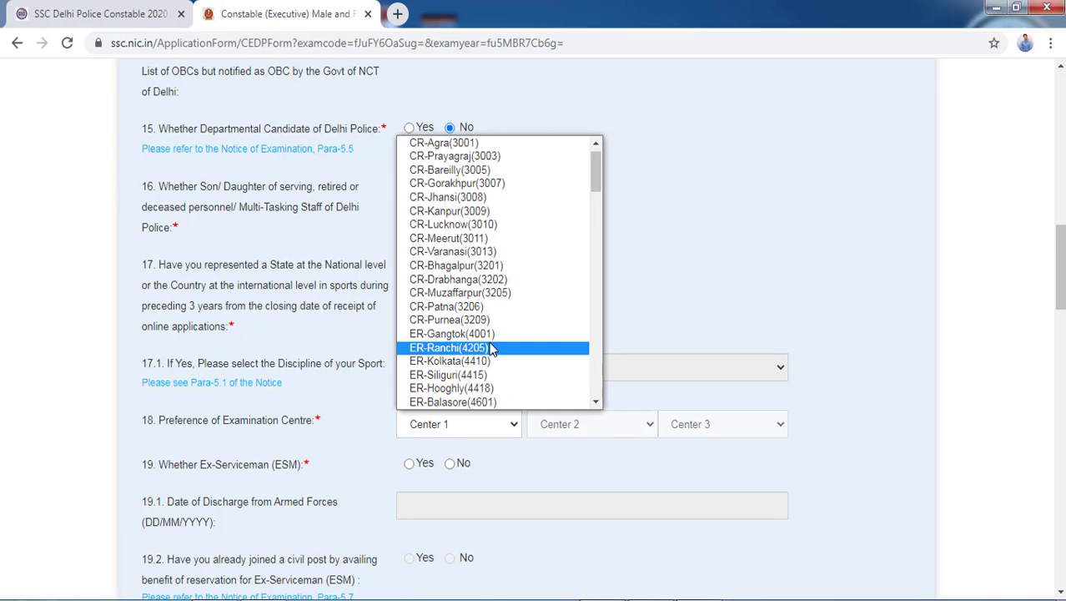
- Set centre preferences 1 and 2 to CR-Muzaffarpur(3205) and CR-Patna(3206)
click(633, 218)
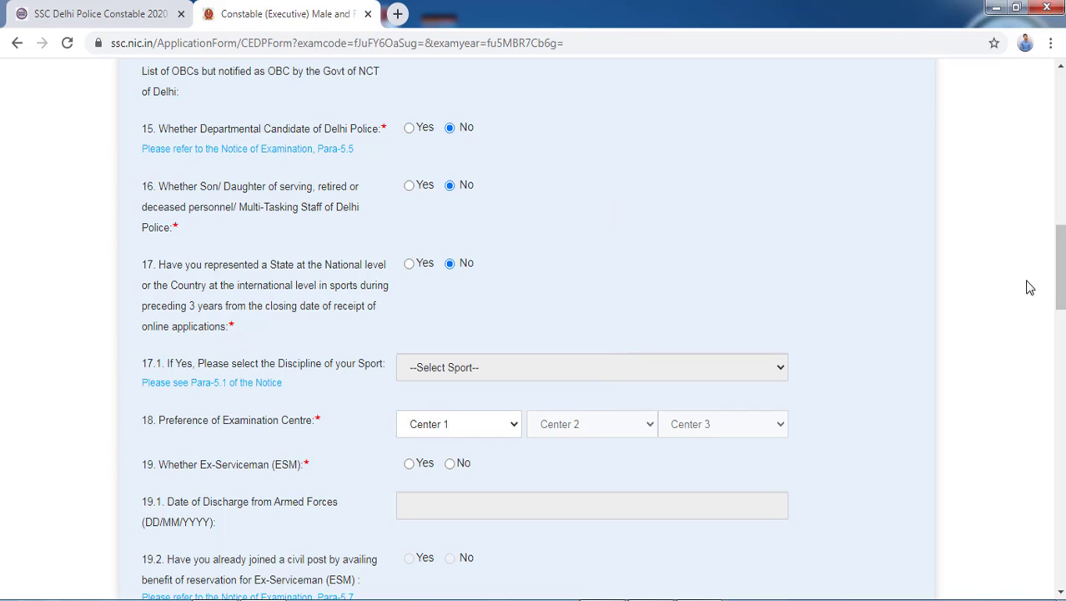
scroll(1061, 288, down, 1)
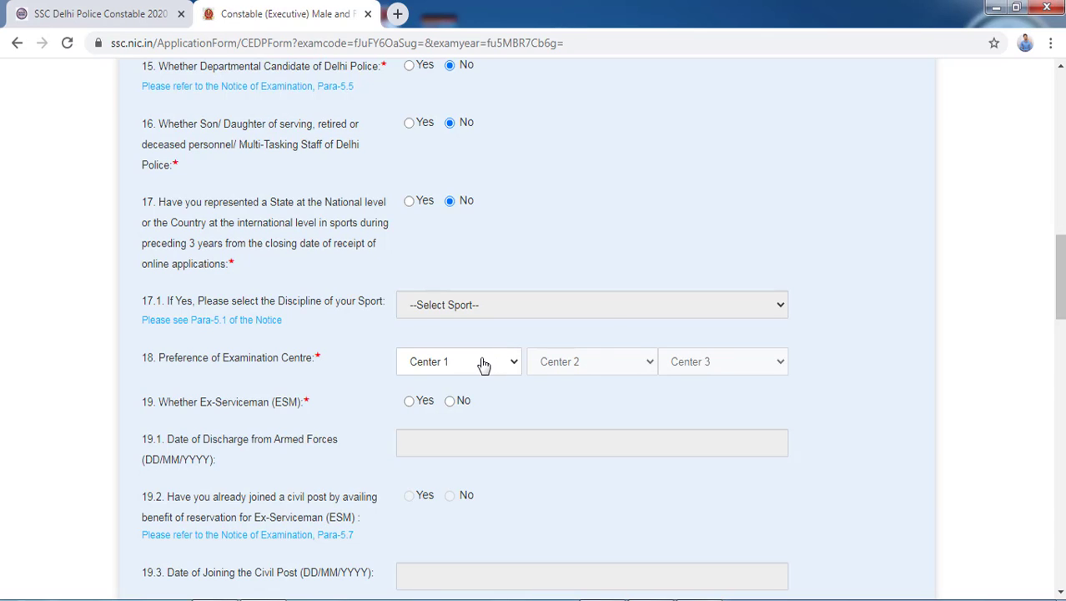
click(484, 363)
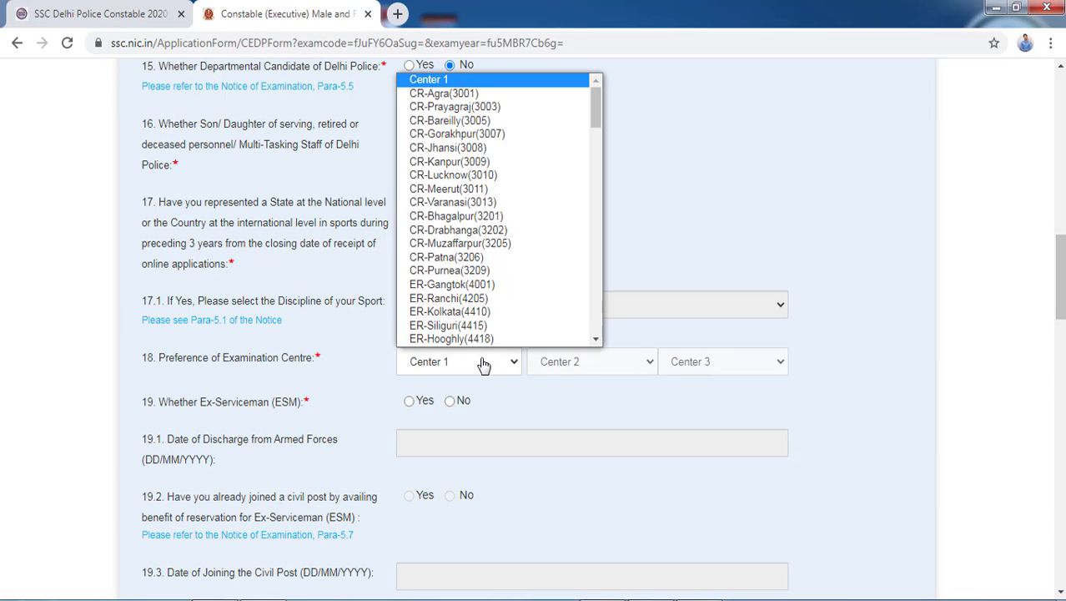
click(536, 250)
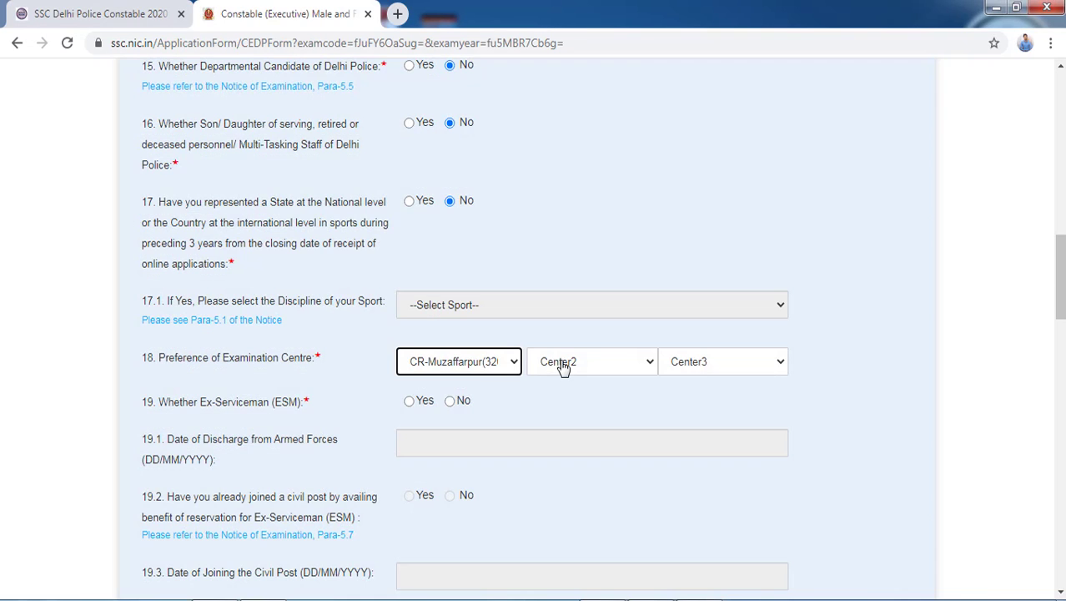
click(562, 364)
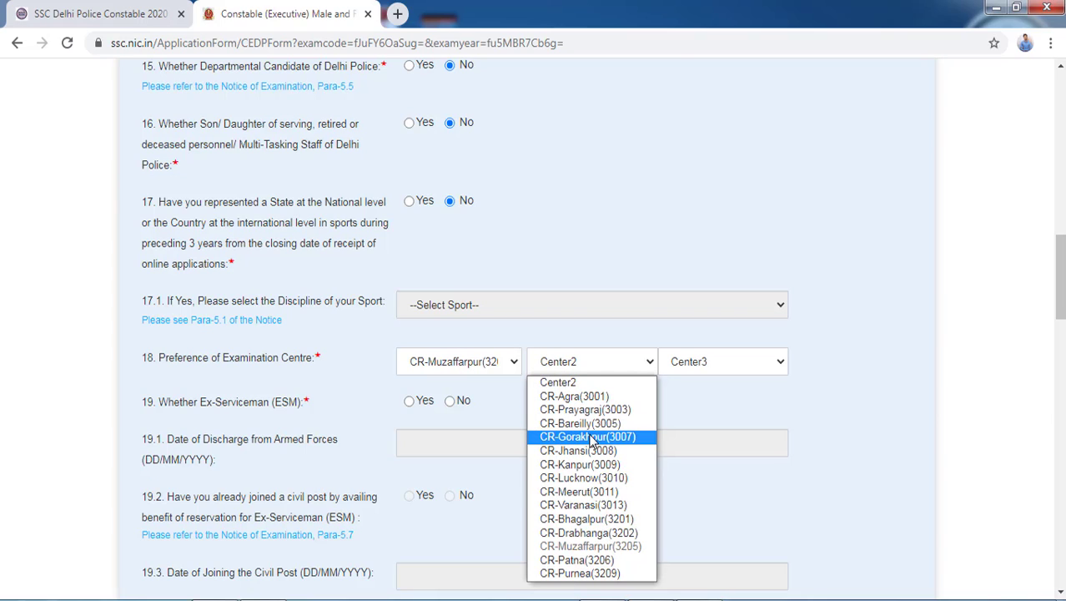
key(Down)
key(Down)
key(Down)
key(Down)
key(Down)
key(Down)
key(Down)
key(Down)
key(Down)
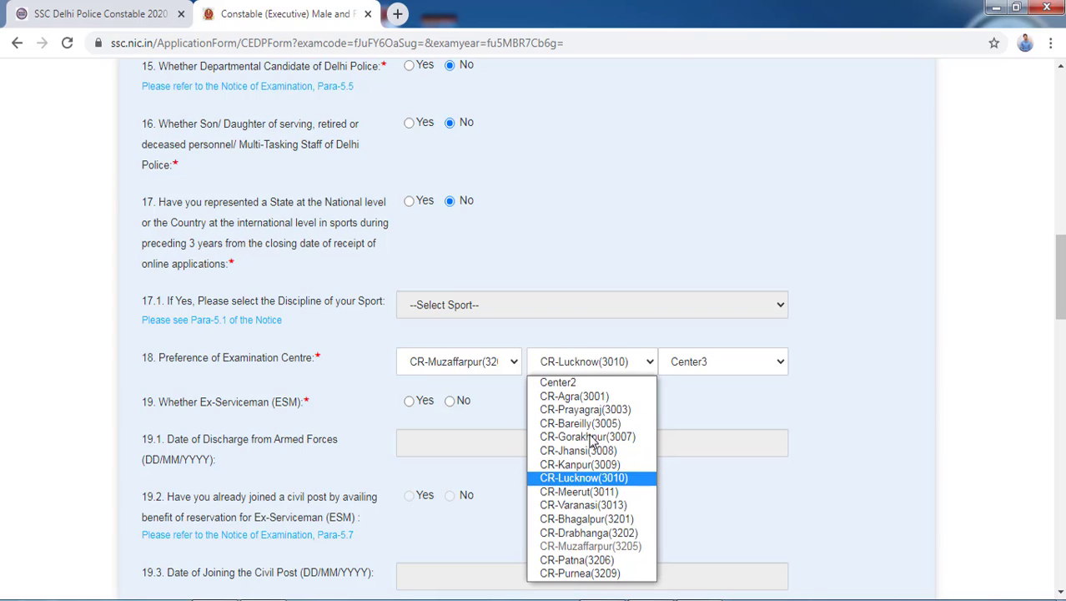
key(Up)
key(Up)
key(Up)
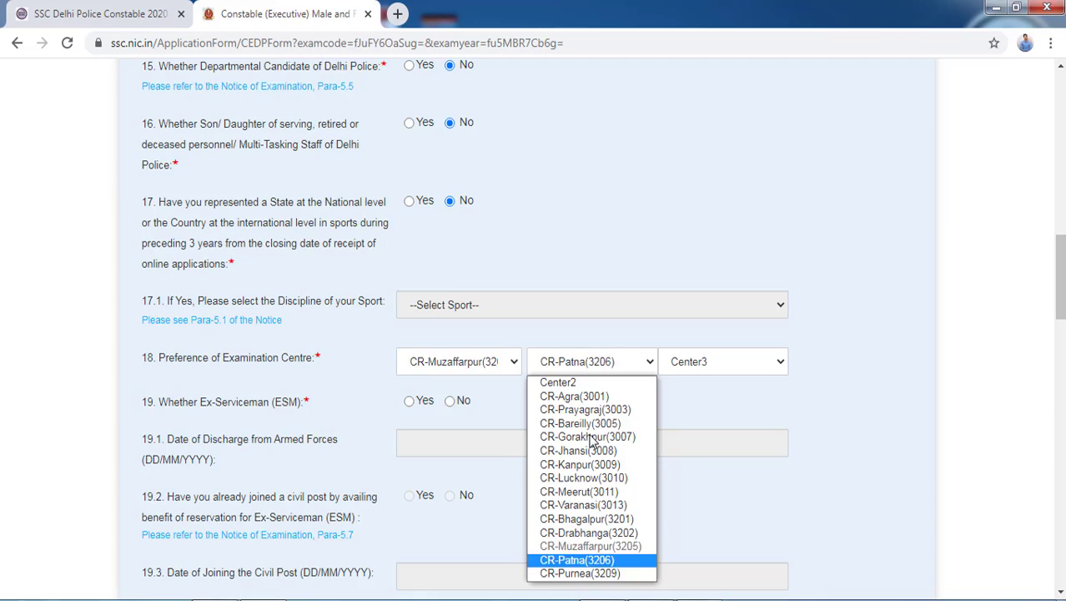
key(Down)
key(Down)
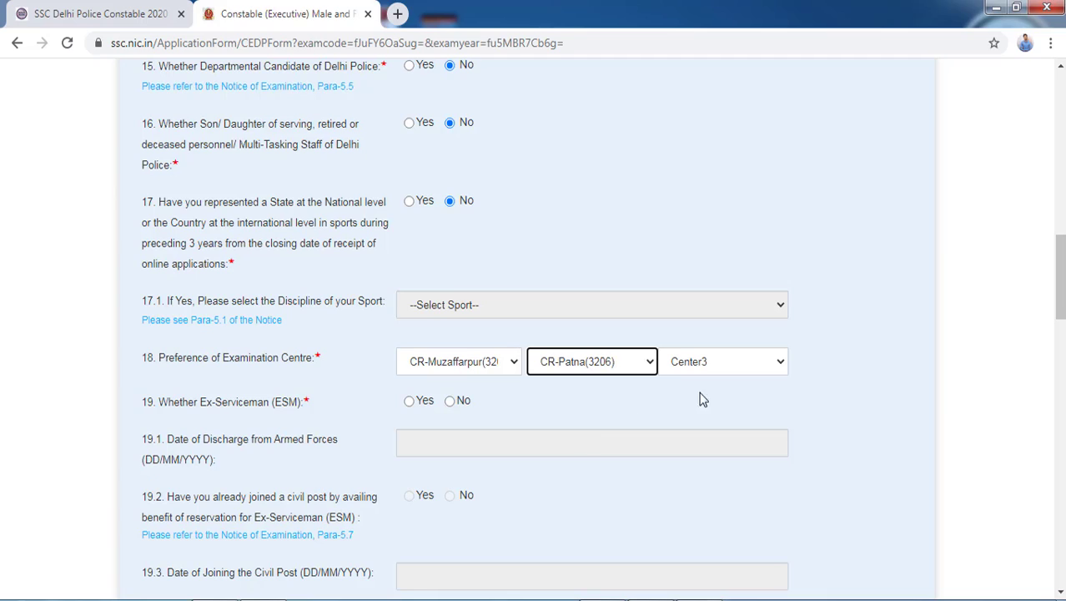
- Set the third centre to CR-Gorakhpur(3007) and answer No to the ex-serviceman question
click(715, 364)
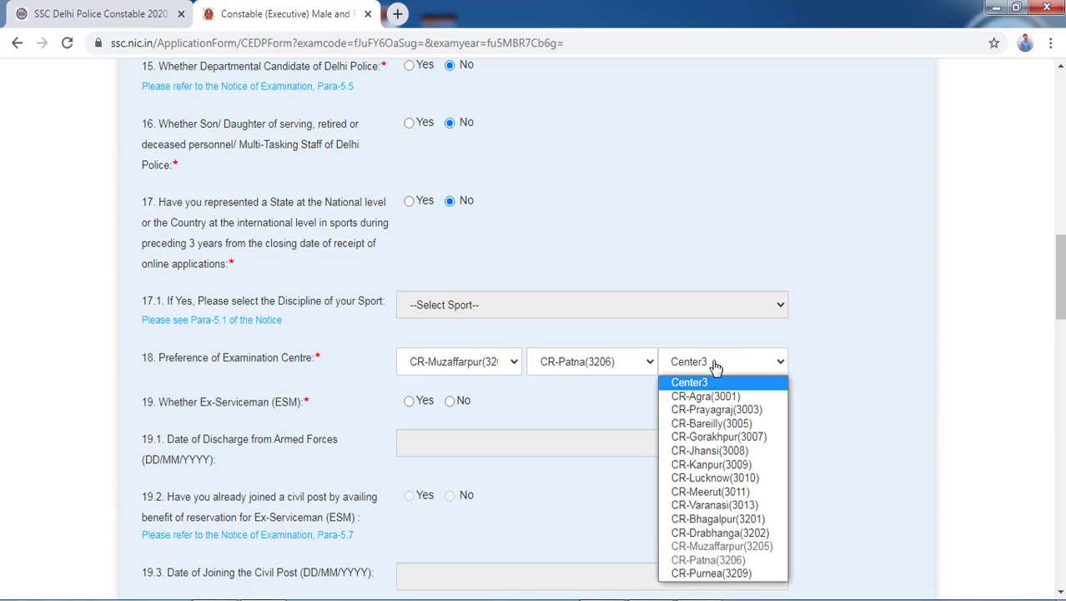
key(Down)
key(Down)
key(Down)
key(Down)
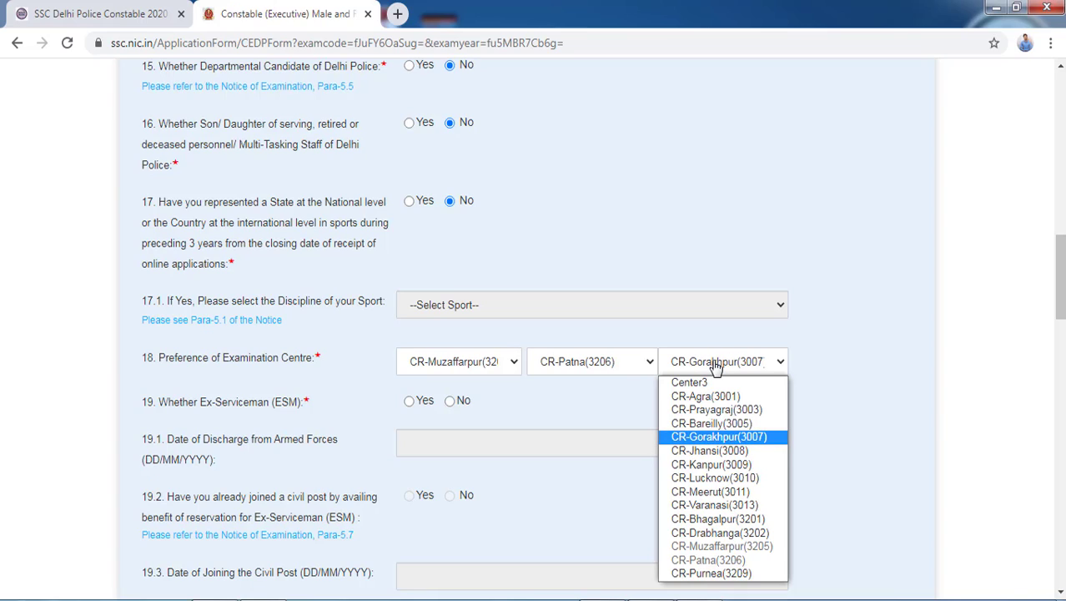
key(Return)
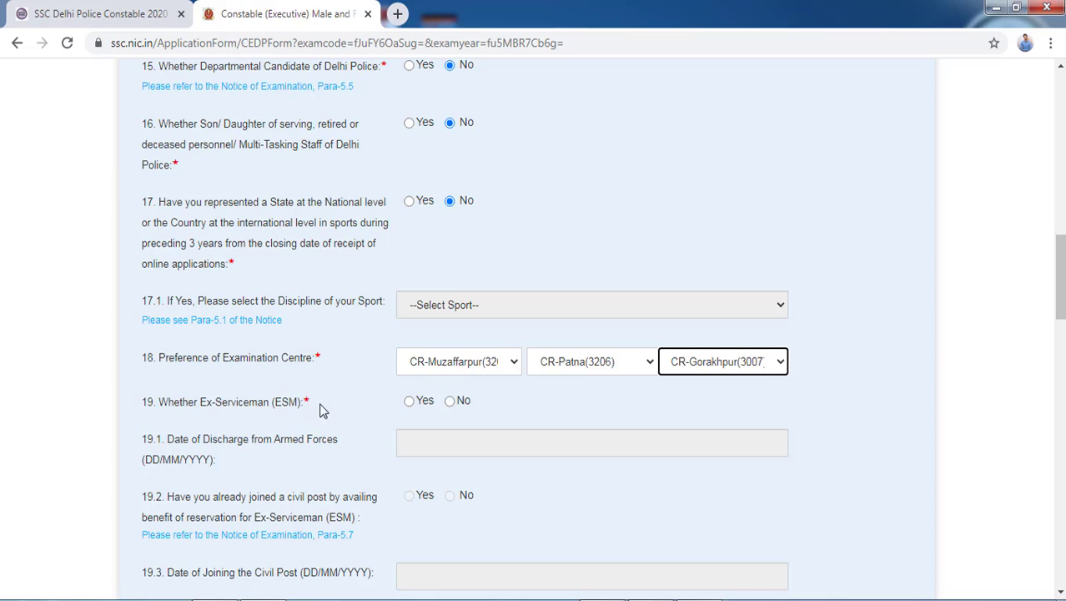
click(450, 401)
drag(1061, 299, 1061, 357)
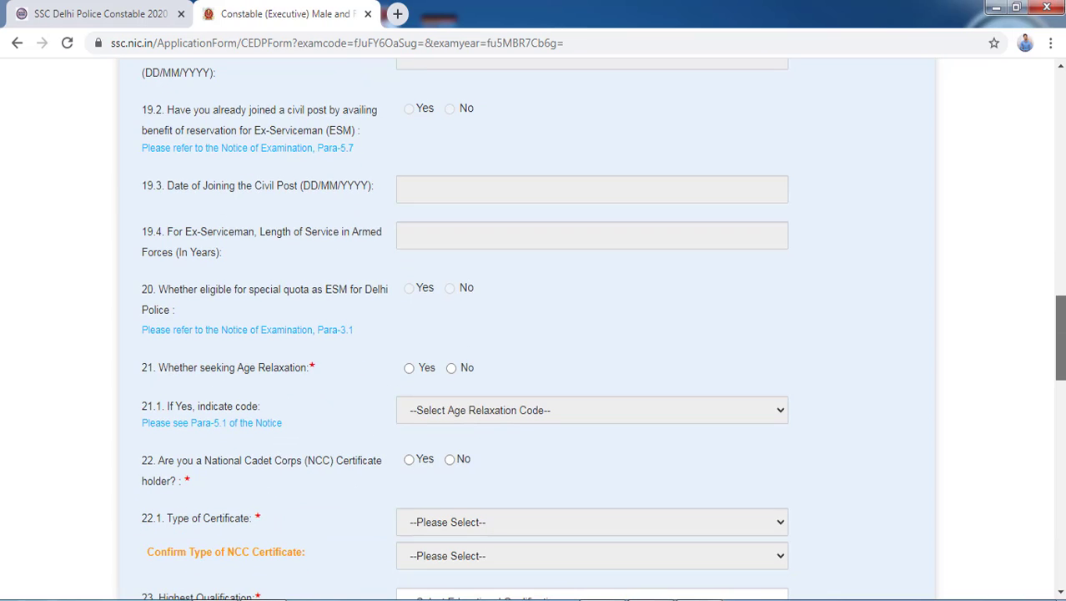
- Answer No to seeking age relaxation and to holding an NCC certificate
click(452, 369)
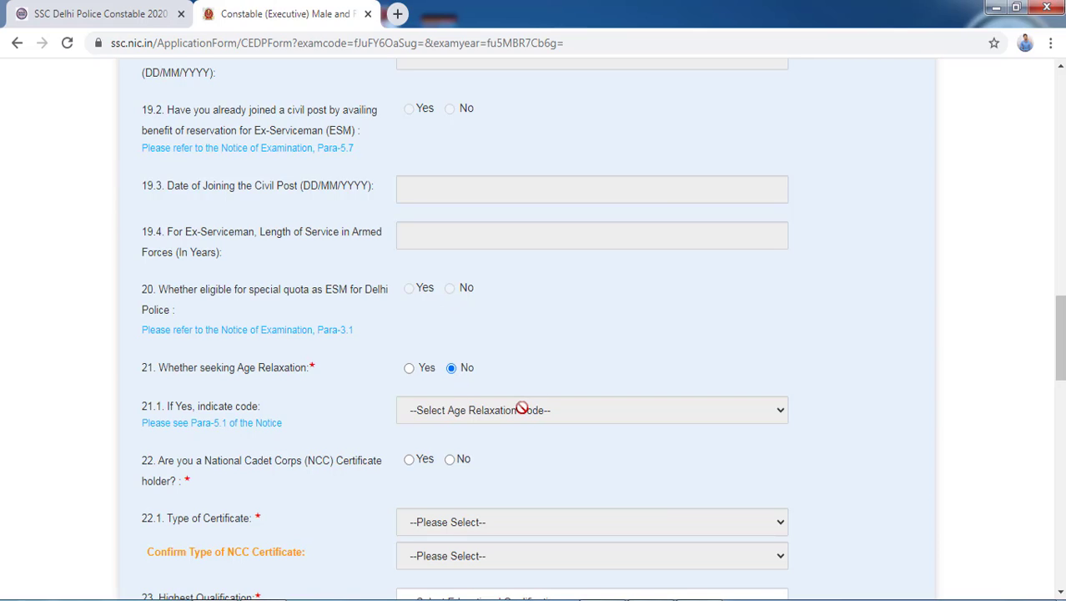
click(1059, 430)
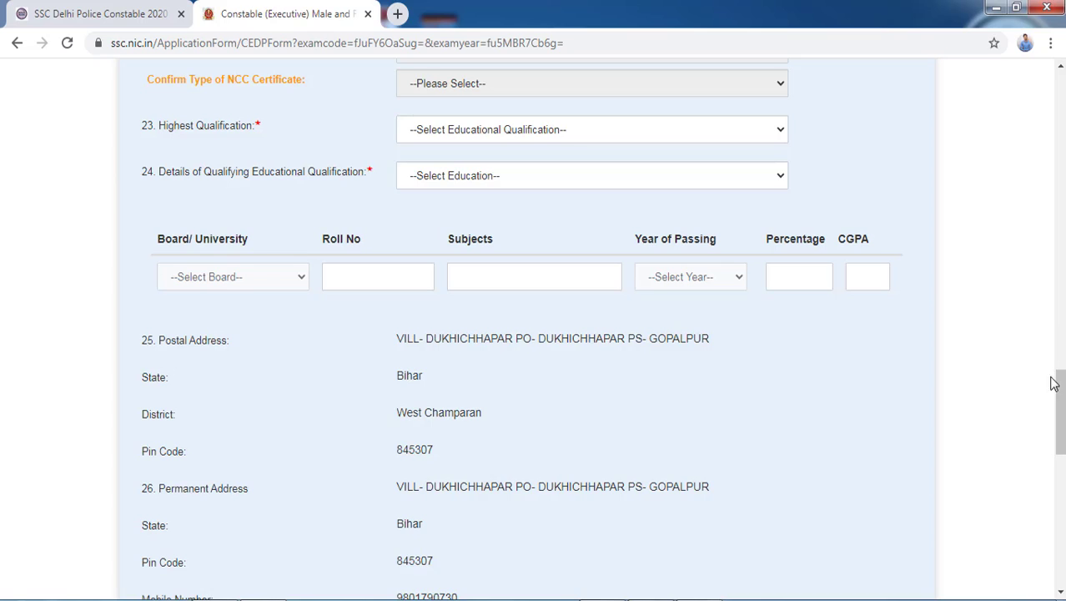
drag(1054, 383, 1054, 308)
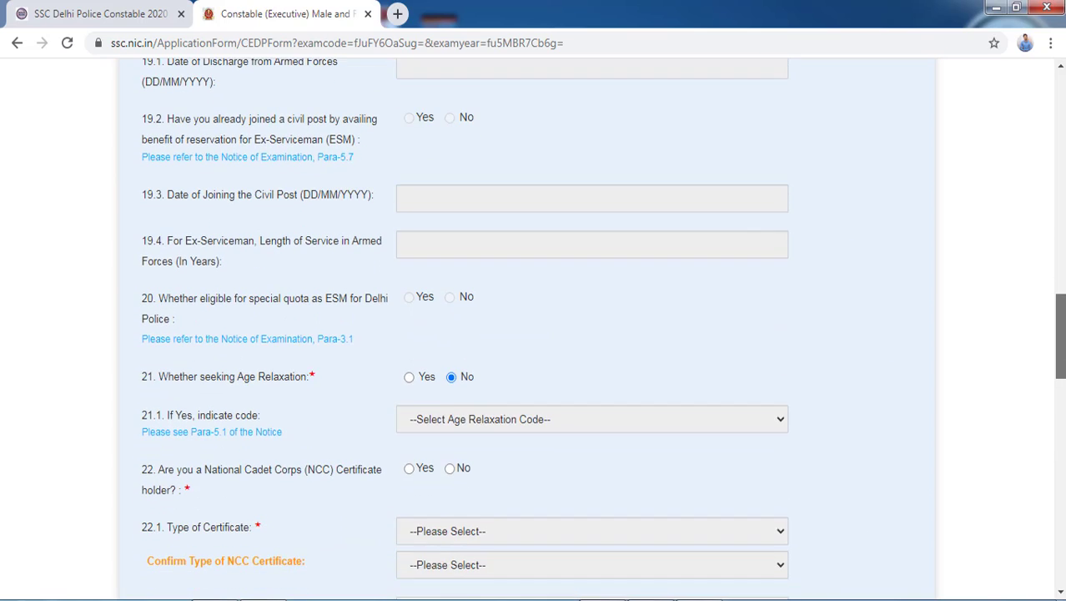
scroll(801, 345, down, 2)
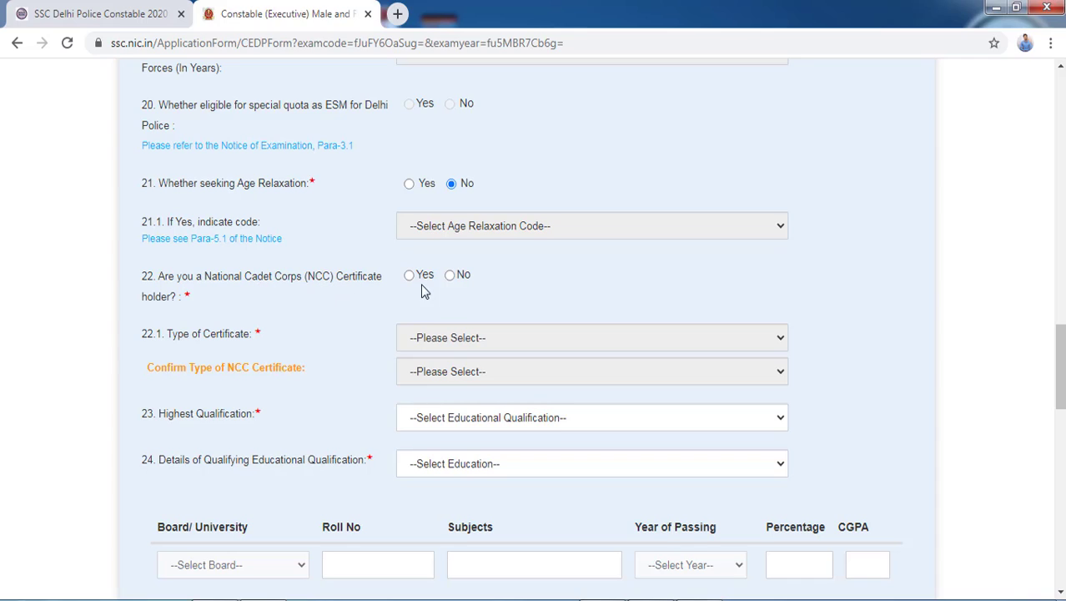
click(450, 274)
- Set the highest qualification to BA (5)
click(483, 426)
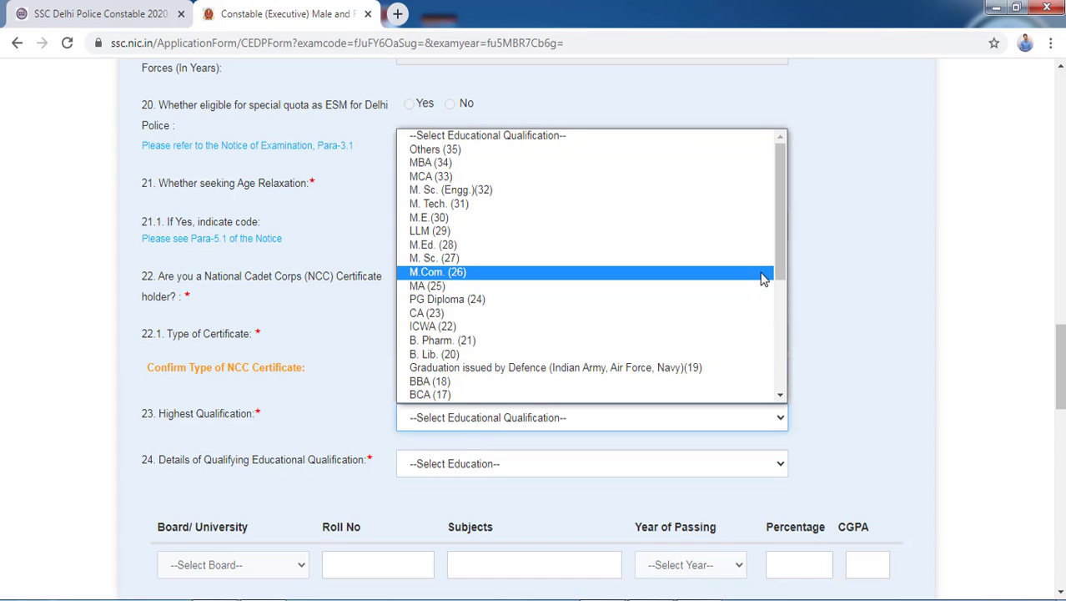
drag(783, 244, 807, 360)
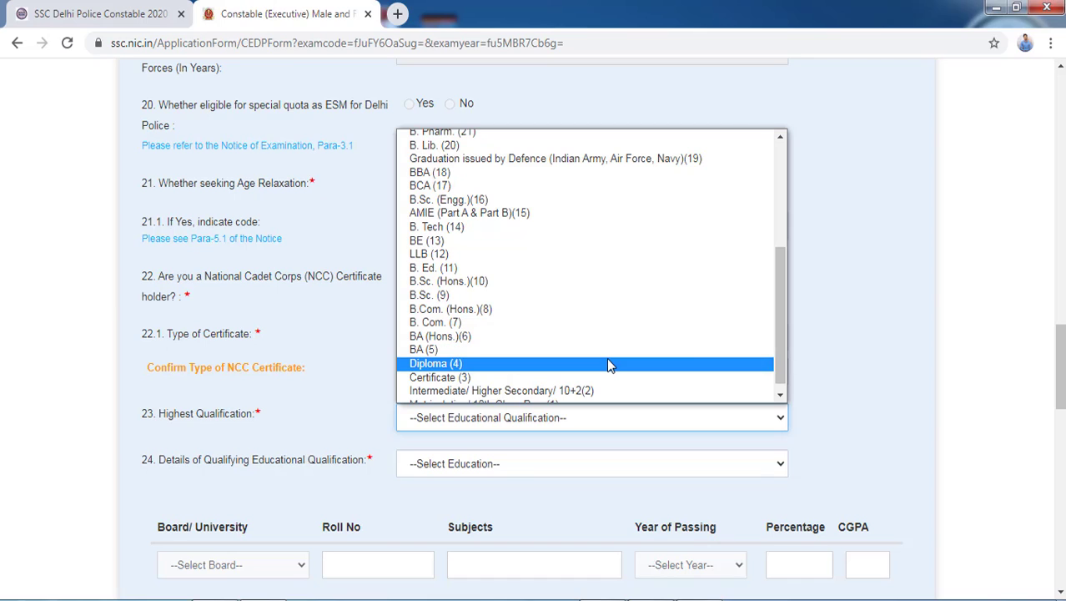
drag(776, 340, 804, 350)
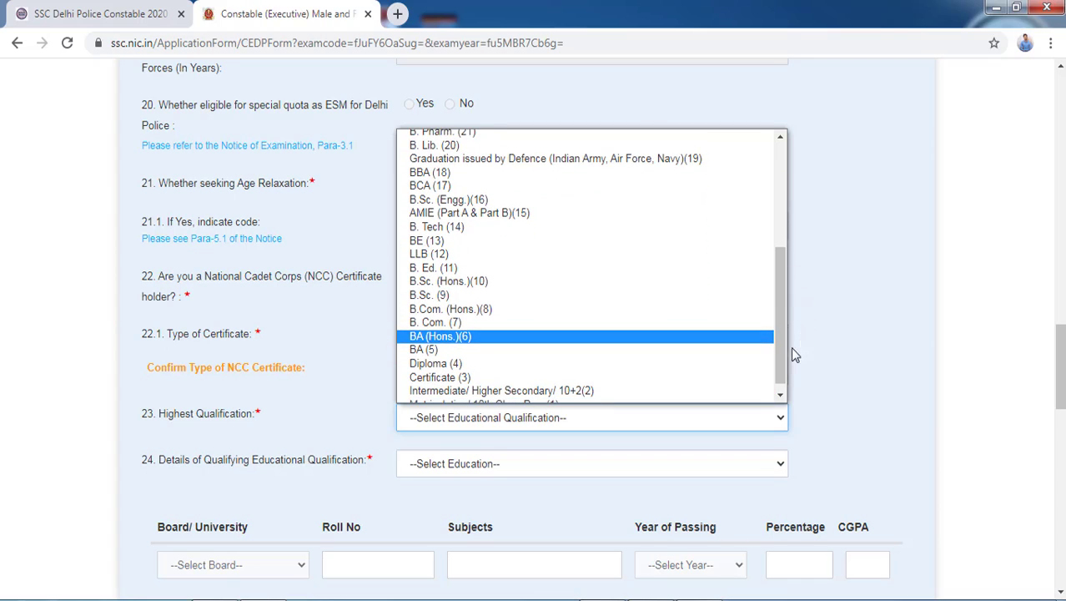
click(513, 349)
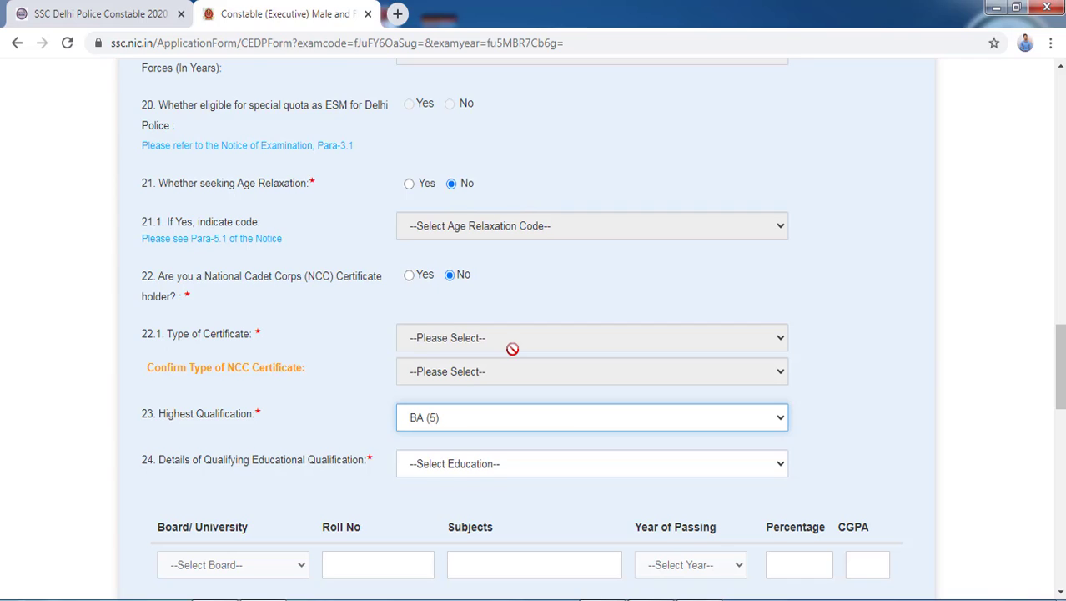
- Choose 12th as the qualifying education, then recheck the highest qualification list
click(543, 463)
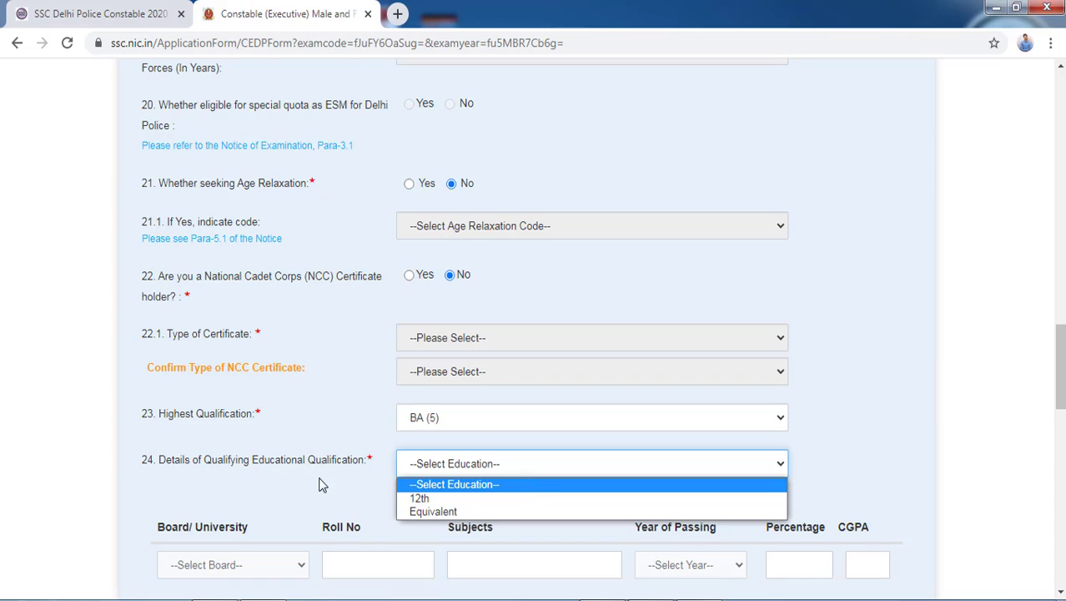
click(248, 483)
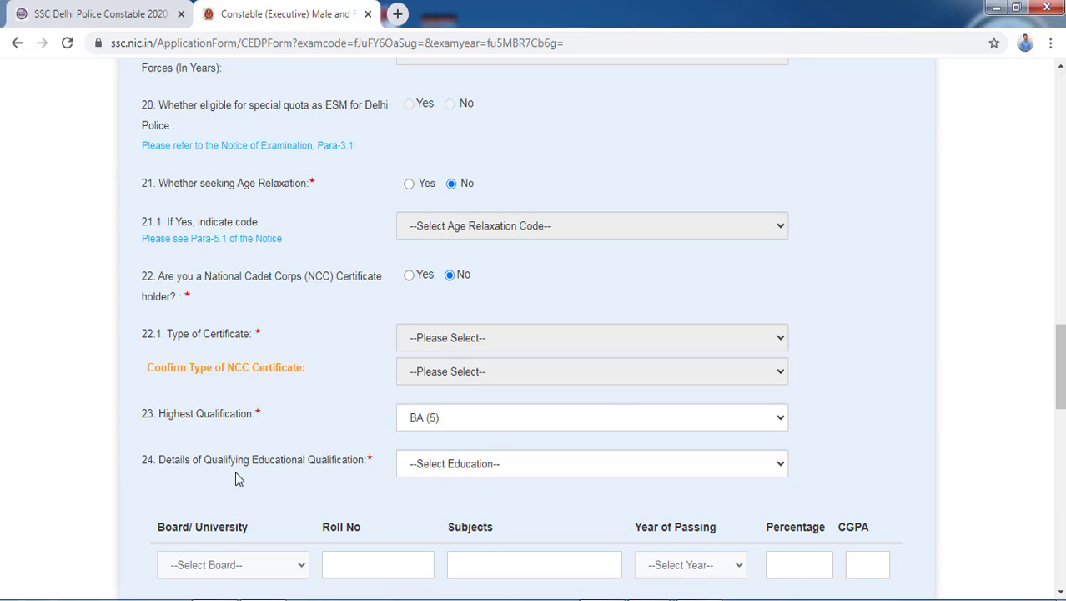
scroll(965, 360, down, 1)
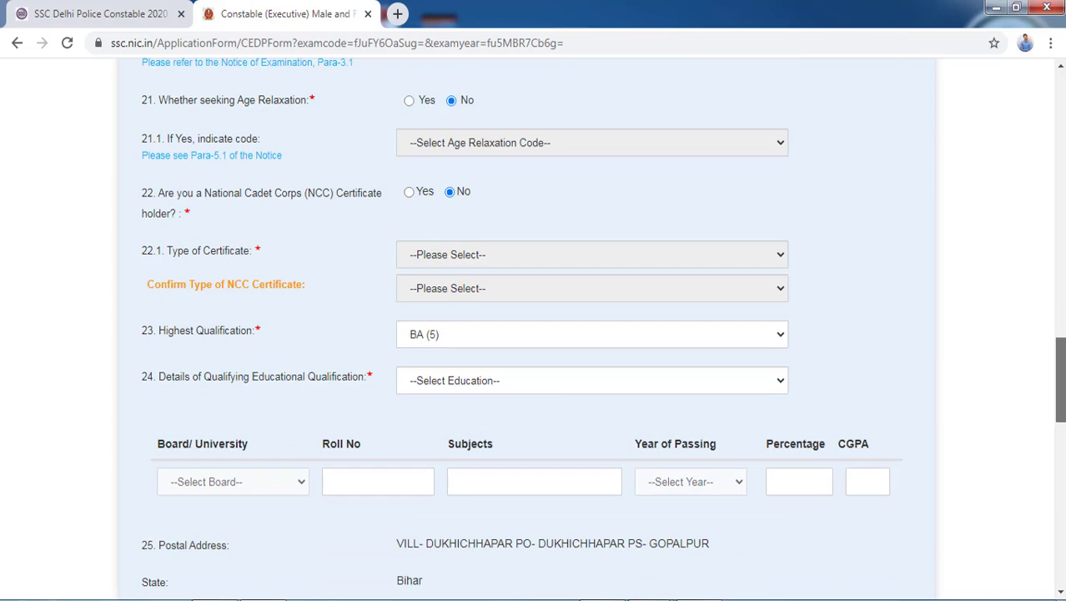
click(506, 396)
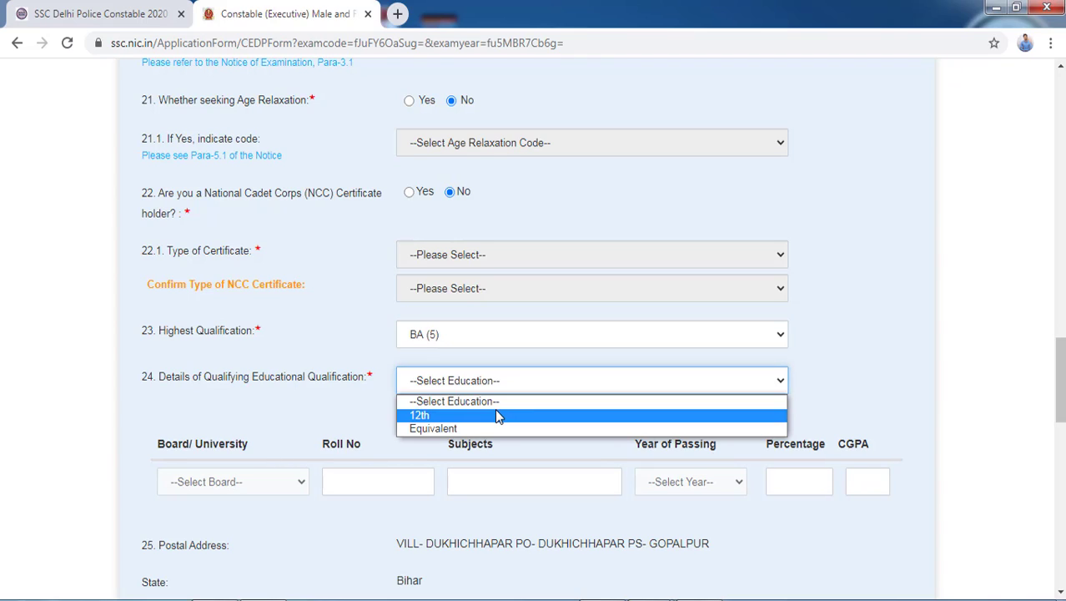
click(495, 411)
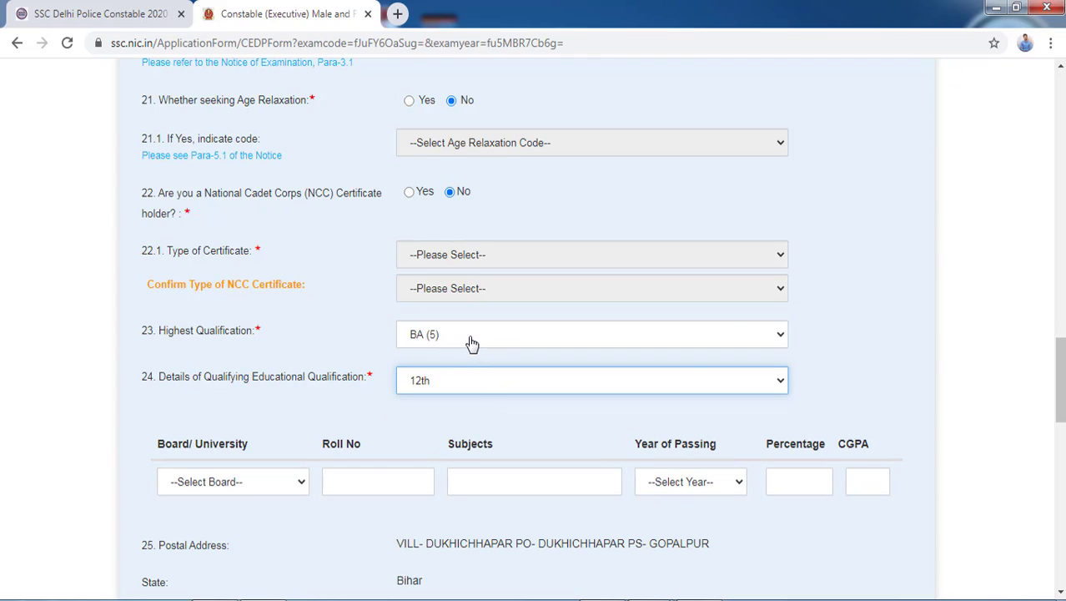
drag(1063, 401, 1062, 407)
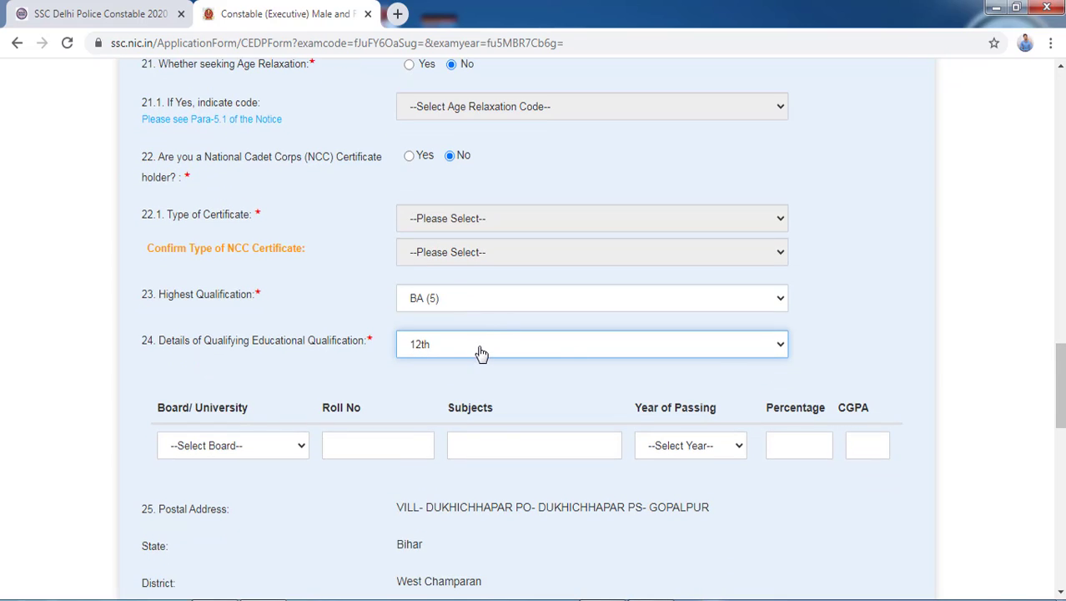
click(488, 308)
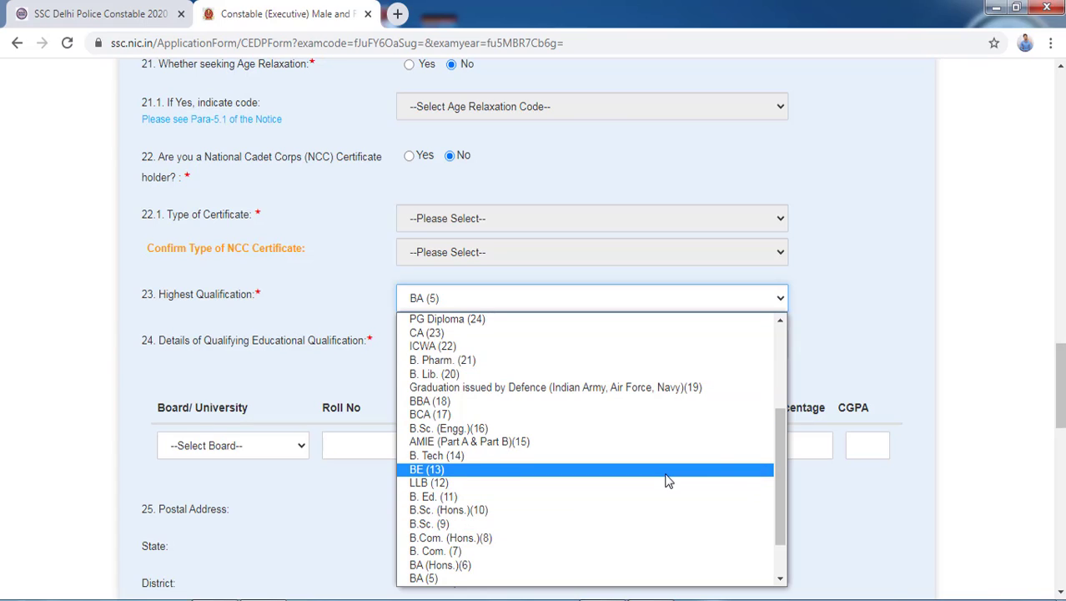
drag(784, 457, 792, 507)
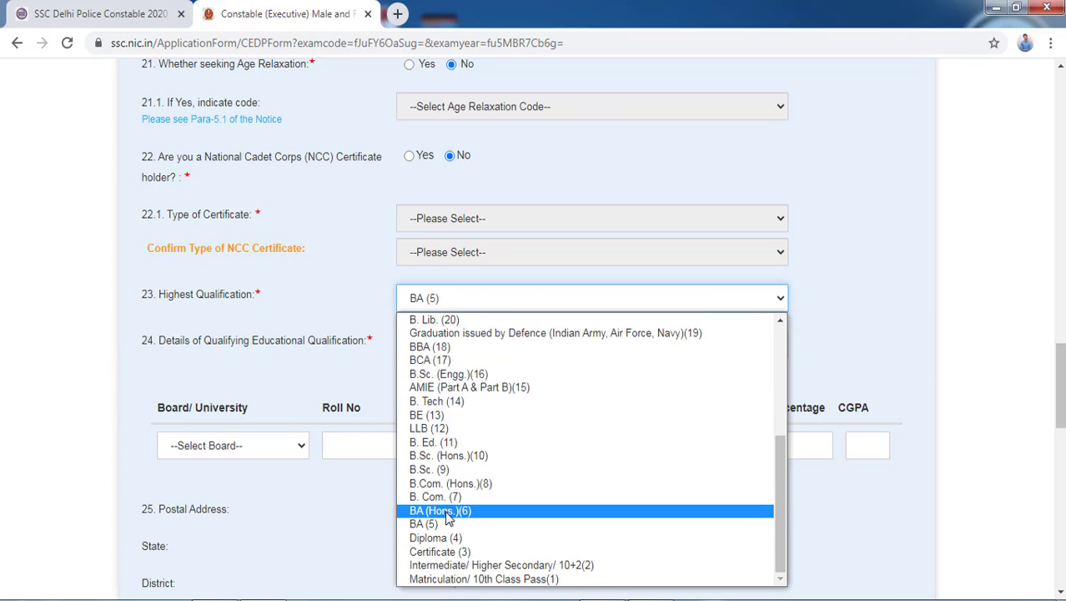
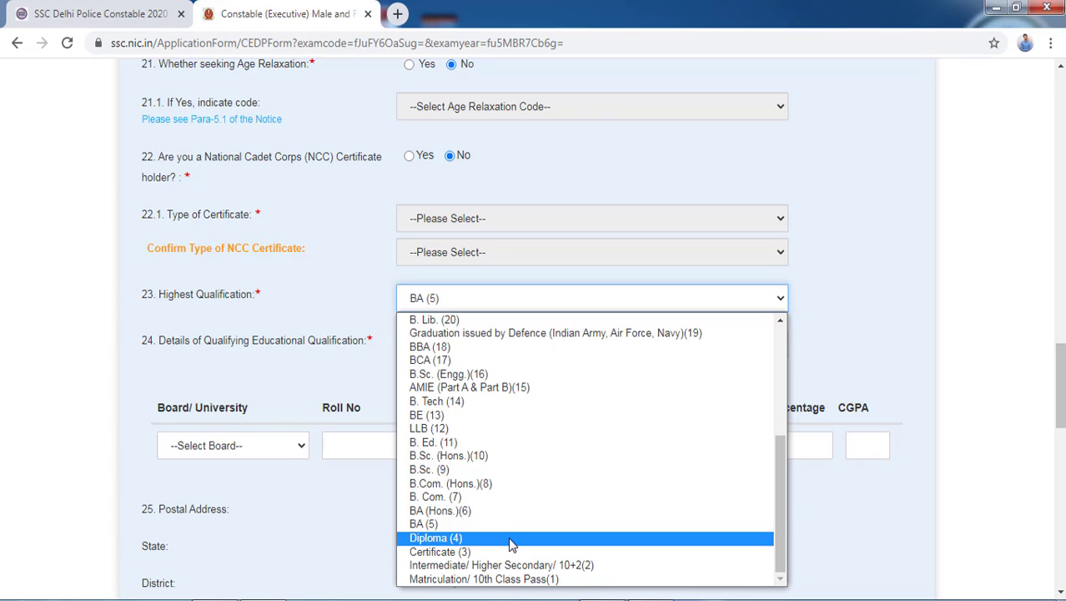
- Change the highest qualification from Intermediate (2) to BA (Hons.)(6), keeping 12th as qualifying education
click(540, 566)
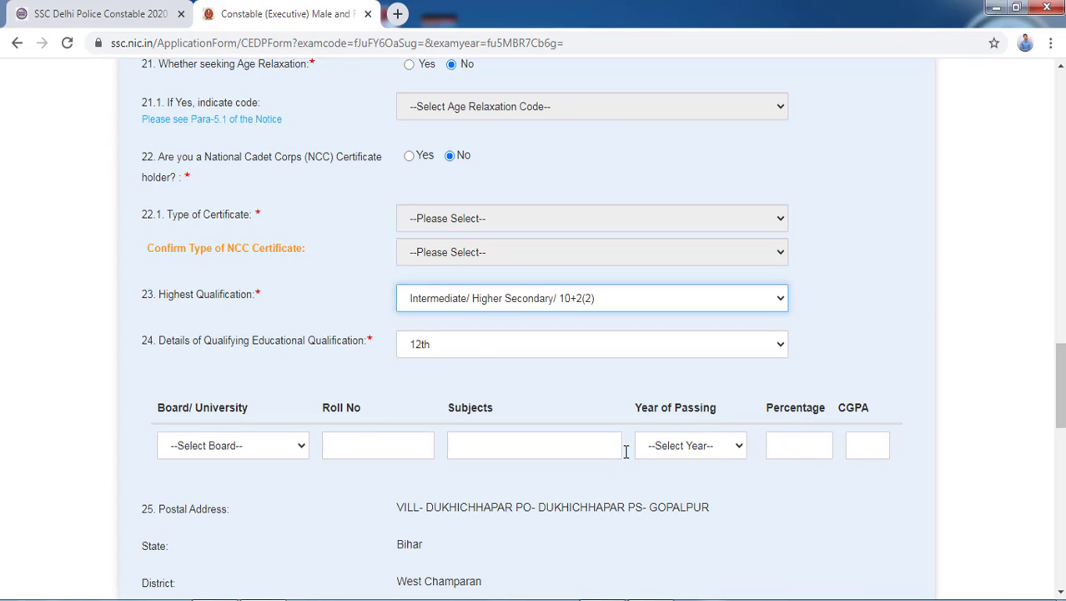
click(588, 305)
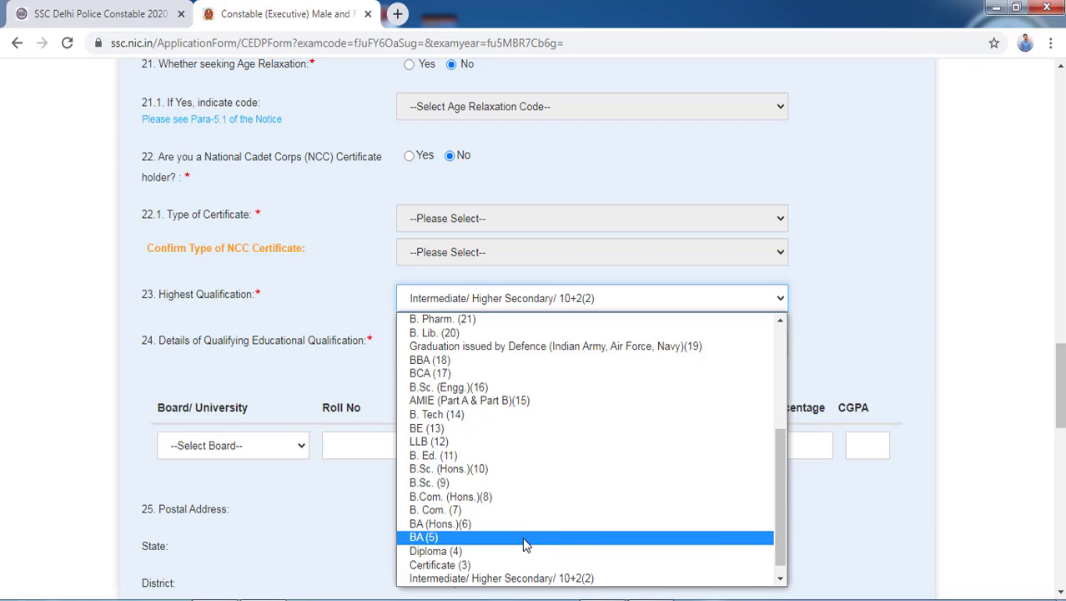
click(527, 537)
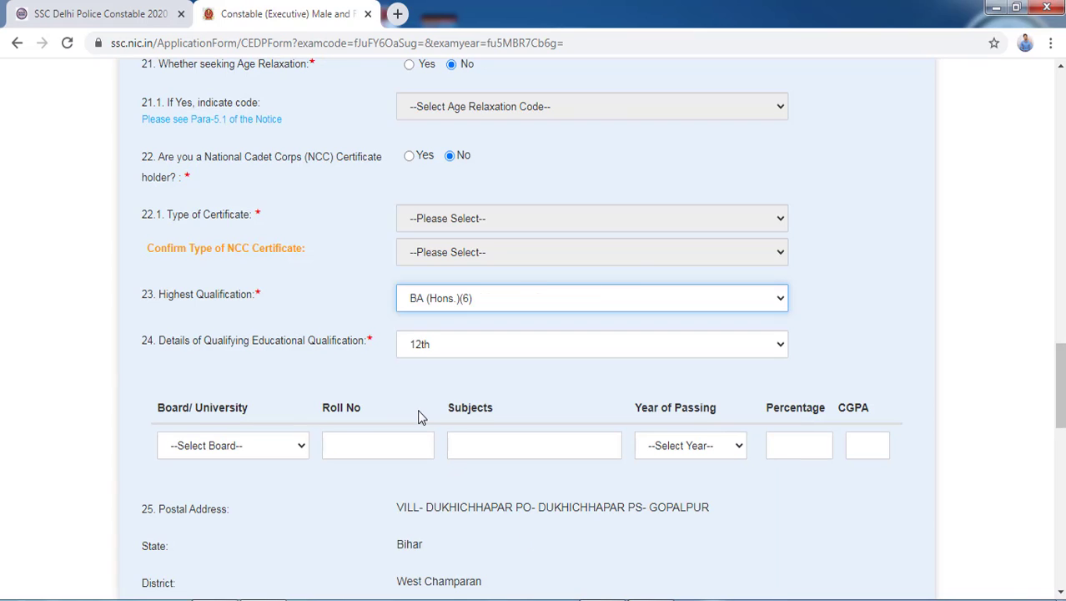
click(539, 297)
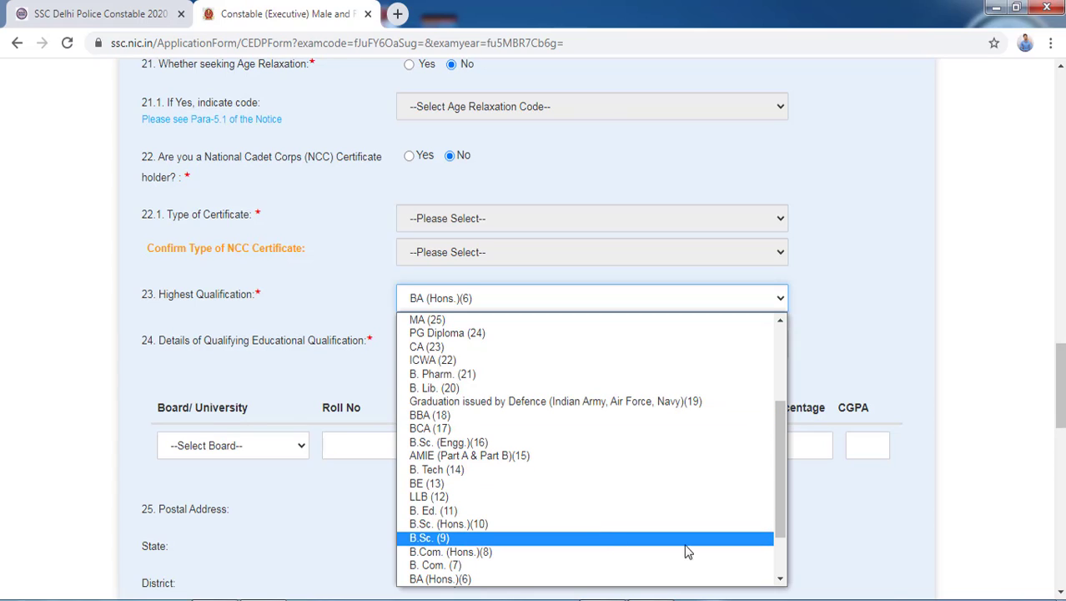
drag(777, 485, 781, 522)
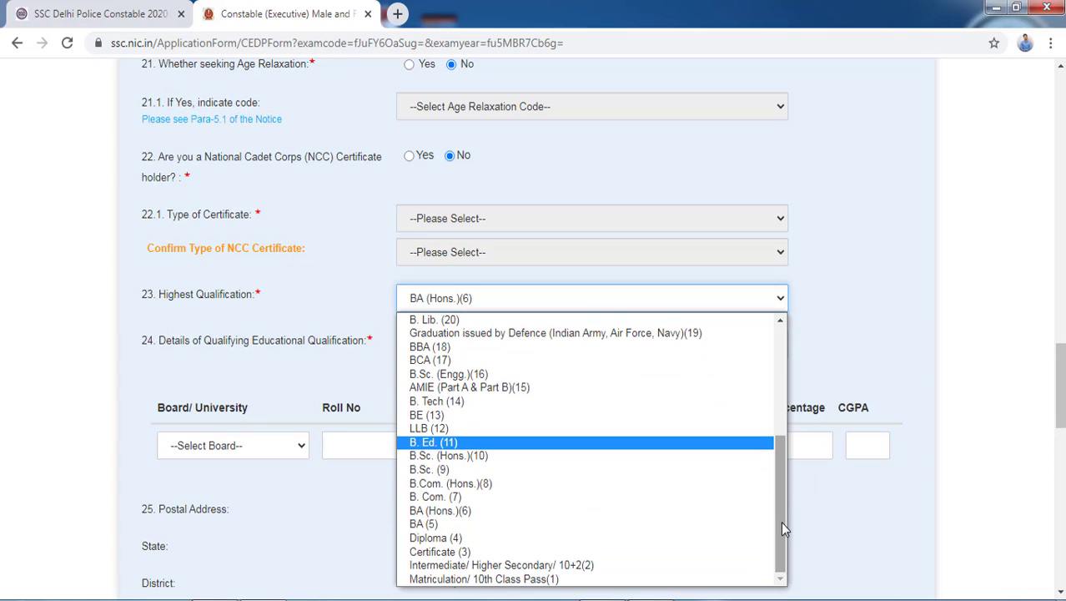
click(602, 510)
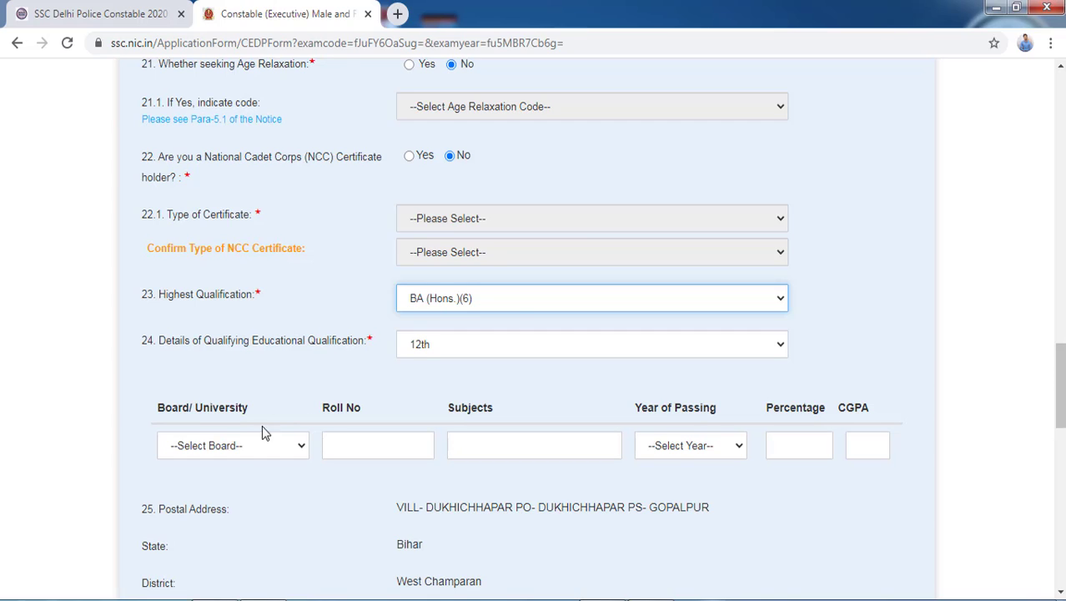
- Choose Bihar School Examination Board as the 12th board
click(237, 446)
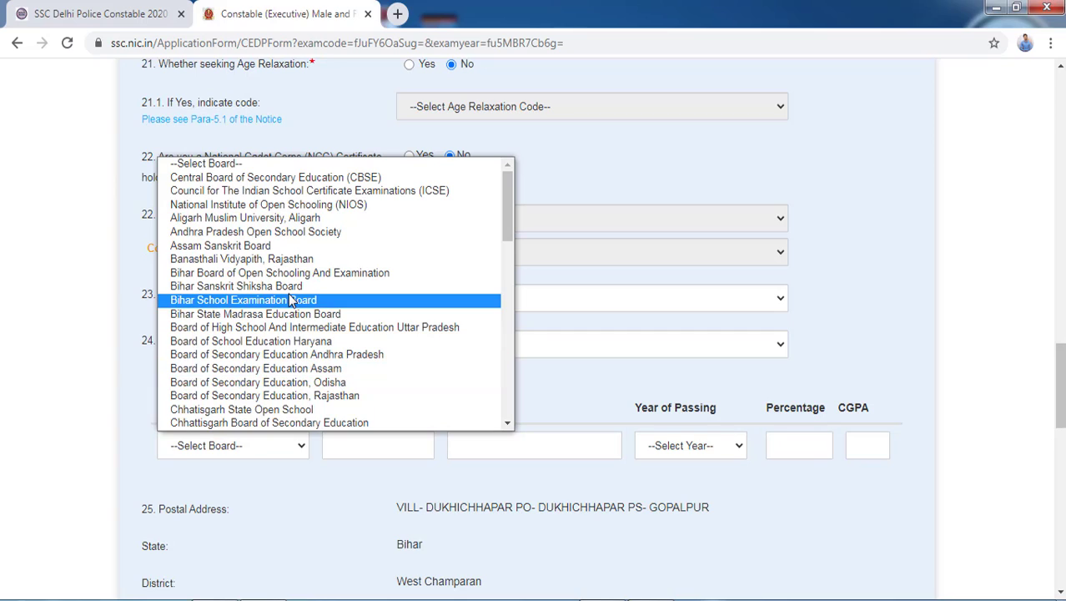
click(298, 302)
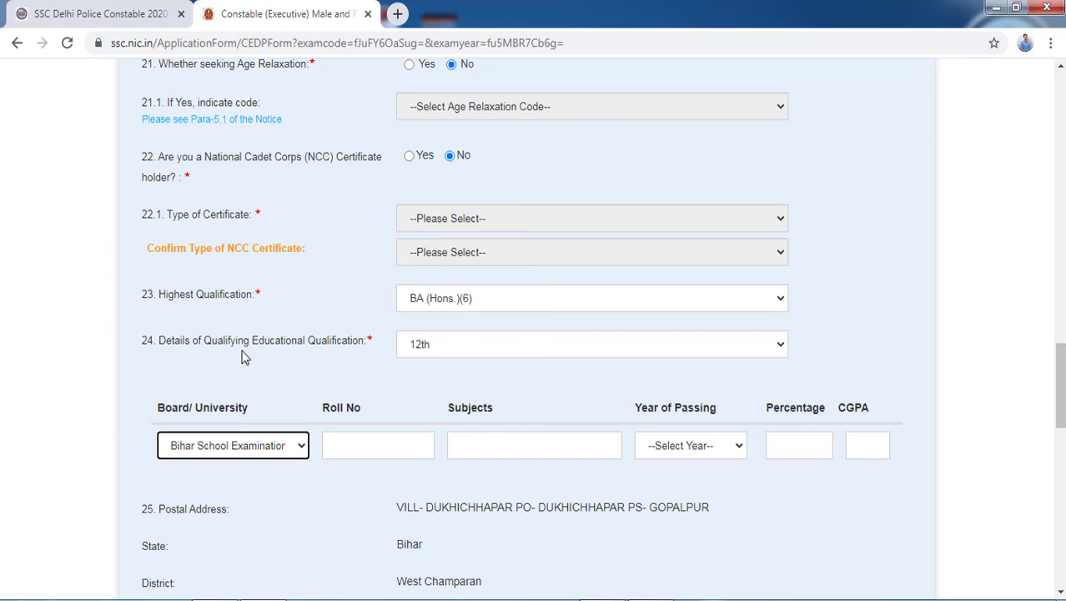
click(355, 449)
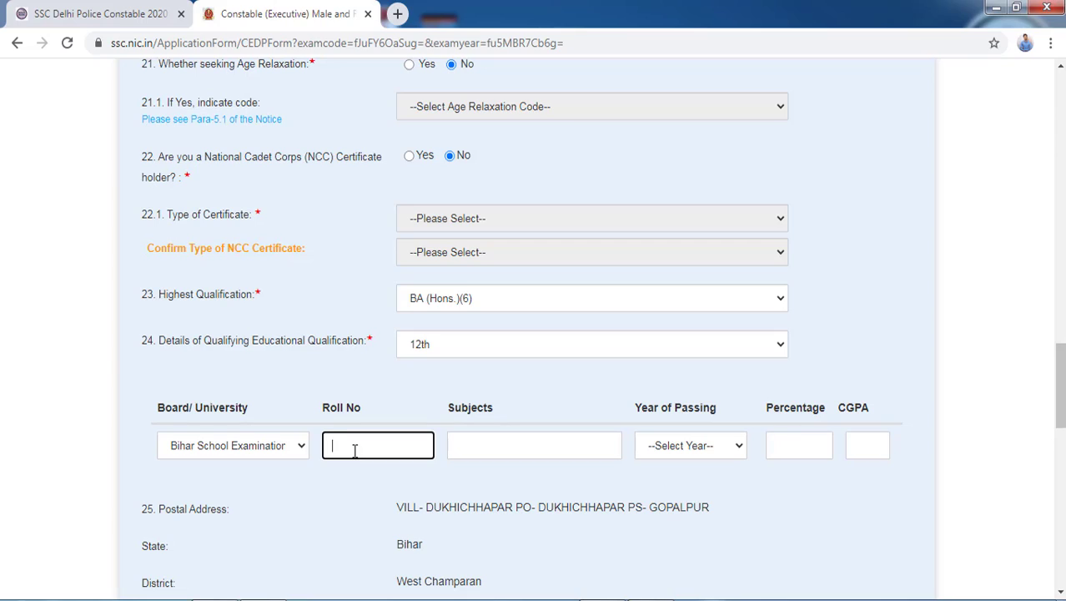
click(481, 453)
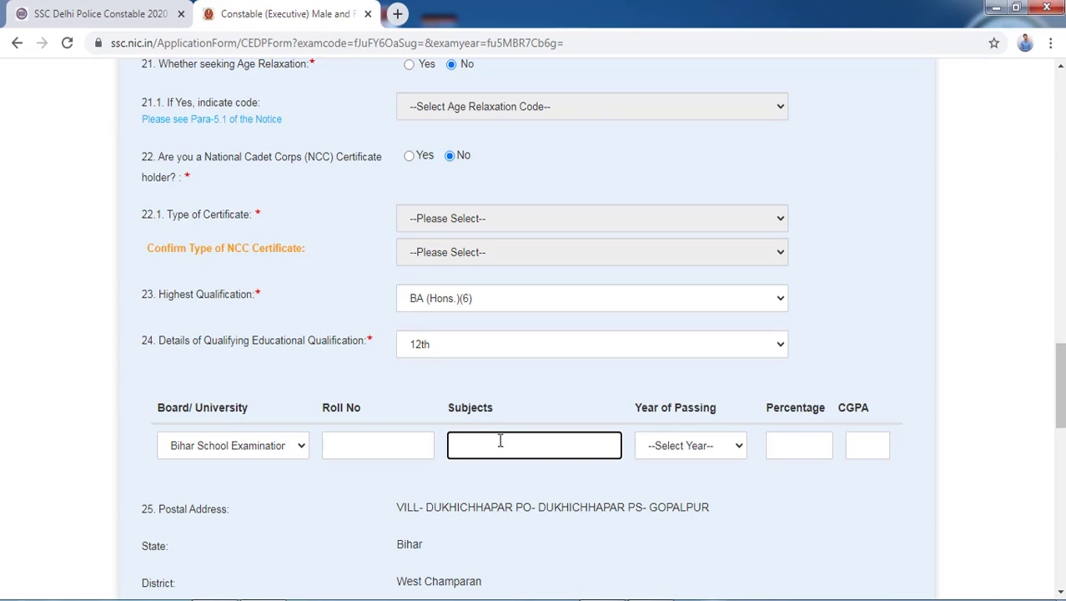
- Set the 12th year of passing to 2015
click(670, 457)
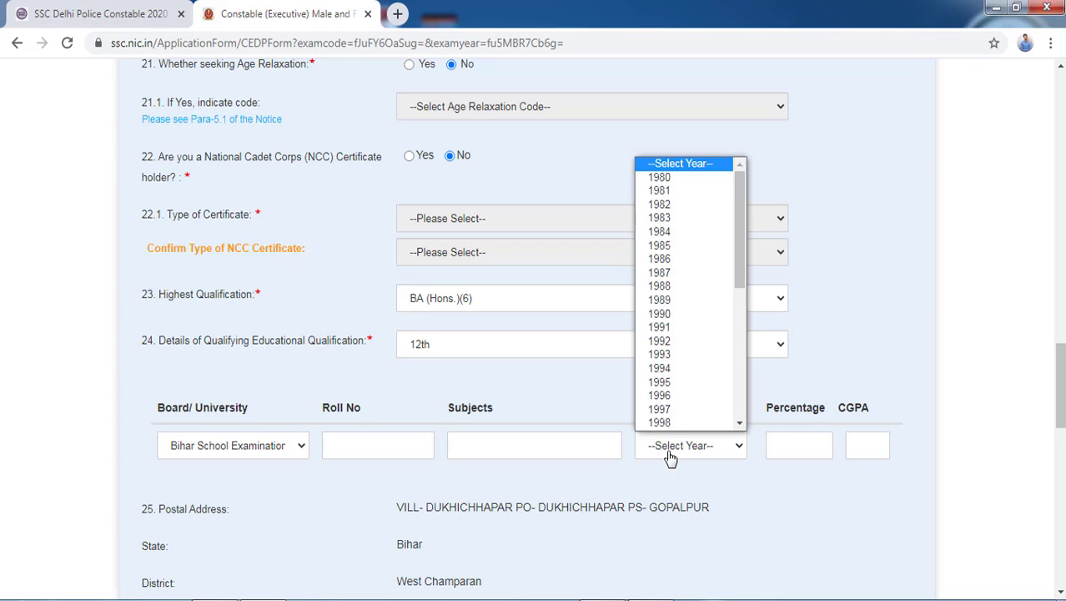
text(2000)
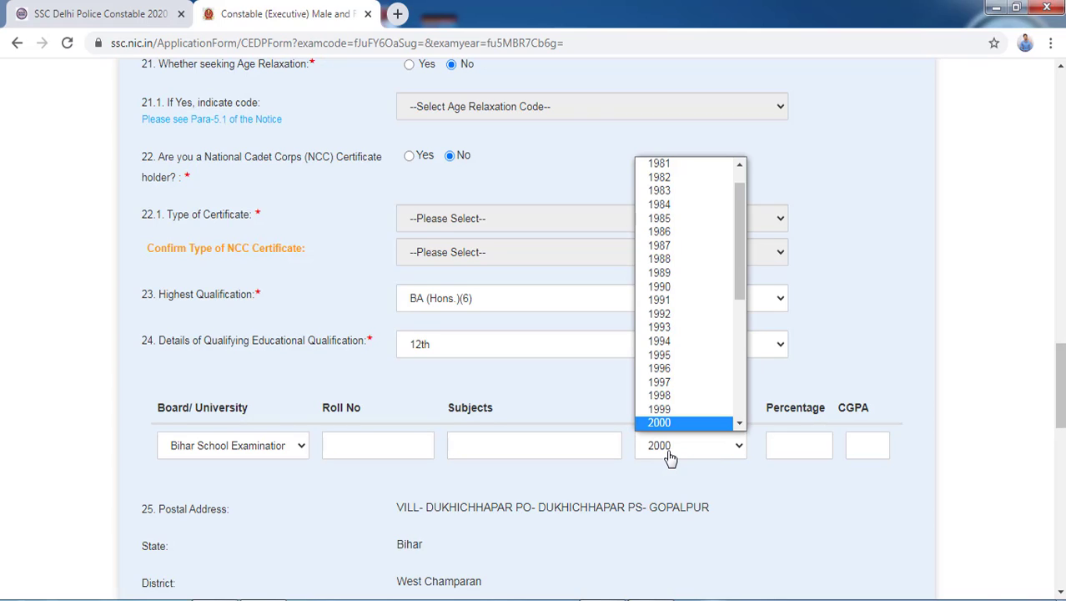
key(Down)
key(Down)
key(Down)
key(Down)
key(Down)
key(Down)
key(Down)
key(Down)
key(Down)
key(Down)
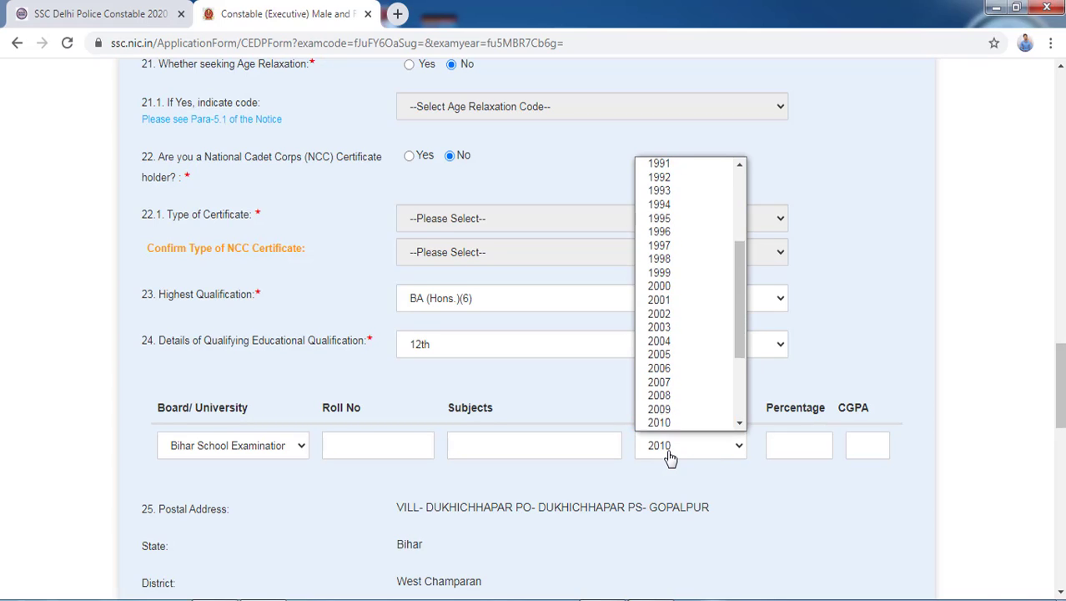
key(Down)
key(Down)
key(Down)
key(Down)
key(Down)
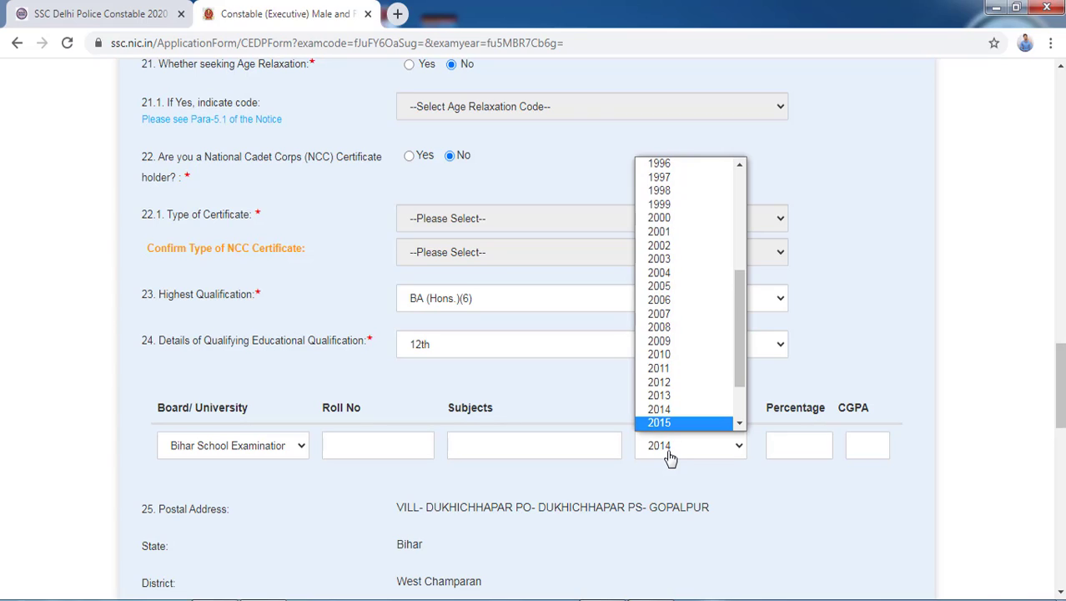
key(Return)
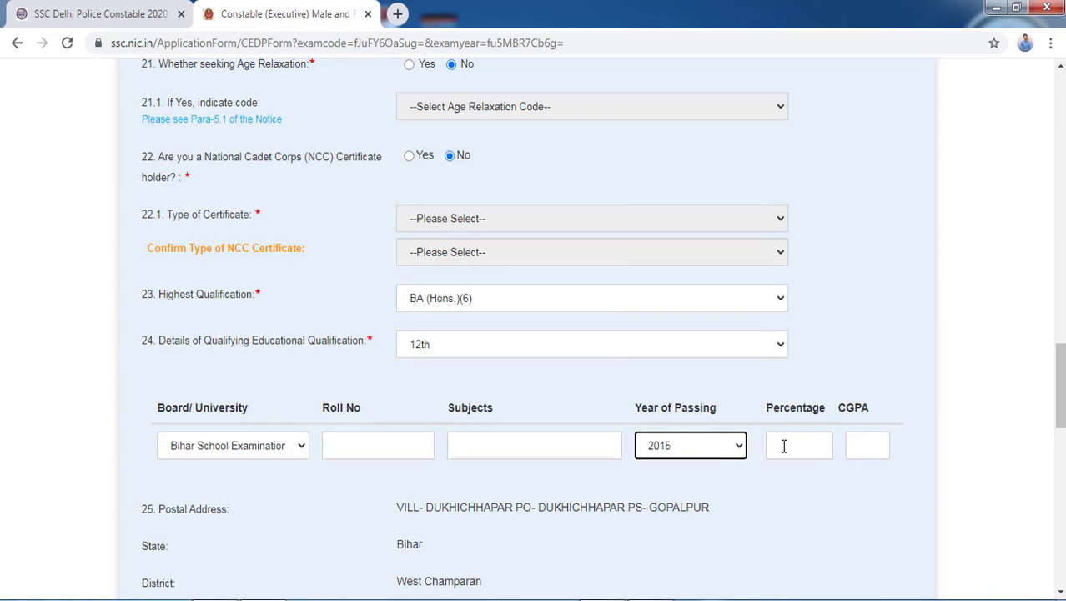
click(784, 446)
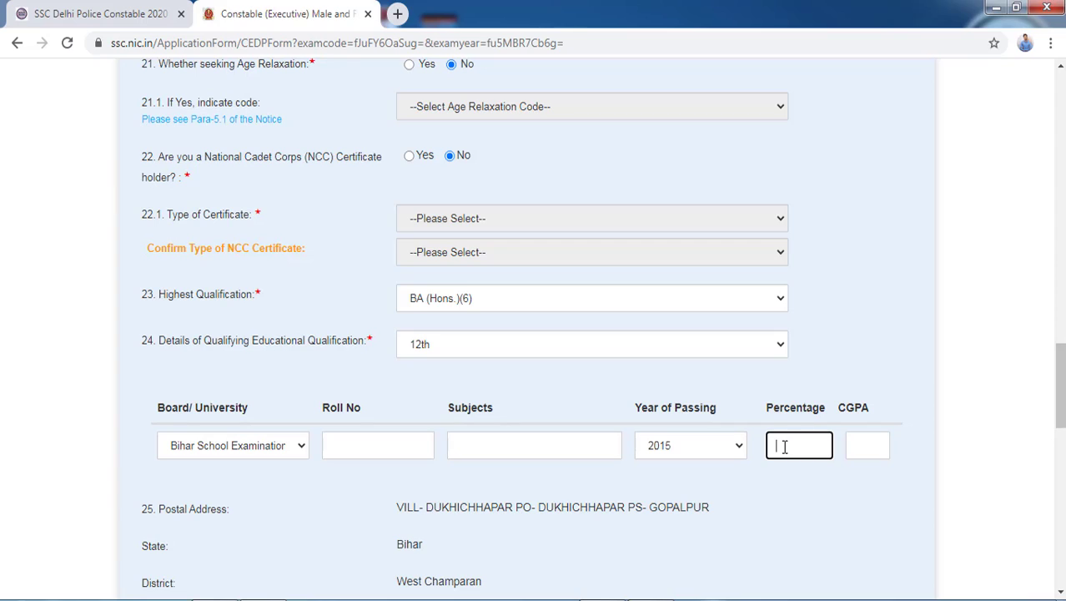
- Enter SCIENCE as the 12th subject, correcting the lowercase entry
click(381, 441)
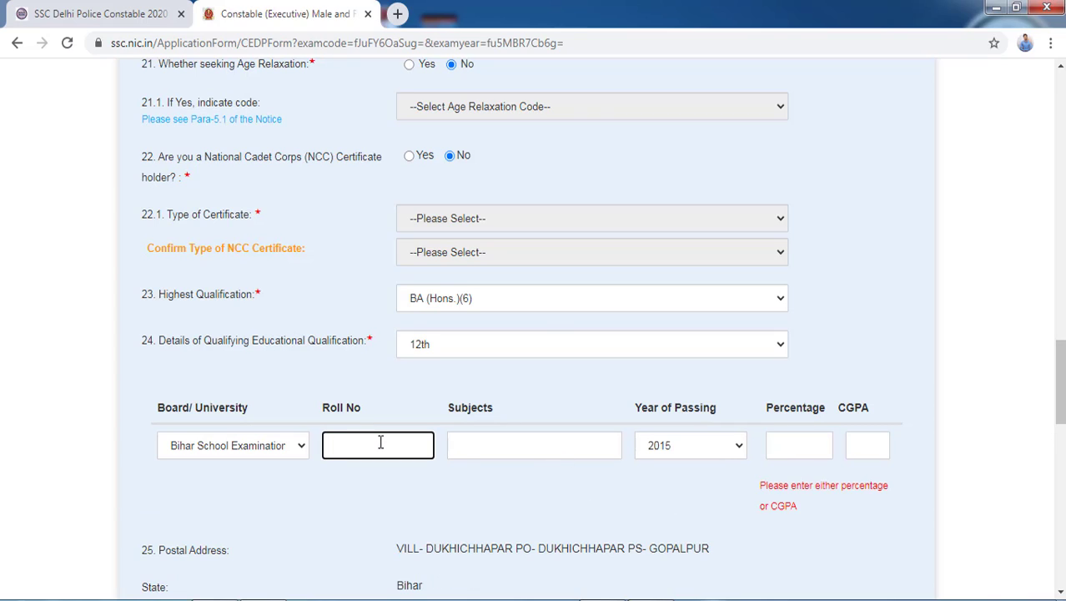
click(469, 457)
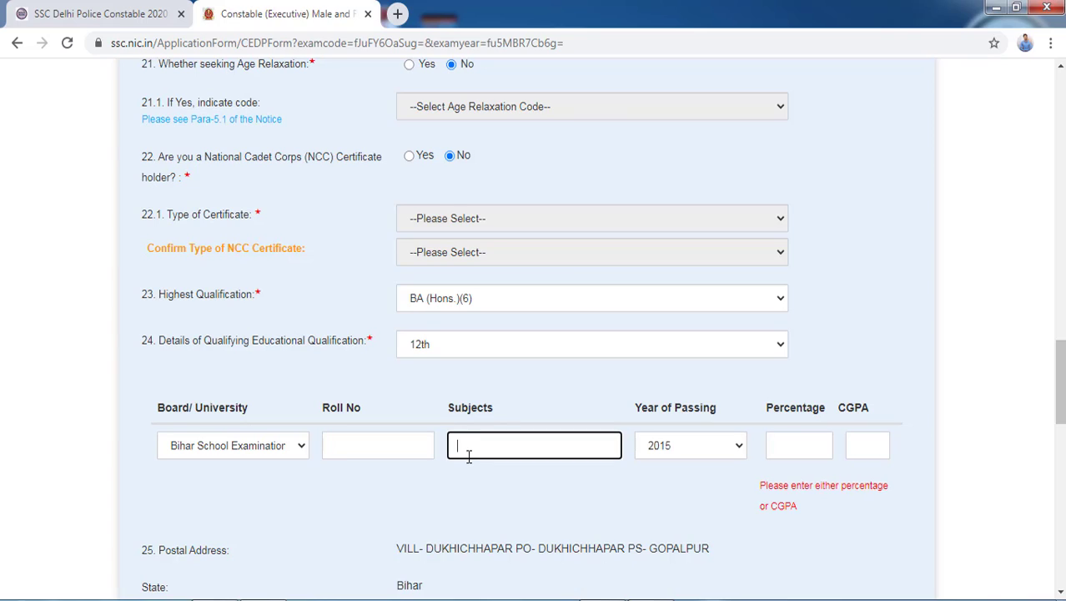
text(science)
key(ctrl+a)
key(BackSpace)
text(SCIENCE)
- Enter 61.6 as the 12th percentage
click(788, 449)
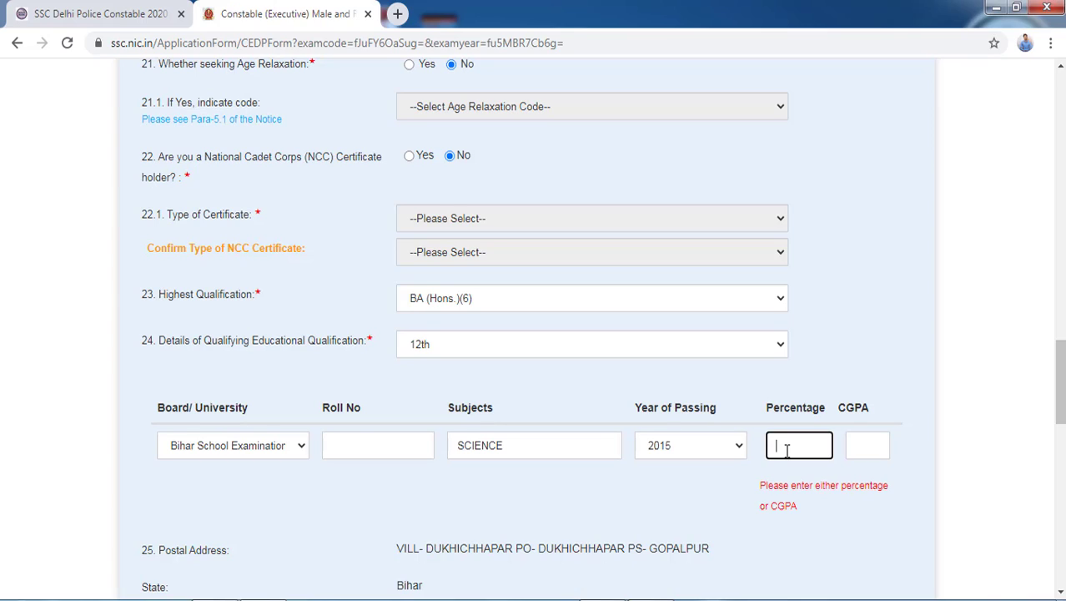
text(61.6)
click(895, 479)
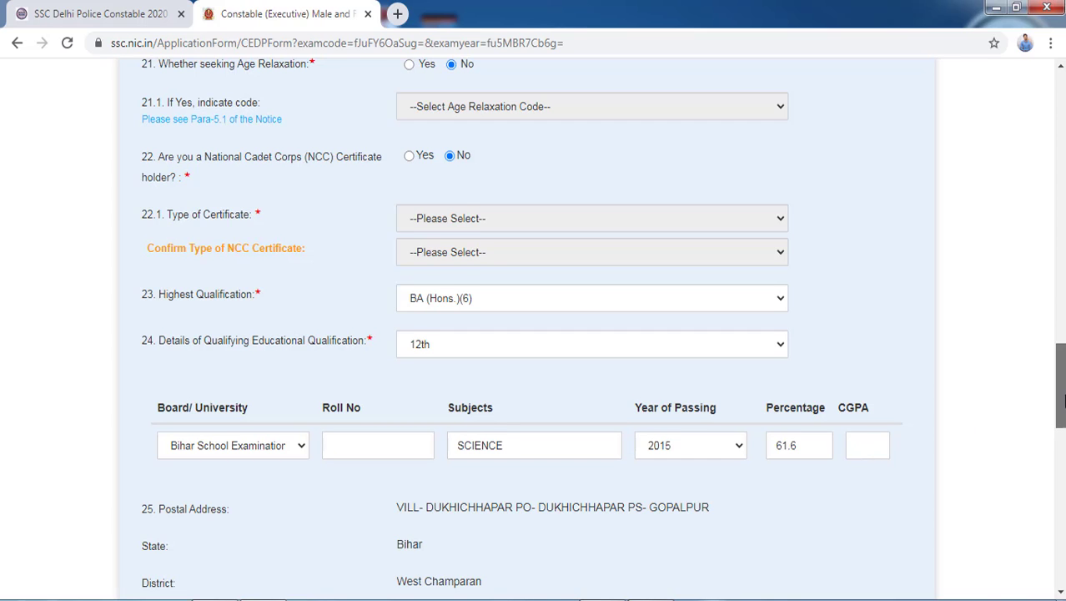
drag(1059, 392, 1059, 420)
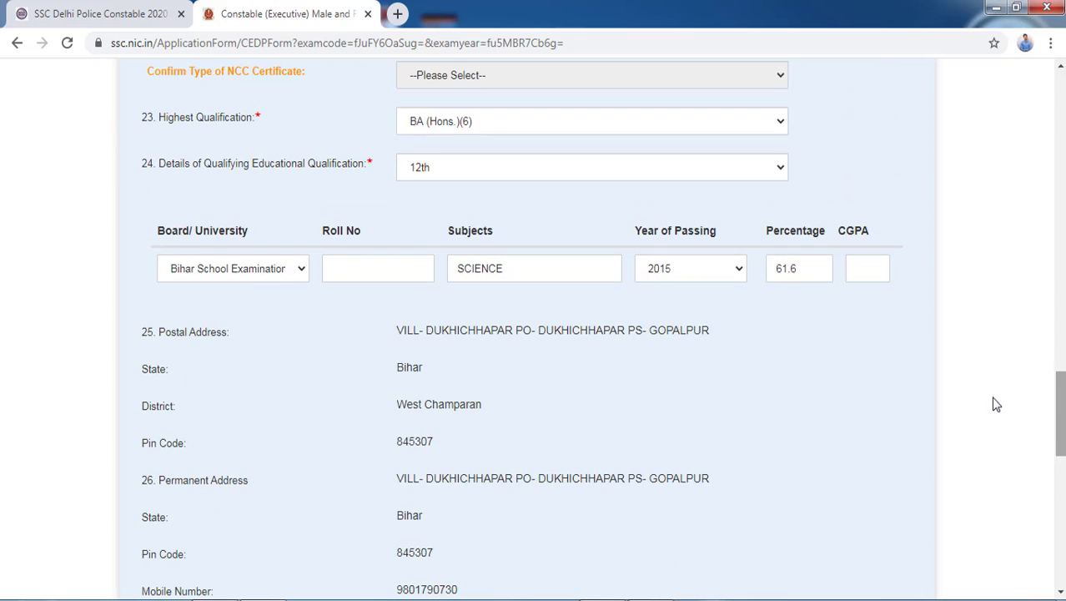
- Enter the 12th roll number in the Roll No field
click(392, 269)
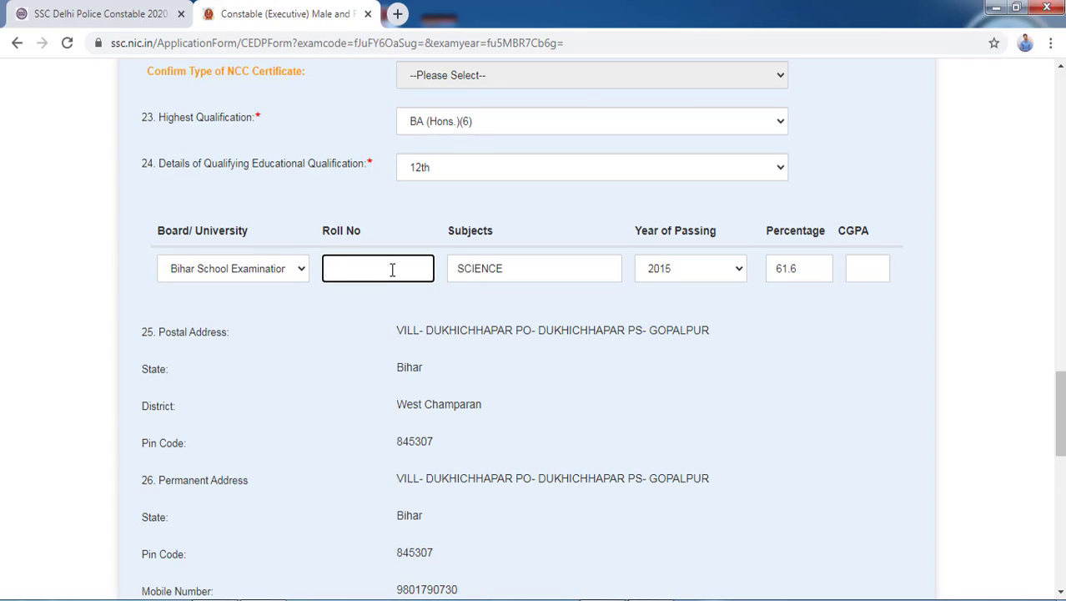
drag(1060, 413, 1060, 493)
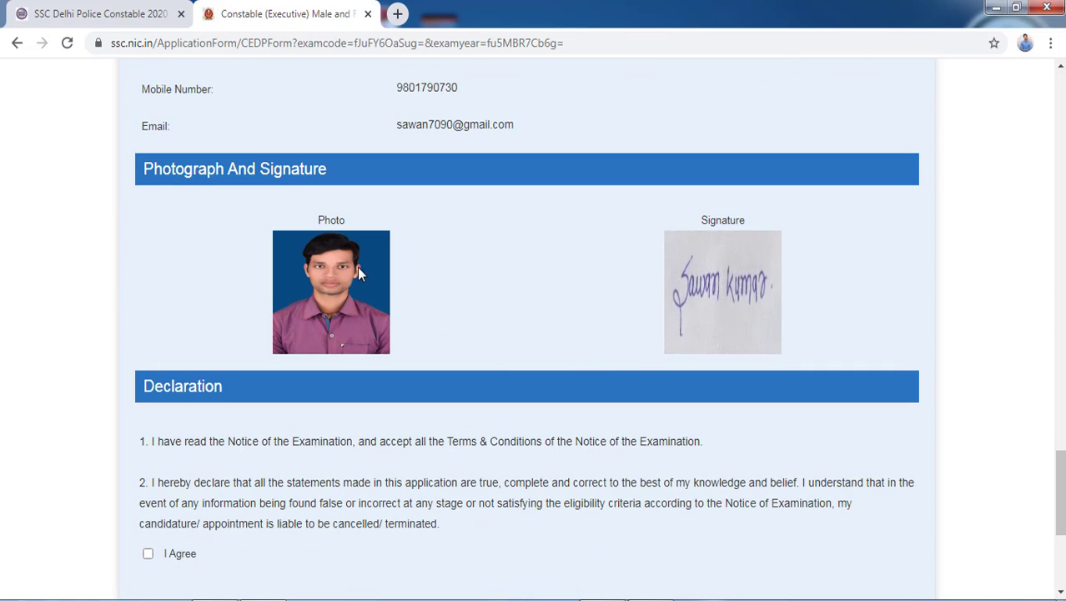
drag(1060, 492, 1060, 538)
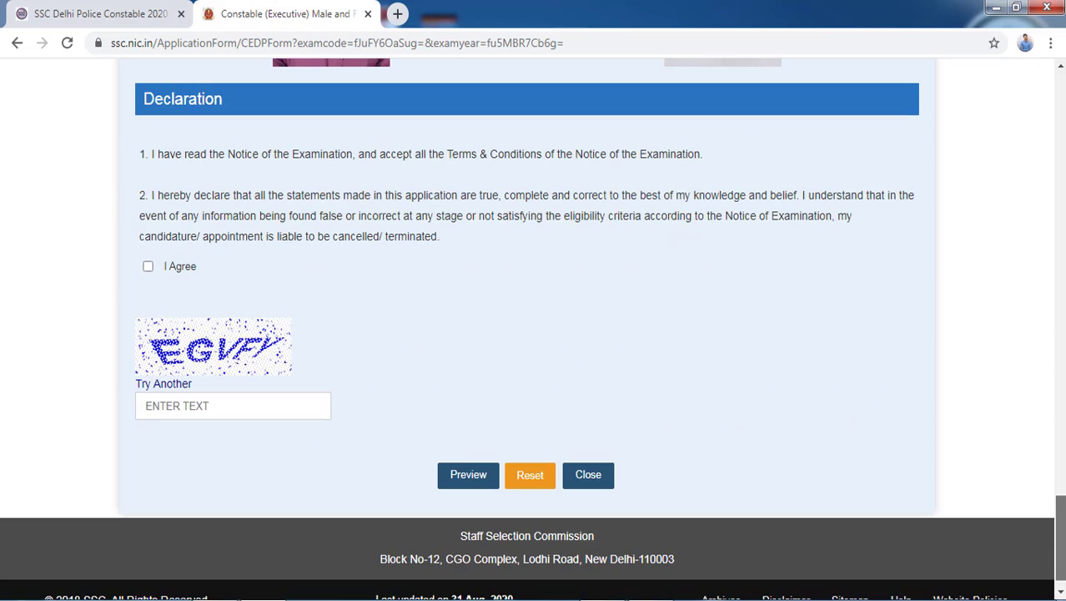
- Tick I Agree on the declaration and enter the captcha text
click(148, 267)
click(188, 406)
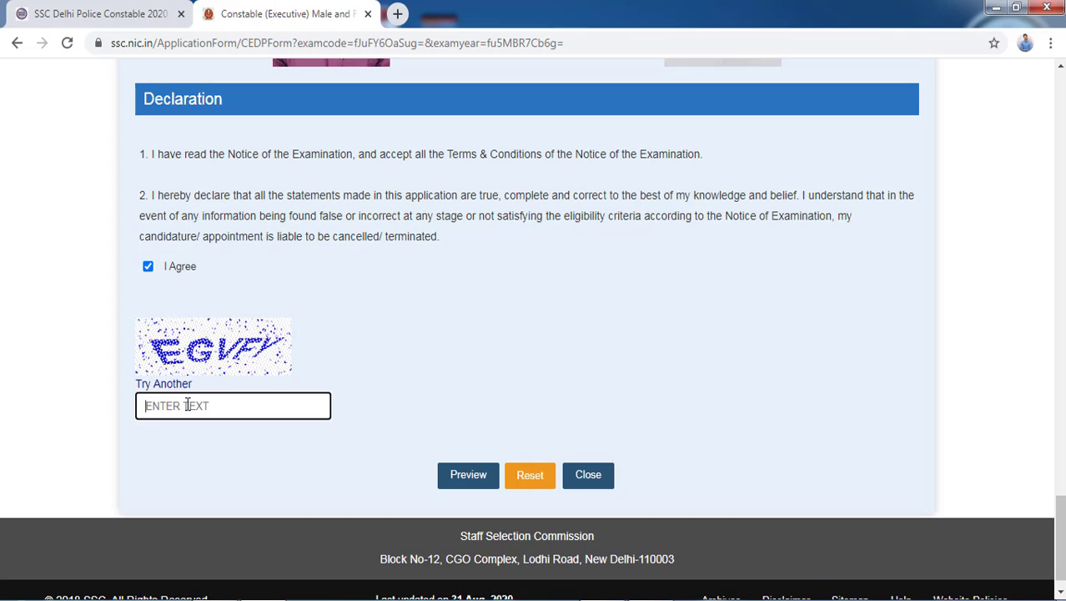
text(EGVFY)
- Open the Application Form Preview and scroll through every detail down to the photo and signature
click(464, 481)
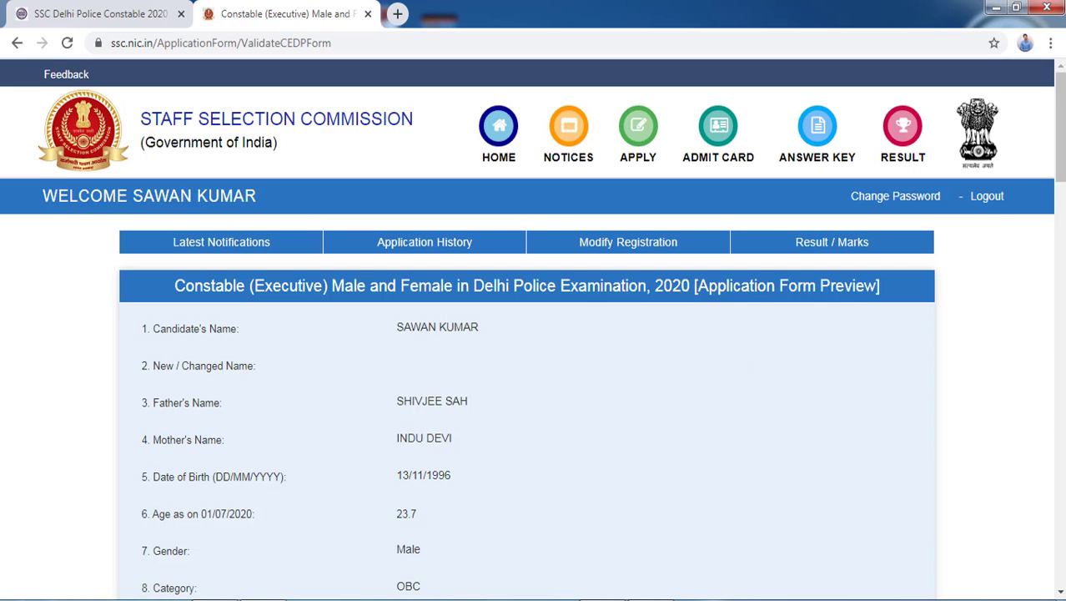
drag(1059, 125, 1060, 321)
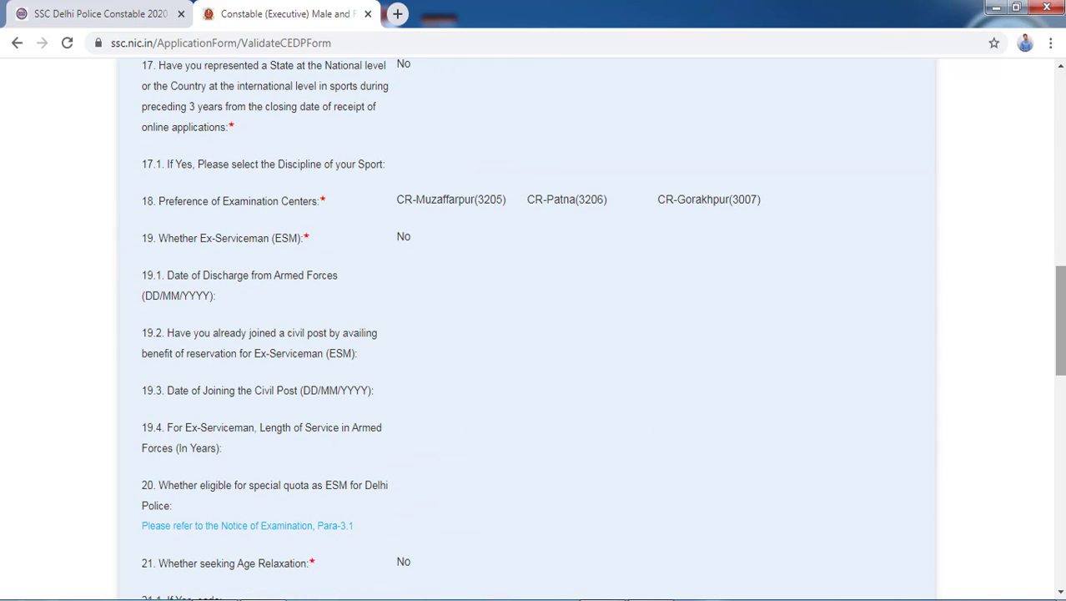
scroll(534, 334, down, 9)
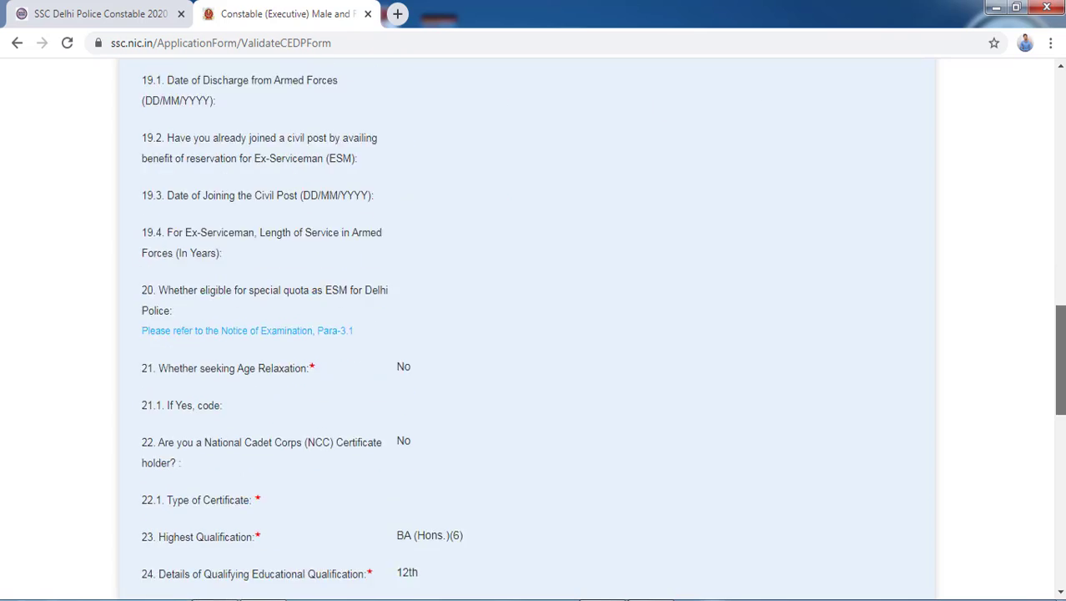
scroll(534, 334, down, 3)
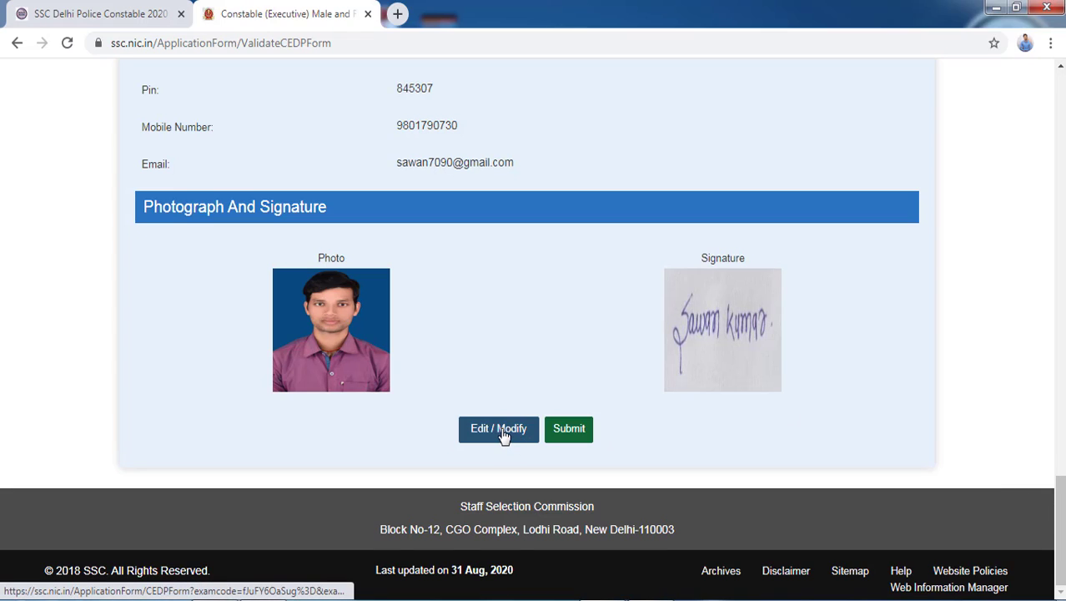
drag(1060, 521, 1061, 402)
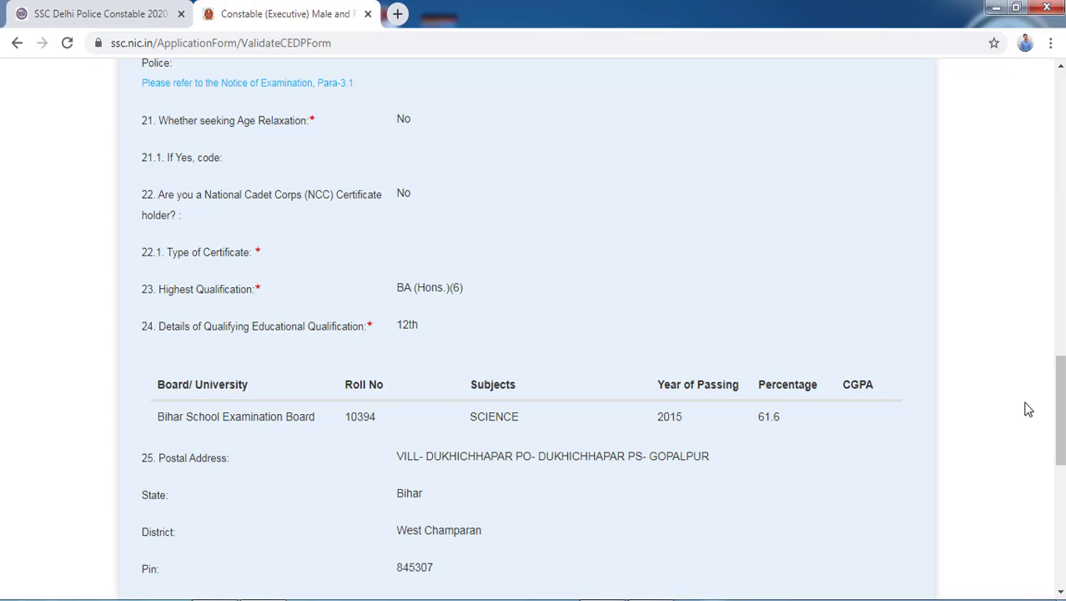
drag(1061, 410, 1061, 479)
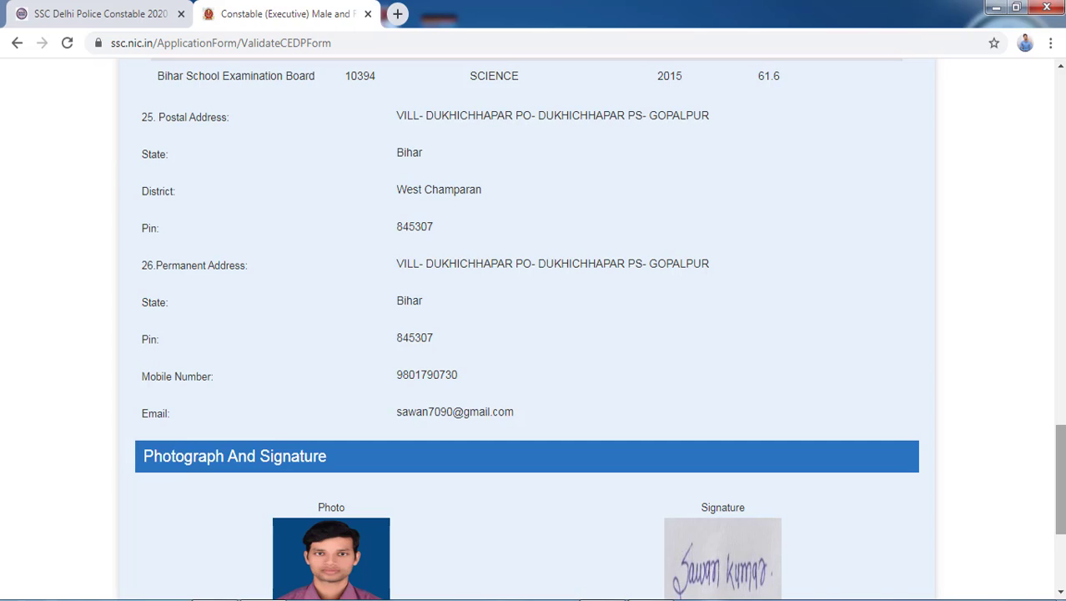
mouse_move(1061, 479)
mouse_down()
mouse_move(1062, 148)
mouse_move(1062, 534)
mouse_up()
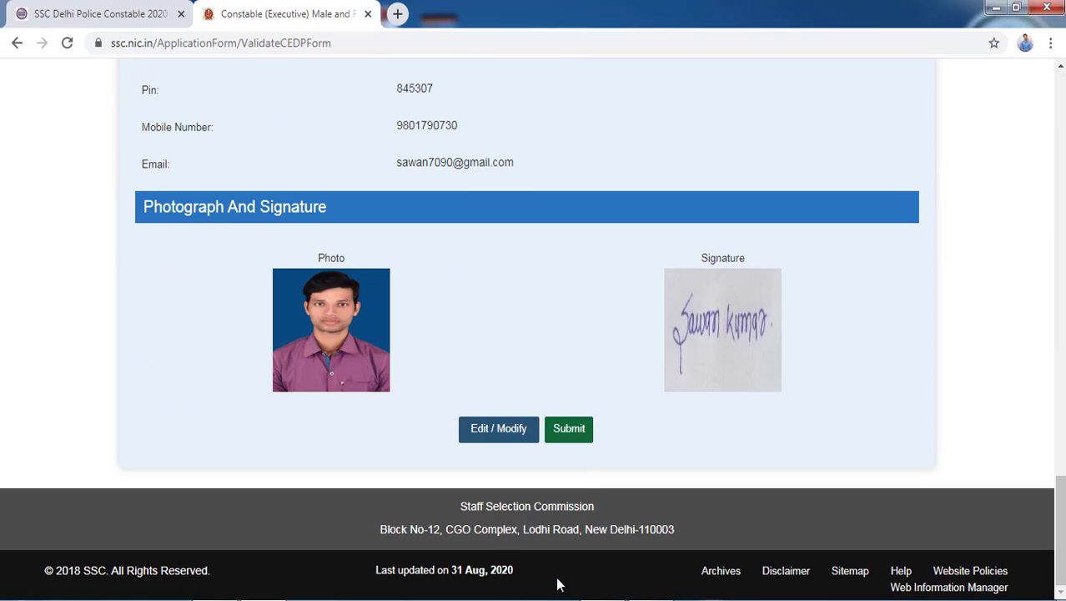
- Submit the application, confirm final submission, and proceed to pay the Rs 100 fee
click(576, 436)
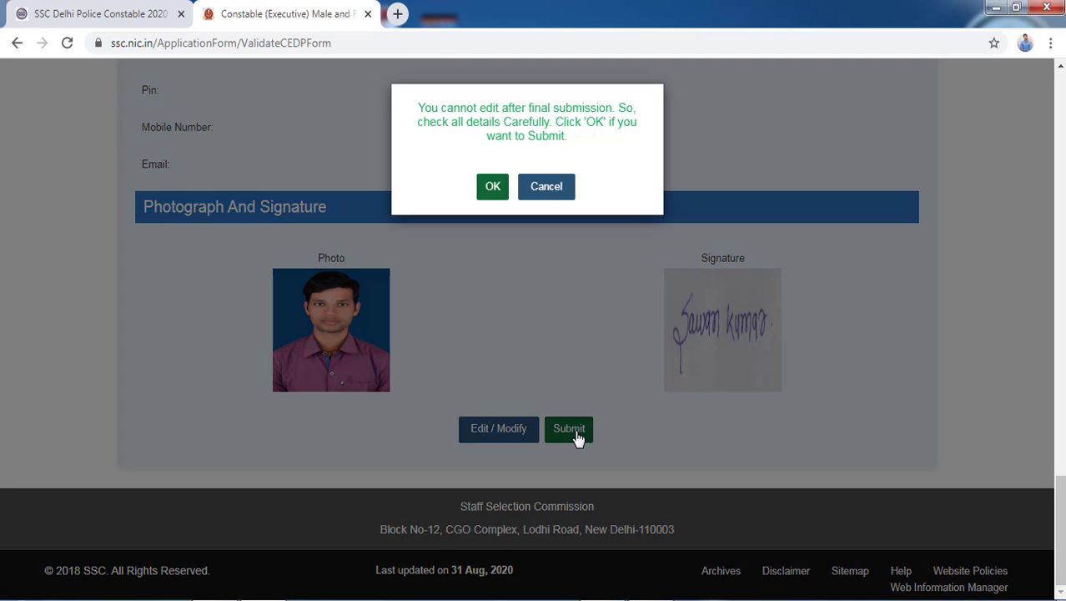
click(493, 188)
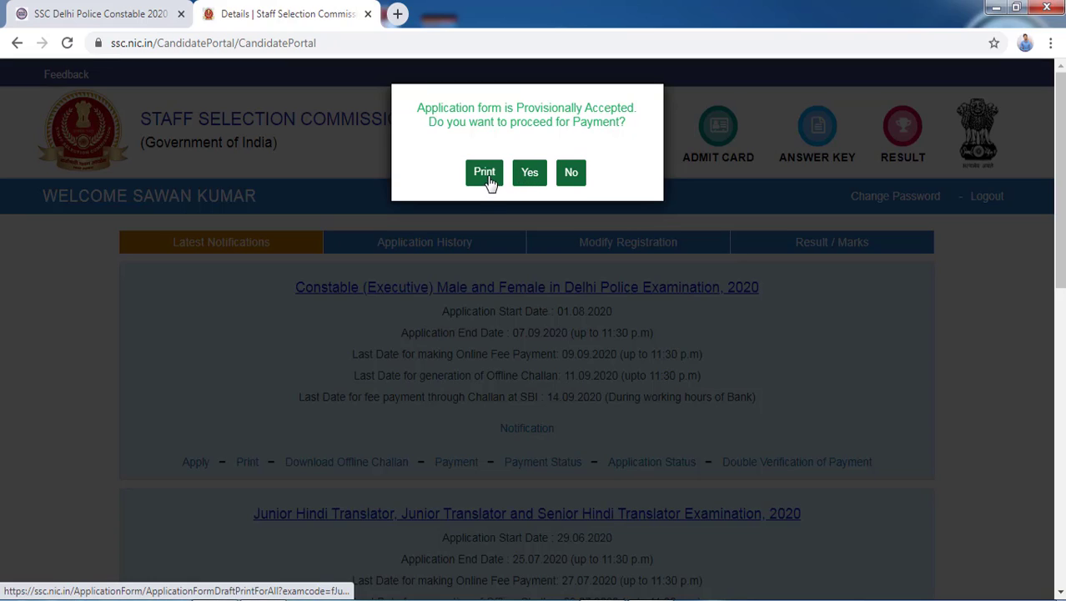
click(528, 173)
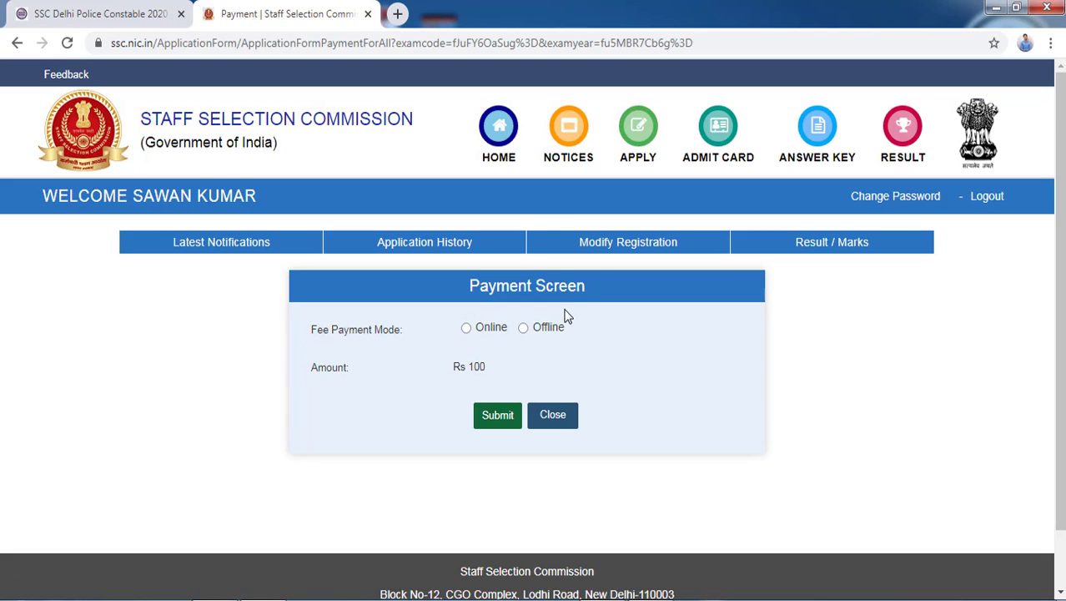
- Choose Online as the fee payment mode and submit it
click(467, 330)
click(499, 416)
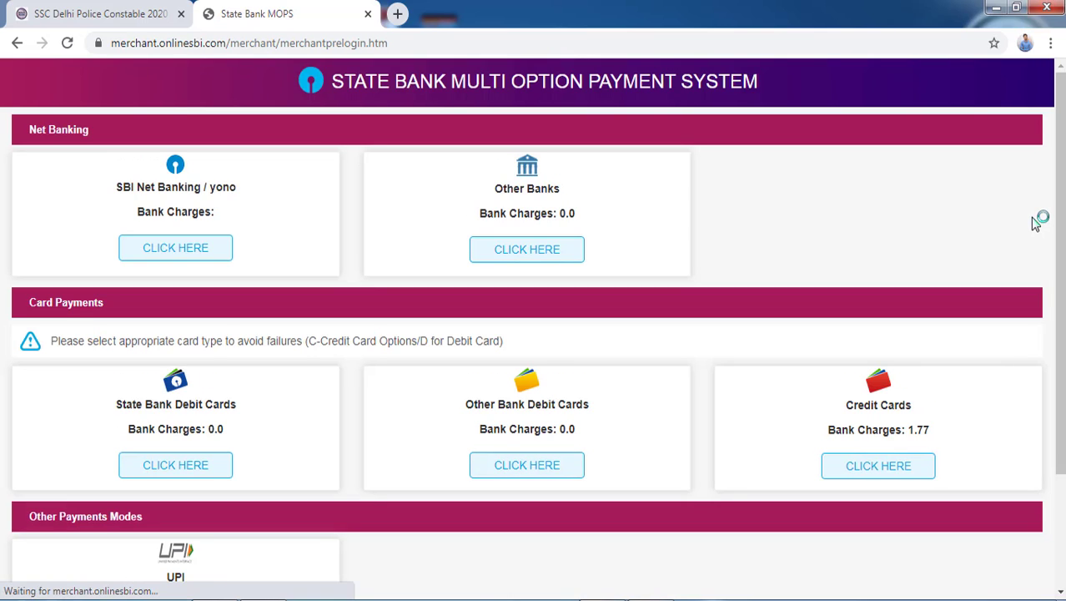
scroll(479, 365, down, 1)
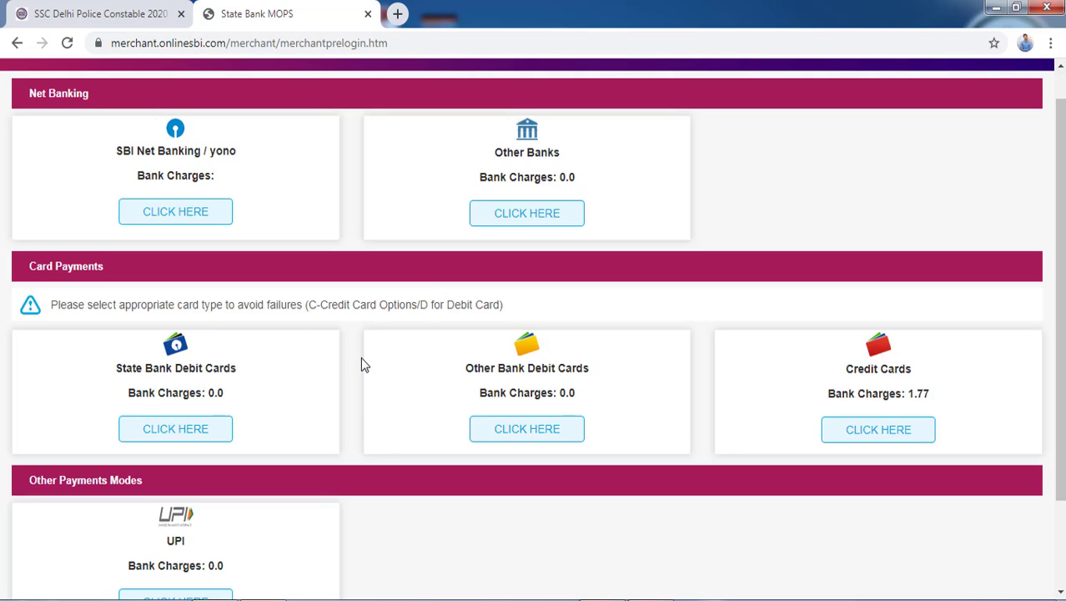
scroll(1060, 300, down, 2)
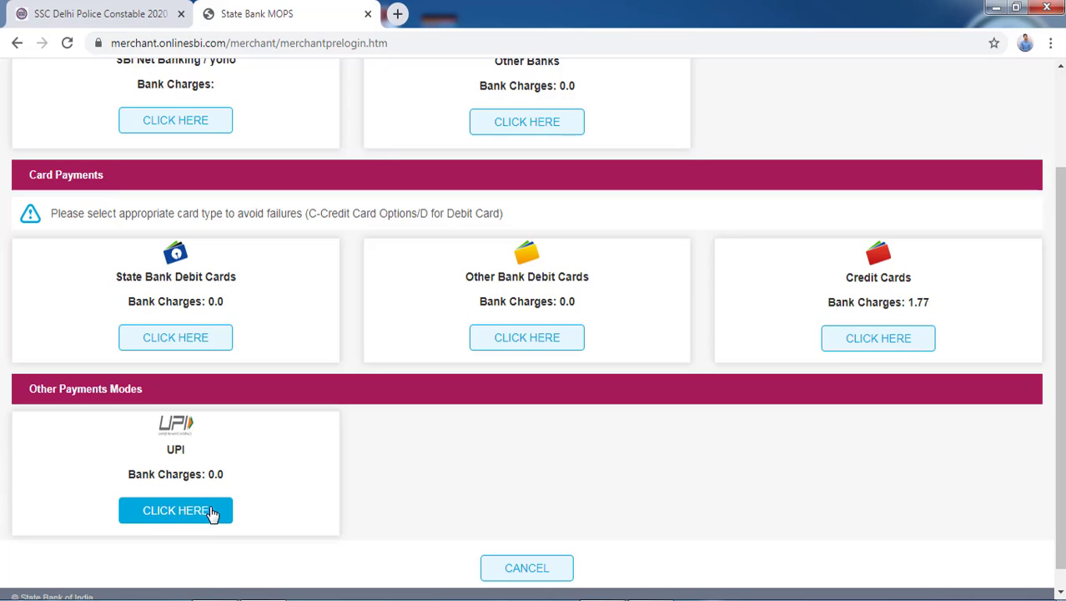
- In SBI MOPS, select Other Bank Debit Cards and confirm the Rs 100 payment
click(211, 515)
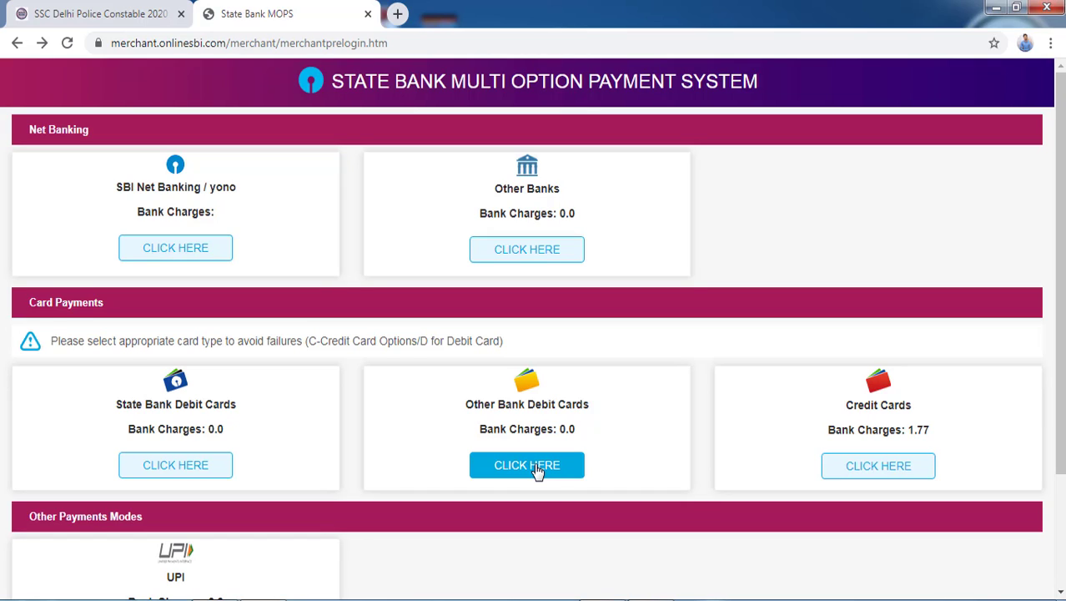
click(537, 469)
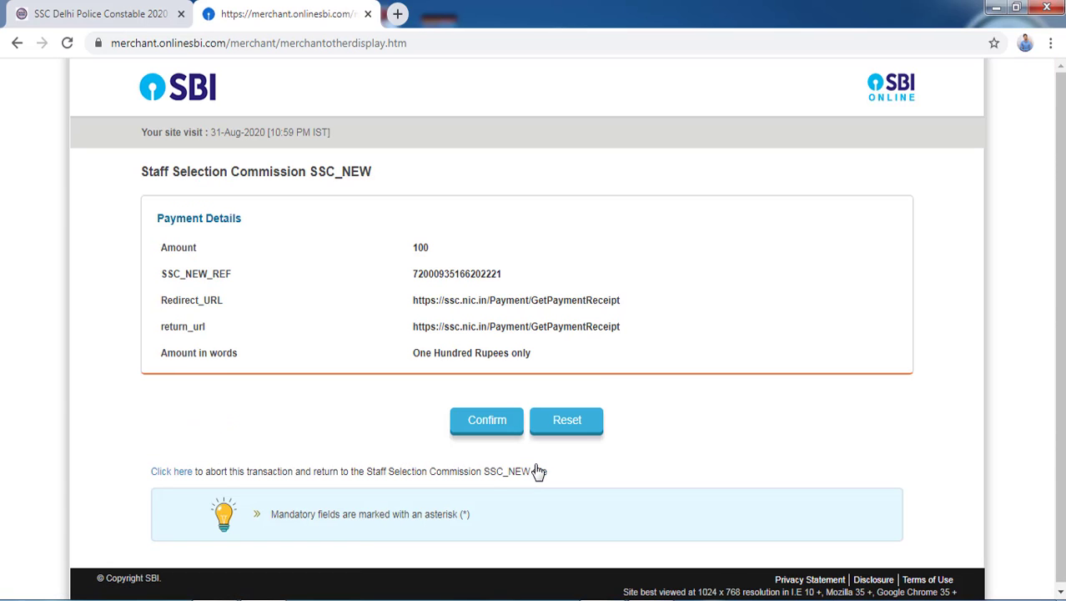
click(493, 422)
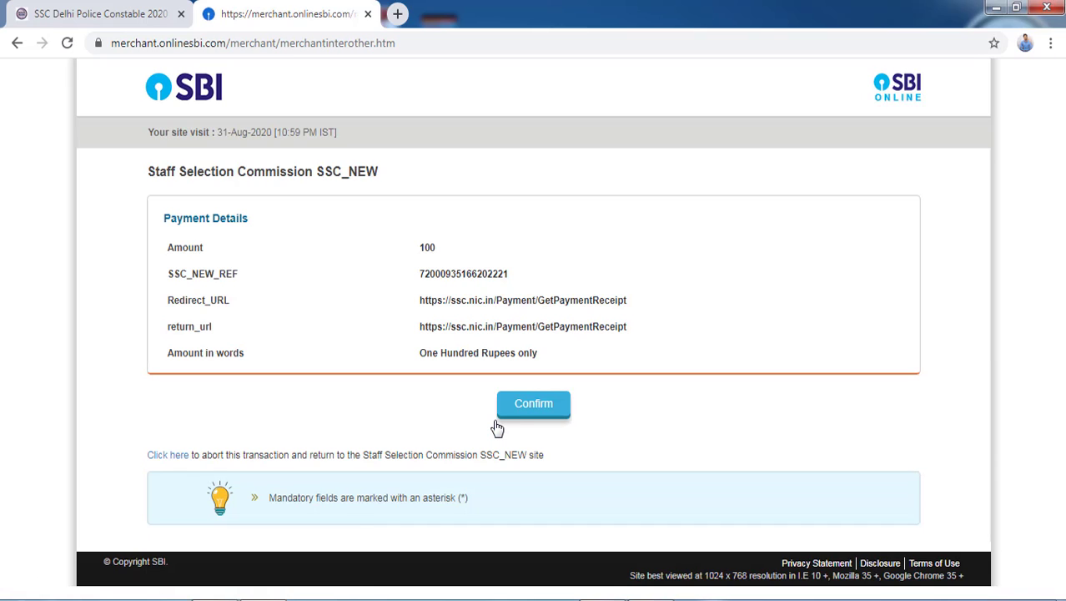
click(521, 406)
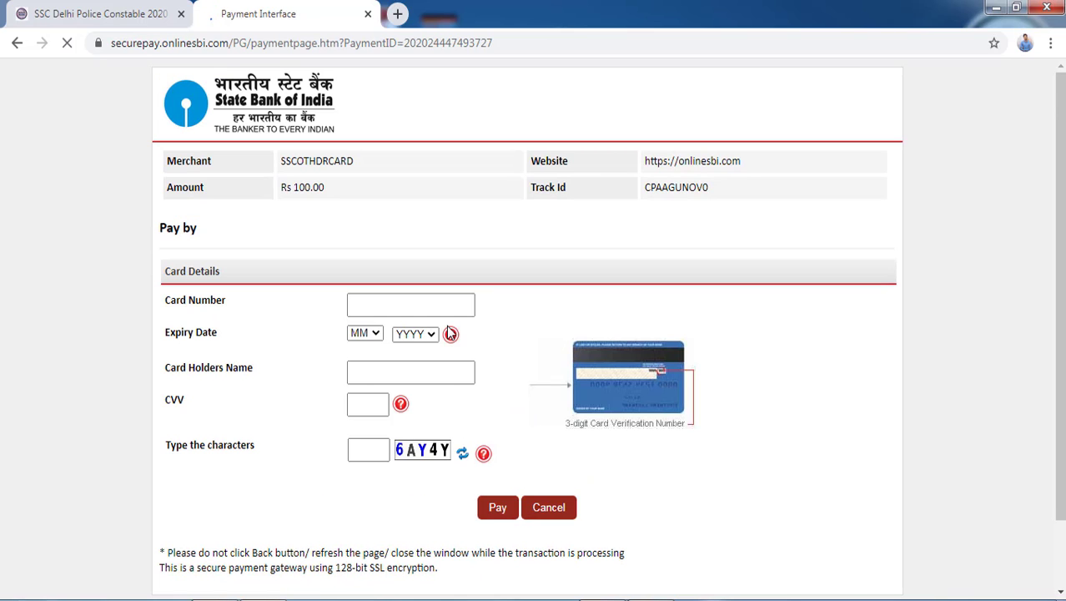
- Set the debit card expiry date to 02/2025
click(433, 308)
click(376, 334)
click(367, 373)
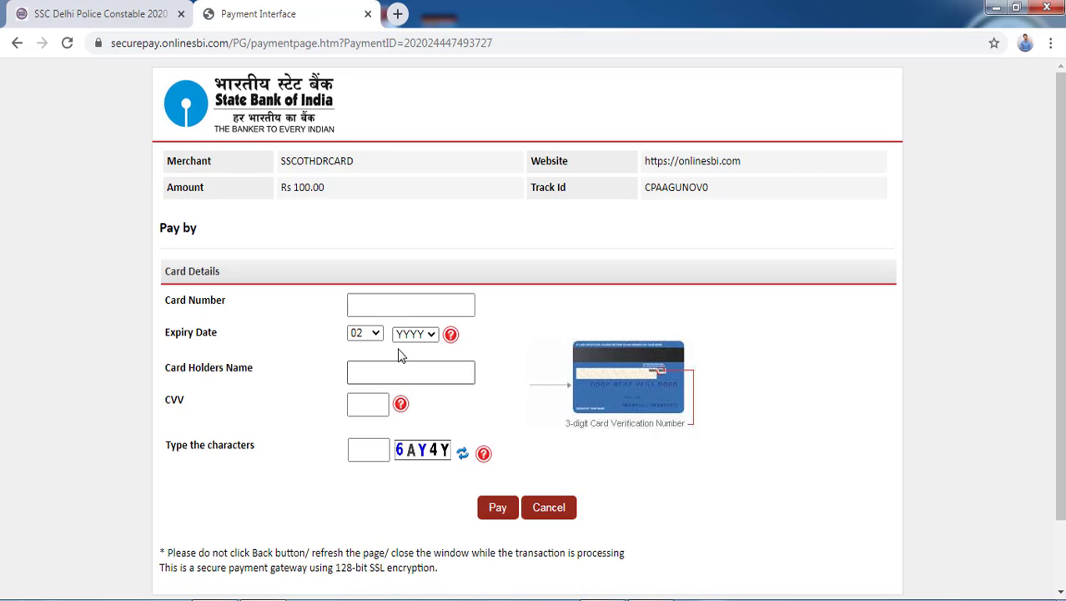
click(410, 335)
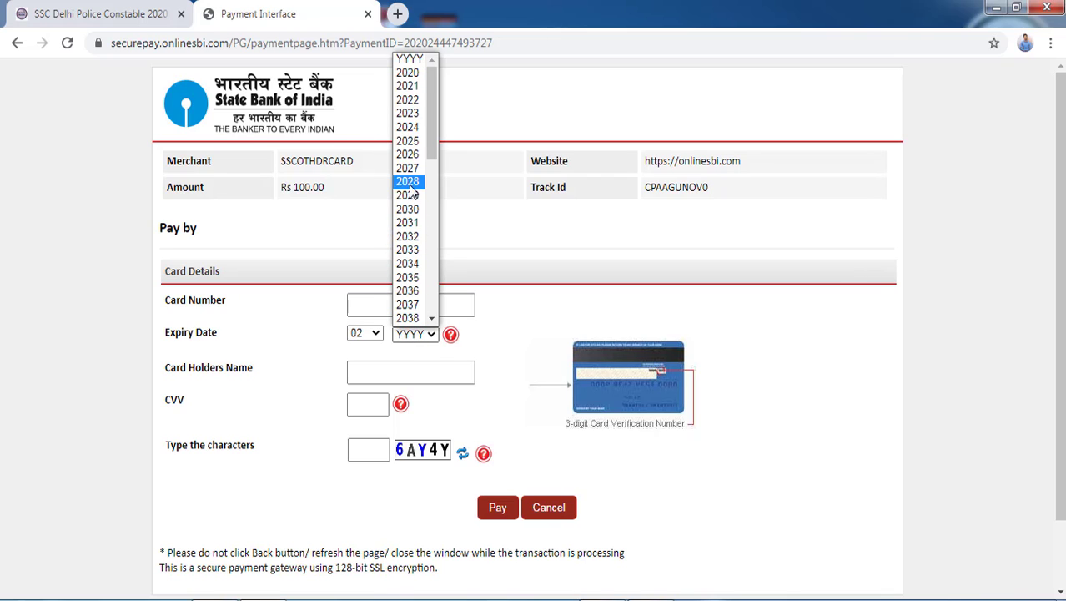
click(411, 140)
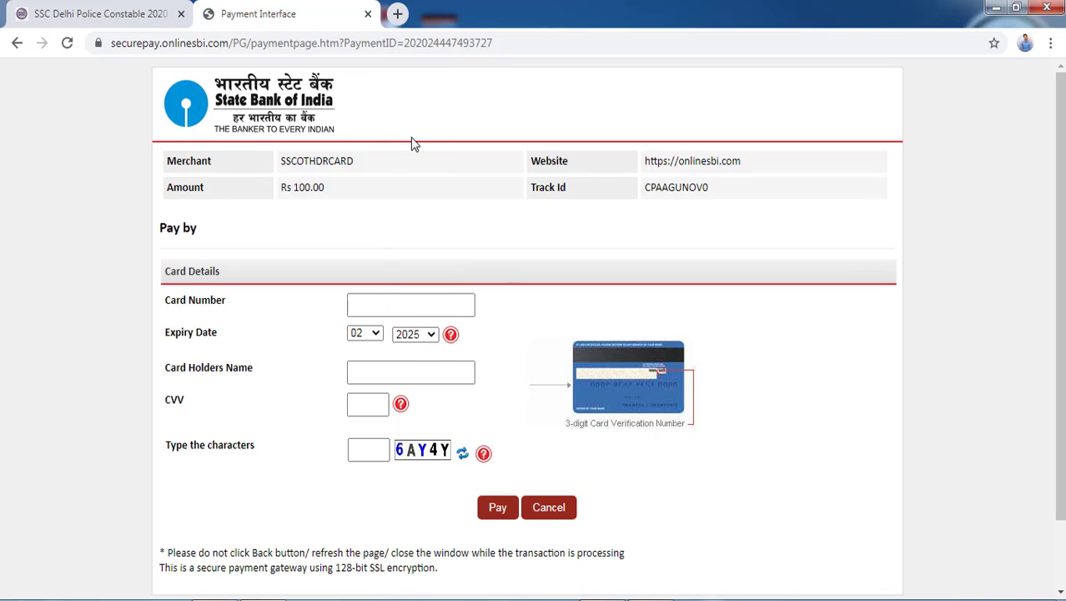
- Fill in the cardholder's name, CVV, captcha and card number
click(377, 375)
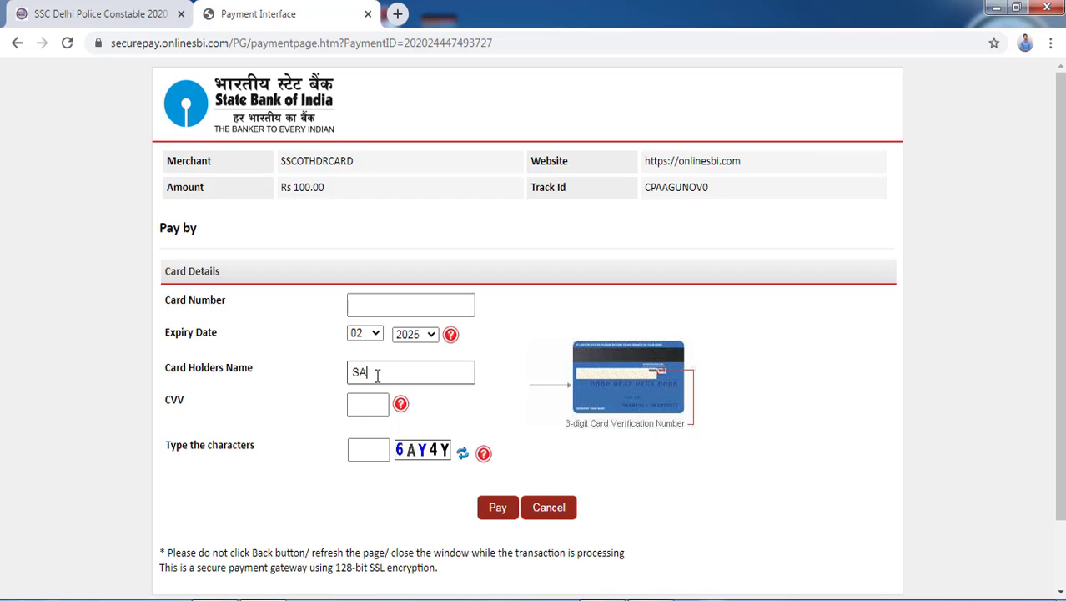
click(367, 404)
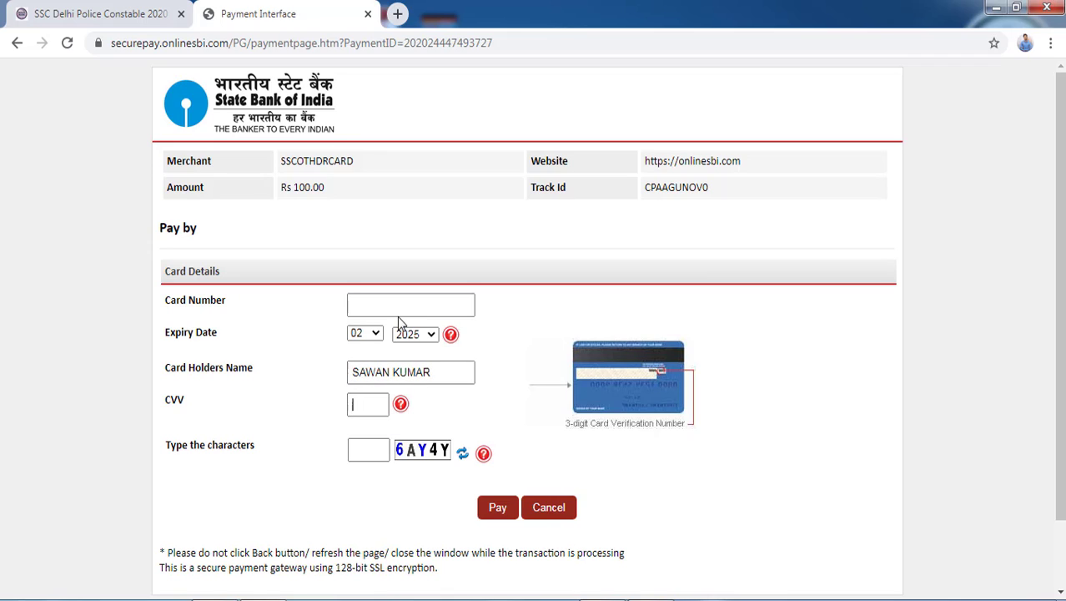
click(359, 442)
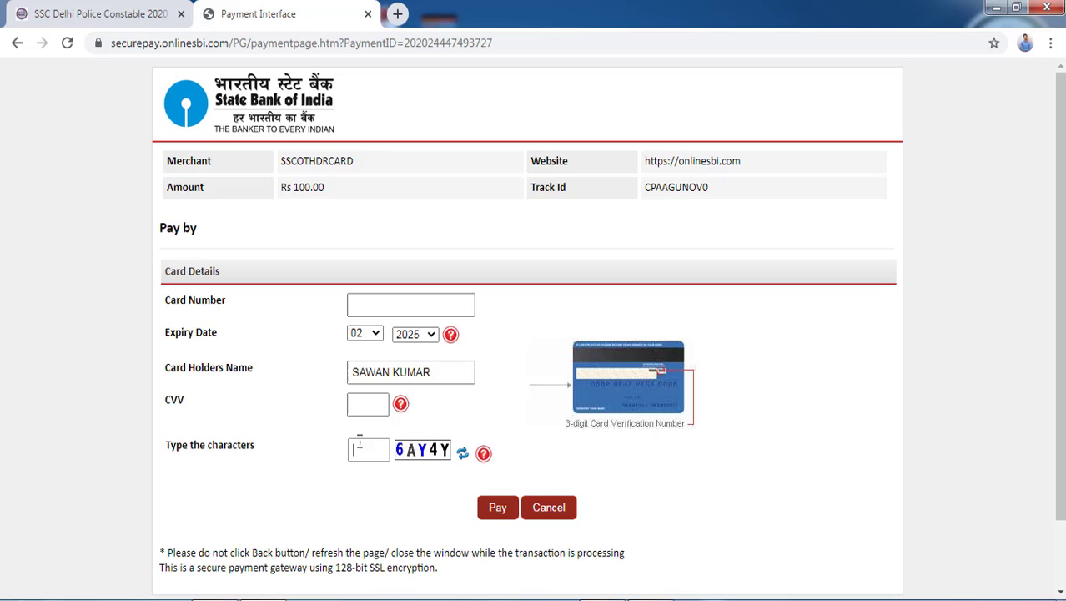
click(387, 303)
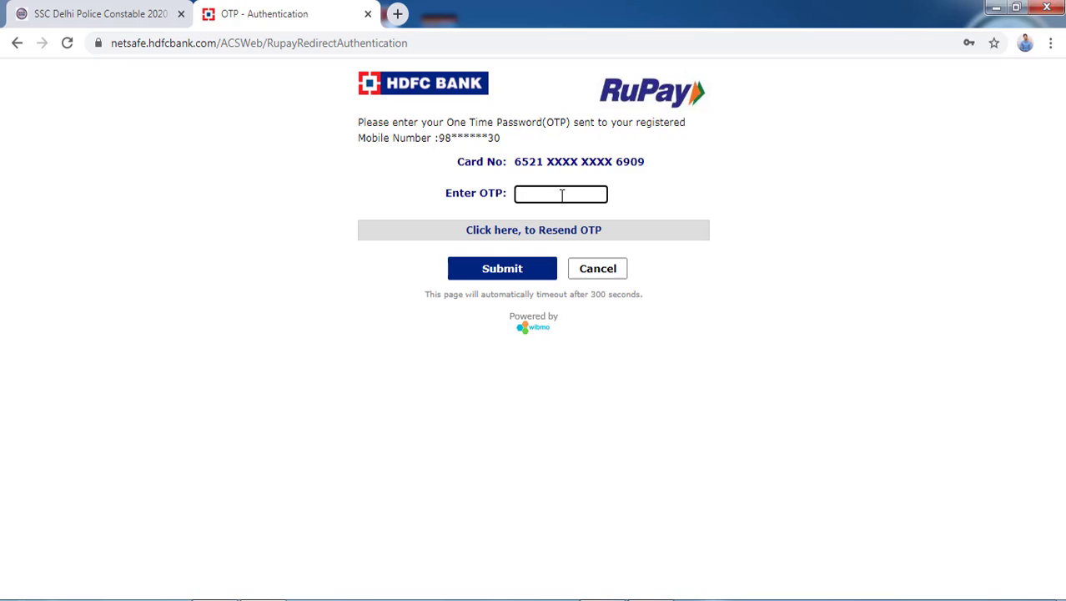
- Authorise the Rs 100 payment with the HDFC one-time password and decline Chrome's password saving
click(561, 195)
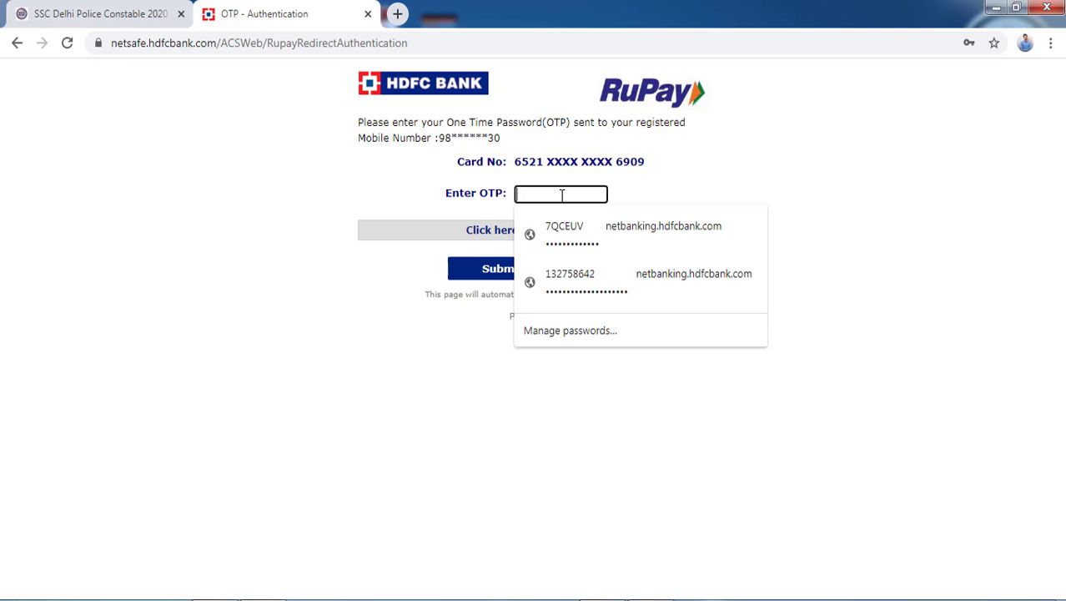
text(••)
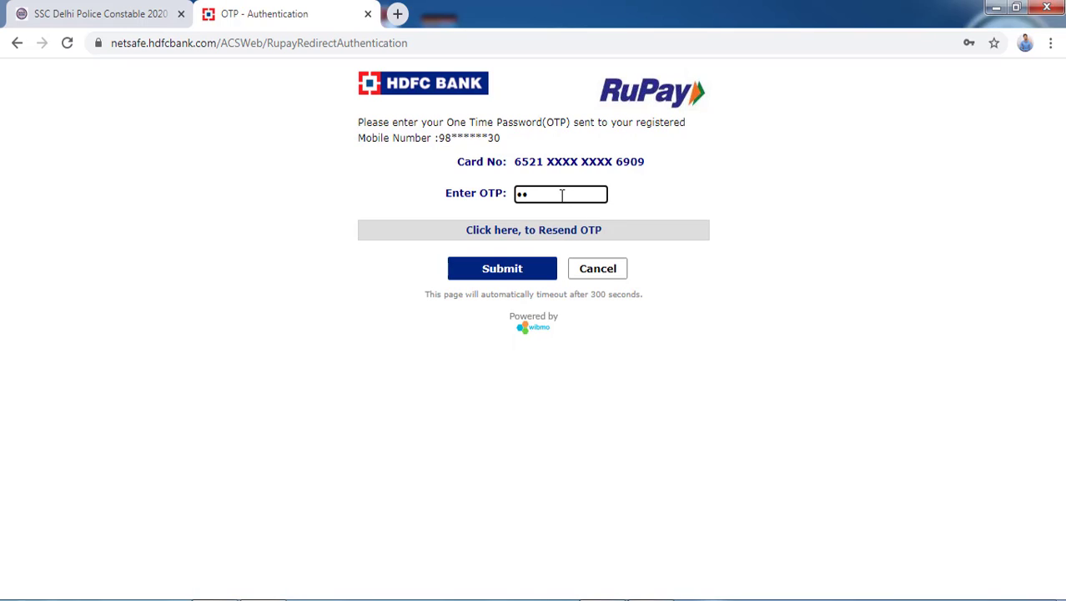
text(•••)
click(511, 273)
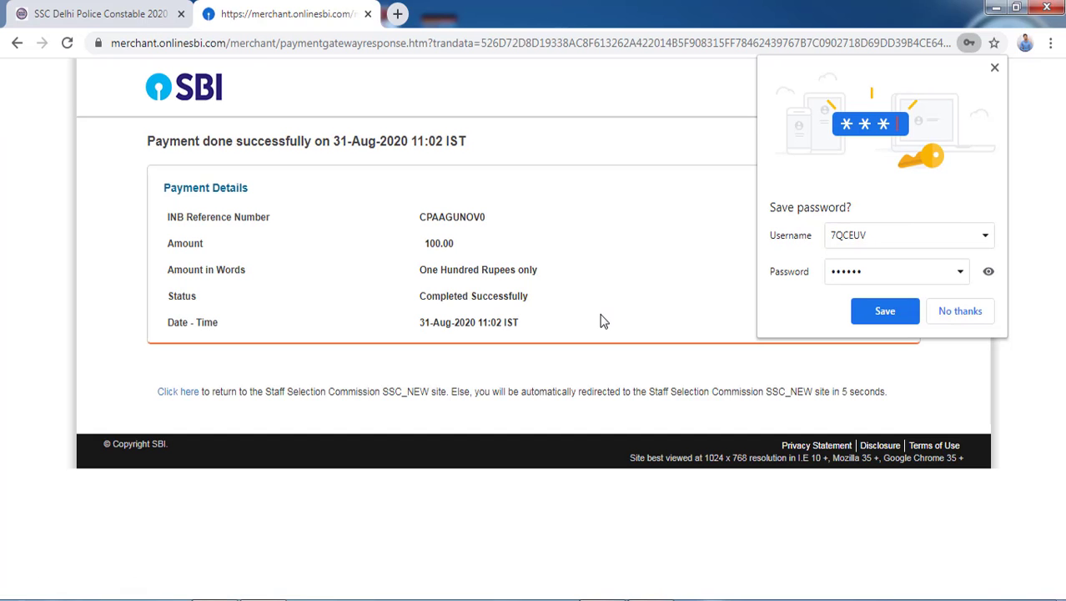
click(955, 308)
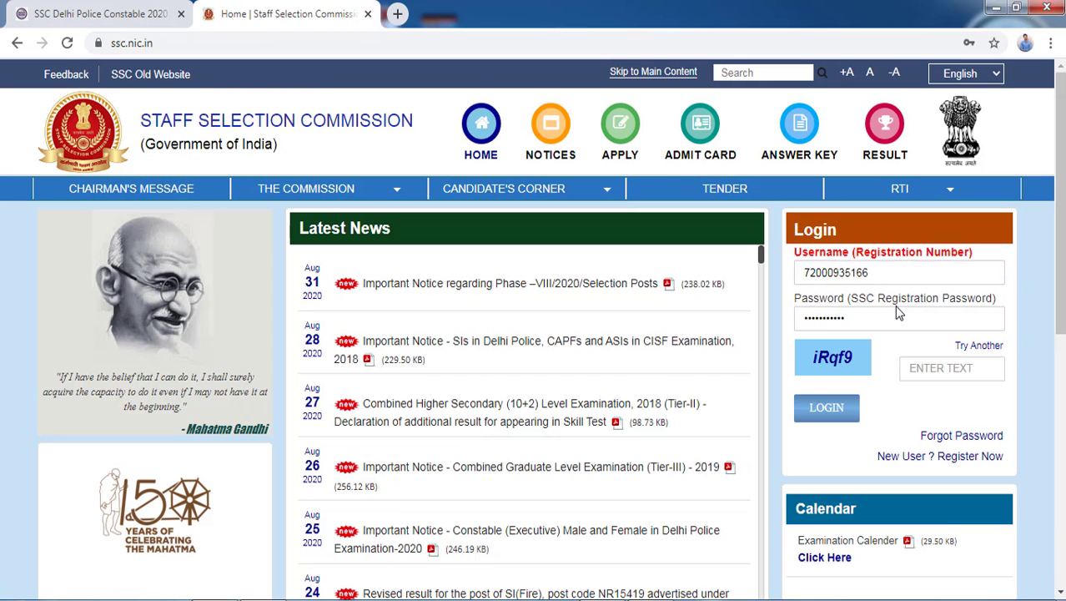
- Log in to the candidate account with the captcha code
click(915, 367)
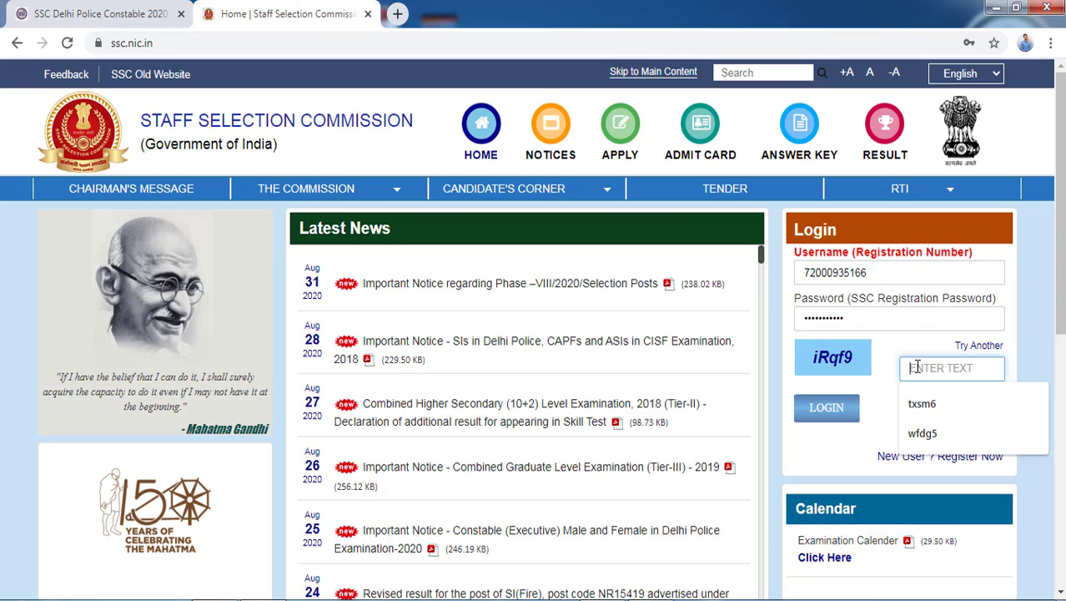
text(i)
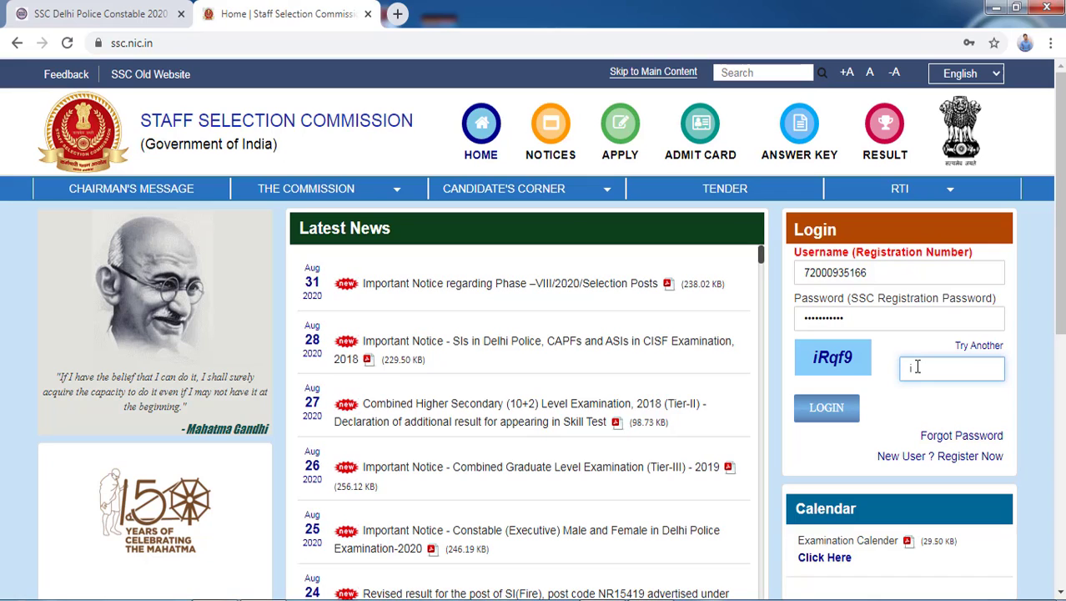
text(Rq)
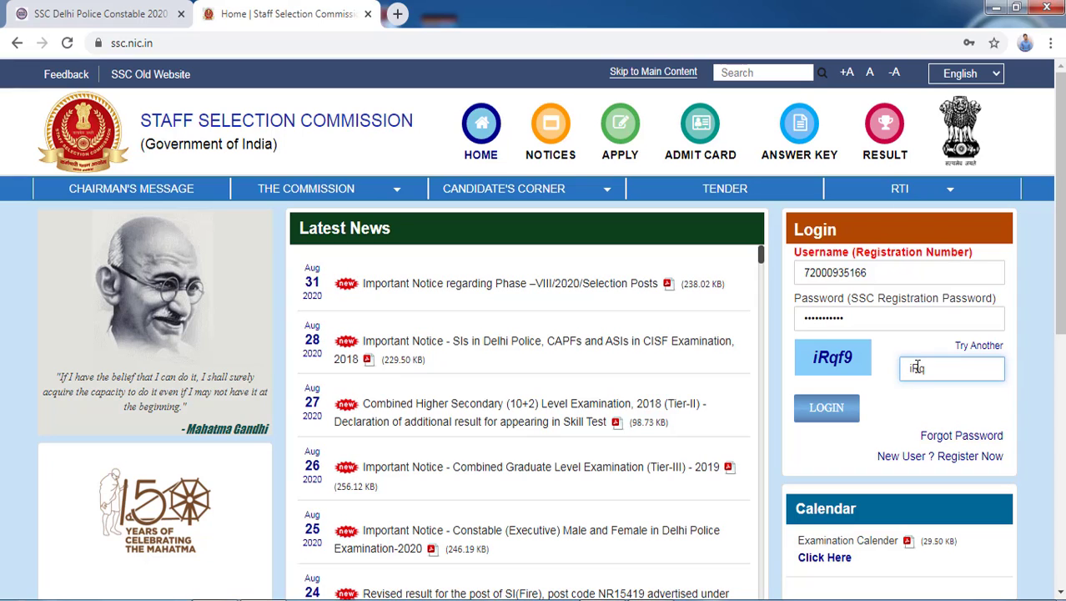
text(f9)
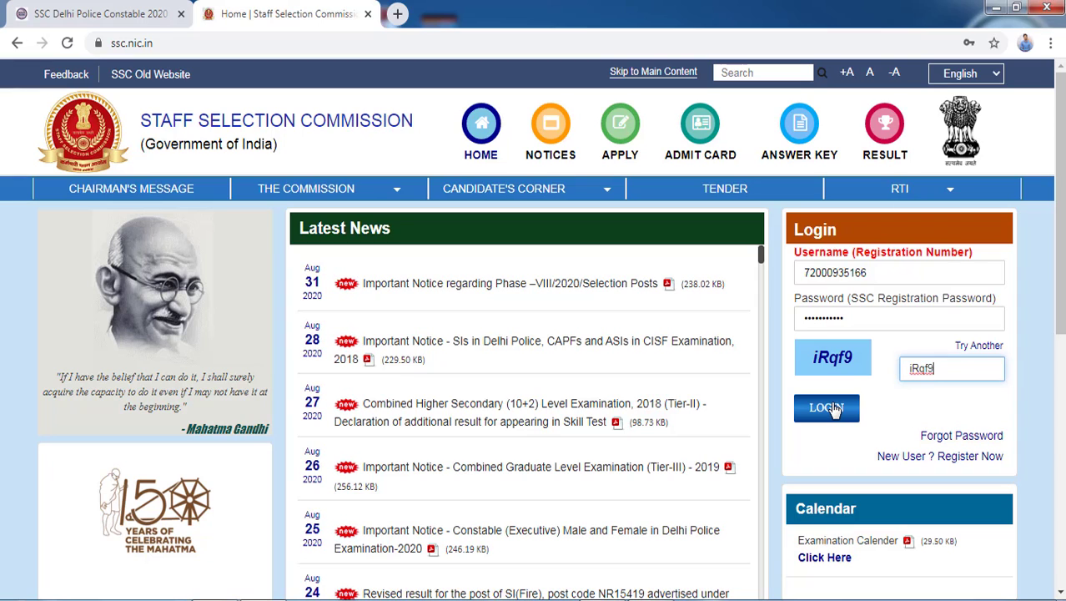
click(828, 407)
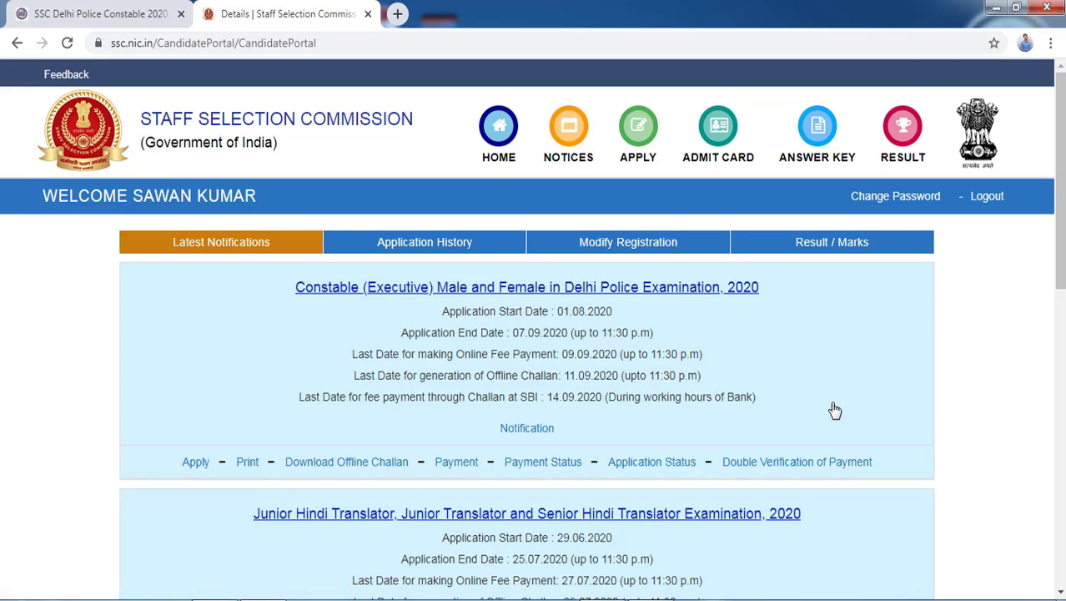
- Check the Delhi Police application status shows payment Complete, then close it
scroll(873, 333, down, 1)
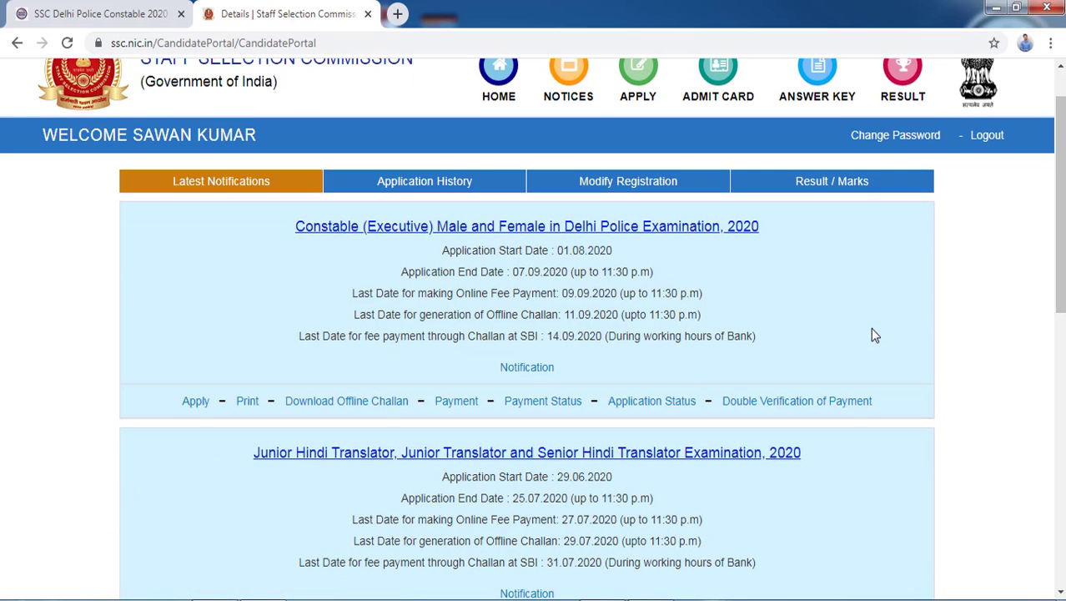
click(672, 404)
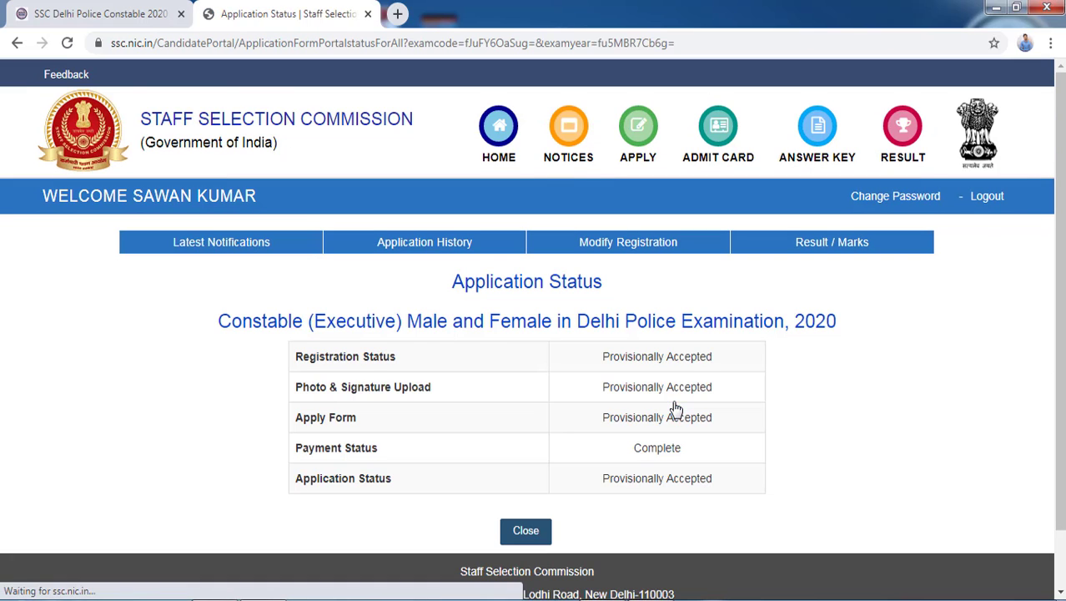
scroll(736, 403, down, 1)
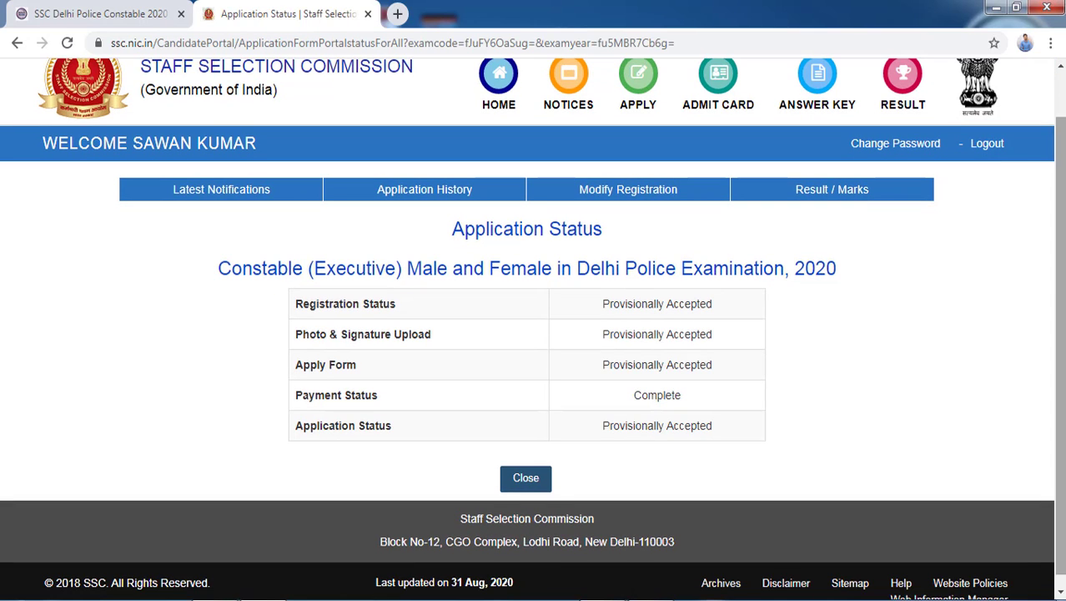
drag(602, 303, 635, 304)
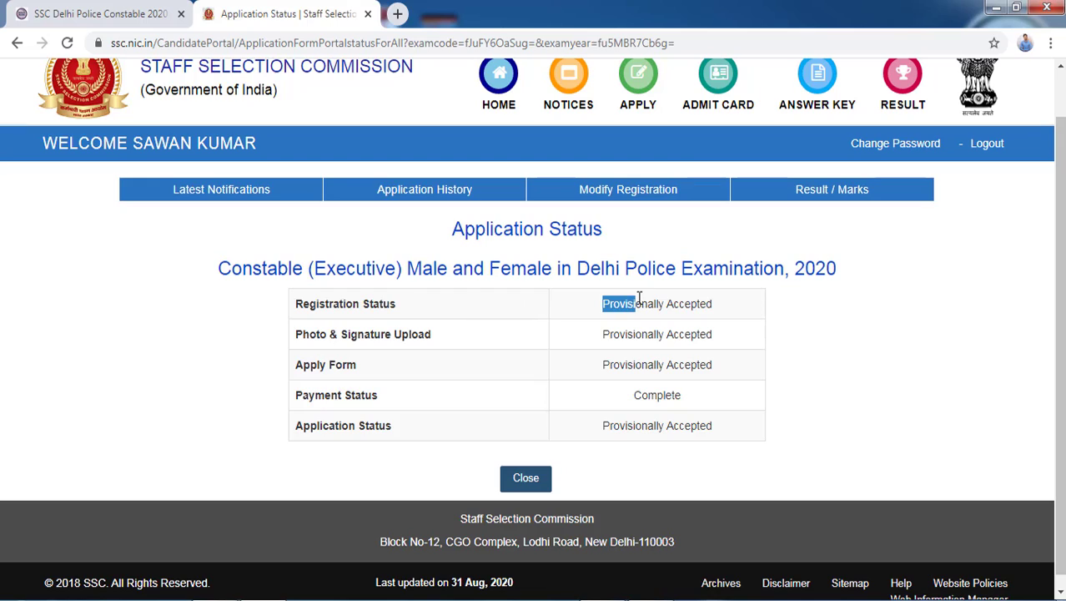
drag(601, 334, 675, 337)
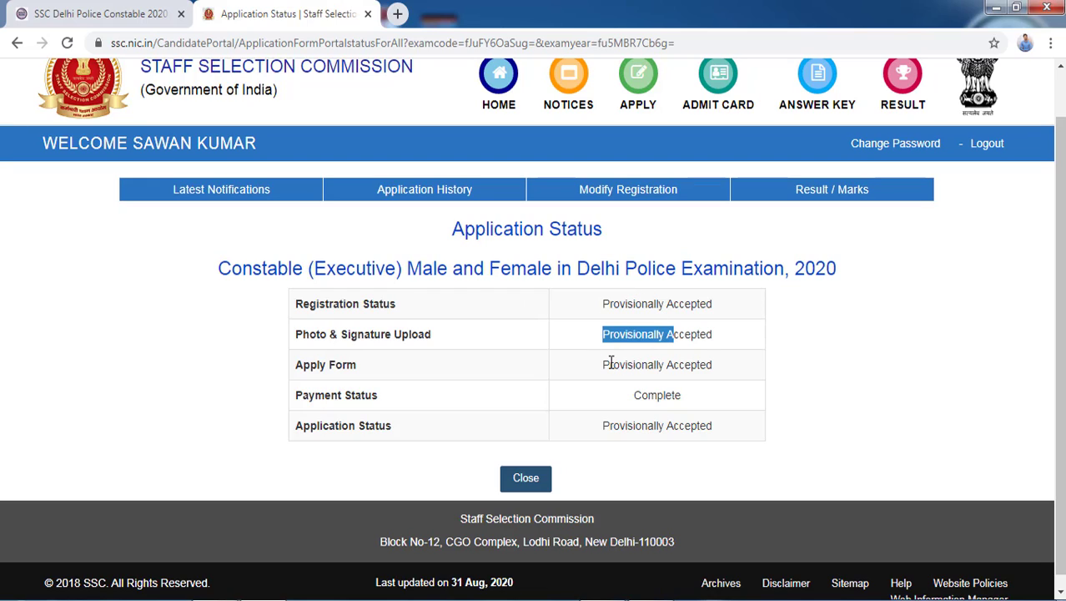
drag(609, 364, 709, 364)
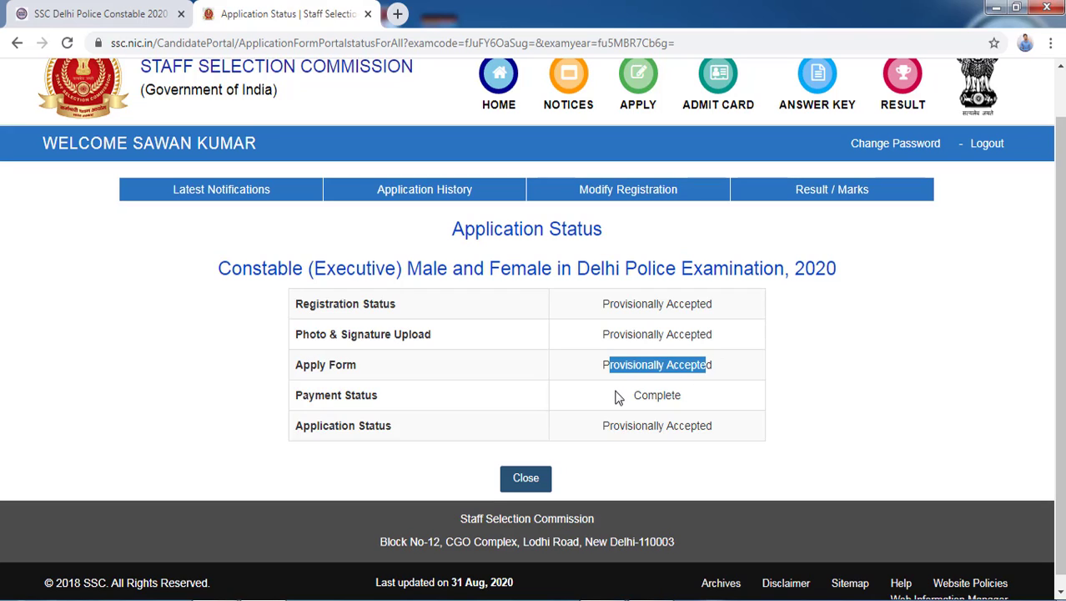
drag(617, 393, 689, 399)
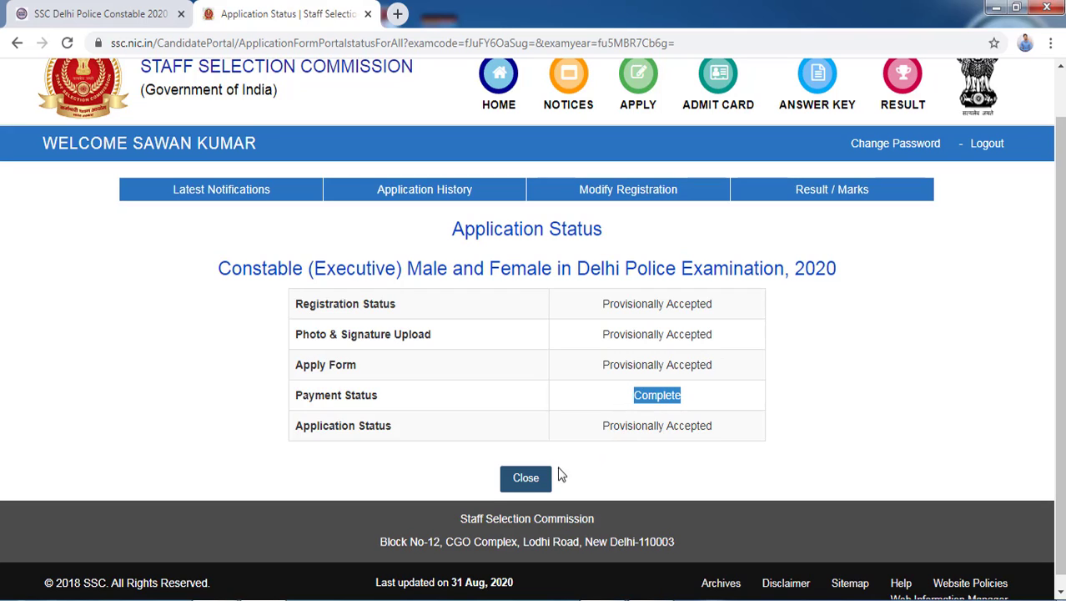
click(525, 480)
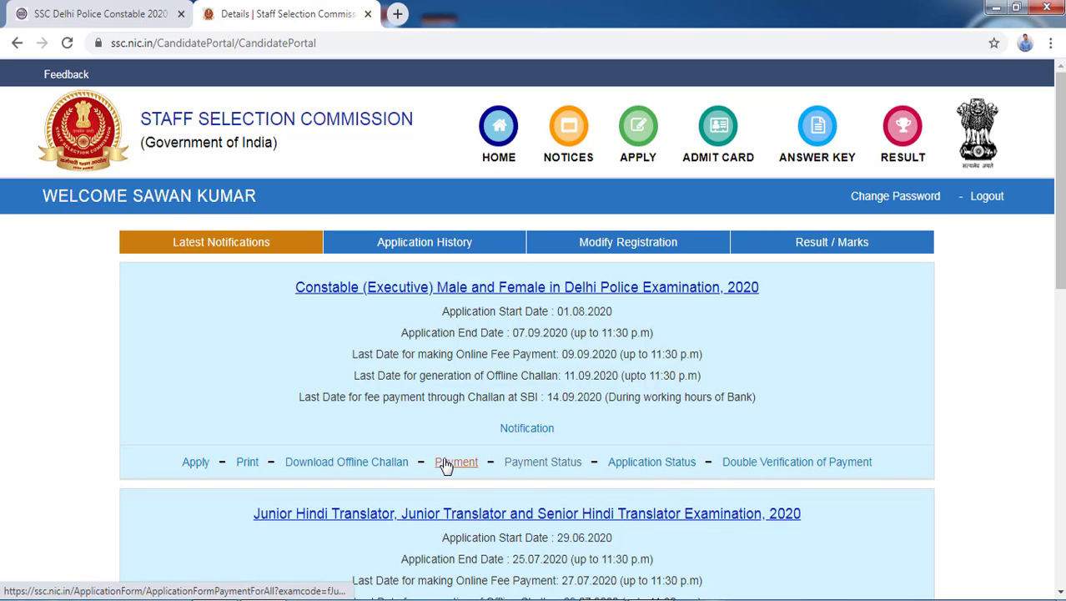
- Open the printable CEDP2020 application form and review the Delhi Police examination title
click(248, 463)
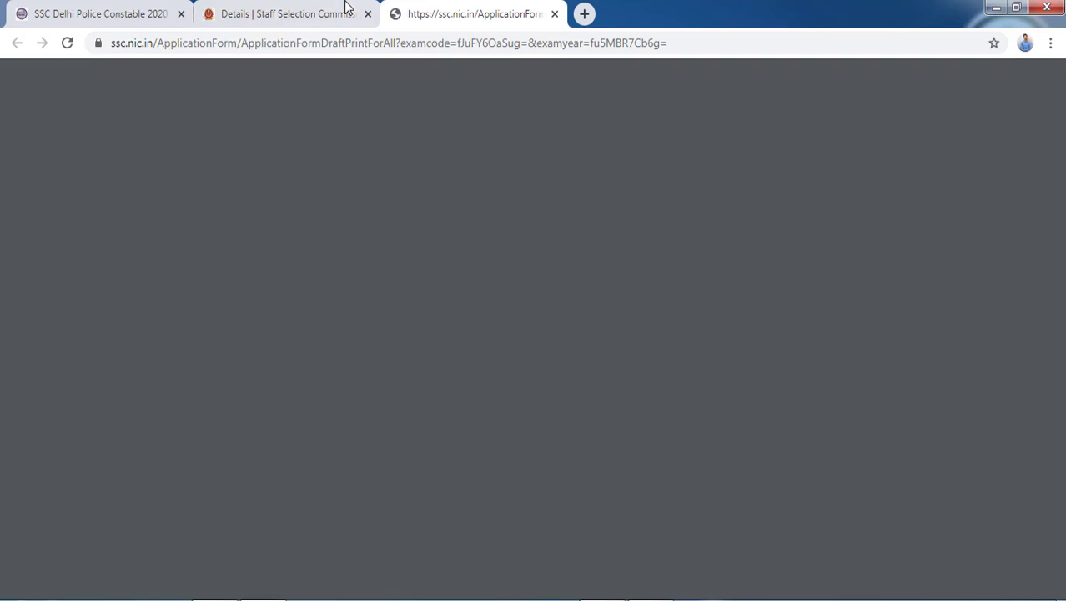
scroll(960, 248, down, 12)
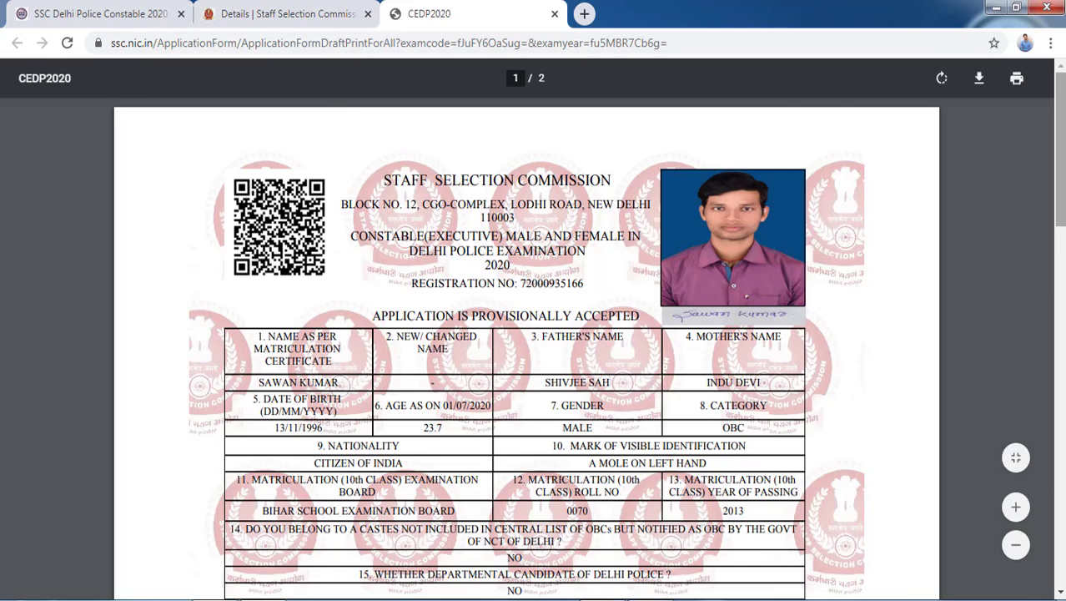
scroll(959, 248, down, 4)
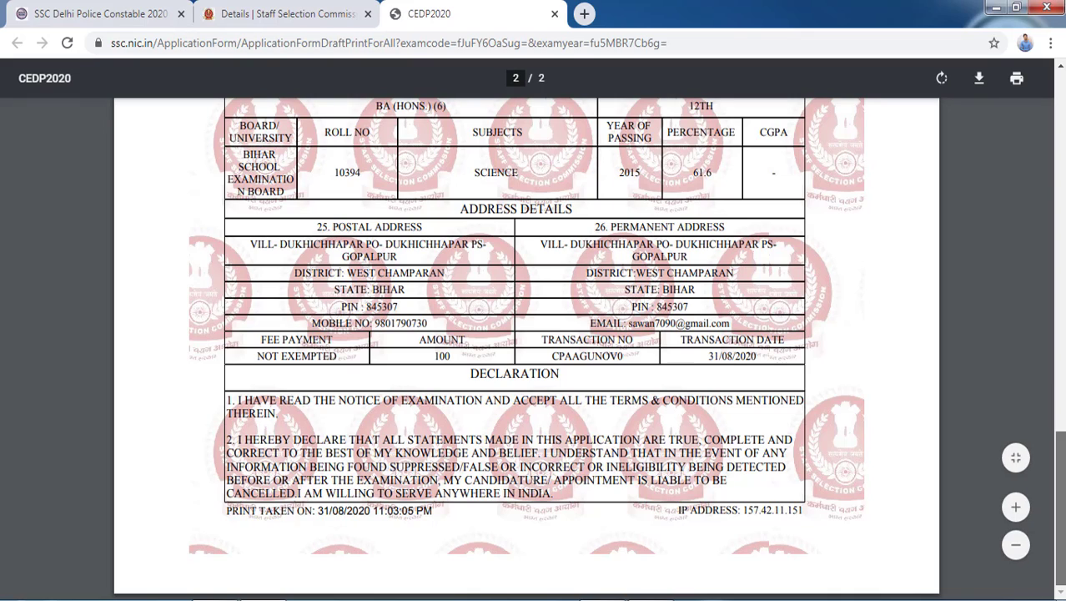
drag(1059, 509, 1049, 6)
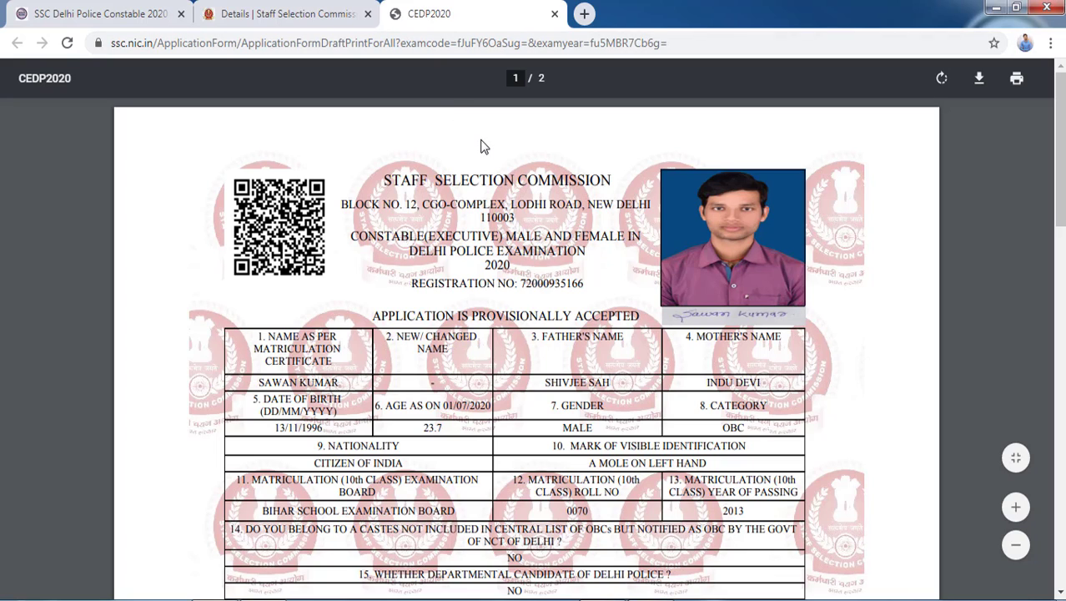
drag(431, 252, 607, 244)
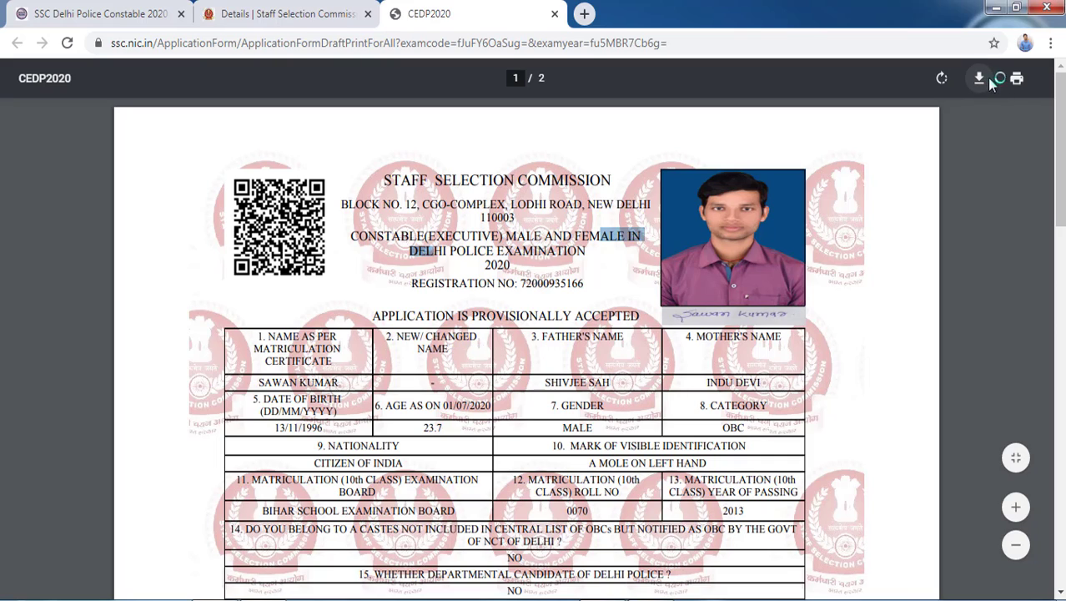
- Save the application printout as a PDF named 'delhi police' on Local Disk (D:)
click(1017, 83)
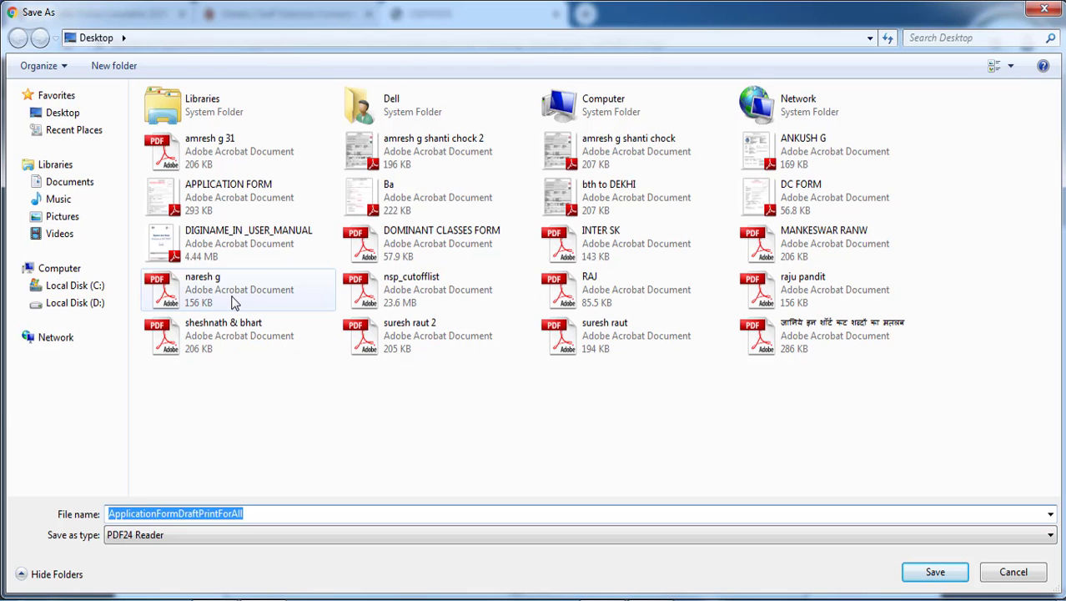
text(delh)
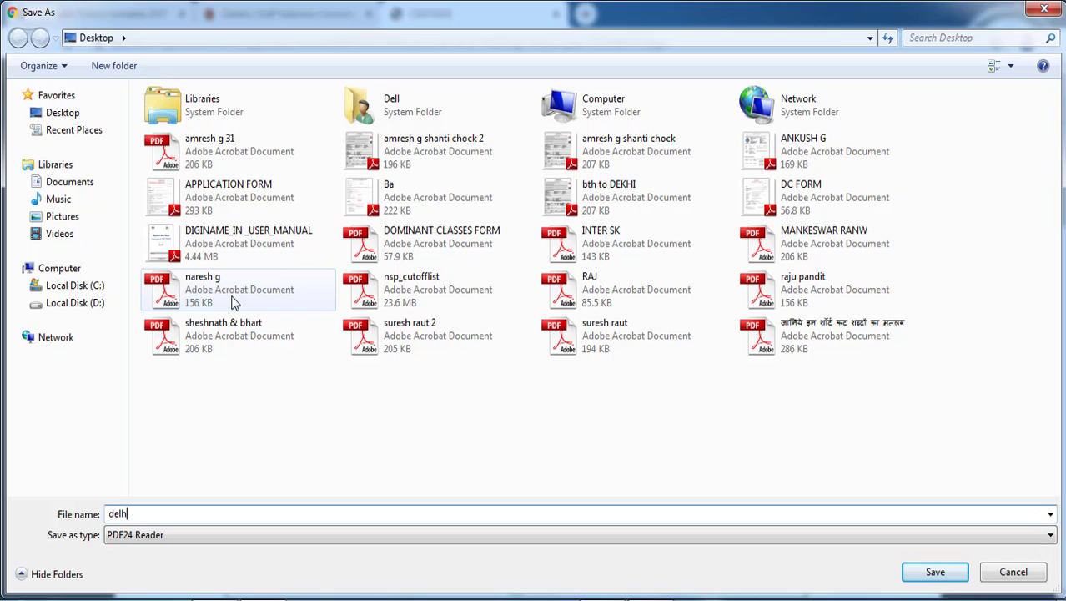
text(i police)
click(83, 303)
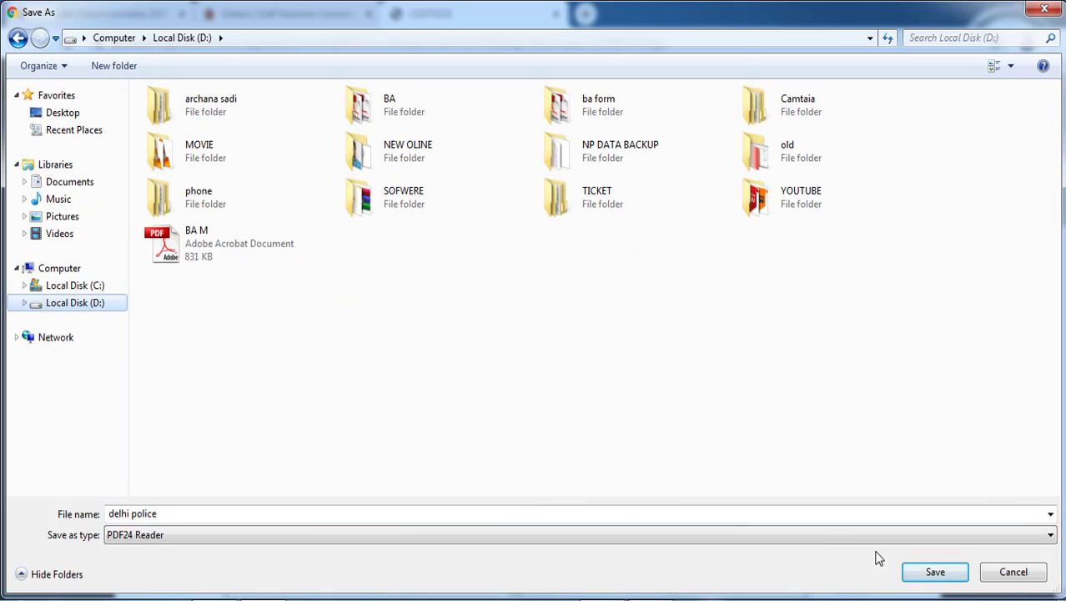
click(928, 572)
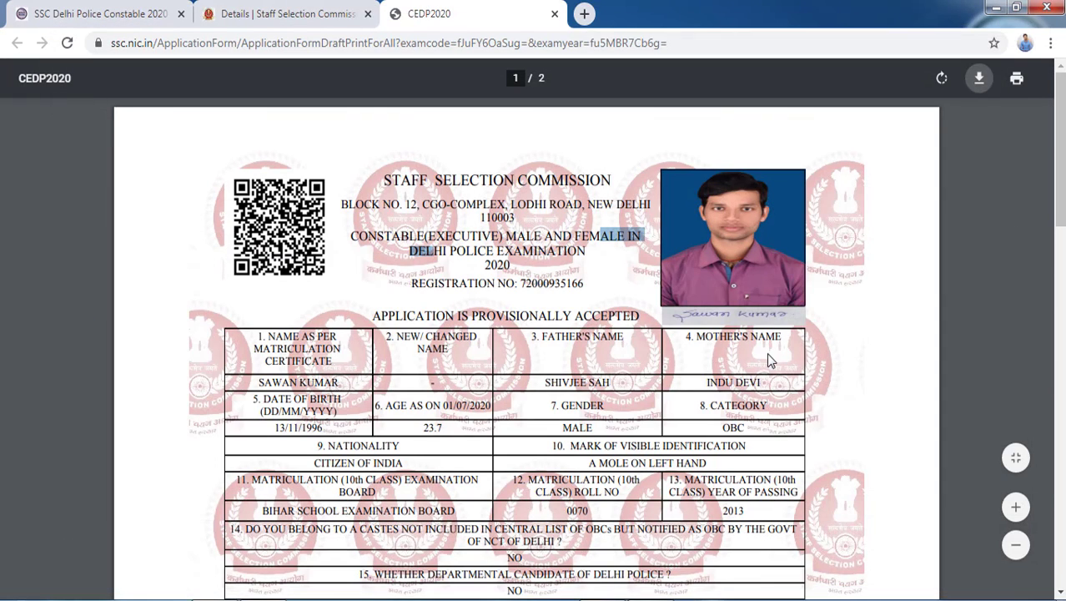
- Return to the candidate portal and log out to reach the SSC homepage login form
click(315, 11)
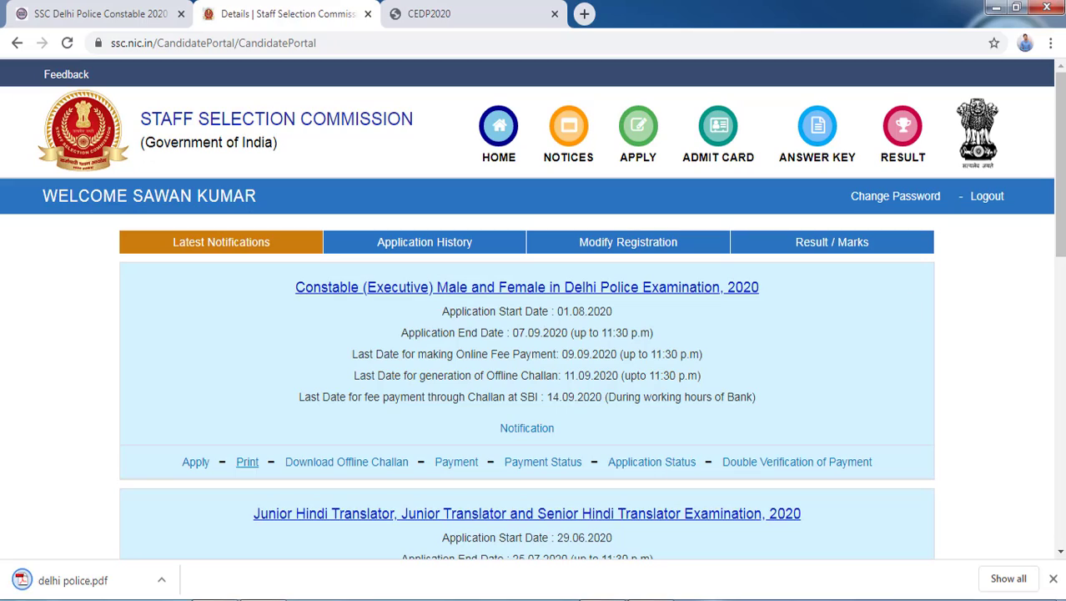
mouse_move(1060, 196)
mouse_down()
mouse_move(1060, 361)
mouse_move(1055, 186)
mouse_up()
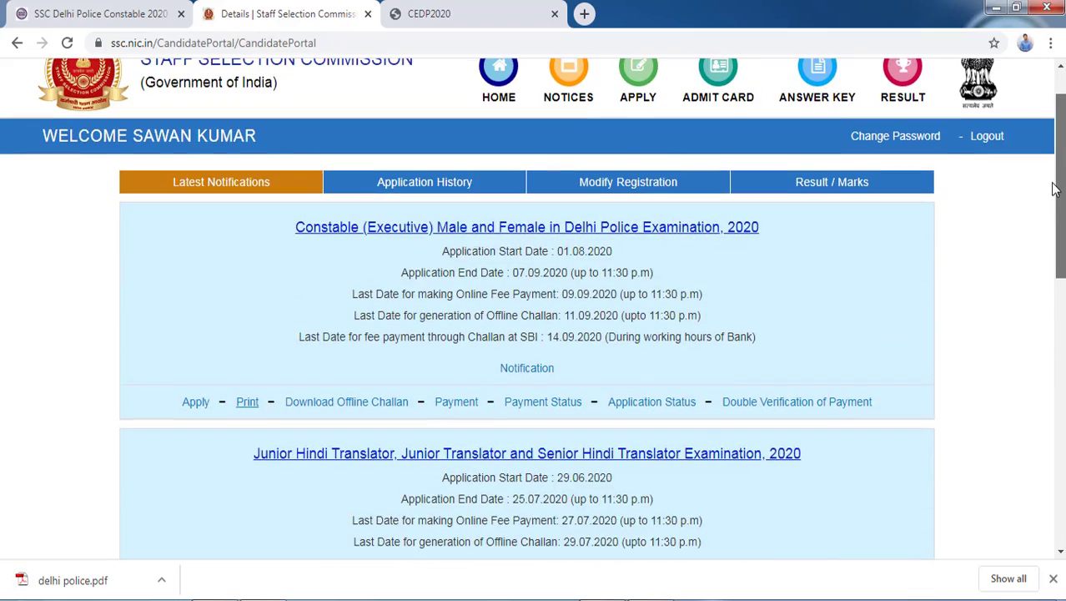
click(987, 138)
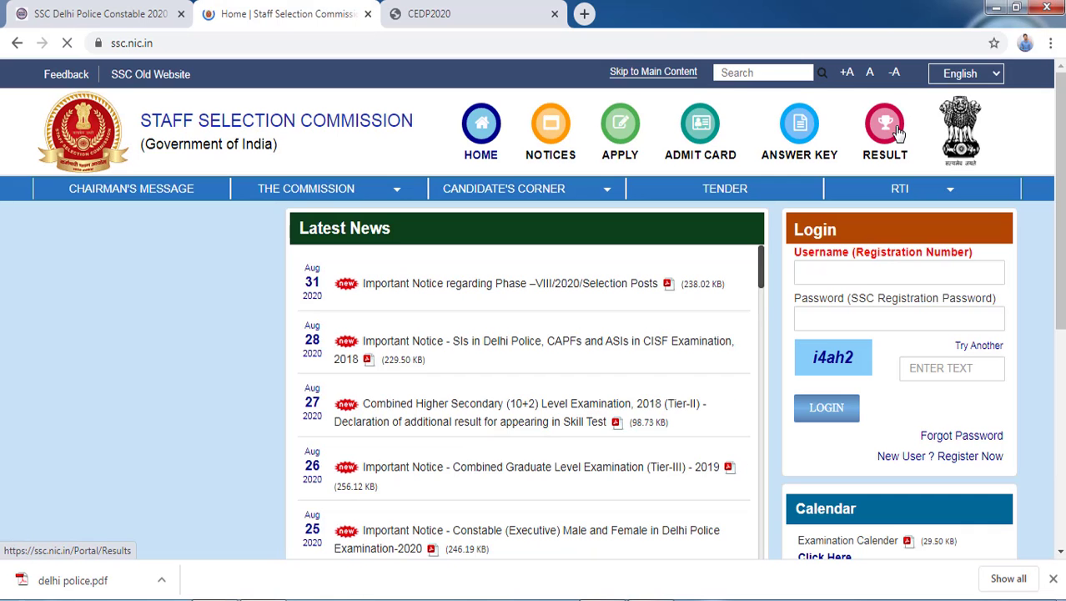